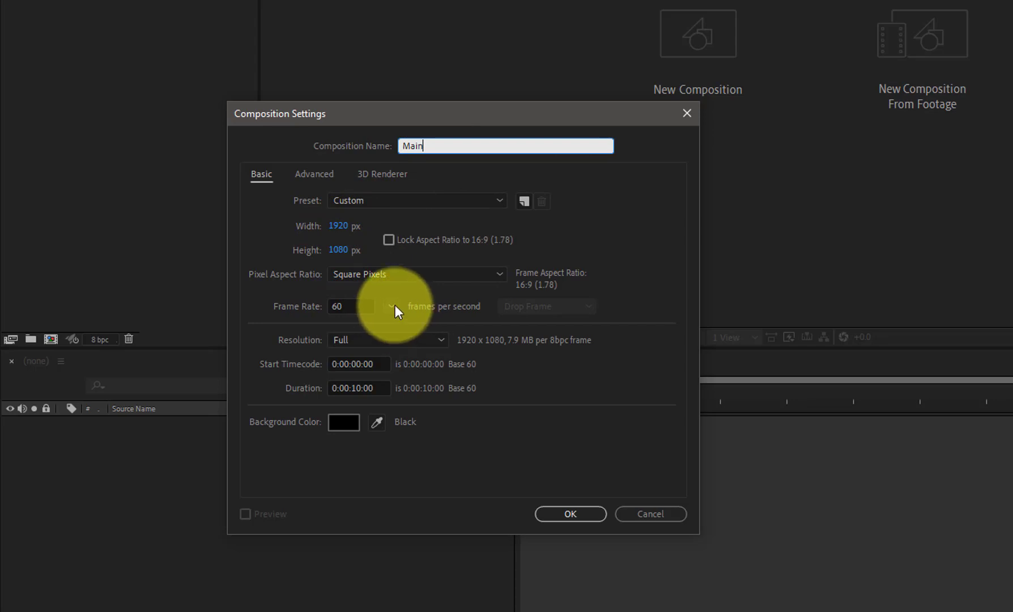
# Create the Main composition at 1920 x 1080 px, 60 frames per second and a duration of 0:00:10:00.
pyautogui.click(395, 306)
pyautogui.click(416, 498)
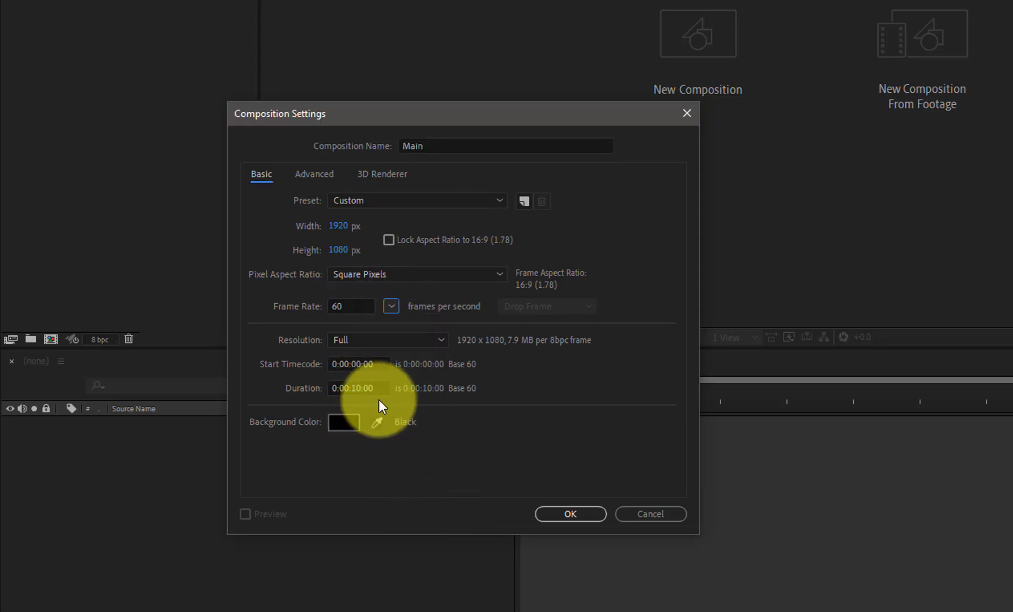
pyautogui.click(570, 514)
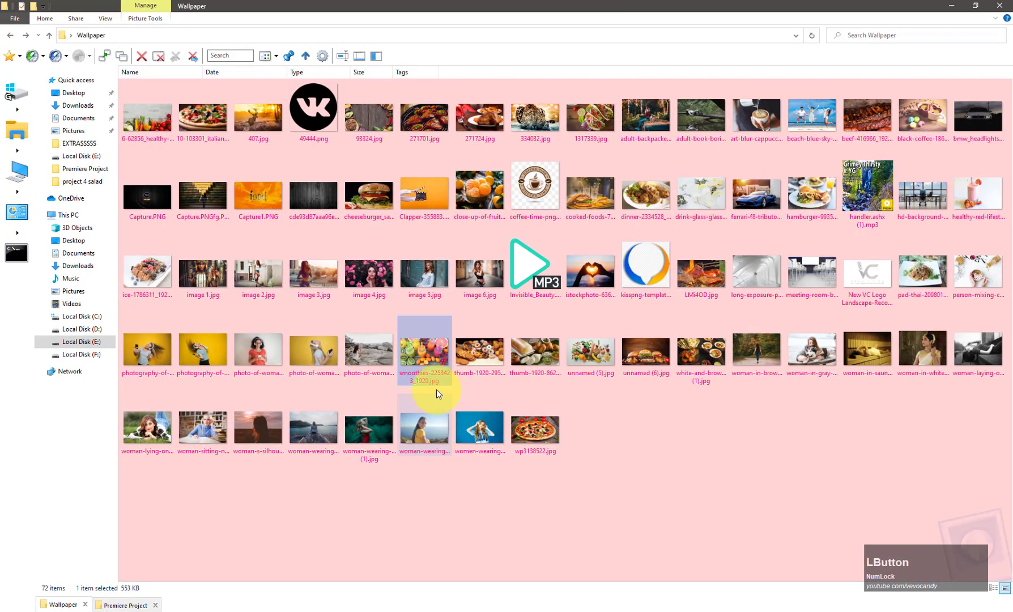
# Import the image smoothies-2253423_1920.jpg from the Wallpaper folder and add it as a layer in the Main composition.
pyautogui.moveTo(436, 389); pyautogui.dragTo(92, 281)
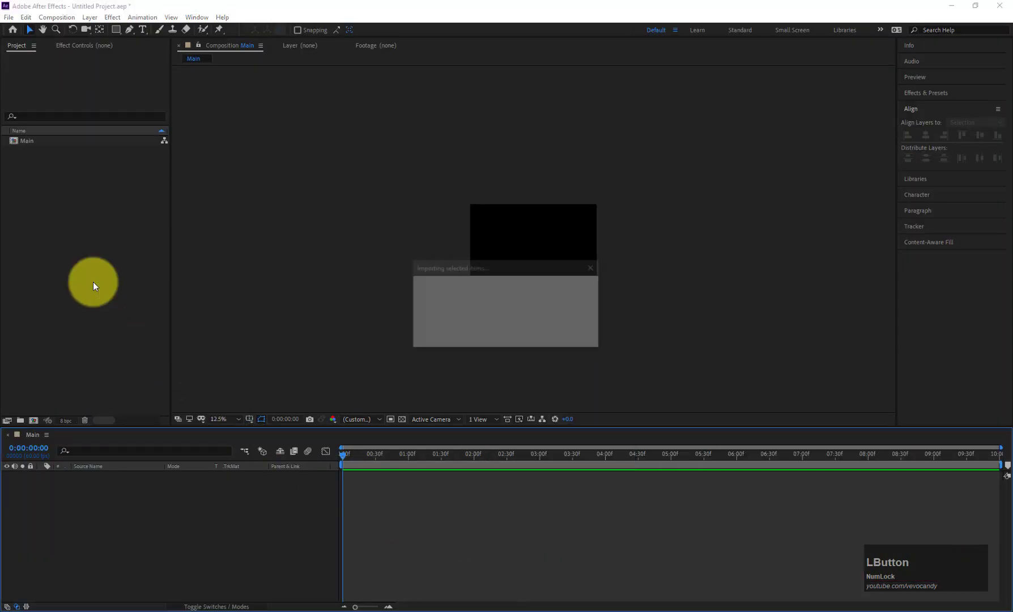
pyautogui.rightClick(44, 485)
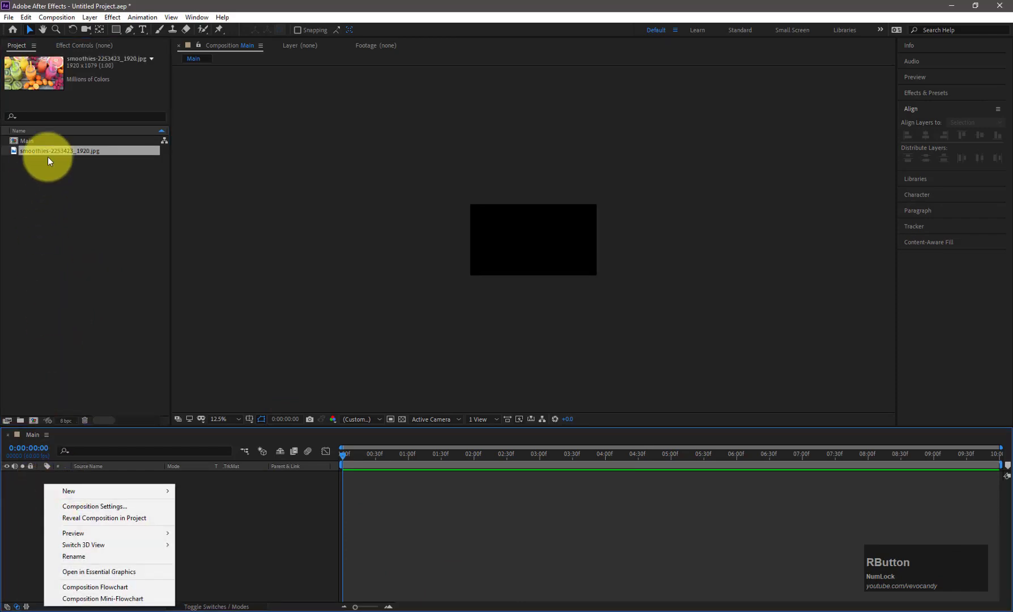
pyautogui.click(46, 195)
pyautogui.moveTo(56, 151); pyautogui.dragTo(65, 558)
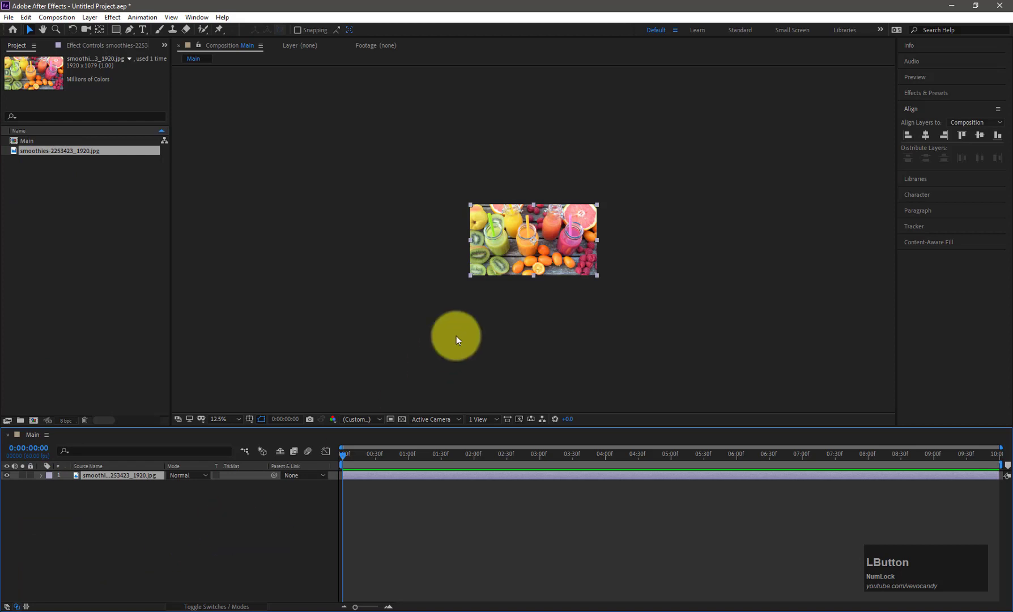
pyautogui.scroll(4, 467, 325)
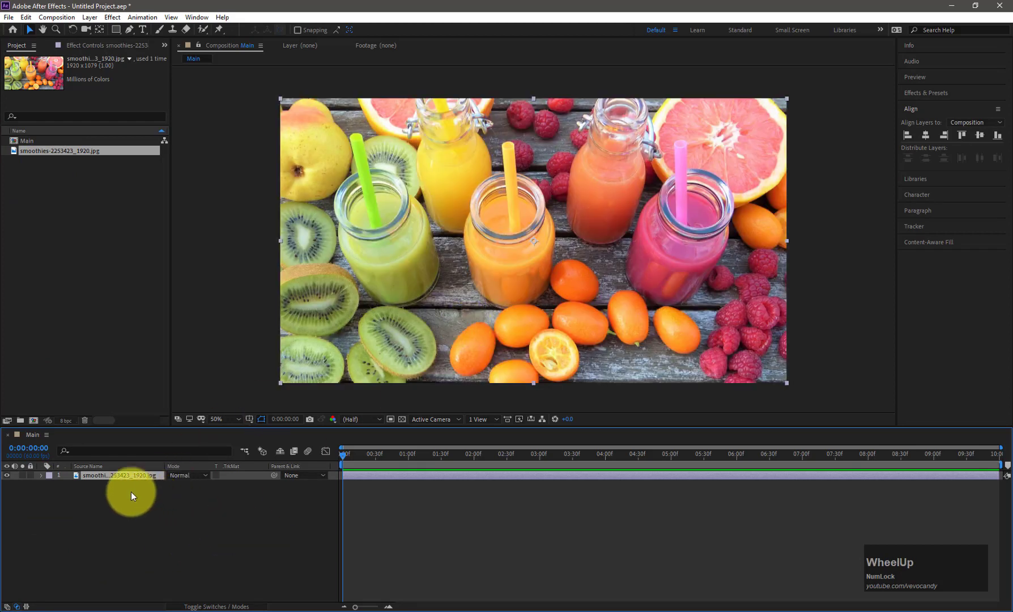
# Pre-compose the smoothies image layer as "Image Placeholder 1", moving all attributes into the new composition.
pyautogui.rightClick(125, 473)
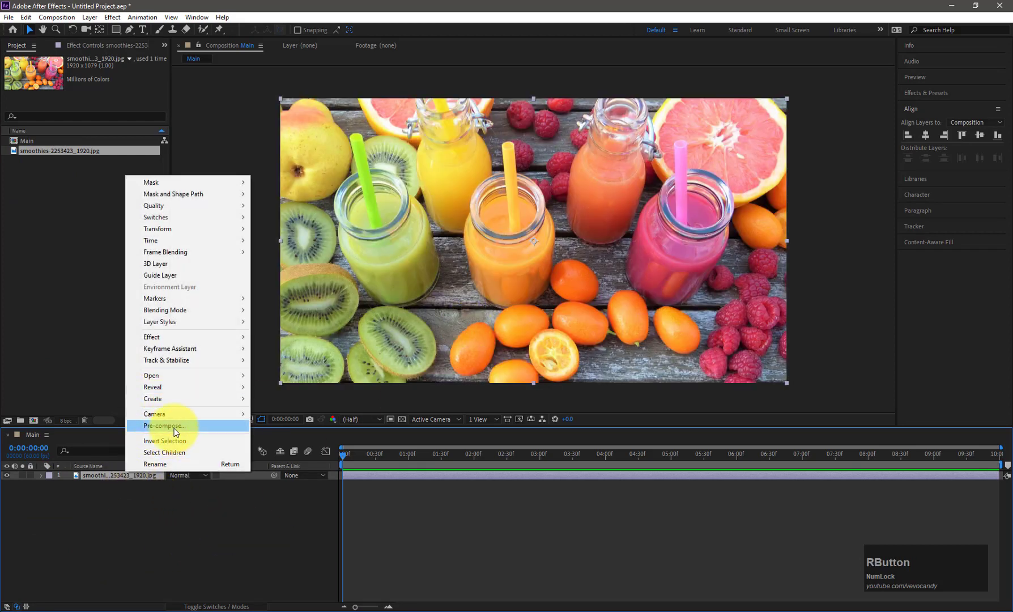
pyautogui.click(174, 427)
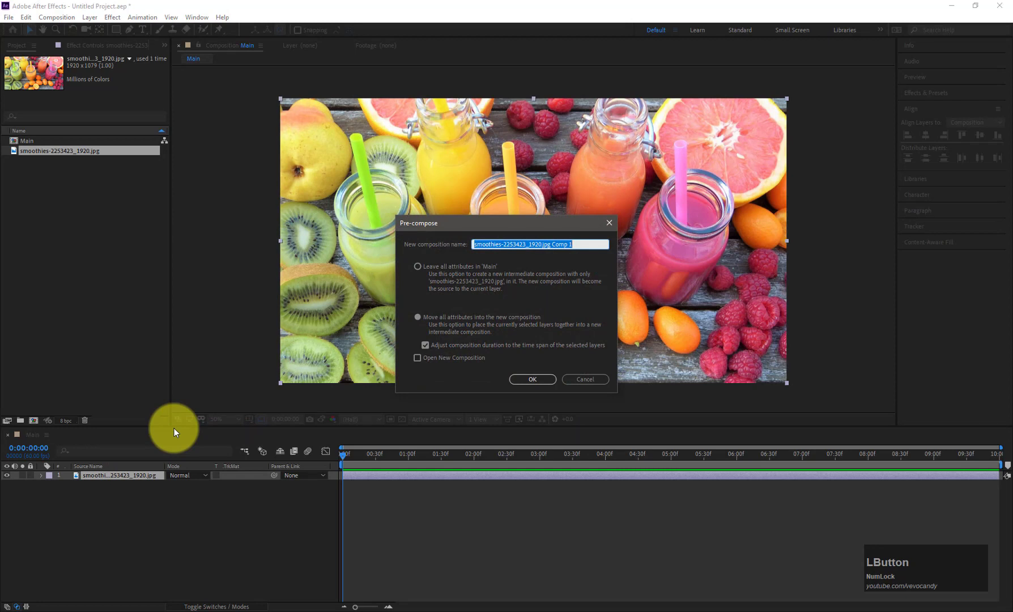
pyautogui.write('I')
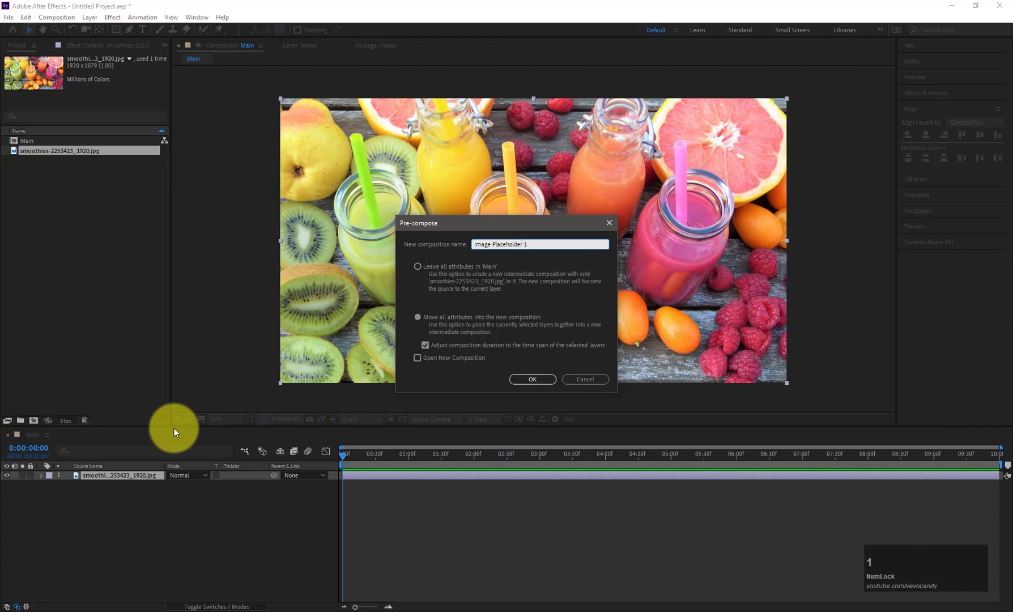
pyautogui.write('mage Placeholder 1')
pyautogui.click(532, 379)
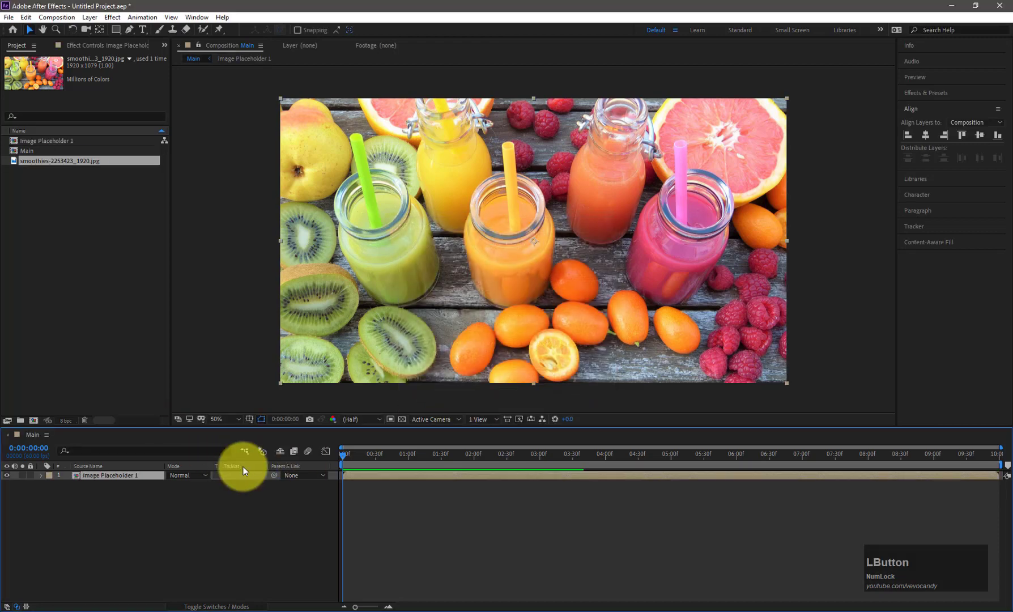
# Add a new shape layer above Image Placeholder 1 and fill it with a white rectangle covering the whole frame.
pyautogui.click(165, 495)
pyautogui.rightClick(144, 500)
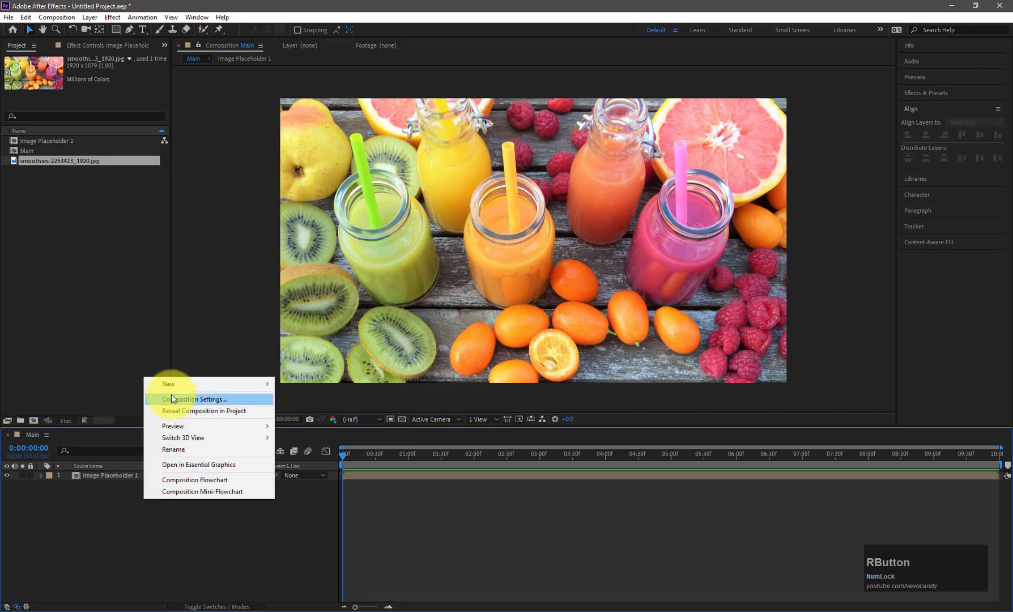
pyautogui.moveTo(170, 384)
pyautogui.click(312, 460)
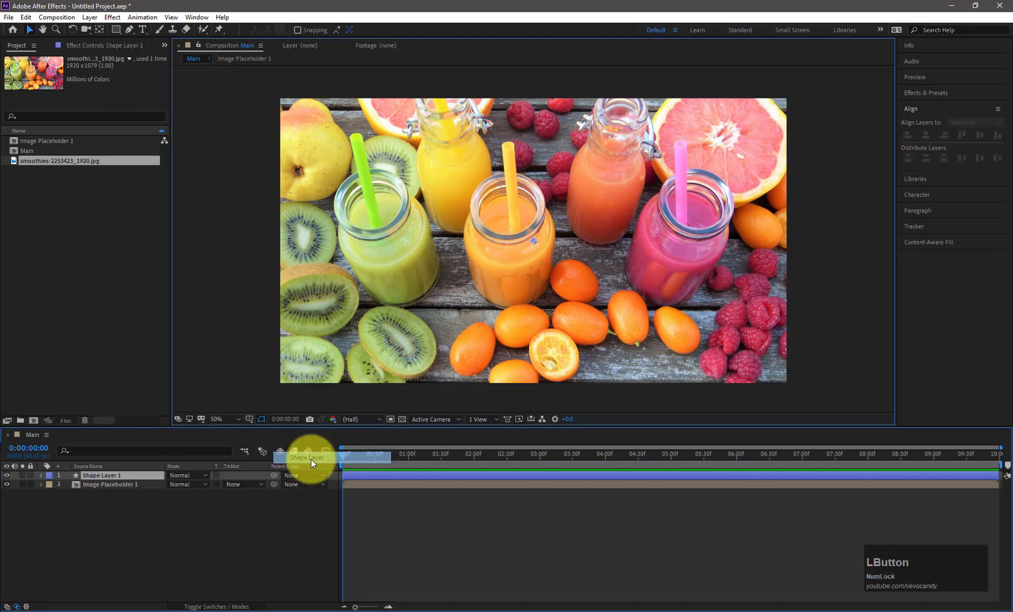
pyautogui.doubleClick(114, 29)
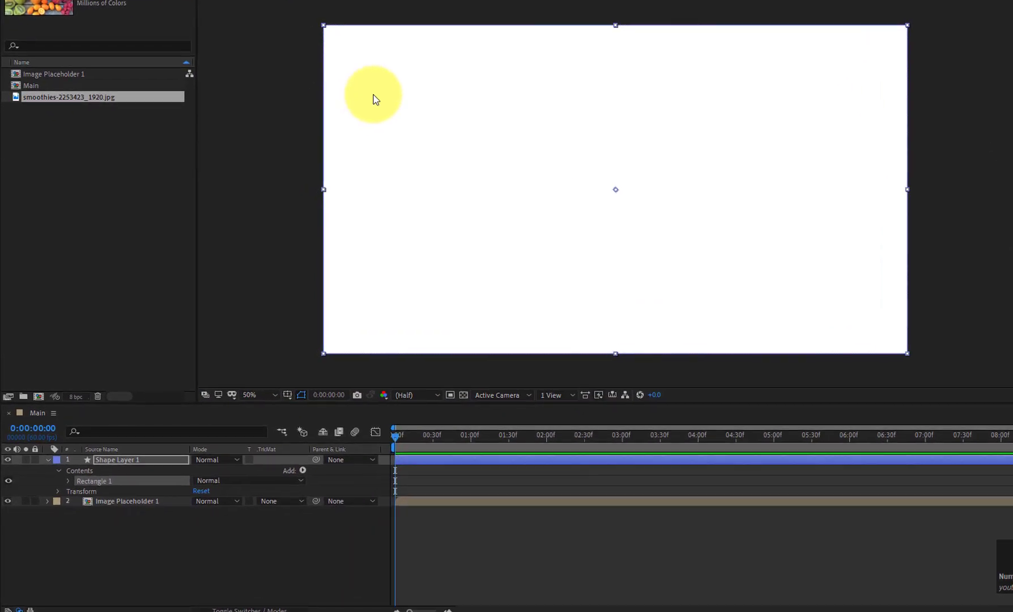
# Convert the shape layer's Rectangle Path 1 to a Bezier path.
pyautogui.click(68, 481)
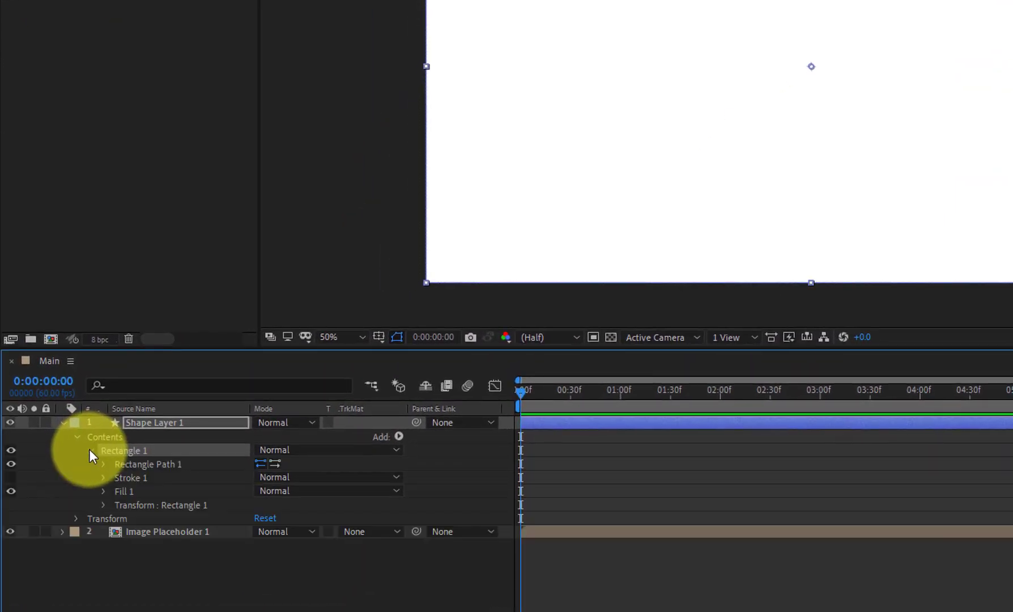
pyautogui.rightClick(124, 463)
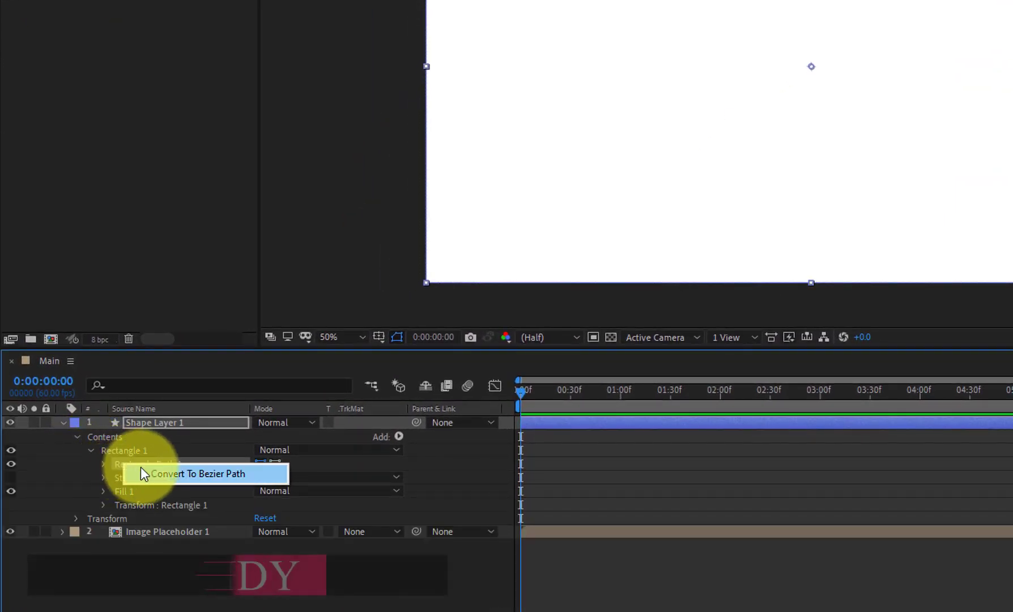
pyautogui.click(146, 470)
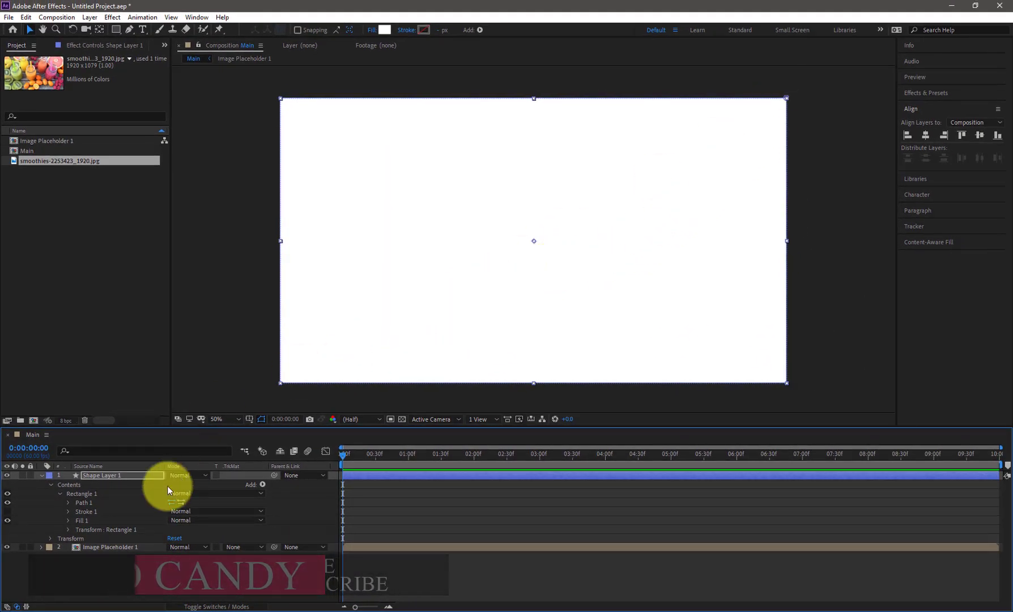
# Move the path's upper-right corner inward along the frame's top edge and its upper-left corner far out beyond the frame's left side.
pyautogui.click(89, 504)
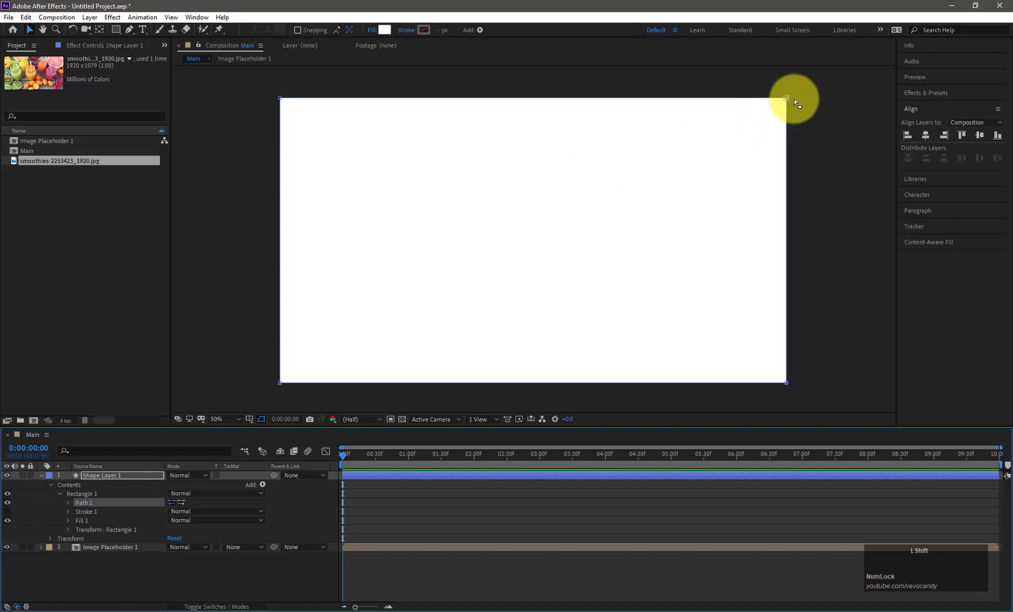
pyautogui.moveTo(788, 99); pyautogui.dragTo(605, 103)
pyautogui.scroll(-2, 669, 244)
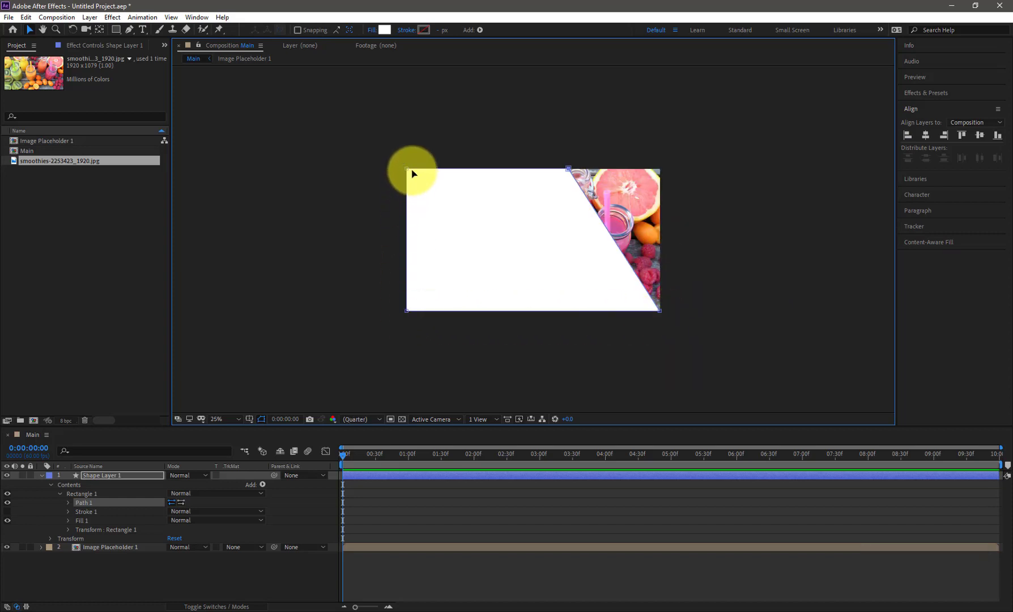
pyautogui.moveTo(407, 169); pyautogui.dragTo(345, 168)
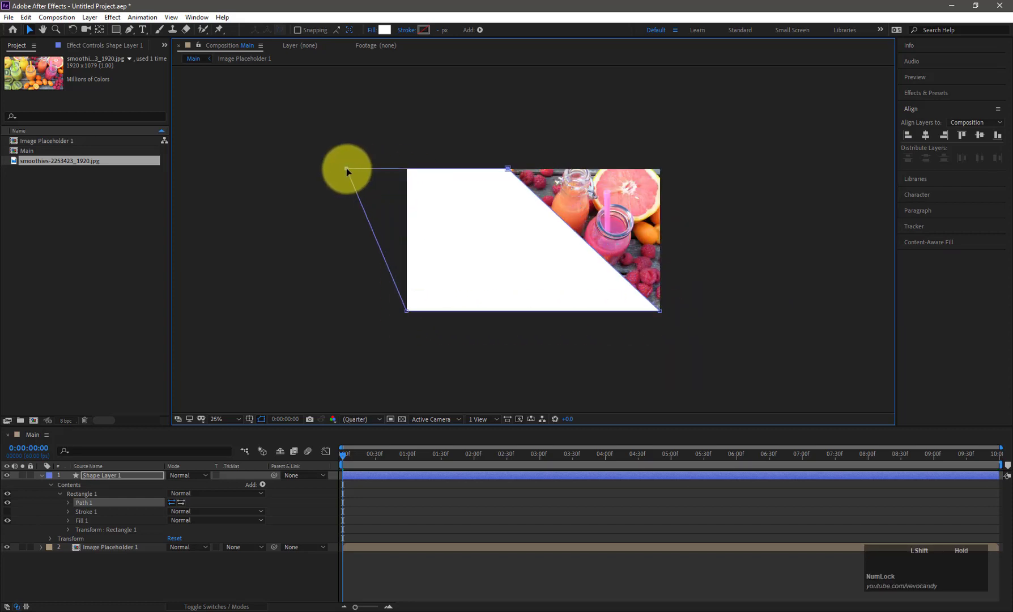
pyautogui.hotkey('ctrl', 'z')
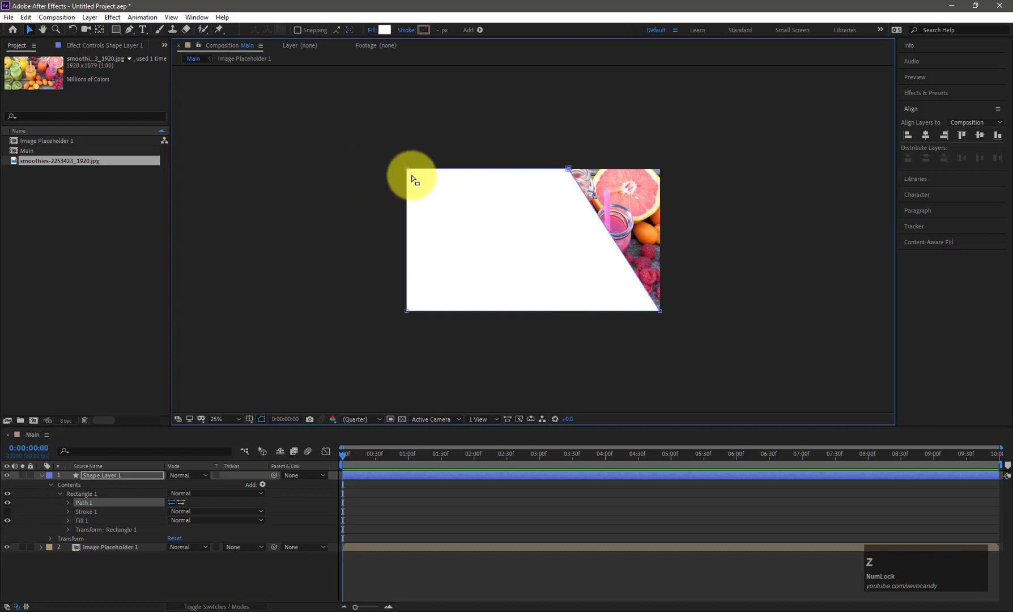
pyautogui.moveTo(407, 170); pyautogui.dragTo(337, 175)
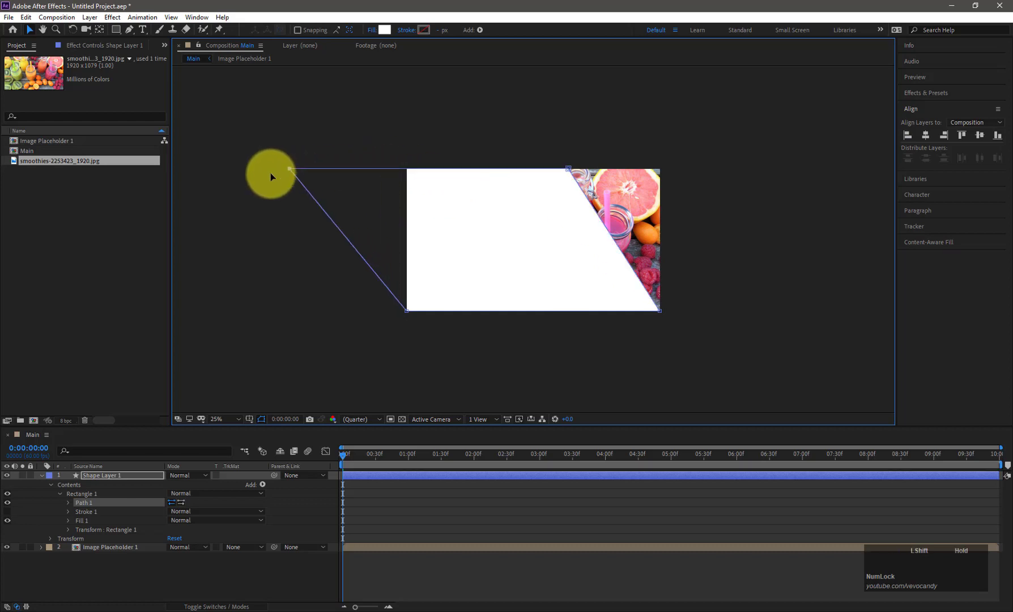
pyautogui.moveTo(271, 177); pyautogui.dragTo(234, 177)
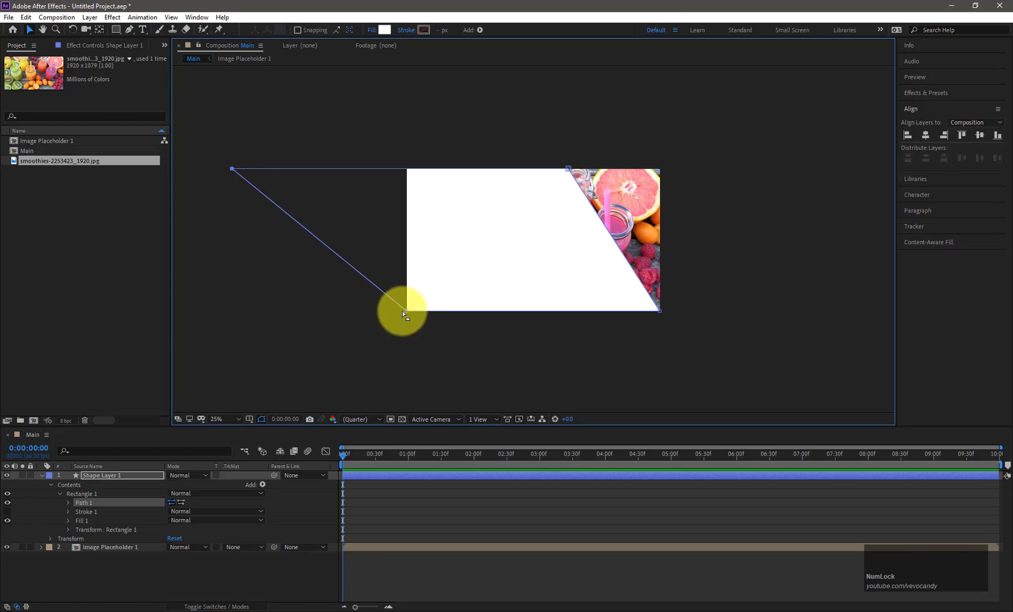
# Pull the path's lower-left corner below the frame, raise the lower-right corner up the frame's edge, and shift the upper-right corner slightly outward.
pyautogui.moveTo(408, 312); pyautogui.dragTo(424, 423)
pyautogui.scroll(-2, 453, 349)
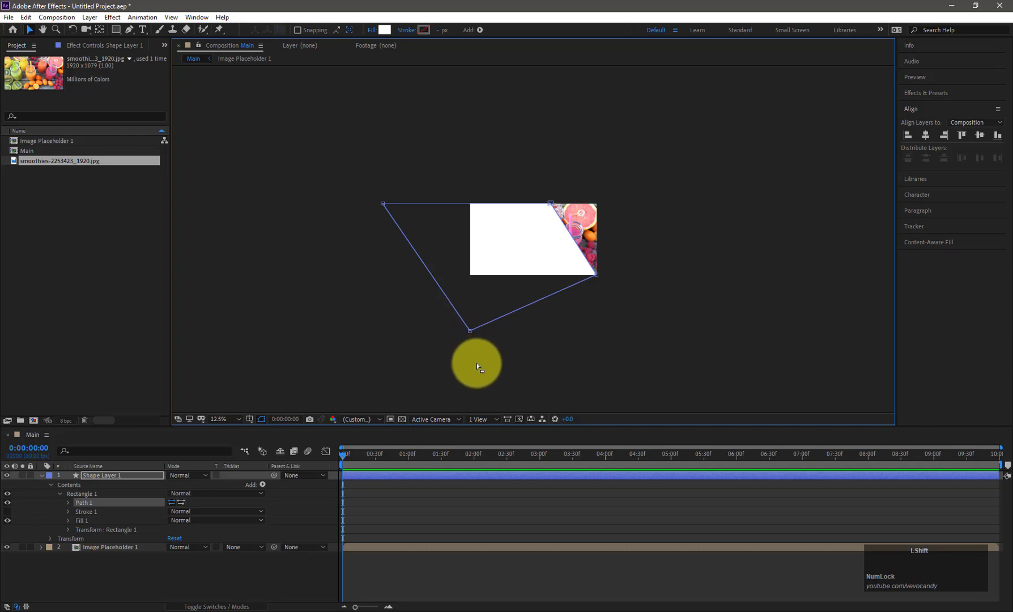
pyautogui.scroll(1, 604, 284)
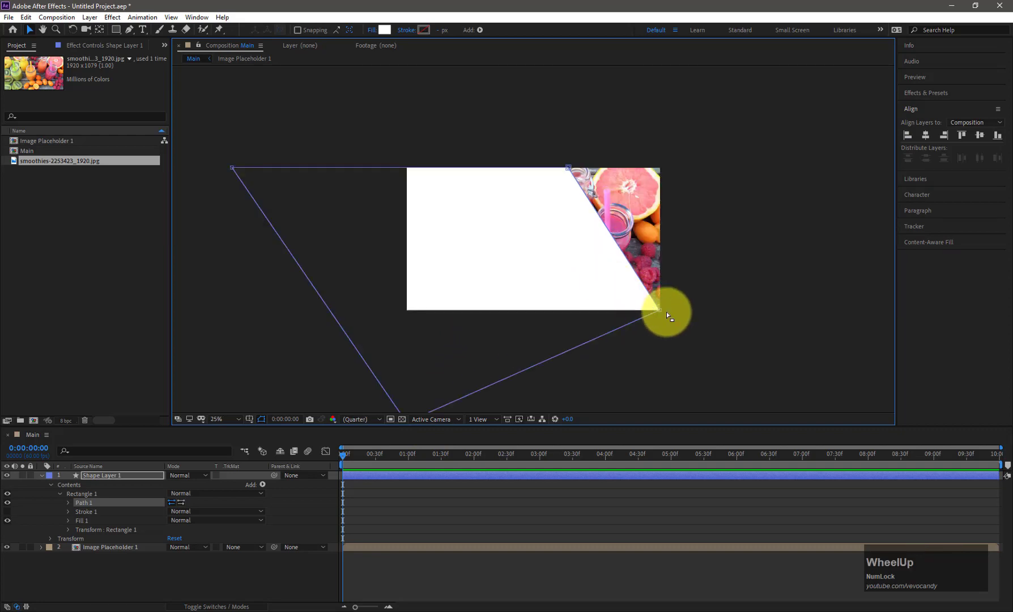
pyautogui.moveTo(659, 310); pyautogui.dragTo(676, 222)
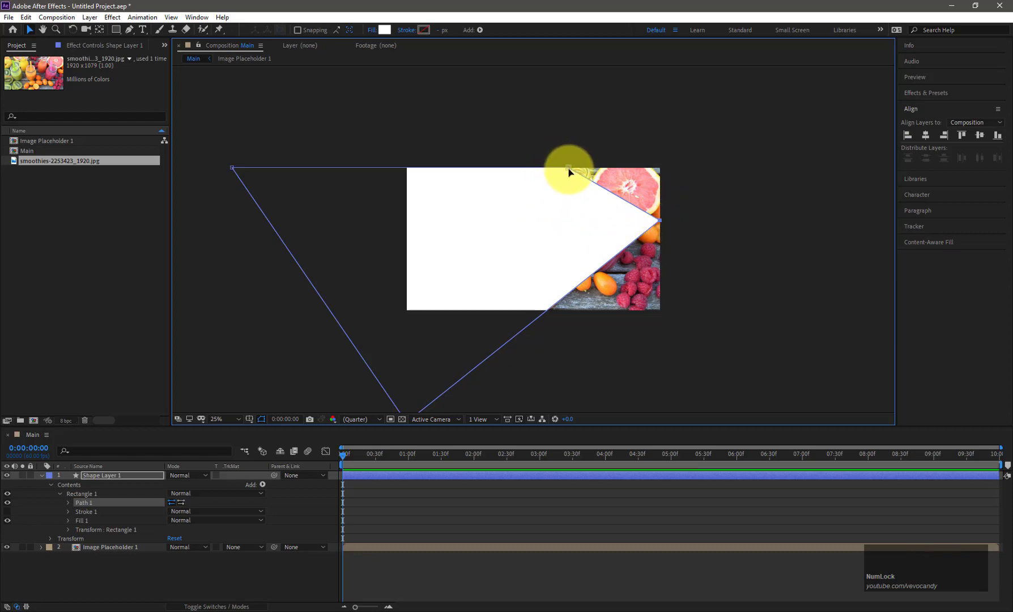
pyautogui.moveTo(570, 172); pyautogui.dragTo(595, 168)
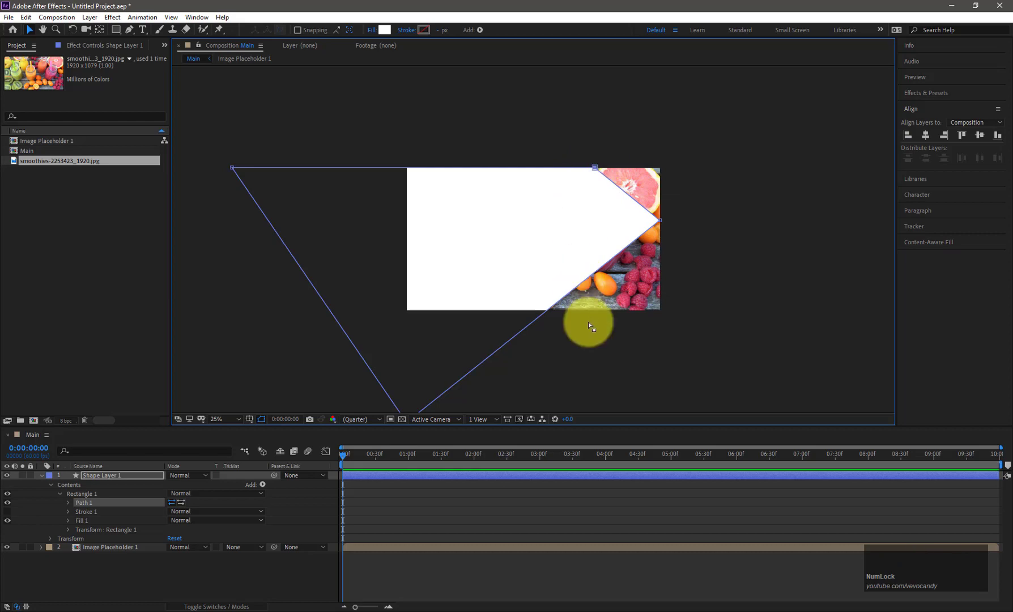
# Extend the path's bottom corner further down and outward, and its upper-left corner further left of the frame.
pyautogui.scroll(-1, 589, 322)
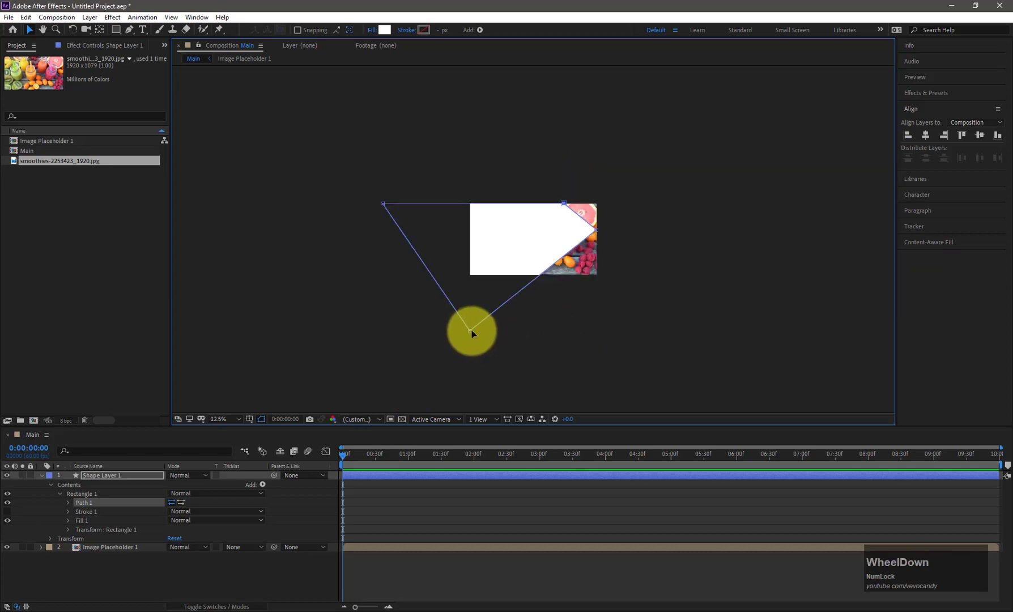
pyautogui.moveTo(472, 333); pyautogui.dragTo(422, 363)
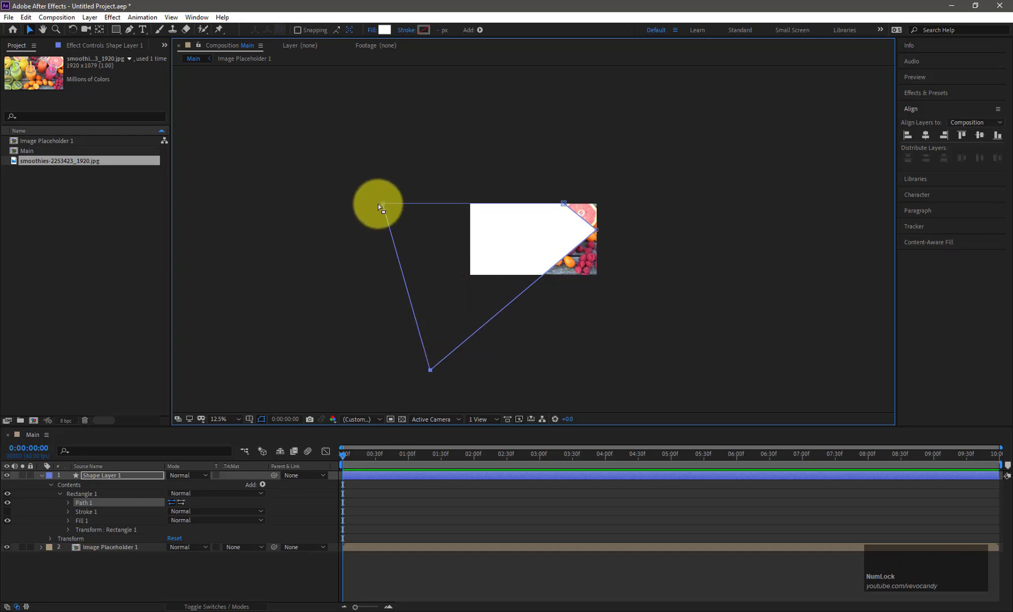
pyautogui.moveTo(383, 204); pyautogui.dragTo(303, 211)
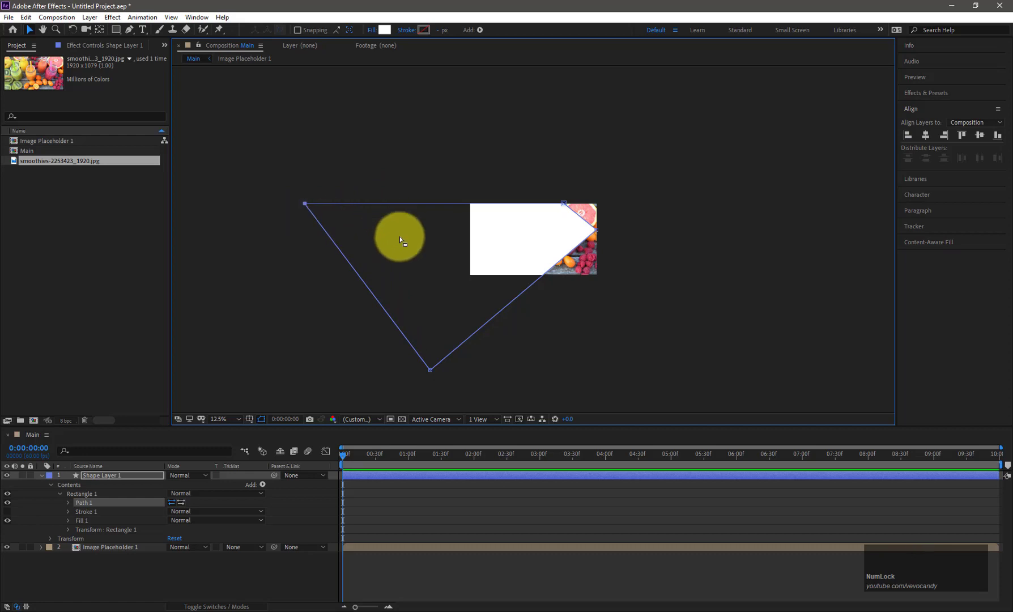
# Shift the whole shape layer horizontally to the left so its pointed right tip sits inside the frame.
pyautogui.click(98, 472)
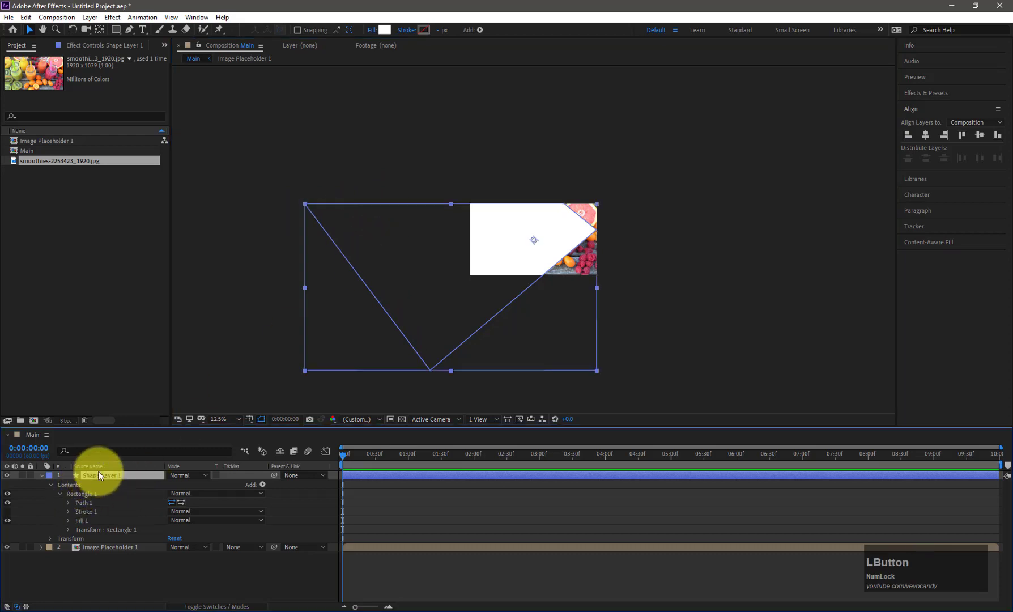
pyautogui.moveTo(411, 284); pyautogui.dragTo(444, 281)
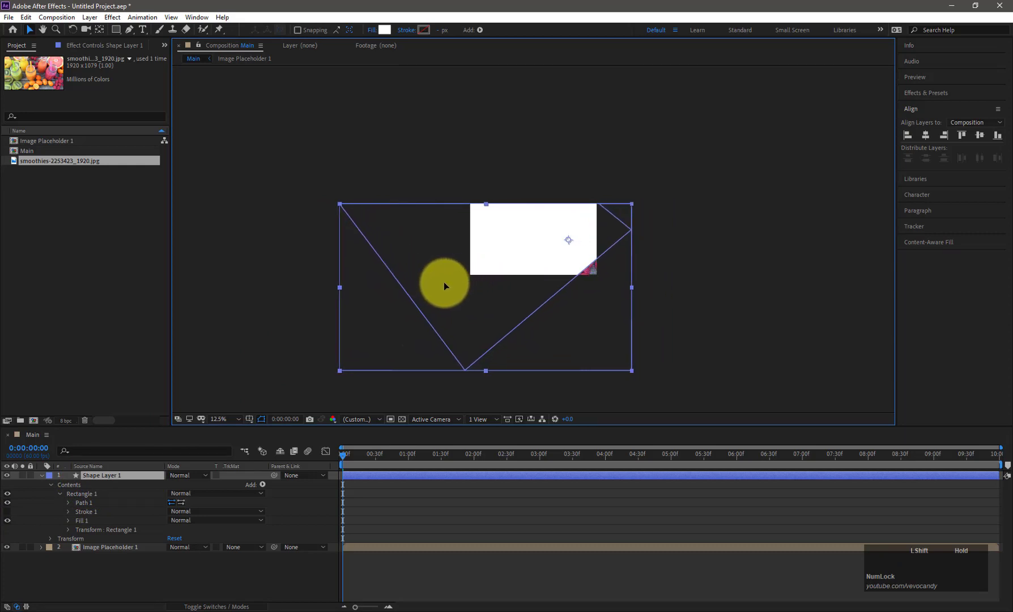
pyautogui.scroll(1, 593, 259)
pyautogui.moveTo(594, 262); pyautogui.dragTo(493, 274)
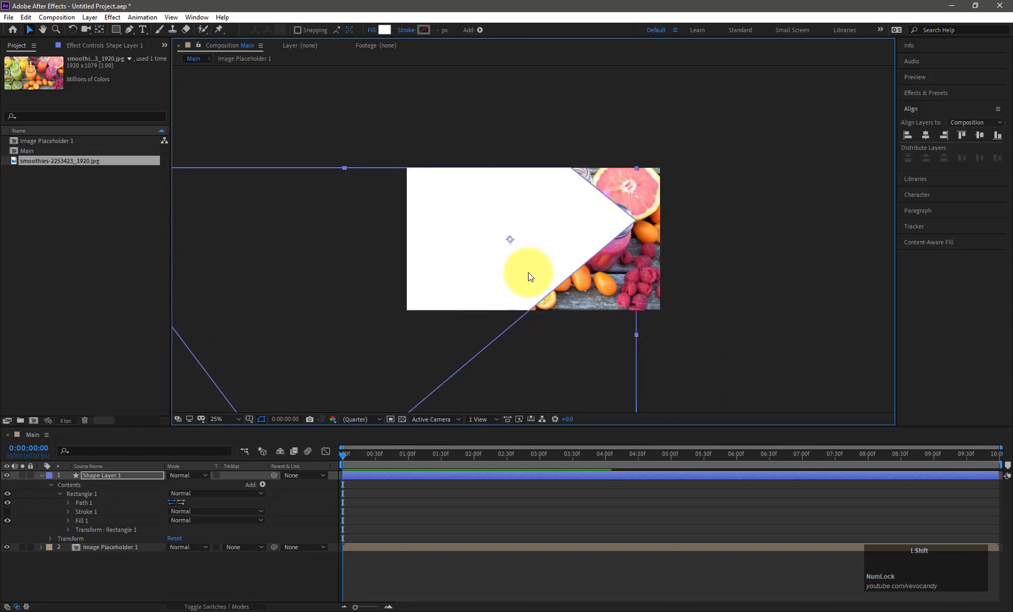
pyautogui.scroll(1, 610, 281)
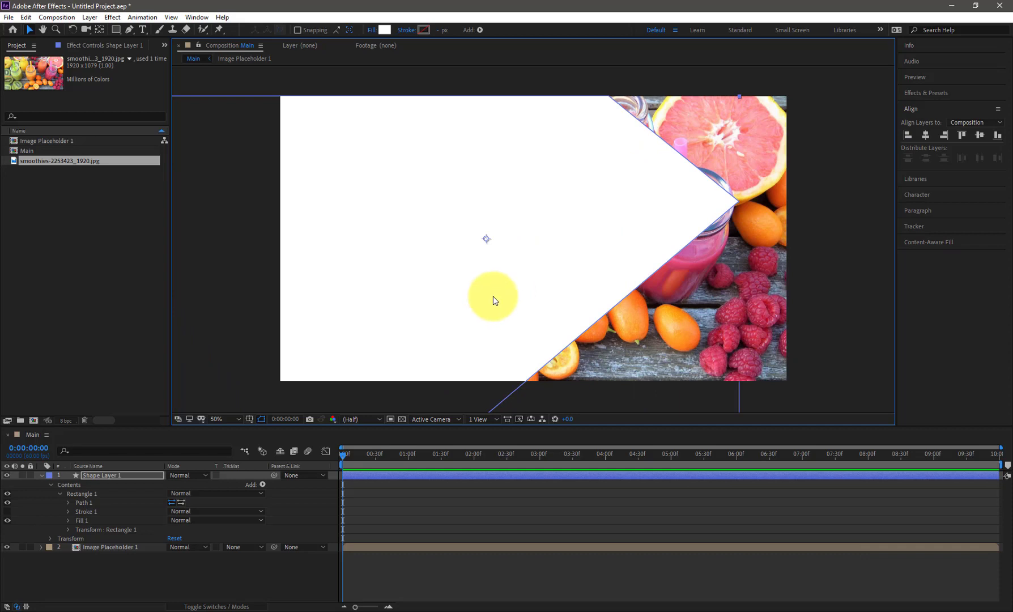
pyautogui.moveTo(492, 296); pyautogui.dragTo(564, 289)
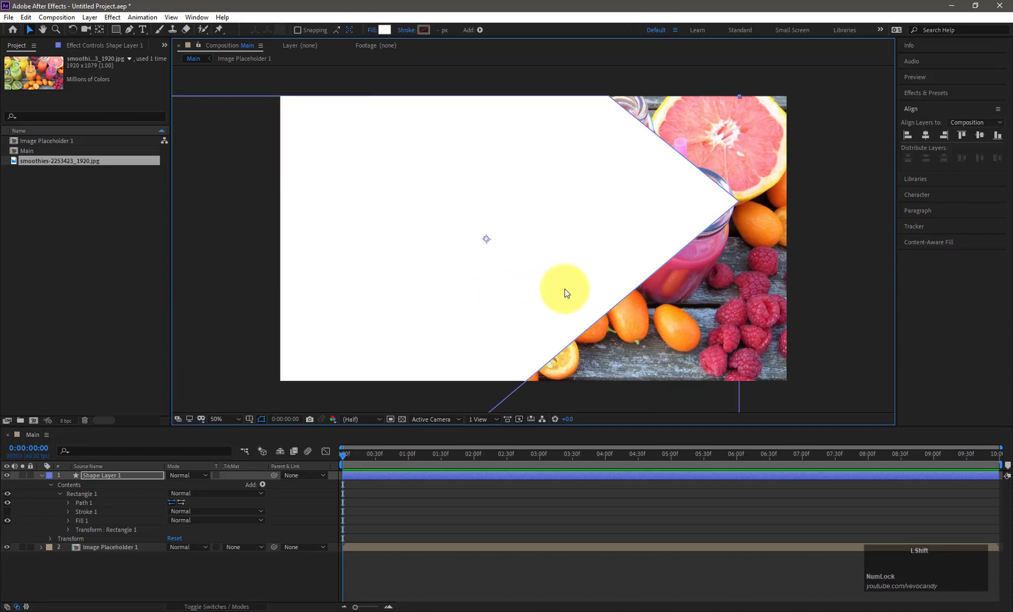
# Set the Image Placeholder 1 layer's track matte to Alpha Matte "Shape Layer 1".
pyautogui.click(266, 549)
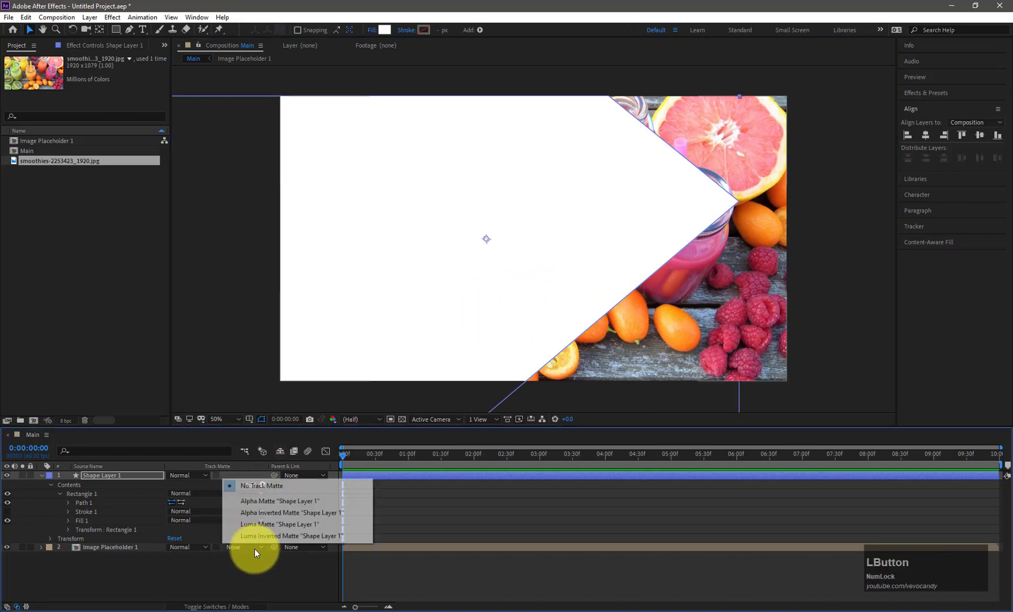
pyautogui.click(260, 501)
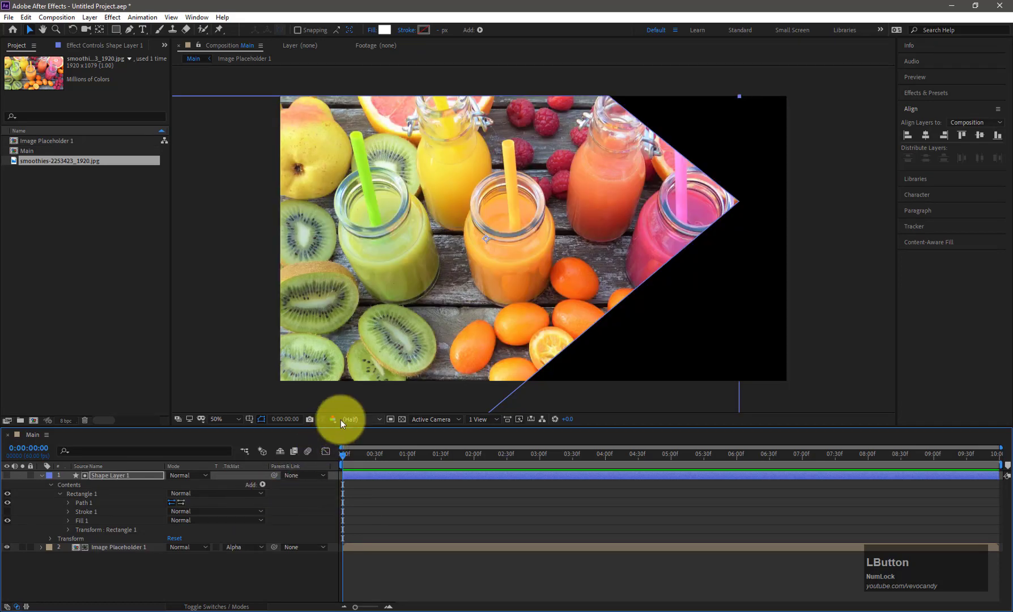
pyautogui.click(245, 476)
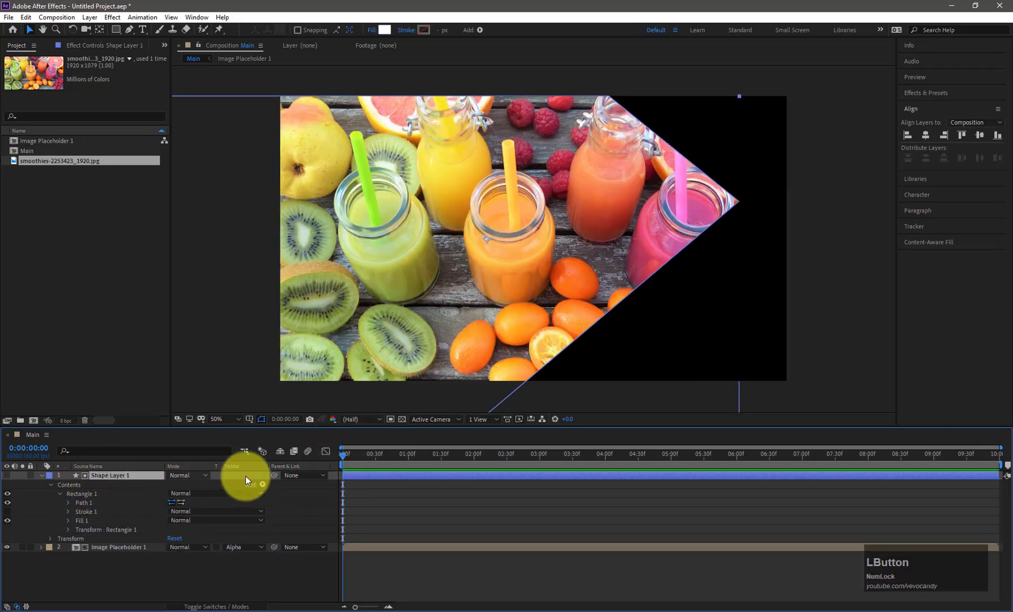
# At 0:00:02:00, move Shape Layer 1 horizontally to X position 1828 and set a Position keyframe.
pyautogui.click(473, 459)
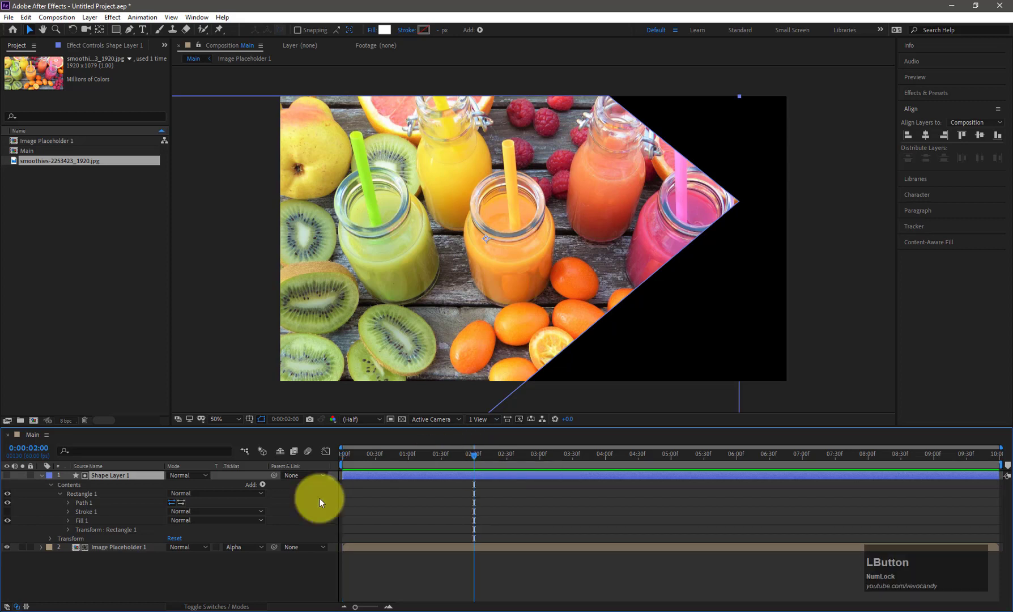
pyautogui.click(106, 477)
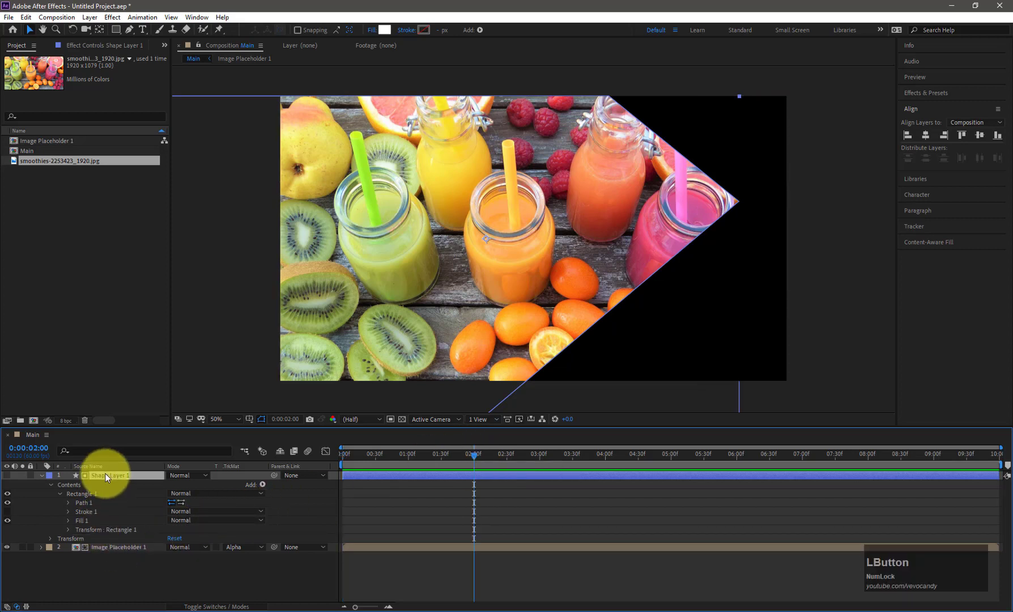
pyautogui.press('p')
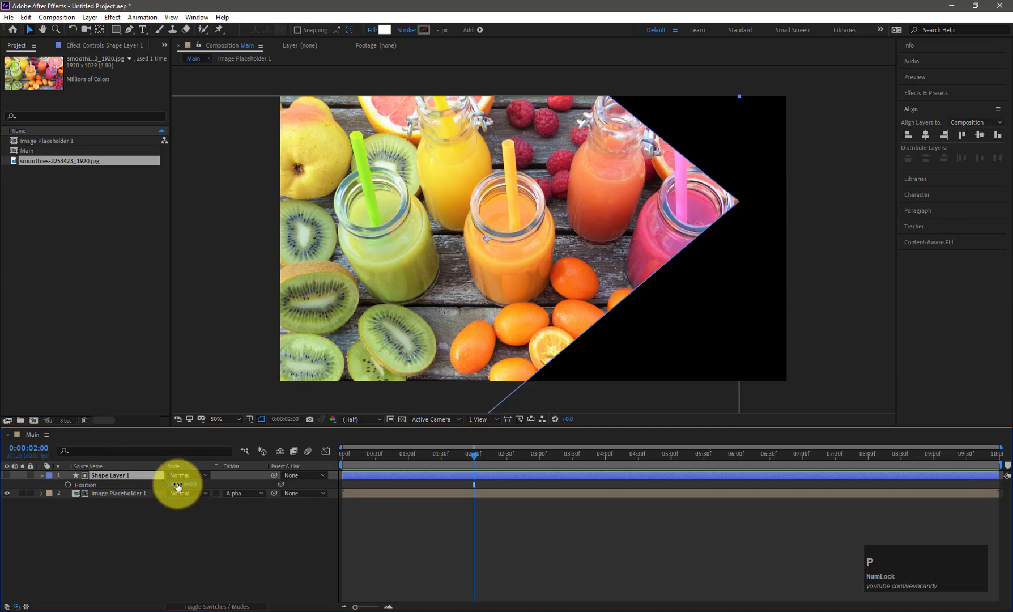
pyautogui.moveTo(171, 485); pyautogui.dragTo(748, 509)
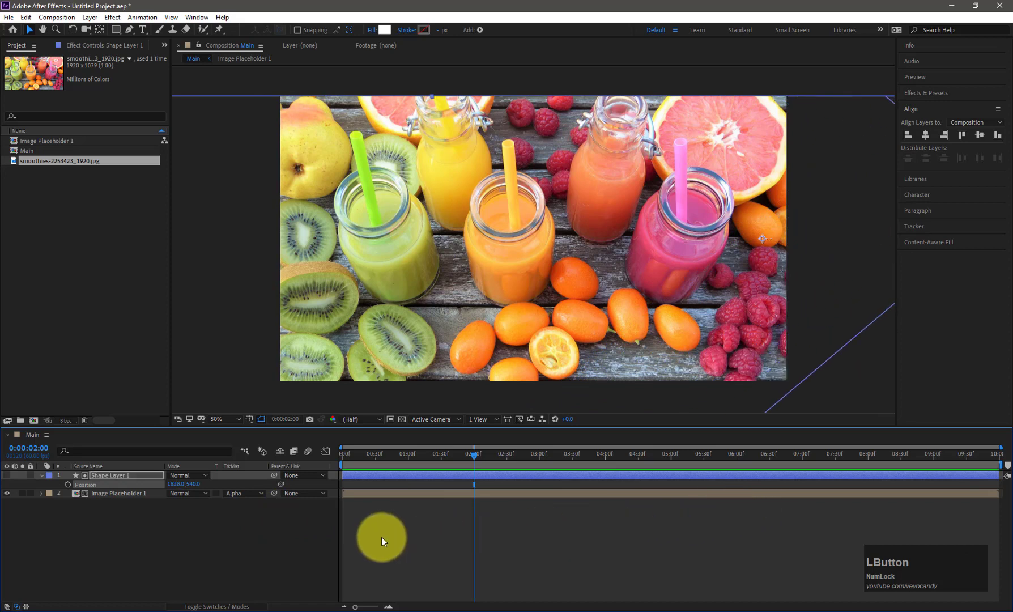
pyautogui.click(68, 484)
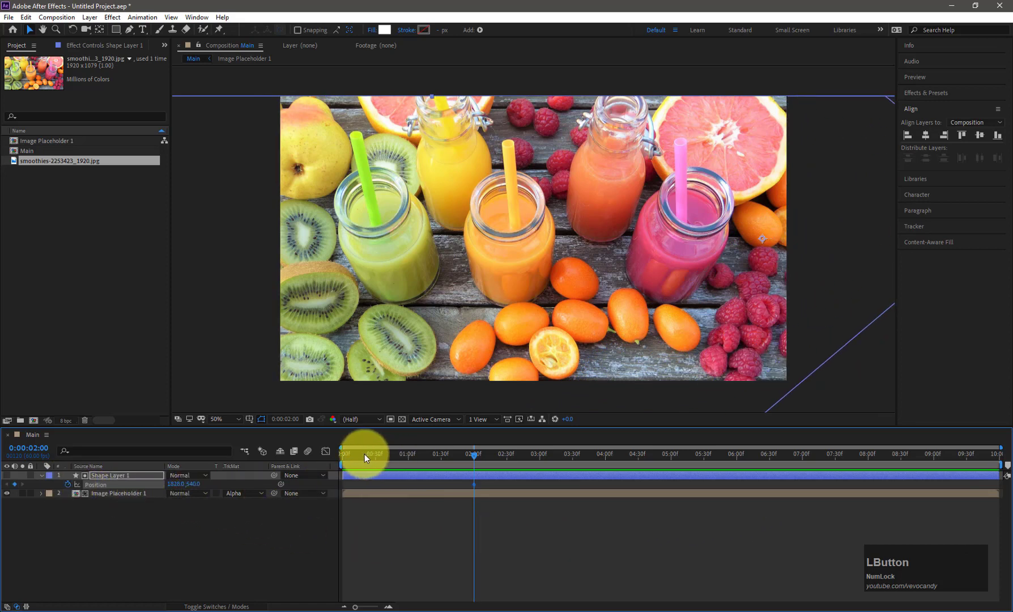
# At 0:00:00:00, move Shape Layer 1 horizontally to X position -962 so it sits outside the frame's left edge.
pyautogui.moveTo(364, 454); pyautogui.dragTo(335, 454)
pyautogui.moveTo(174, 485); pyautogui.dragTo(8, 491)
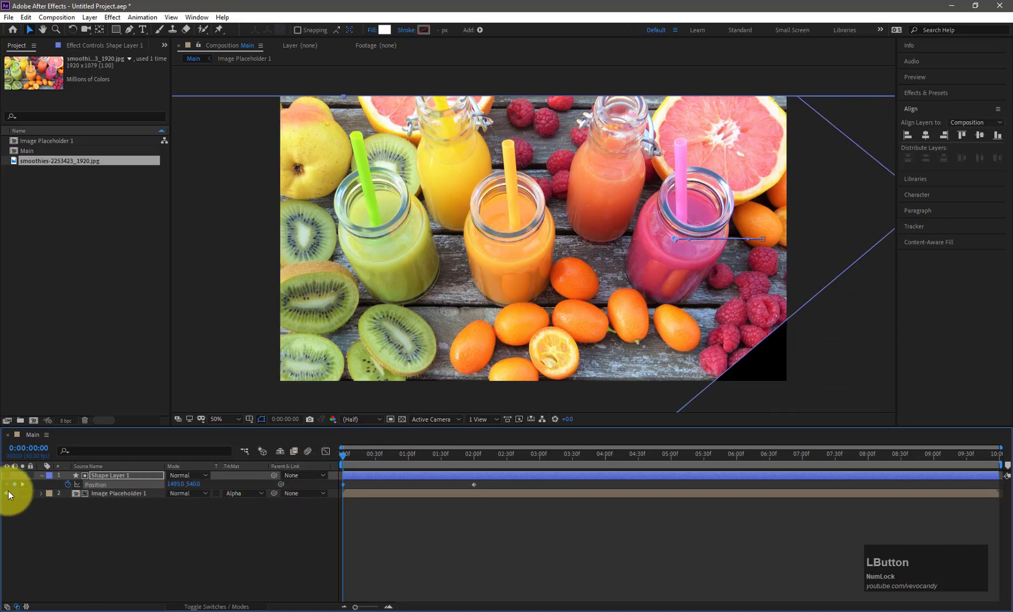
pyautogui.moveTo(170, 483); pyautogui.dragTo(5, 493)
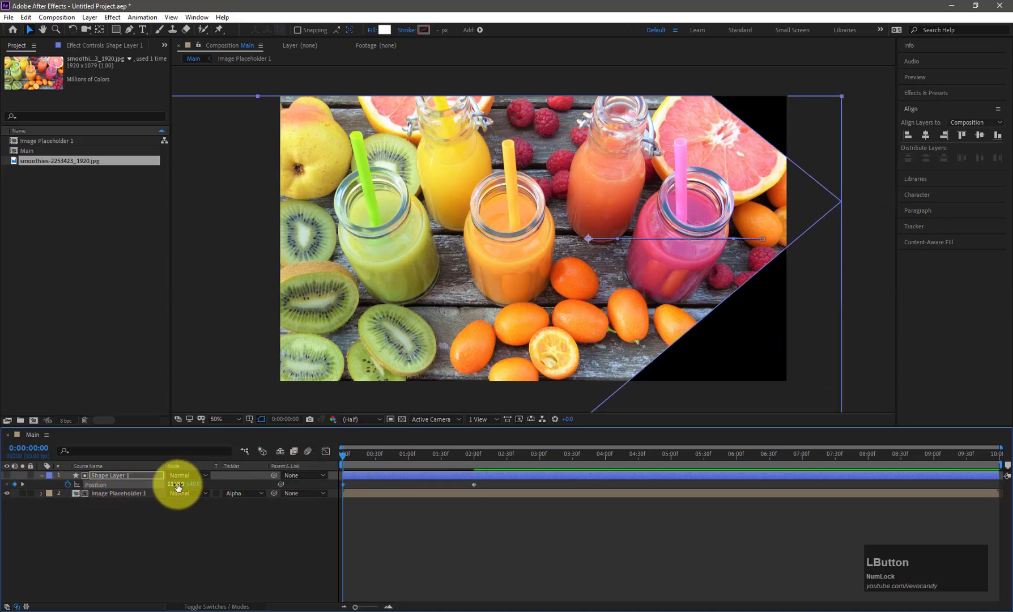
pyautogui.moveTo(178, 487); pyautogui.dragTo(95, 486)
pyautogui.moveTo(174, 483); pyautogui.dragTo(115, 488)
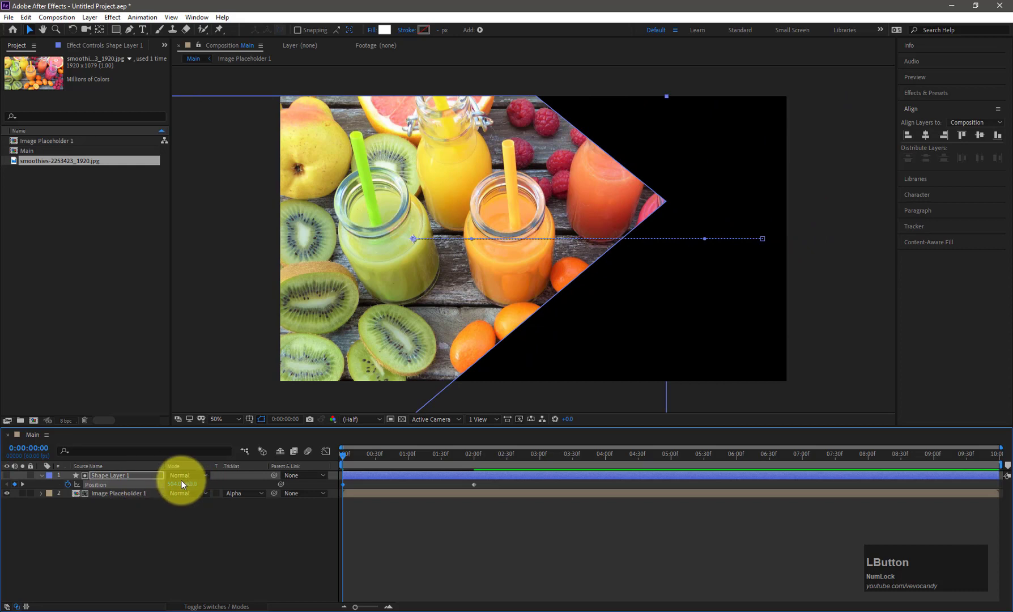
pyautogui.moveTo(181, 484); pyautogui.dragTo(73, 490)
pyautogui.moveTo(184, 482); pyautogui.dragTo(118, 482)
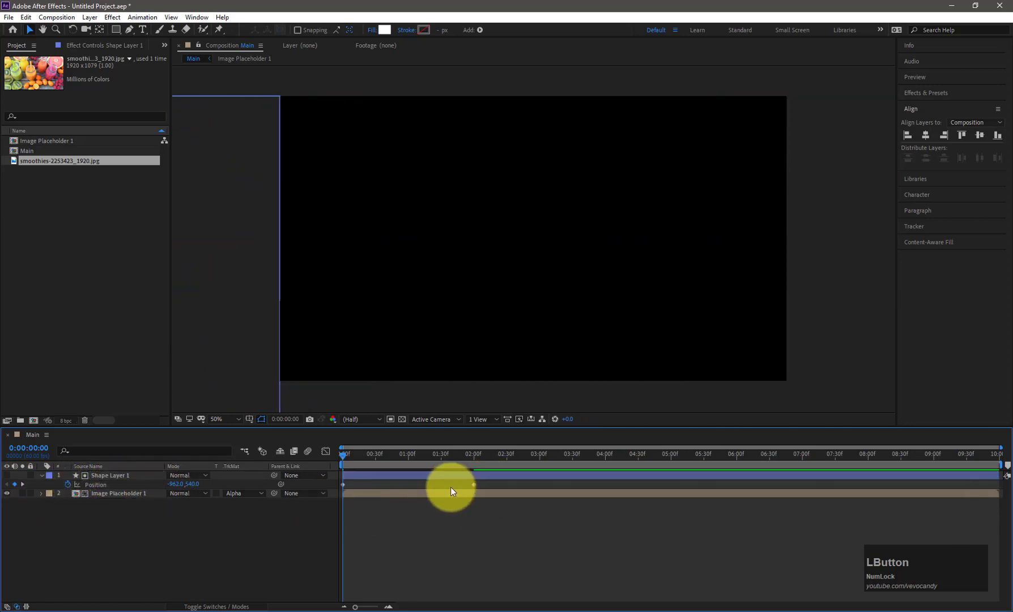
# Apply Easy Ease to both Position keyframes of Shape Layer 1.
pyautogui.click(343, 485)
pyautogui.rightClick(343, 483)
pyautogui.moveTo(366, 481)
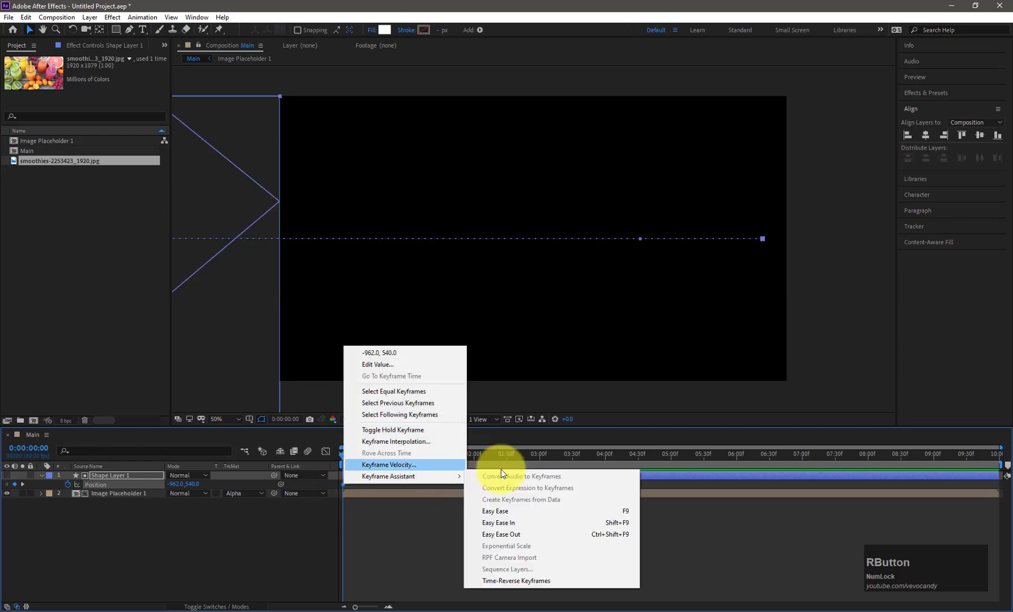
pyautogui.click(507, 513)
# Extend the last keyframe's incoming speed influence to 100% in the speed graph, and preview the reveal from the start.
pyautogui.click(327, 452)
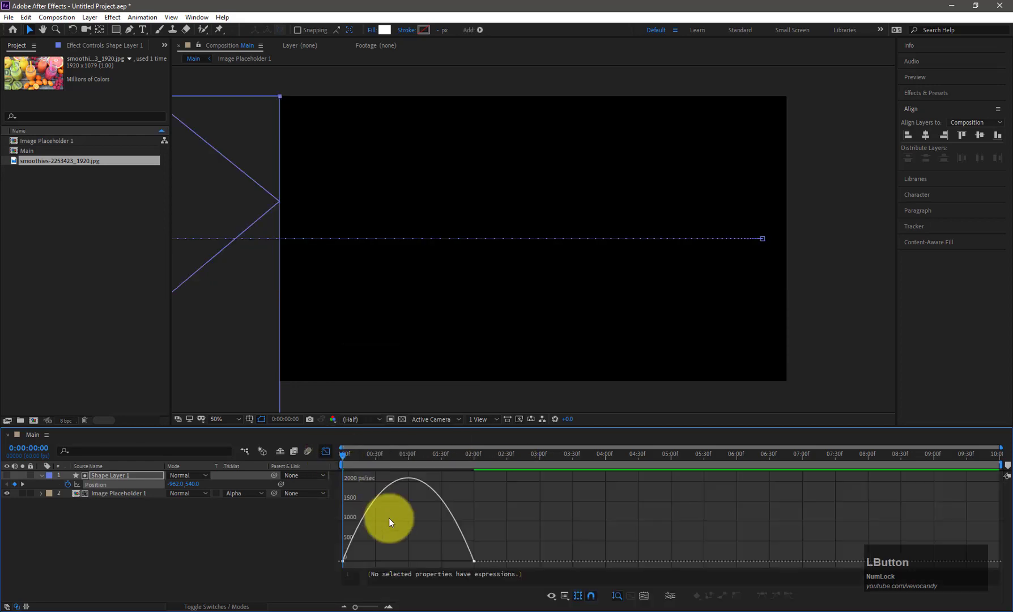
pyautogui.moveTo(493, 554); pyautogui.dragTo(386, 563)
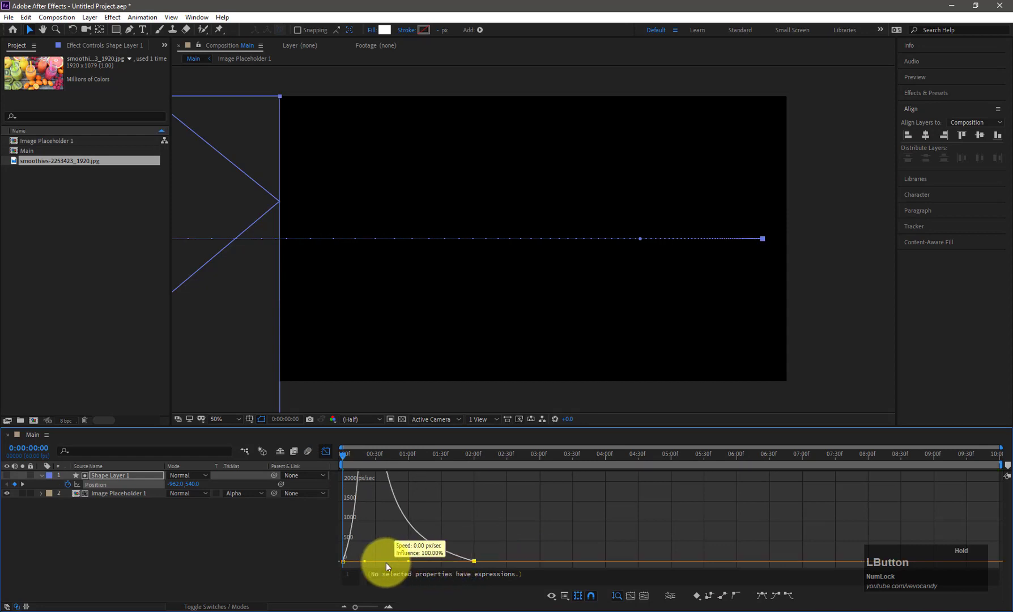
pyautogui.click(323, 453)
pyautogui.press('KP_0')
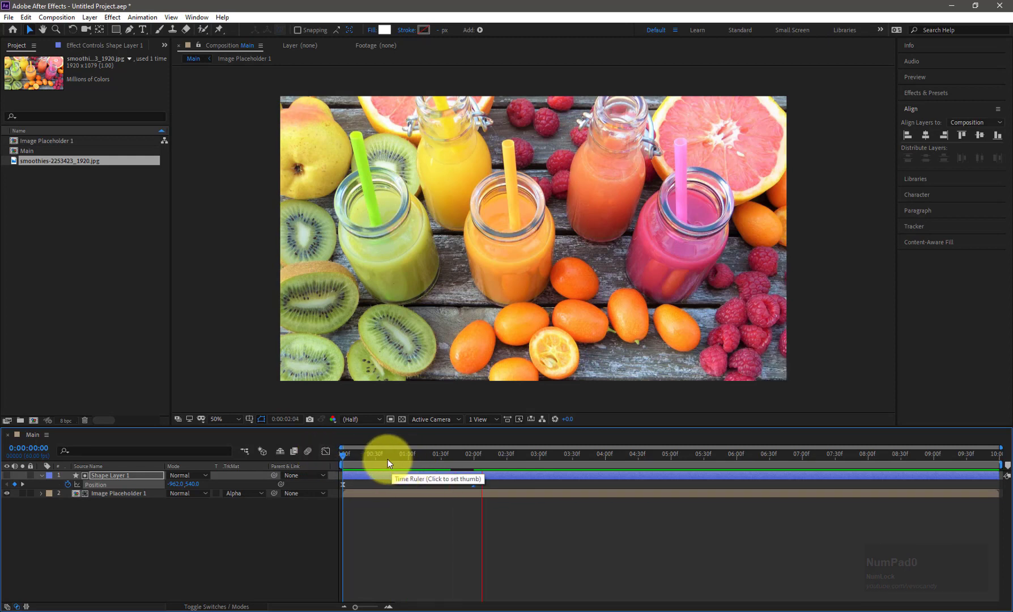
pyautogui.moveTo(387, 459); pyautogui.dragTo(344, 458)
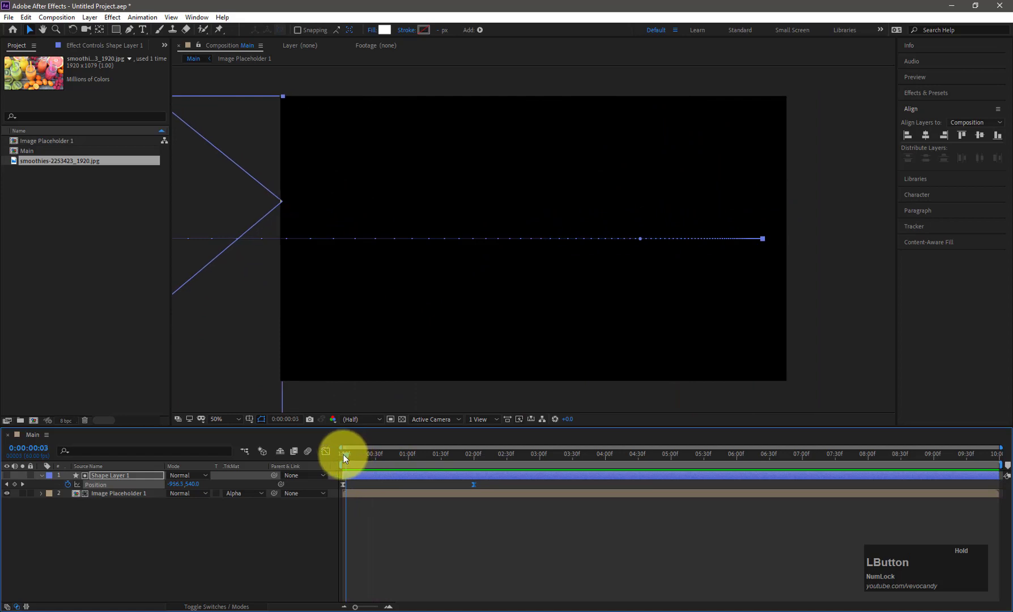
# Rename Shape Layer 1 as Matte.
pyautogui.rightClick(112, 476)
pyautogui.click(119, 473)
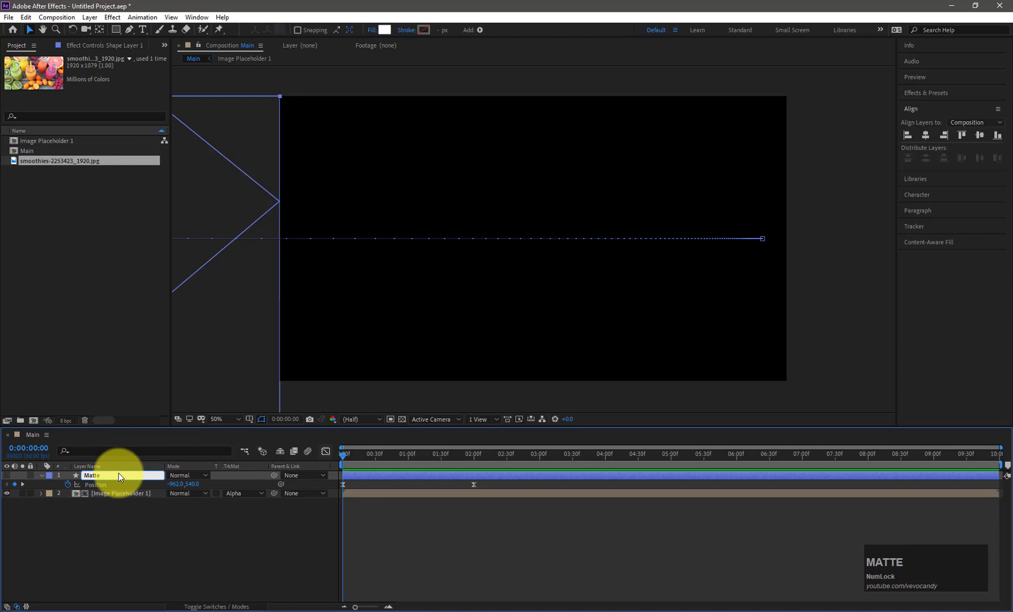
pyautogui.press('Return')
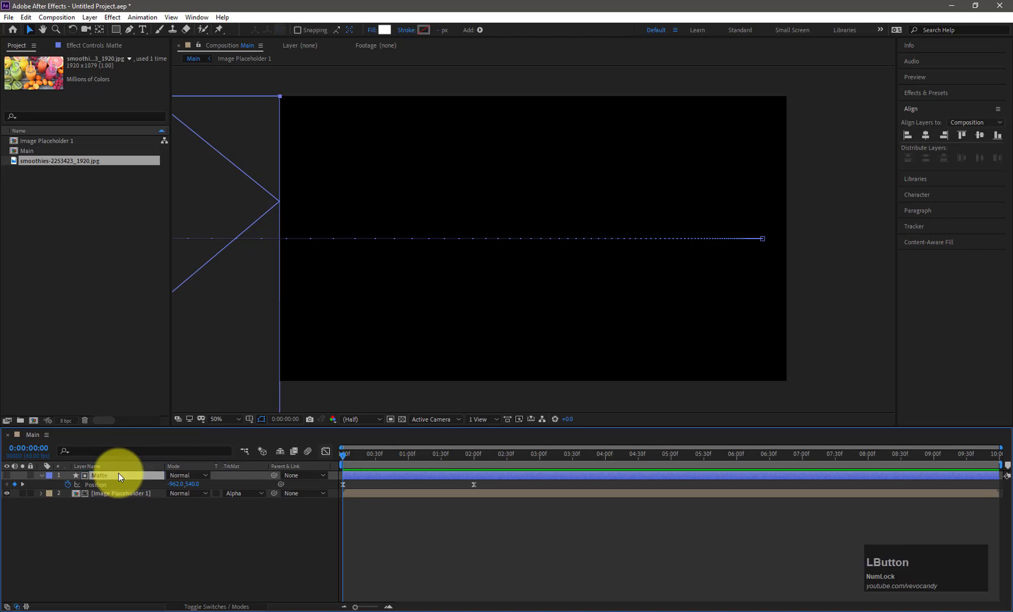
# Duplicate the Matte layer and turn on the copy's visibility.
pyautogui.hotkey('ctrl', 'd')
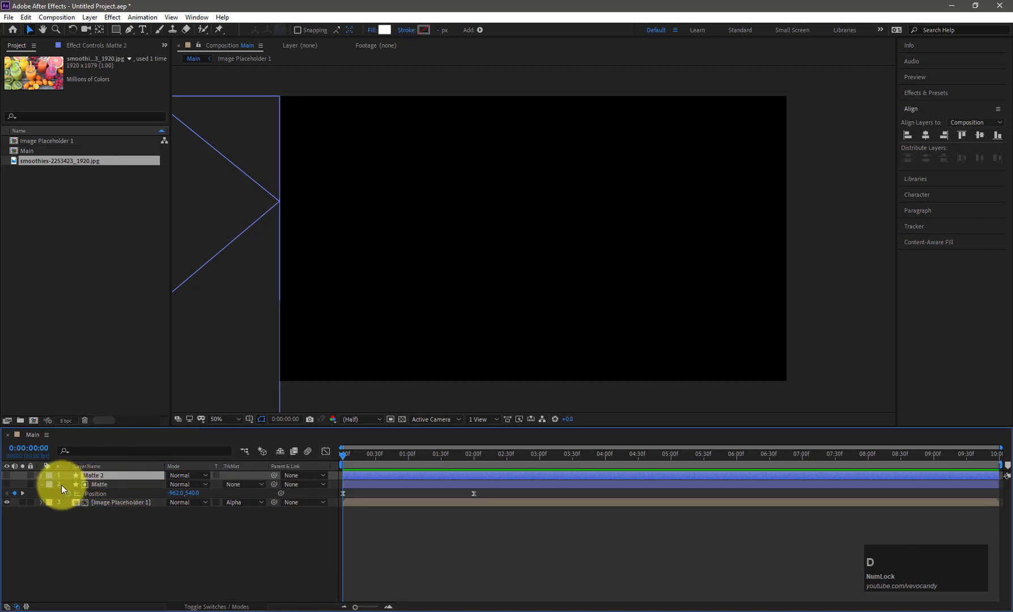
pyautogui.click(43, 484)
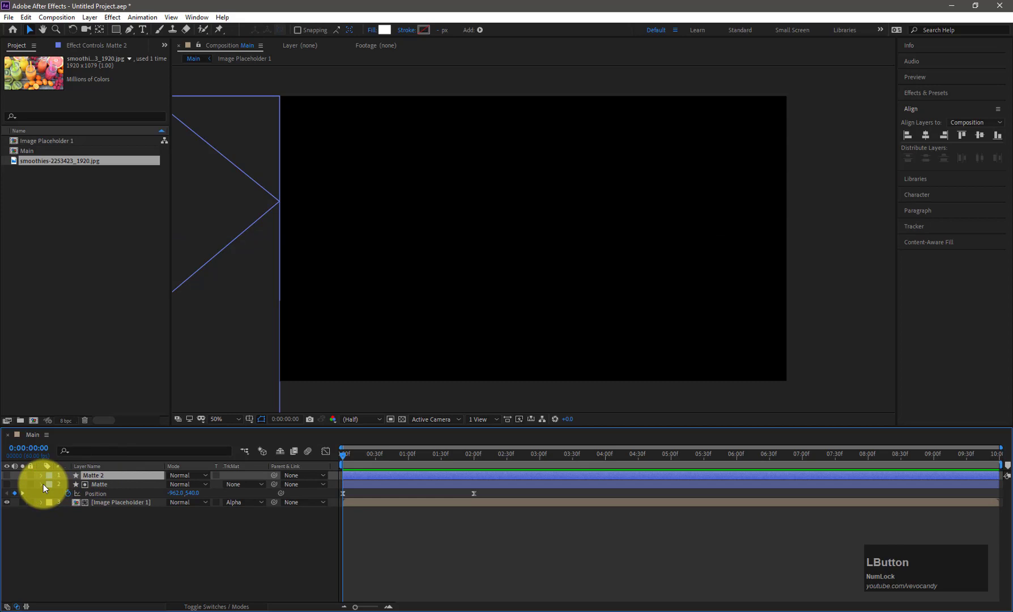
pyautogui.click(7, 475)
# Rename the duplicated matte layer Shape 1 and move the current time to 0:00:00:24.
pyautogui.rightClick(88, 475)
pyautogui.click(104, 467)
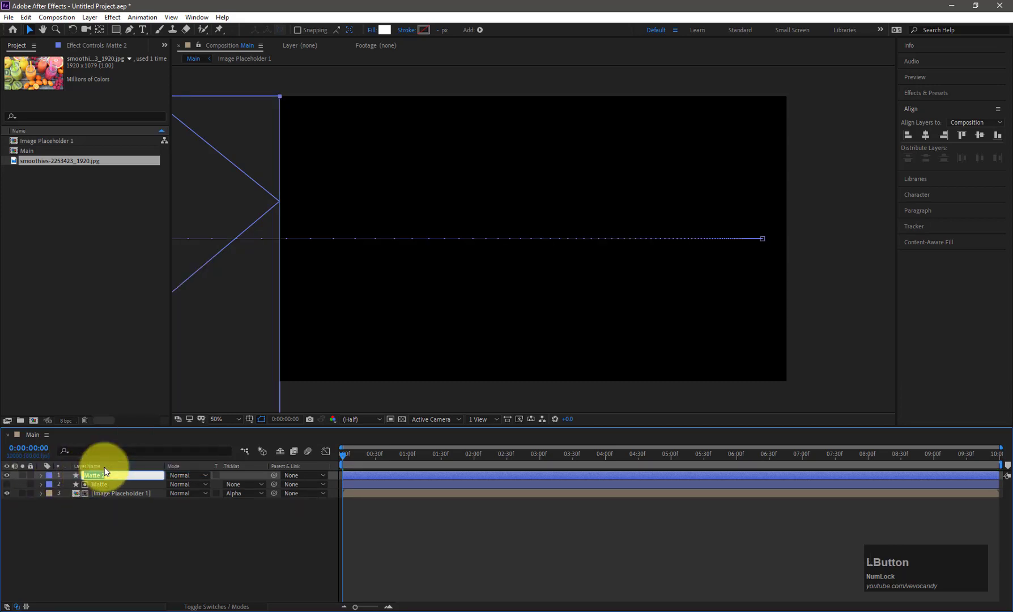
pyautogui.write('S')
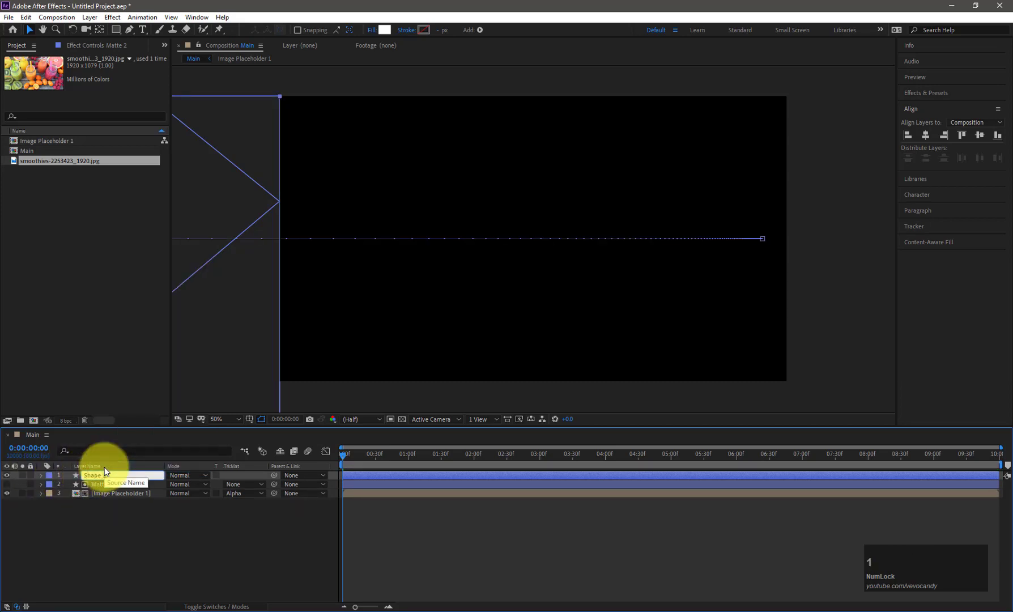
pyautogui.write('hape 1')
pyautogui.click(123, 554)
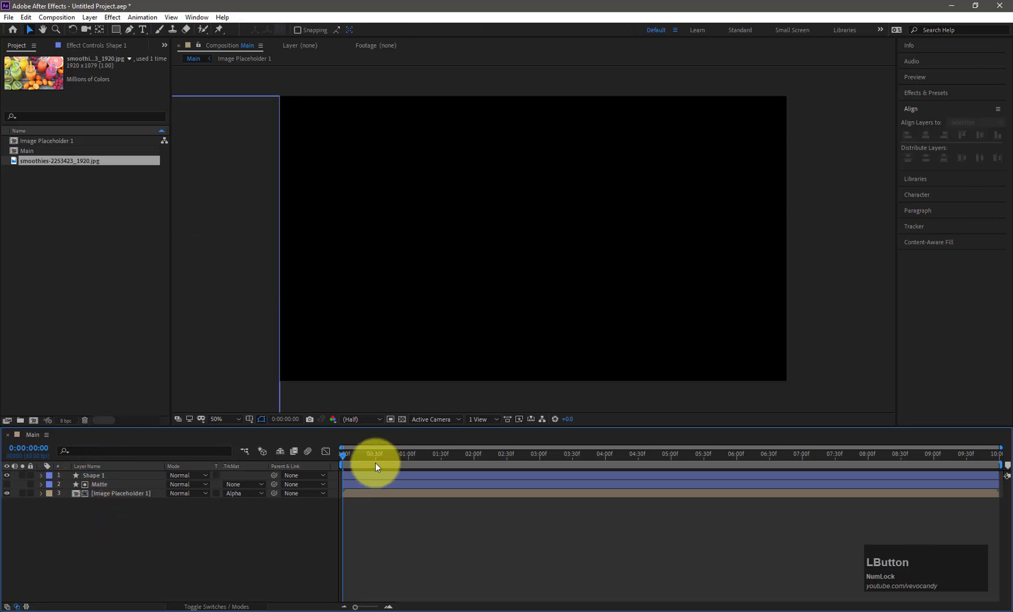
pyautogui.click(374, 458)
pyautogui.moveTo(377, 455)
pyautogui.mouseDown()
pyautogui.moveTo(387, 457)
pyautogui.moveTo(369, 457)
pyautogui.mouseUp()
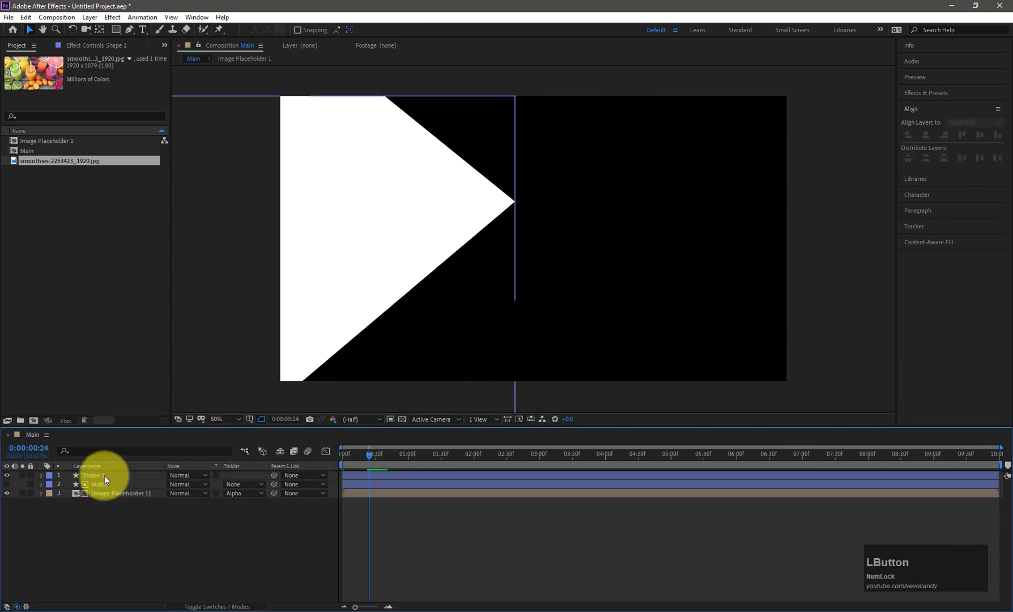
# Try to shift the Shape 1 layer slightly behind the matte's edge directly in the frame at 0:00:00:24.
pyautogui.click(105, 476)
pyautogui.moveTo(358, 285); pyautogui.dragTo(348, 285)
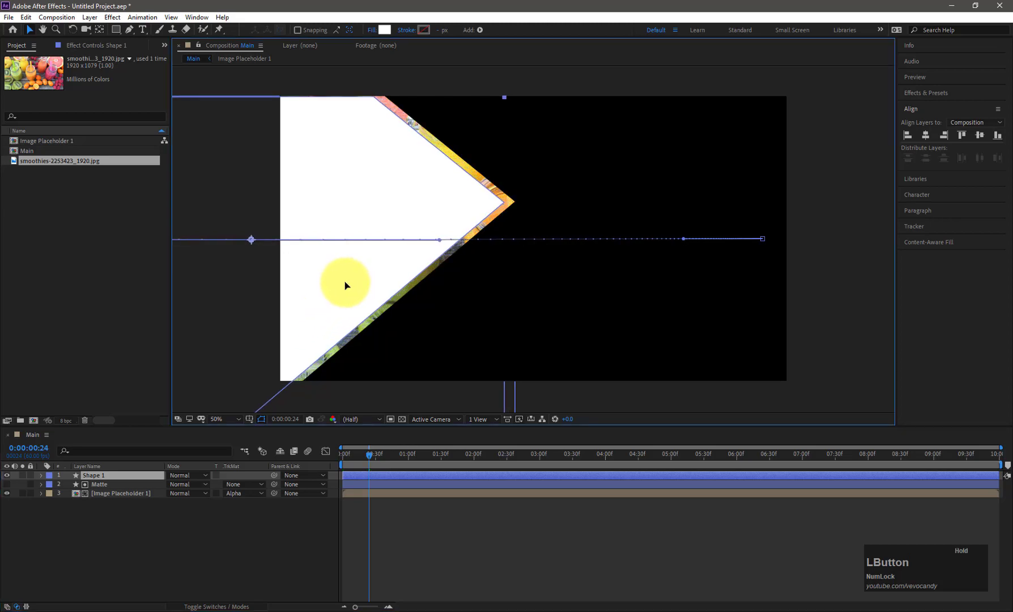
pyautogui.moveTo(346, 282); pyautogui.dragTo(342, 292)
pyautogui.moveTo(384, 457); pyautogui.dragTo(398, 453)
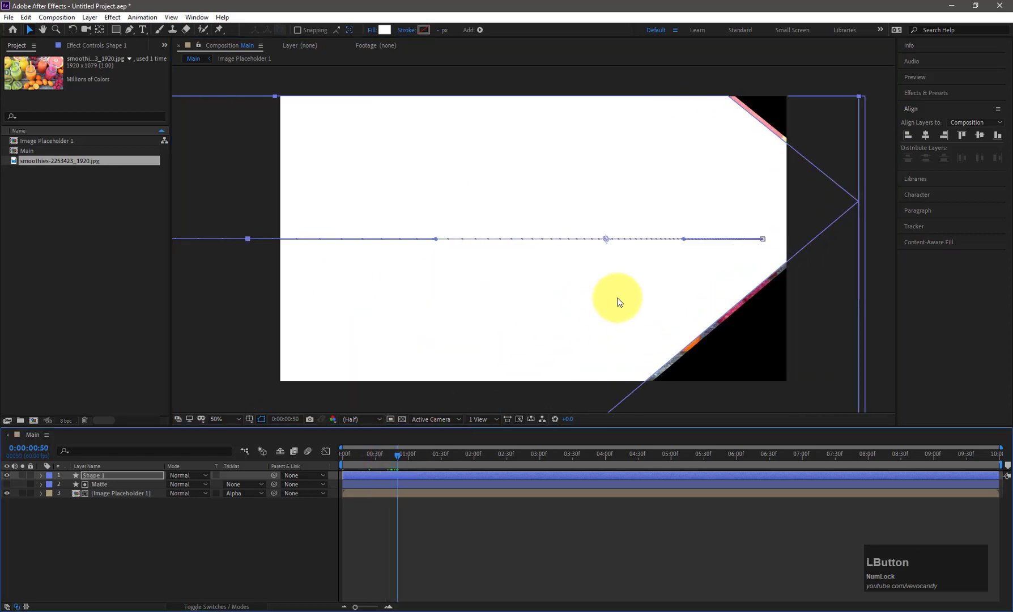
pyautogui.hotkey('ctrl', 'z')
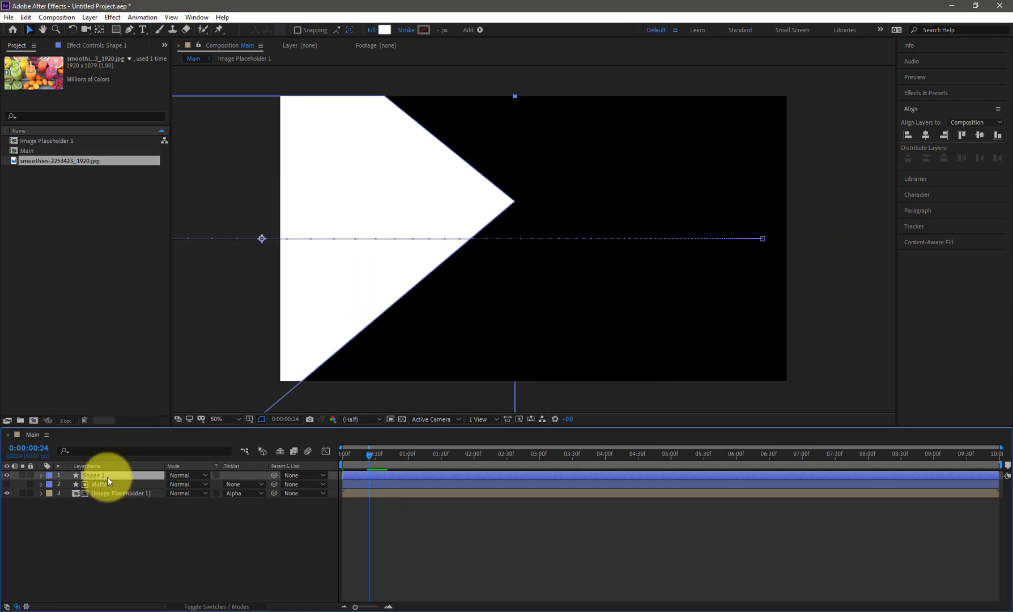
# Set Shape 1's X position to -150.3 at 0:00:00:24 and delete all of its Position keyframes.
pyautogui.press('p')
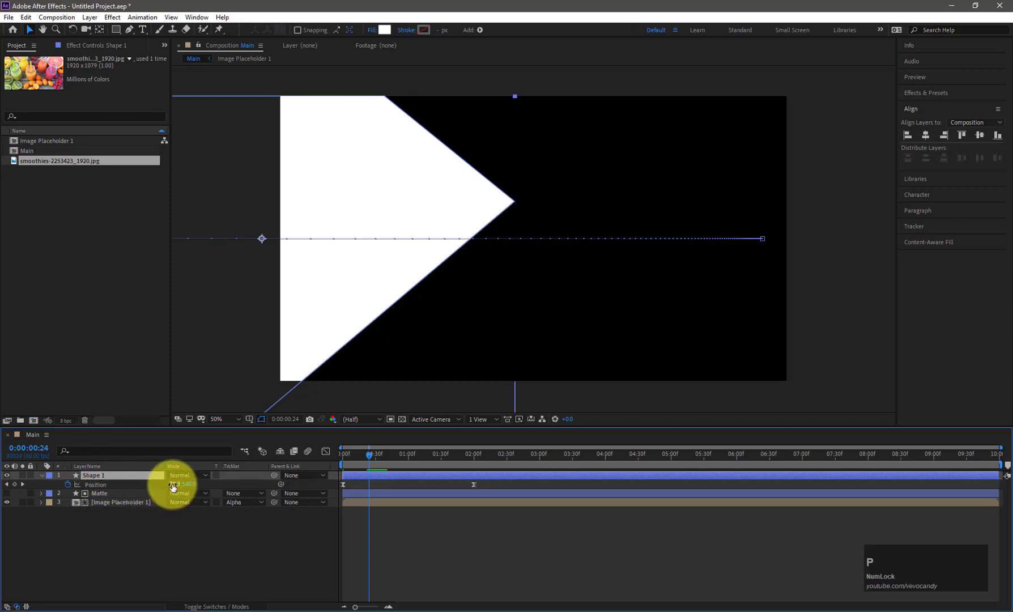
pyautogui.moveTo(176, 485); pyautogui.dragTo(137, 489)
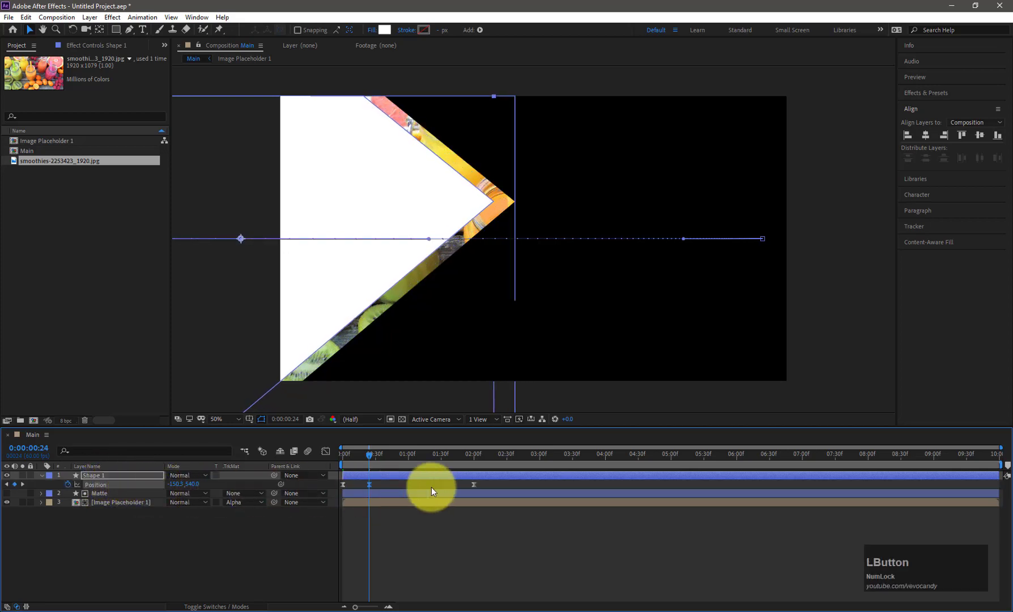
pyautogui.moveTo(482, 484); pyautogui.dragTo(335, 489)
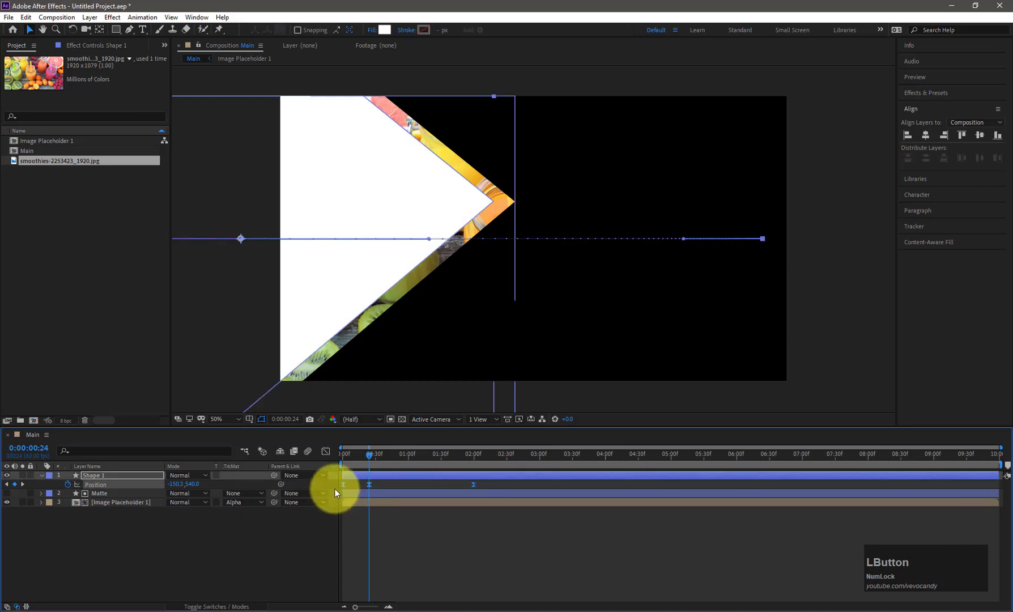
pyautogui.press('Delete')
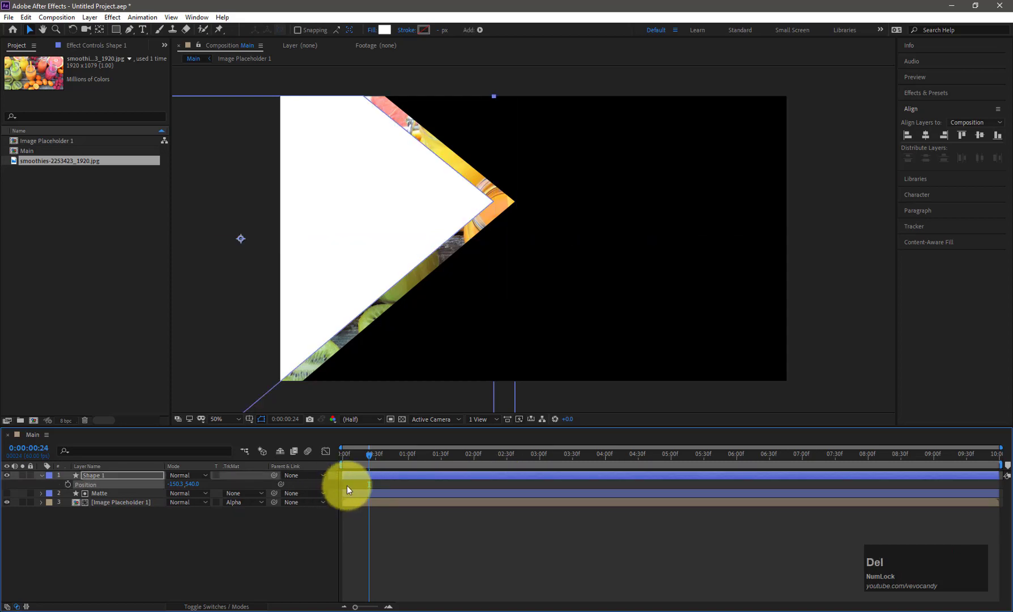
# Move the current time to 0:00:01:37 and add a new empty shape layer to the Main composition.
pyautogui.moveTo(370, 454); pyautogui.dragTo(450, 464)
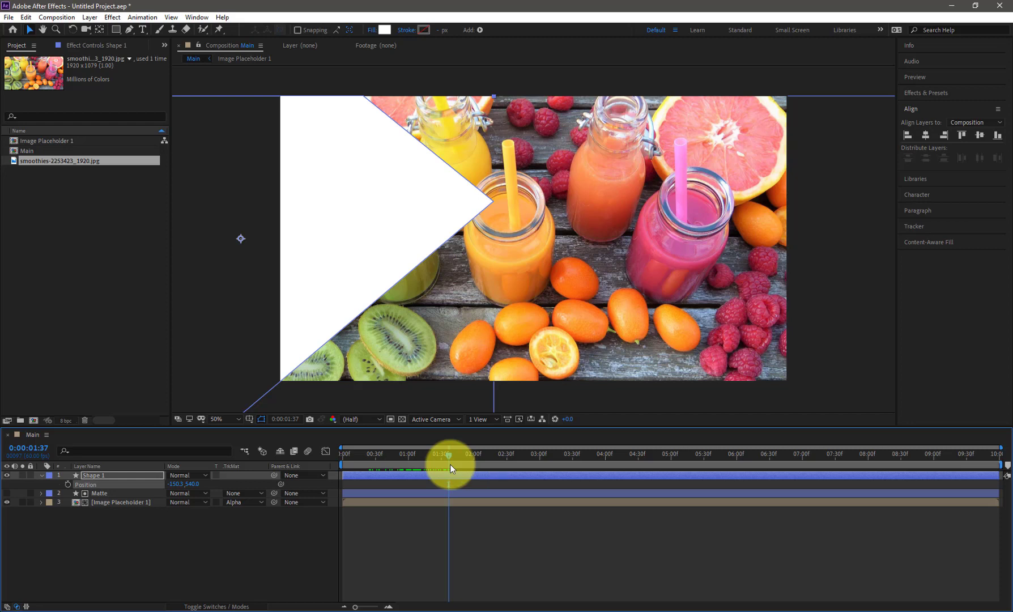
pyautogui.click(43, 474)
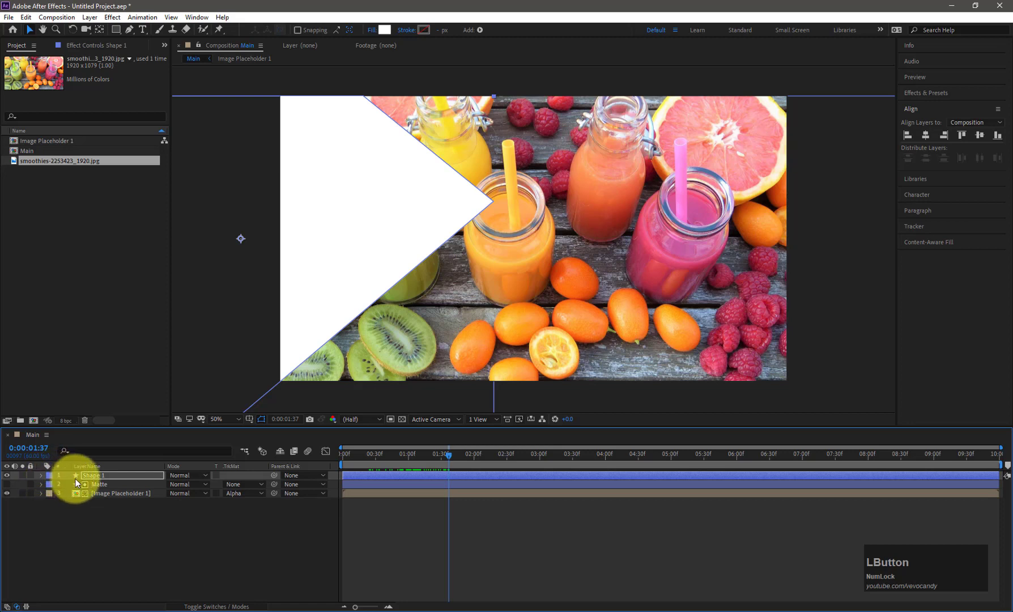
pyautogui.rightClick(86, 498)
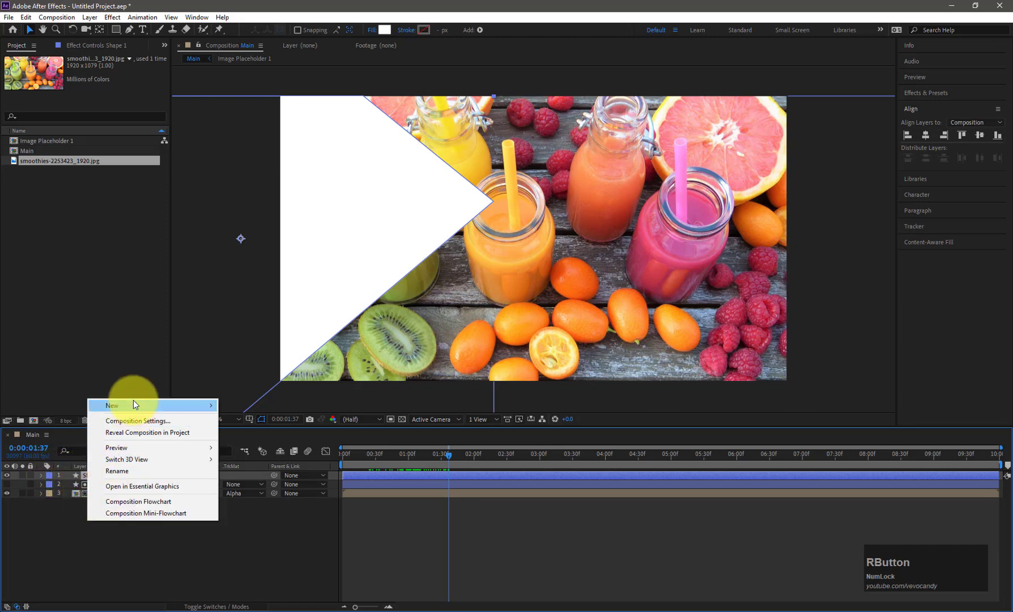
pyautogui.moveTo(209, 406)
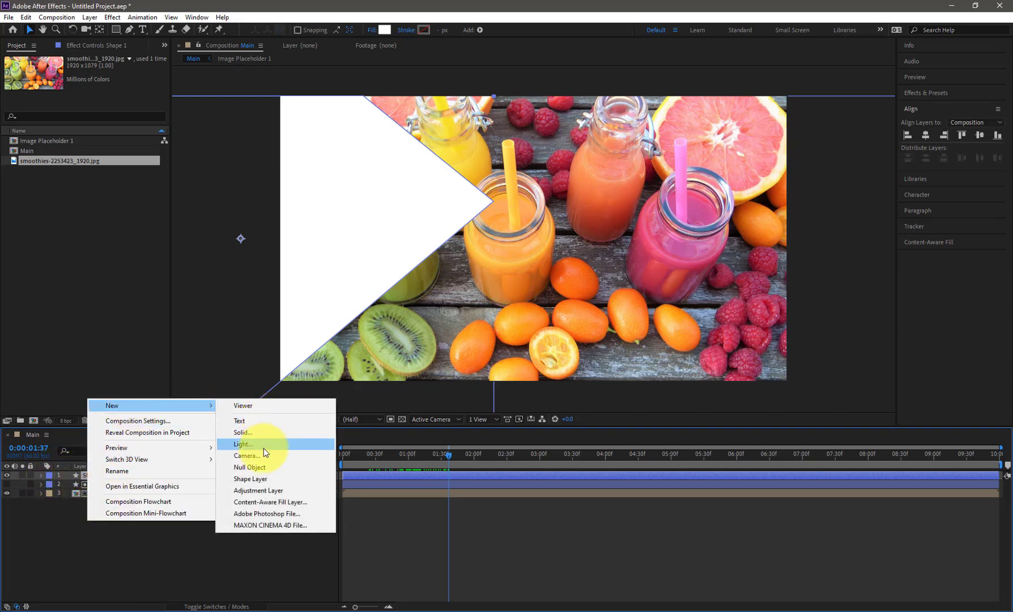
pyautogui.click(260, 479)
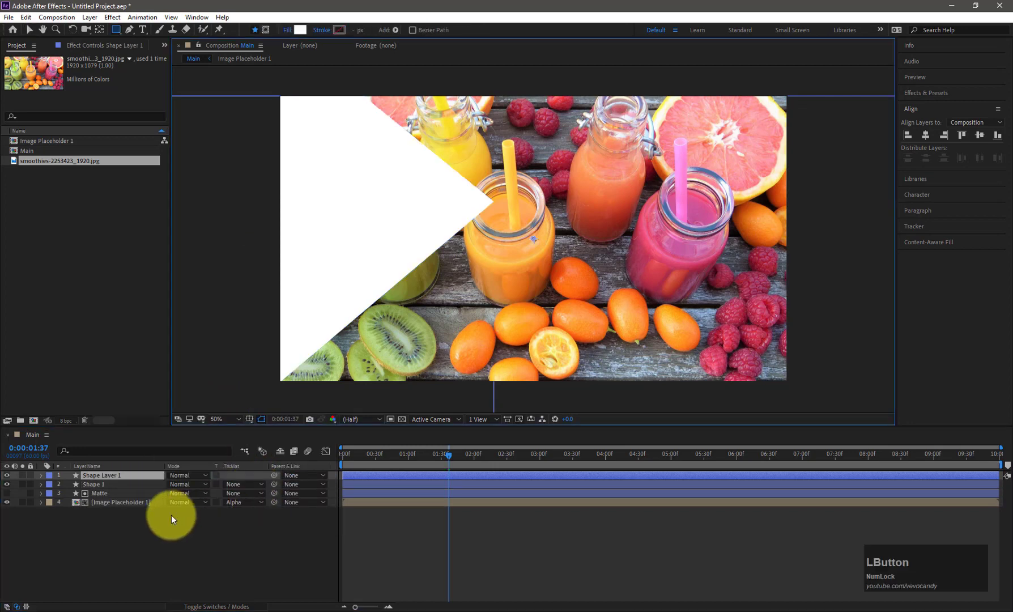
# Rename the new shape layer Shape 2.
pyautogui.rightClick(106, 476)
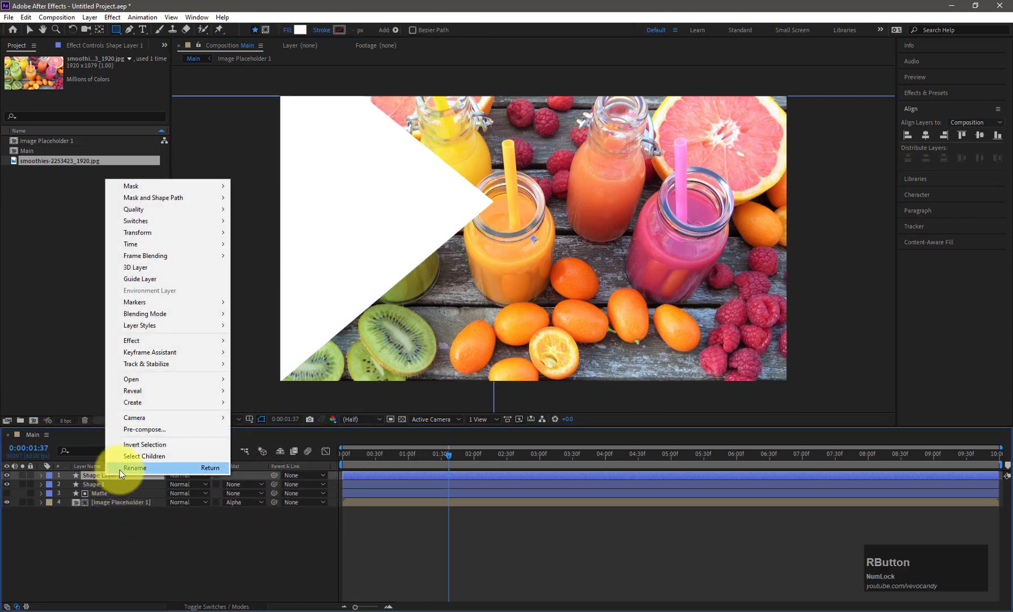
pyautogui.click(120, 469)
pyautogui.write('Sha')
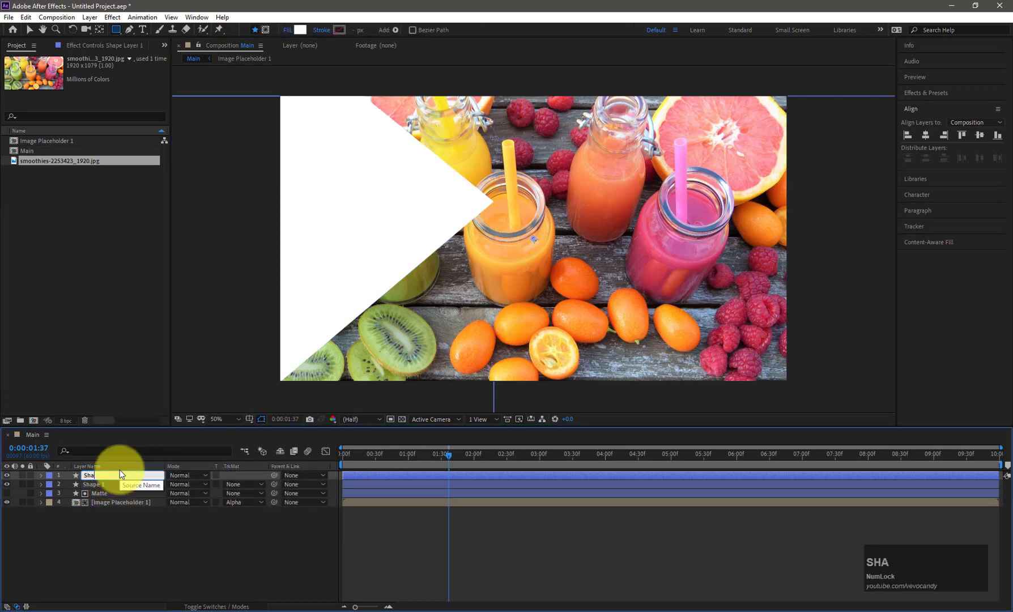
pyautogui.write('pe 2')
pyautogui.press('Return')
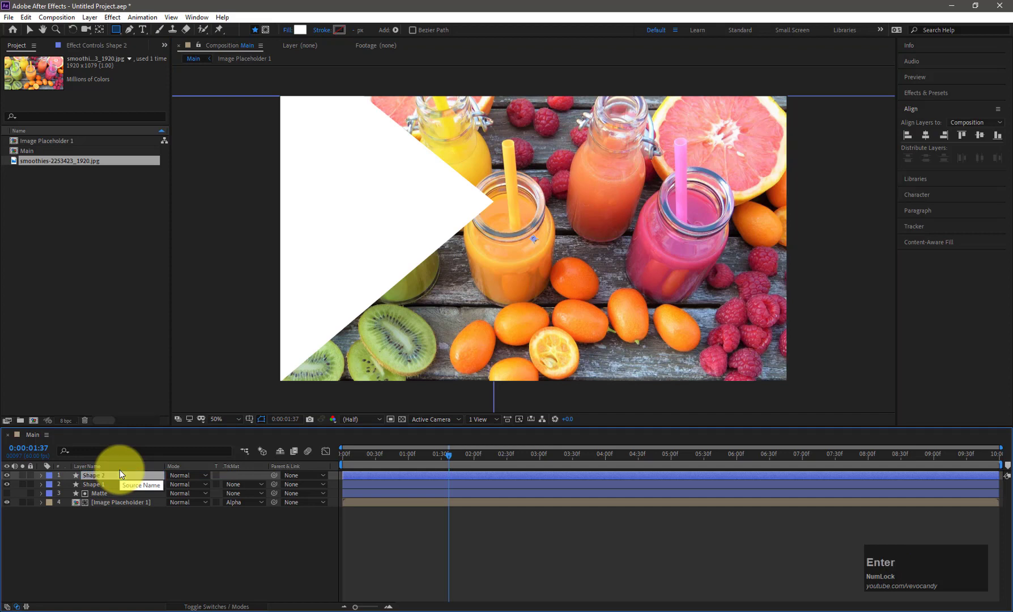
# Draw an open three-point Pen path on Shape 2 along the white shape's angled edge, with both ends outside the frame.
pyautogui.click(129, 29)
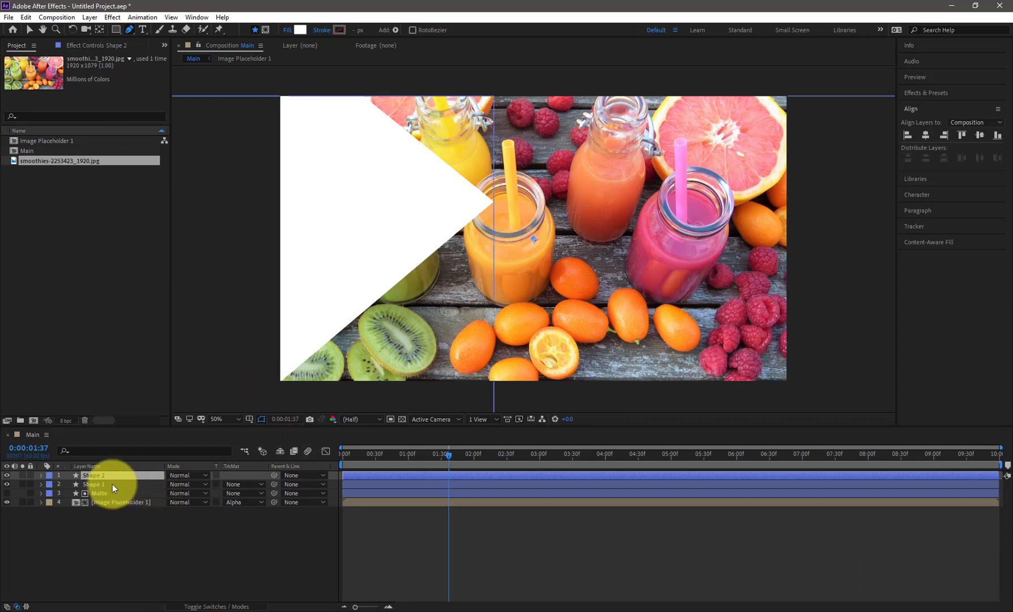
pyautogui.click(270, 390)
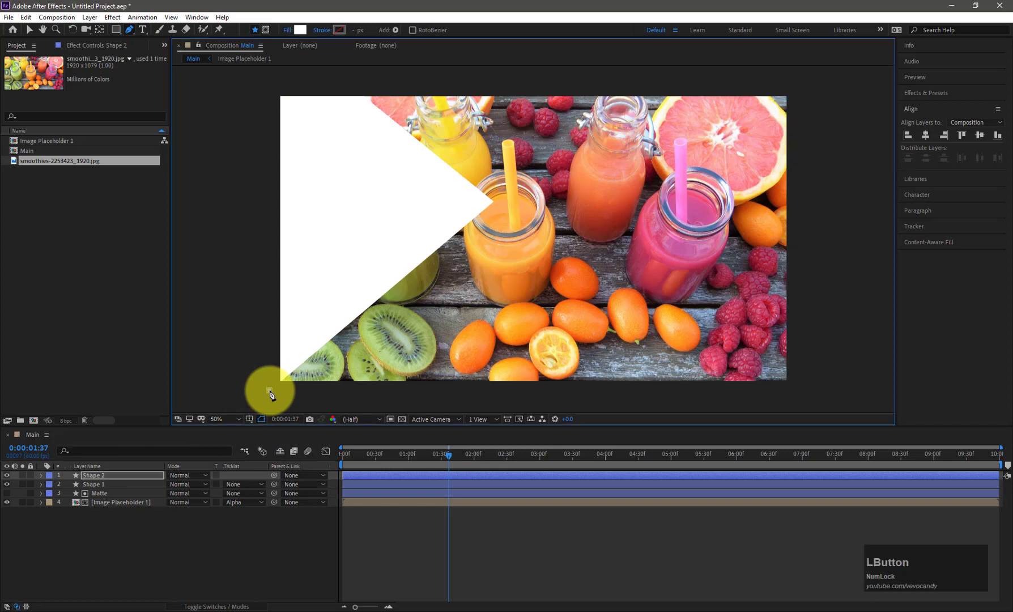
pyautogui.click(493, 205)
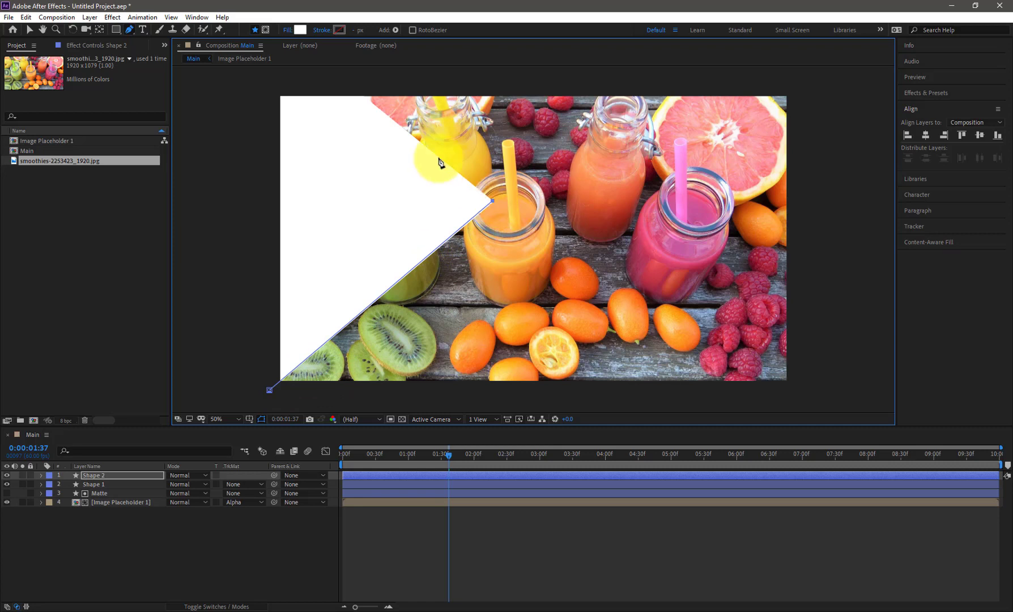
pyautogui.click(340, 82)
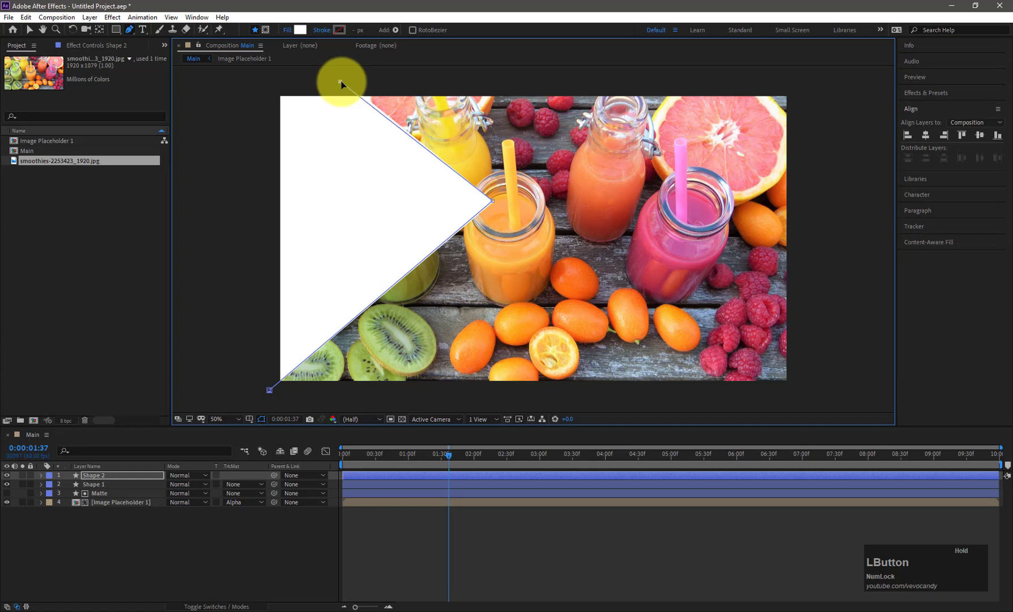
pyautogui.moveTo(342, 81); pyautogui.dragTo(343, 80)
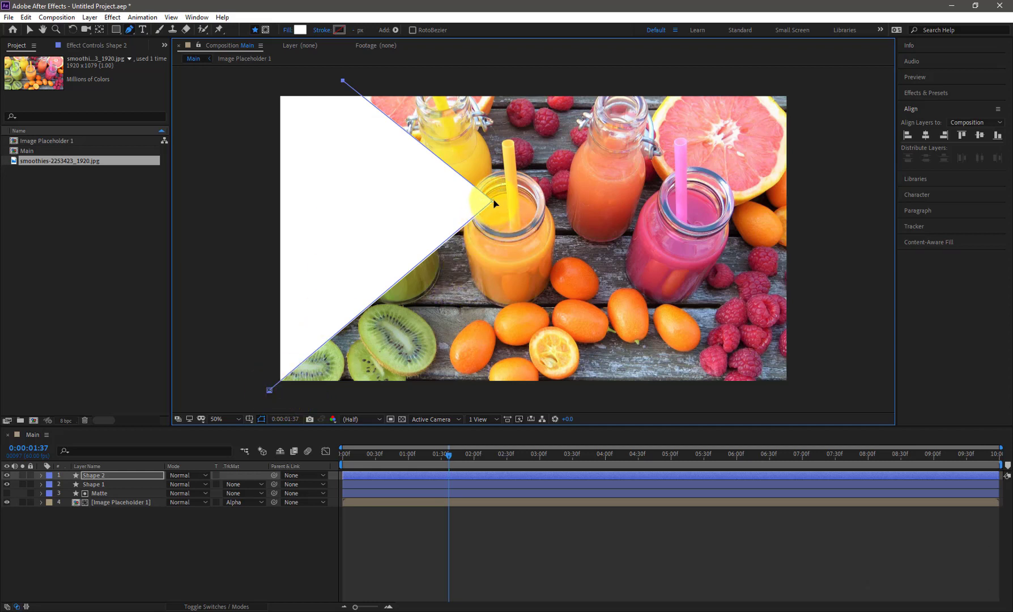
pyautogui.moveTo(491, 203); pyautogui.dragTo(494, 204)
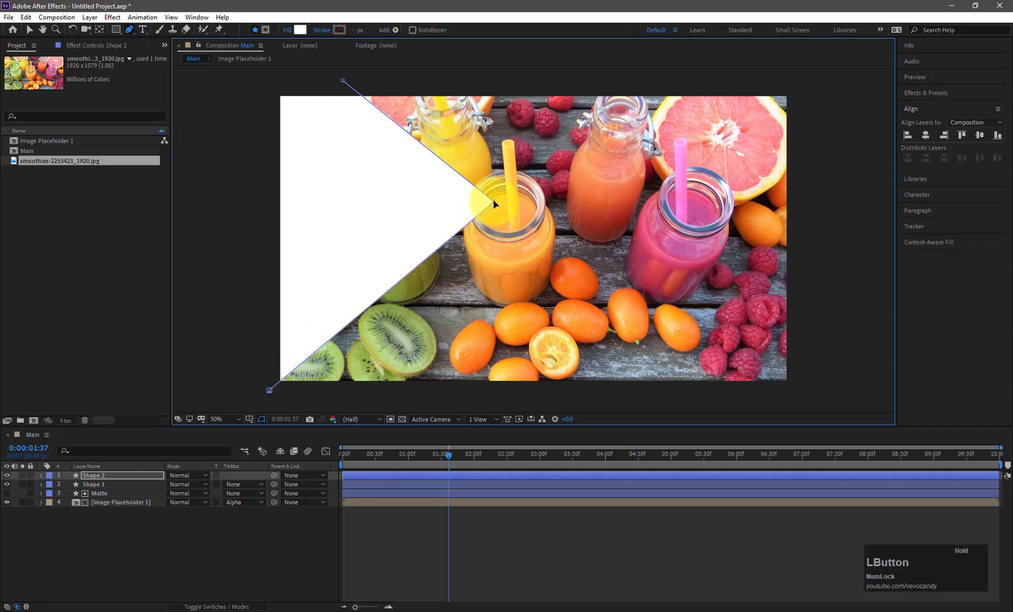
# Extend the lower end point of Shape 2's path farther outside the frame, in line with the white shape's edge.
pyautogui.click(53, 492)
pyautogui.click(41, 476)
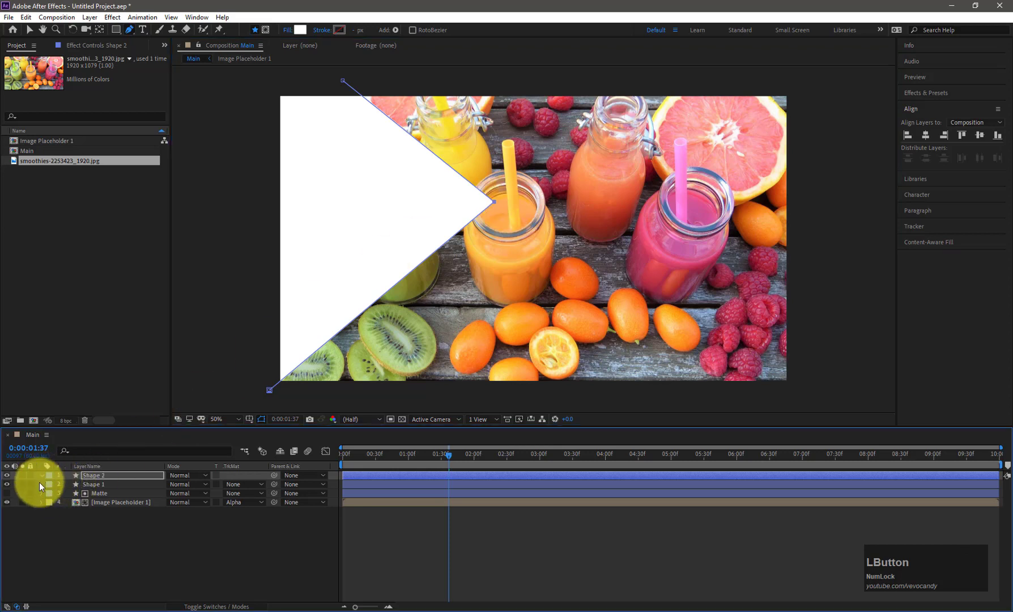
pyautogui.click(71, 493)
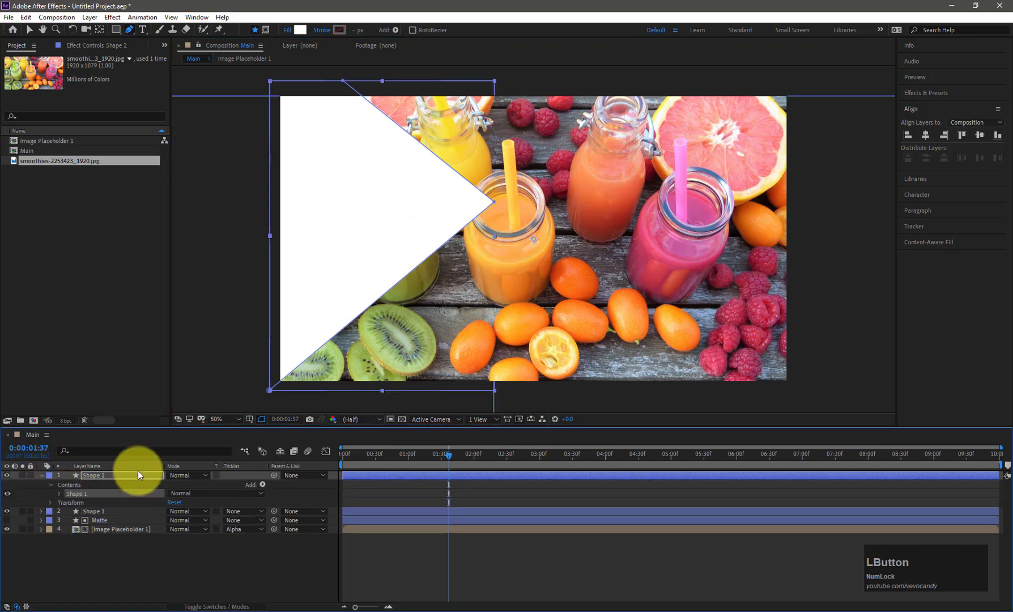
pyautogui.click(269, 391)
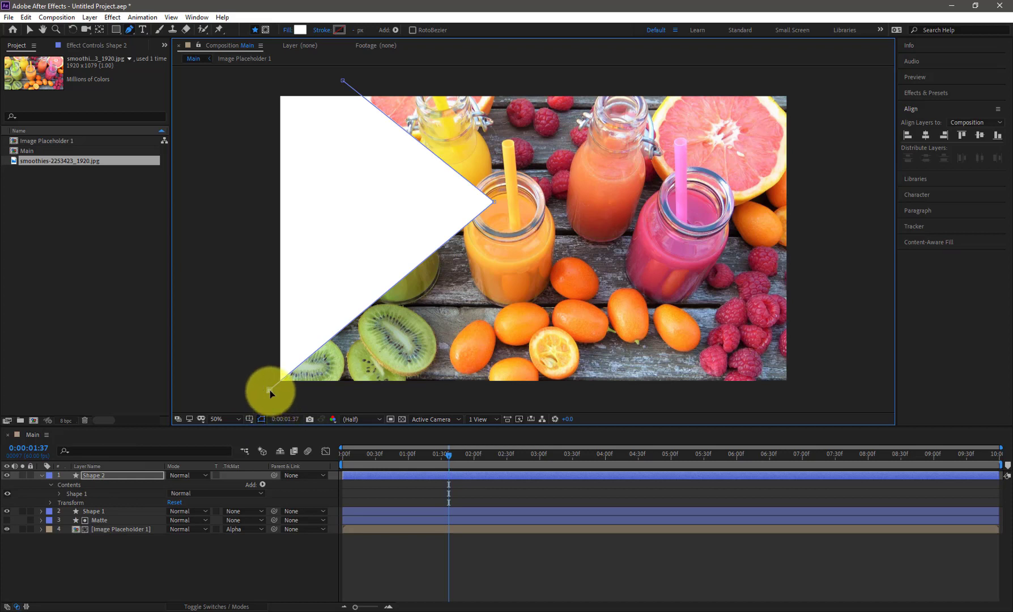
pyautogui.moveTo(270, 391); pyautogui.dragTo(246, 410)
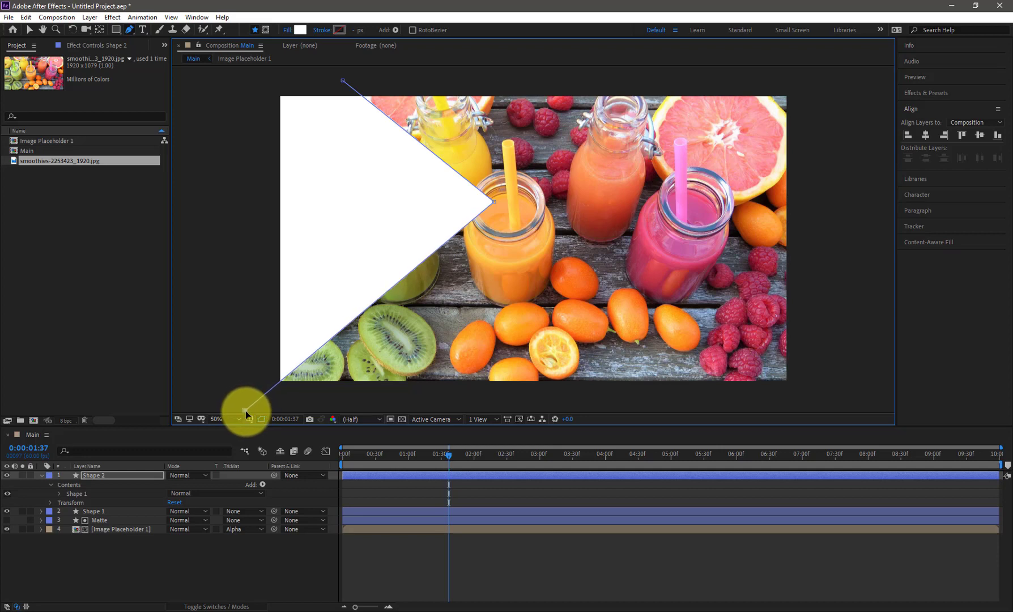
pyautogui.press('Num_Lock')
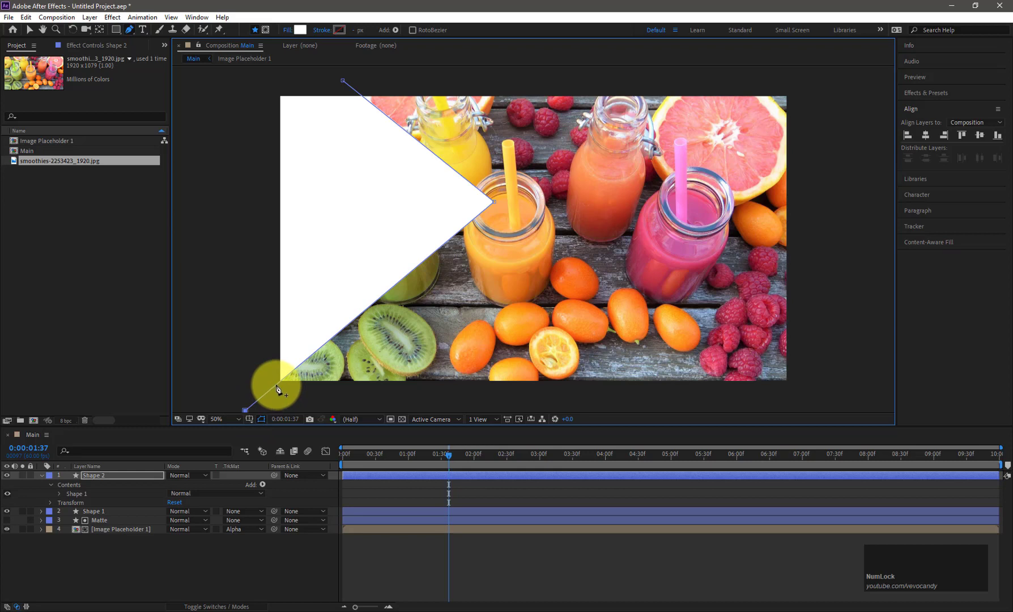
pyautogui.click(39, 475)
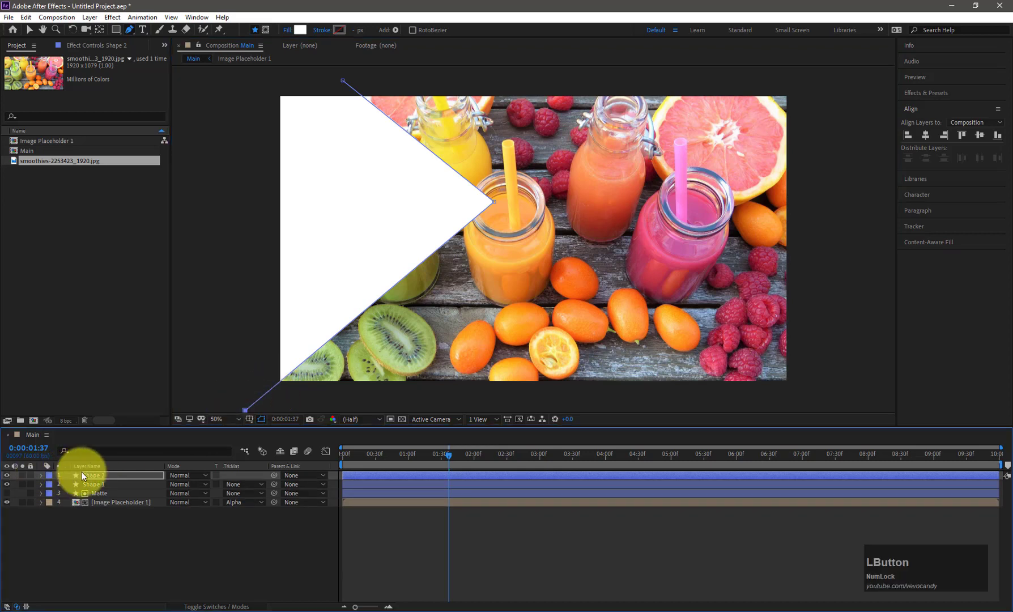
# Offset Shape 2 horizontally past the white shape's edge by setting its X position to 1037.
pyautogui.click(98, 475)
pyautogui.press('p')
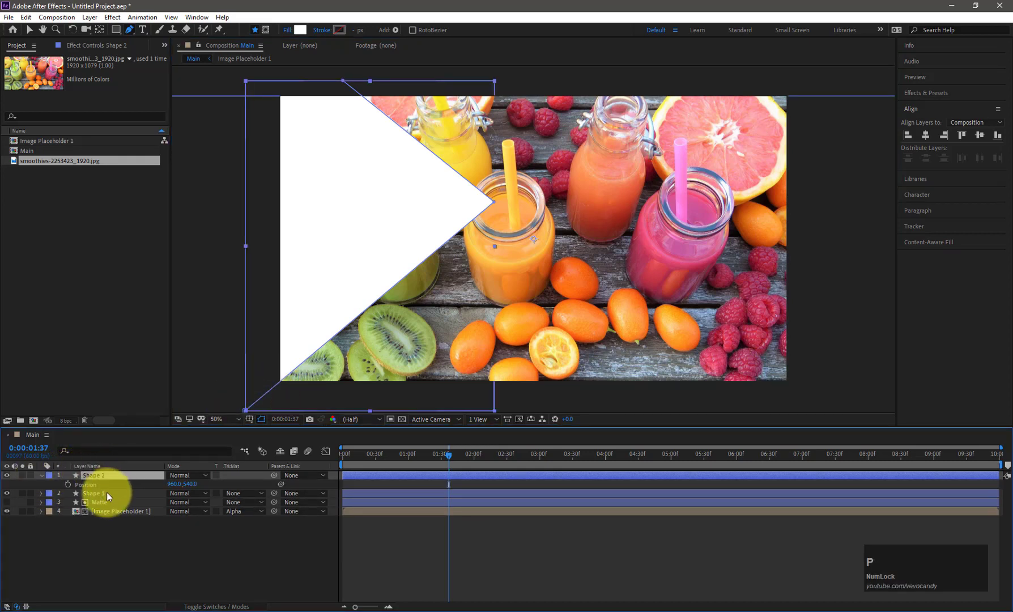
pyautogui.moveTo(174, 484); pyautogui.dragTo(201, 483)
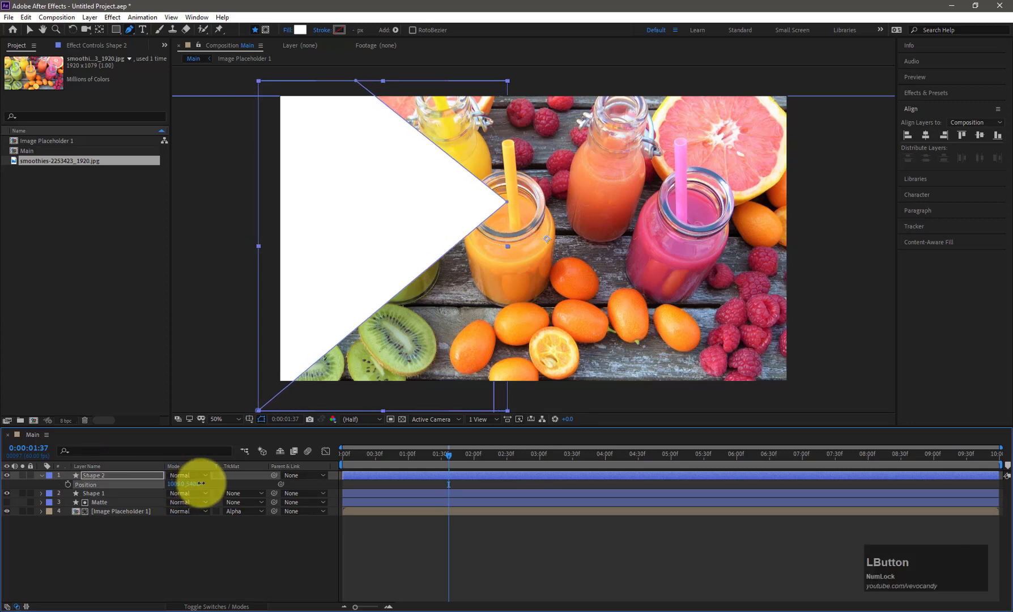
pyautogui.click(174, 484)
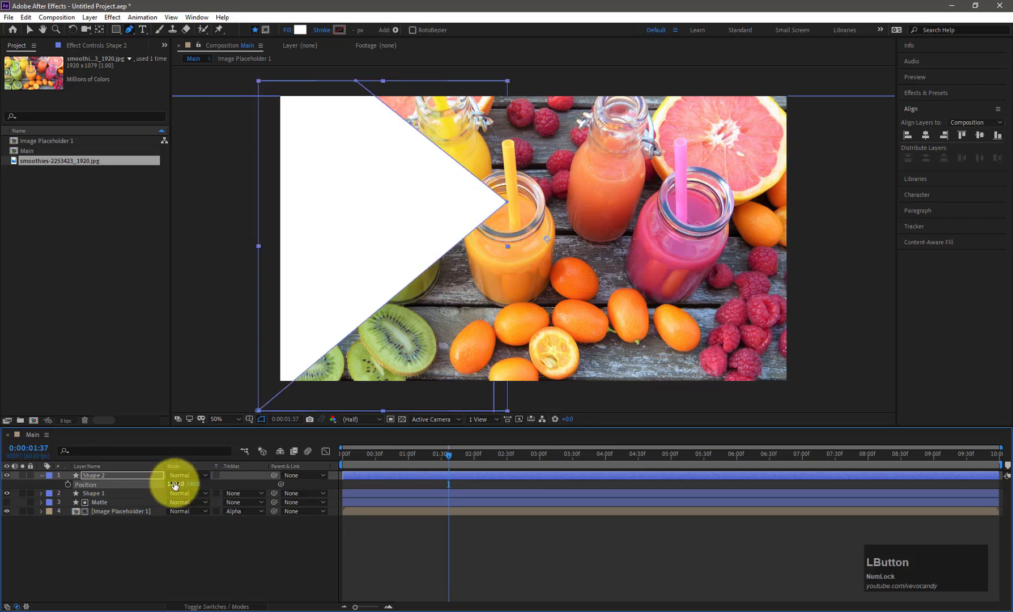
pyautogui.moveTo(175, 484); pyautogui.dragTo(178, 483)
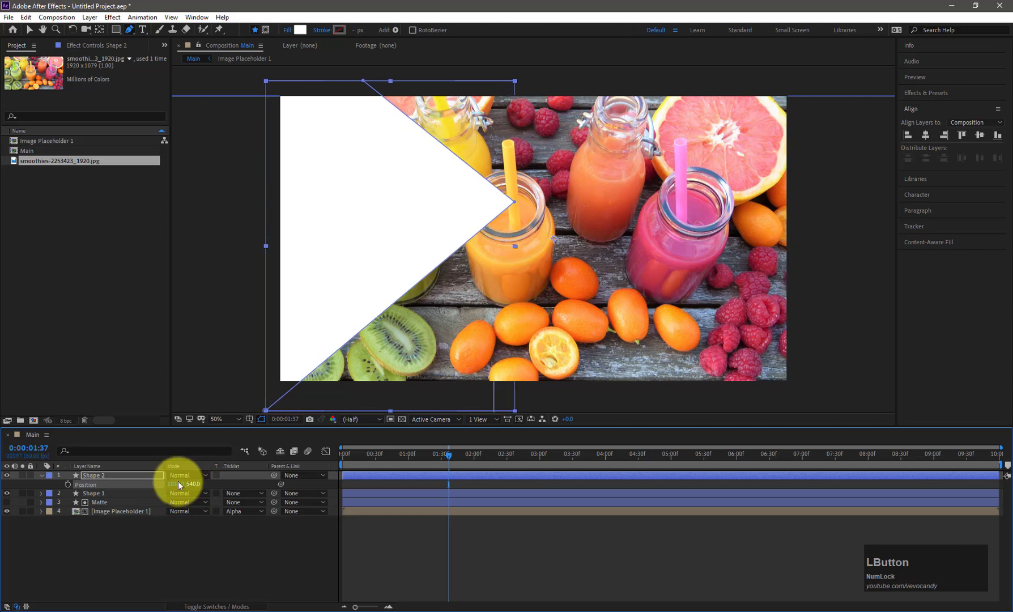
# Set Shape 2's fill to None and its stroke to Solid Color.
pyautogui.click(288, 31)
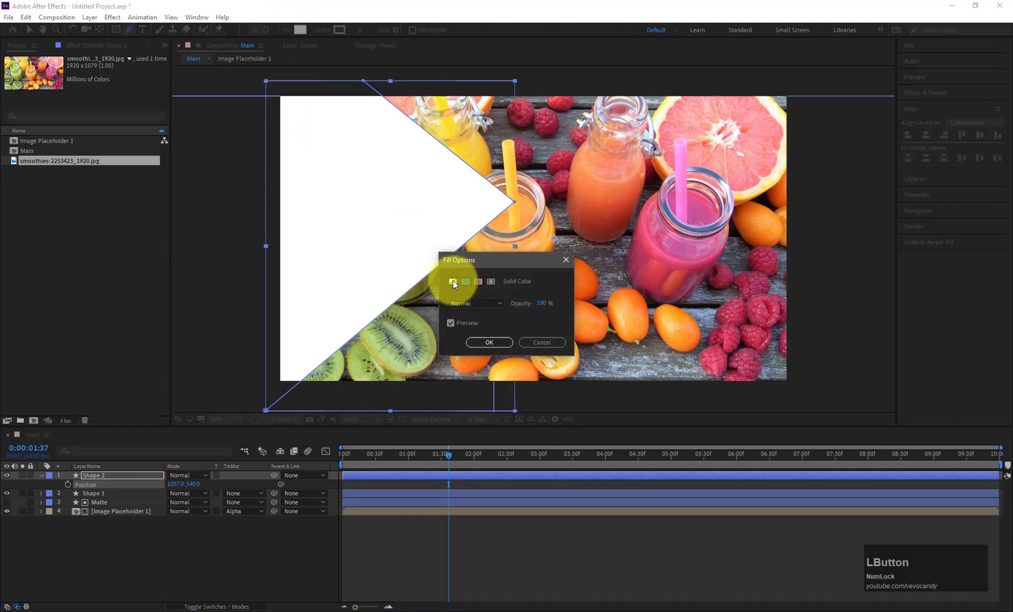
pyautogui.click(453, 280)
pyautogui.click(492, 342)
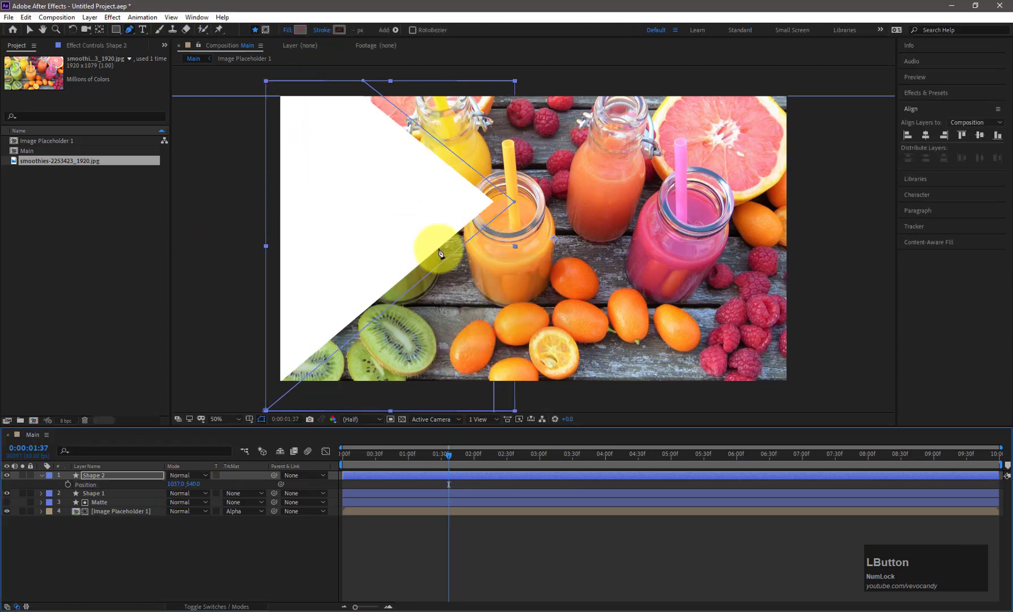
pyautogui.click(330, 32)
pyautogui.click(465, 281)
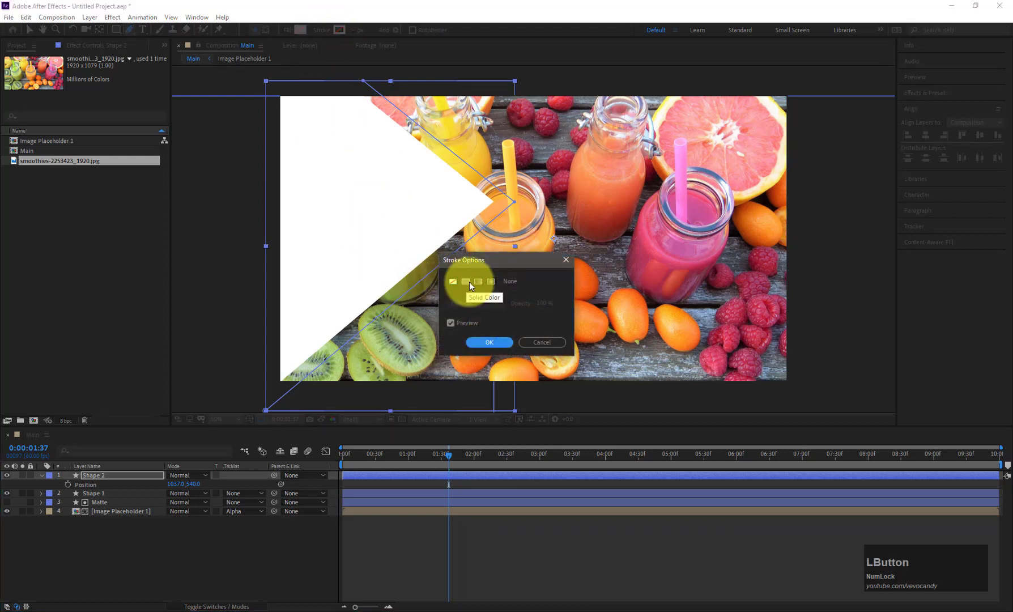
pyautogui.click(477, 342)
# Set Shape 2's X position to 1016 and its stroke width to 20 px.
pyautogui.click(177, 485)
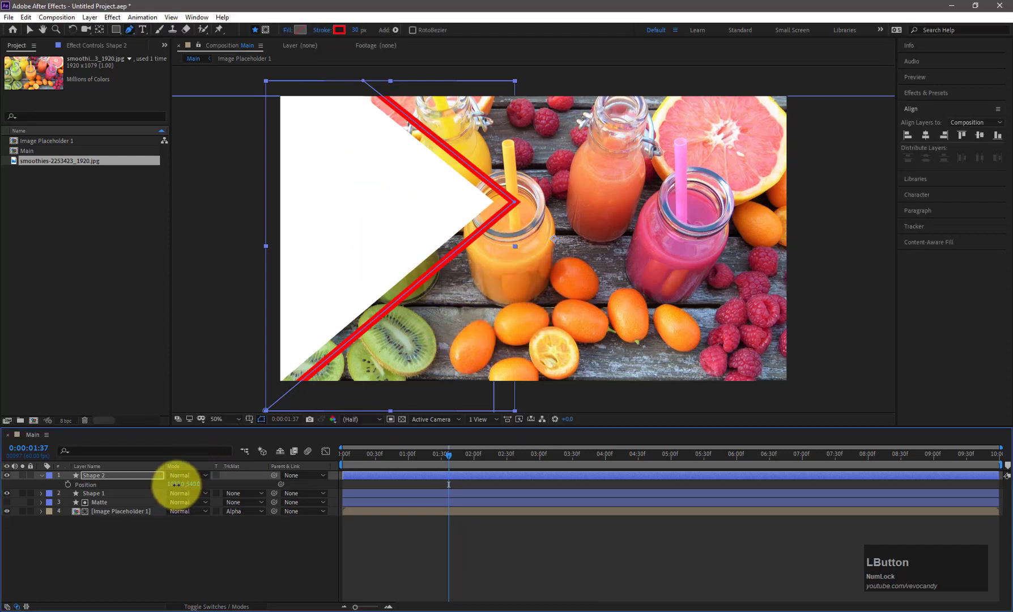
pyautogui.moveTo(176, 485); pyautogui.dragTo(164, 485)
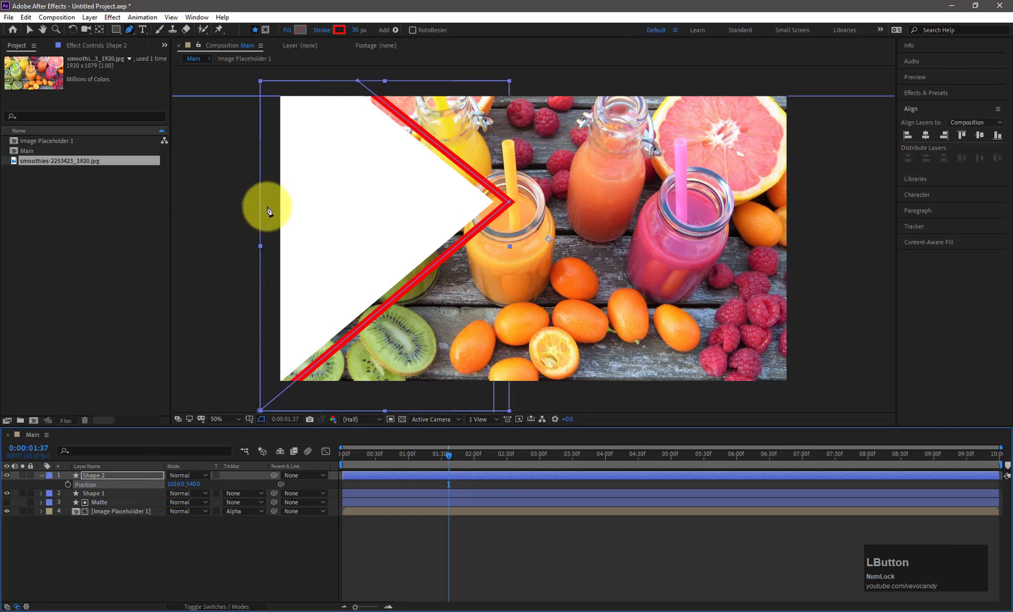
pyautogui.click(354, 34)
pyautogui.write('20')
pyautogui.press('KP_Enter')
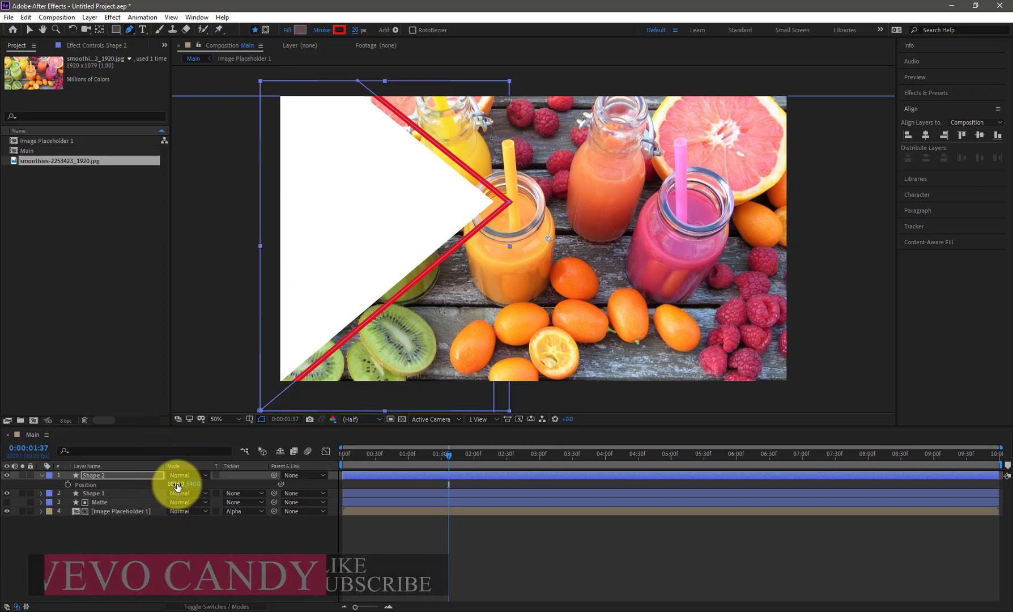
# Set Shape 2's position to 1004, 536 and switch from the Pen tool to the Selection tool.
pyautogui.moveTo(173, 484); pyautogui.dragTo(188, 483)
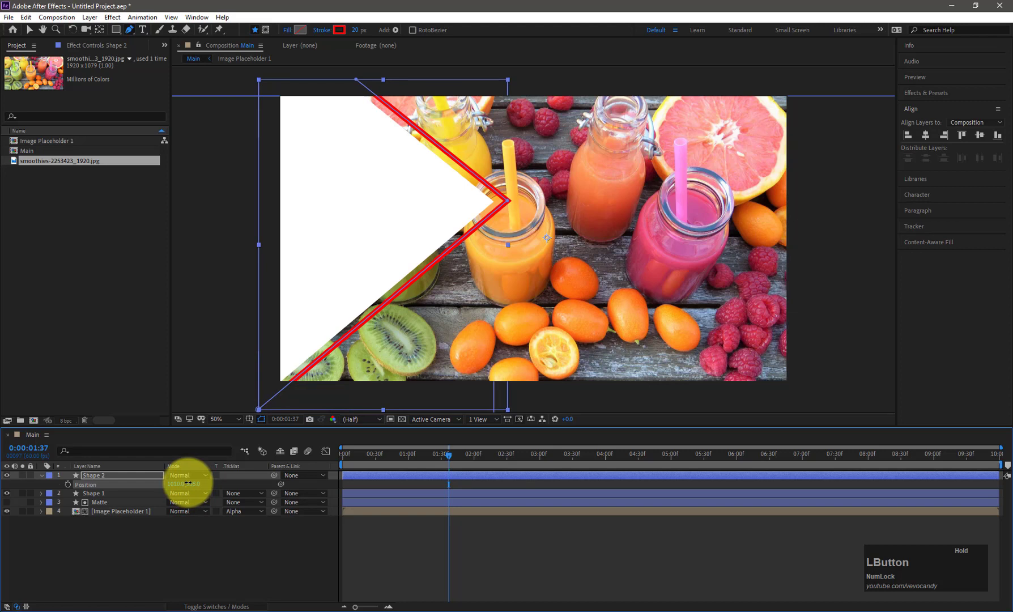
pyautogui.moveTo(188, 482); pyautogui.dragTo(169, 483)
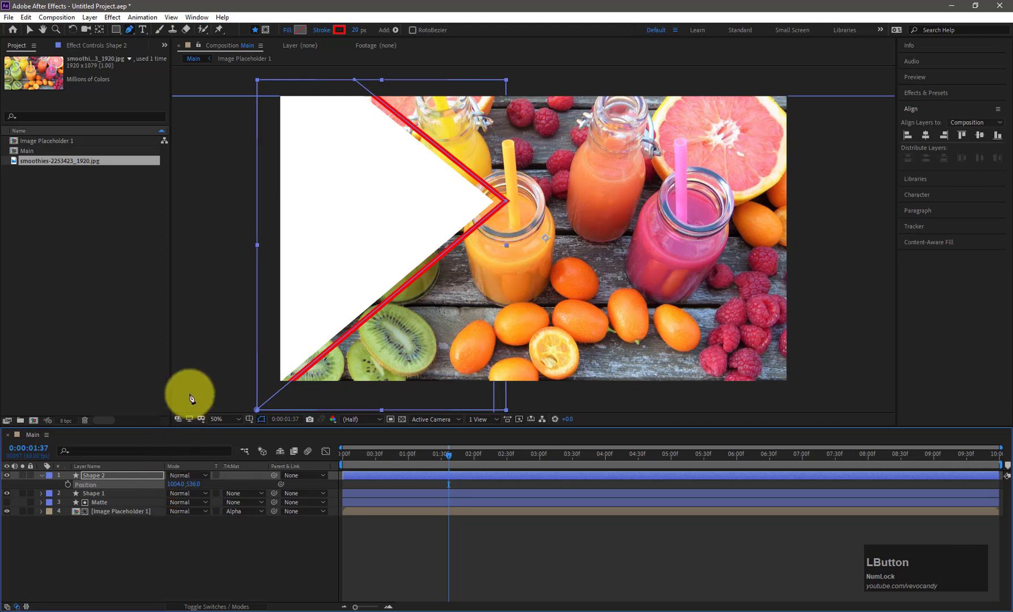
pyautogui.click(220, 342)
pyautogui.hotkey('ctrl', 'z')
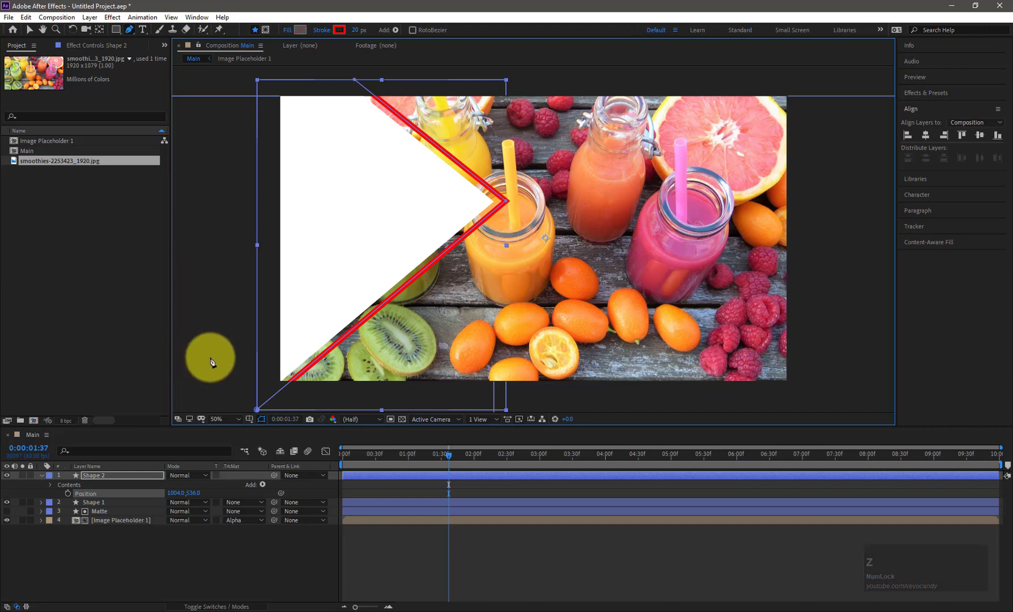
pyautogui.click(28, 30)
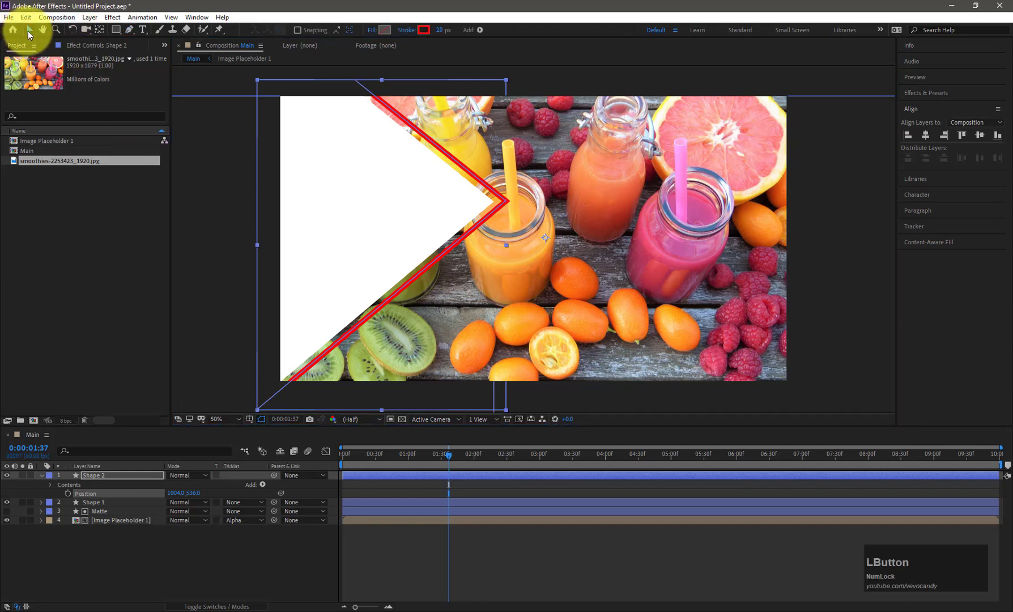
pyautogui.click(233, 273)
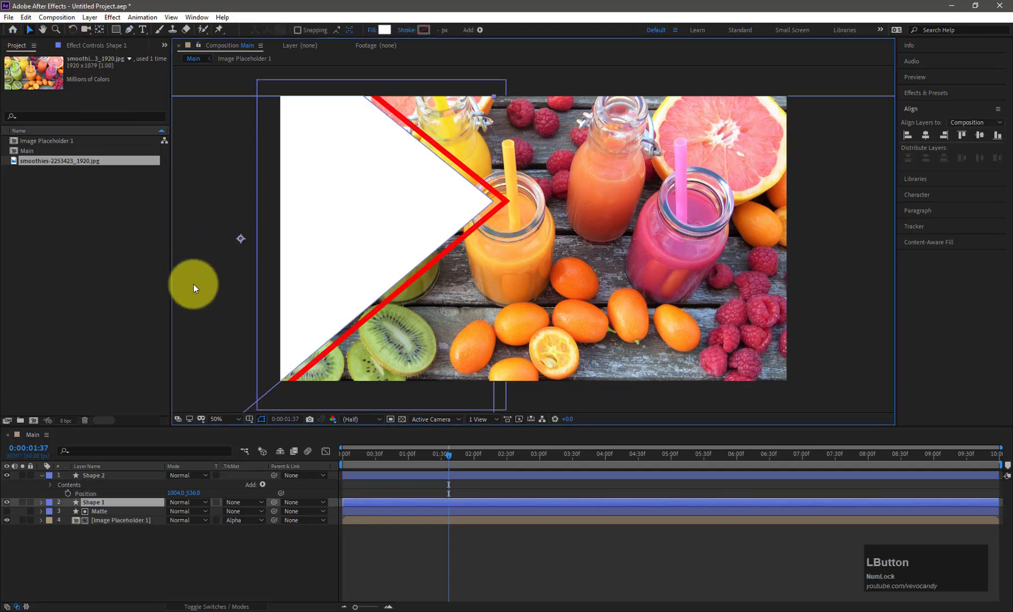
# Apply the Gradient Ramp effect to the Shape 1 layer.
pyautogui.click(100, 502)
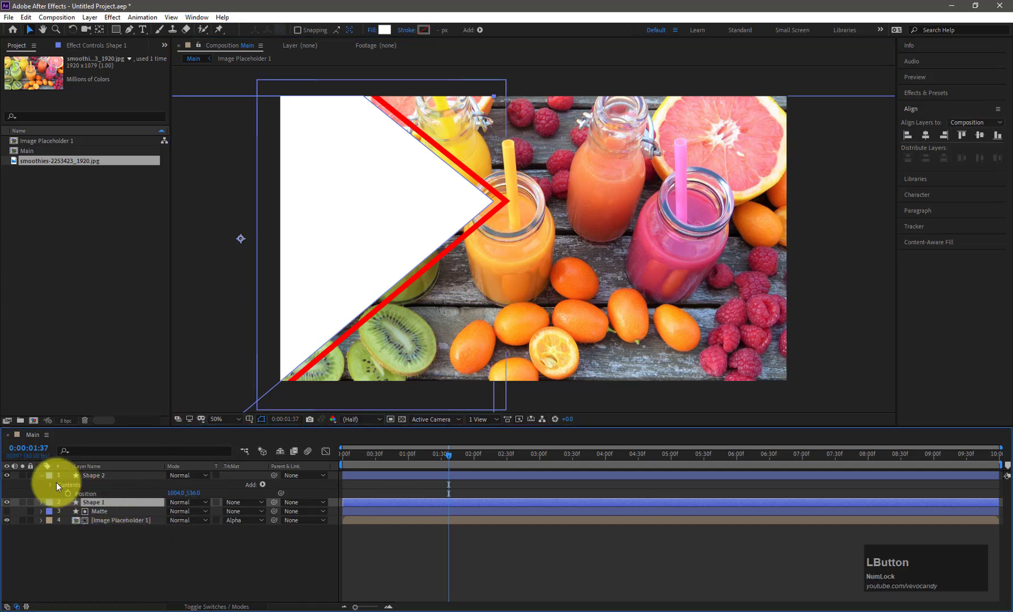
pyautogui.click(41, 475)
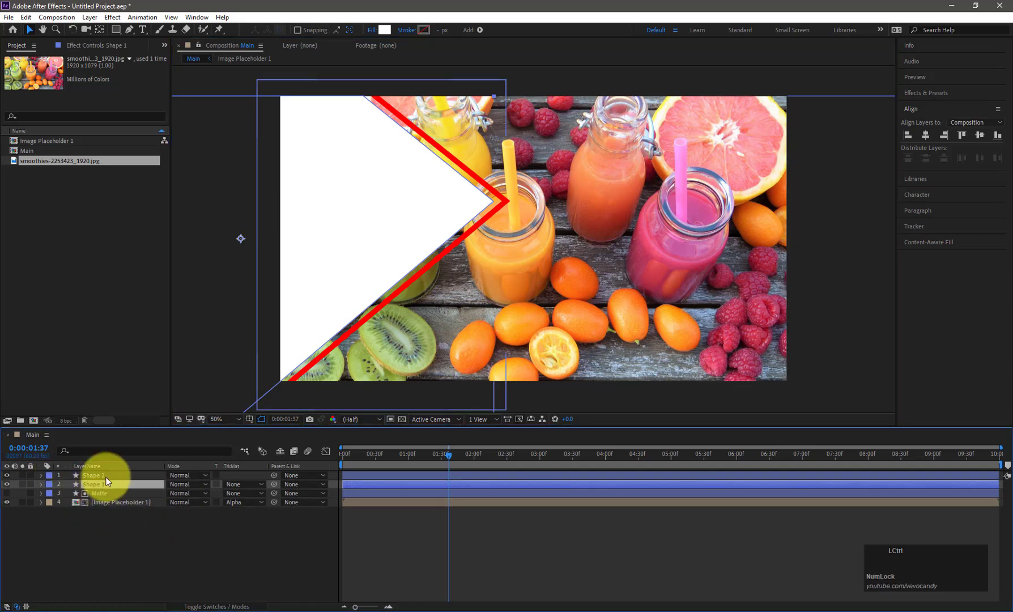
pyautogui.hotkey('ctrl', 'space')
pyautogui.click(69, 461)
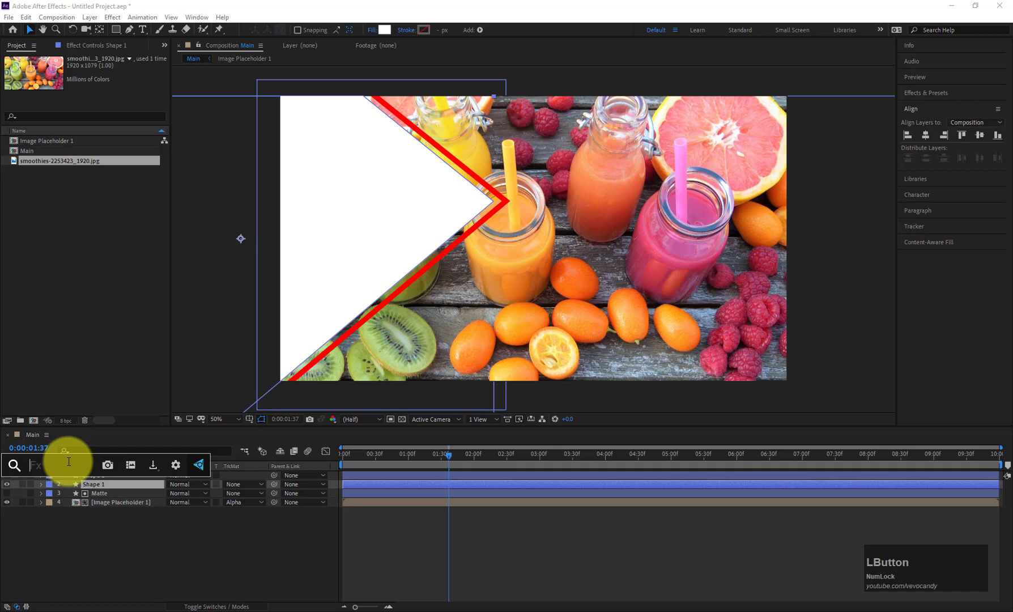
pyautogui.write('gradi')
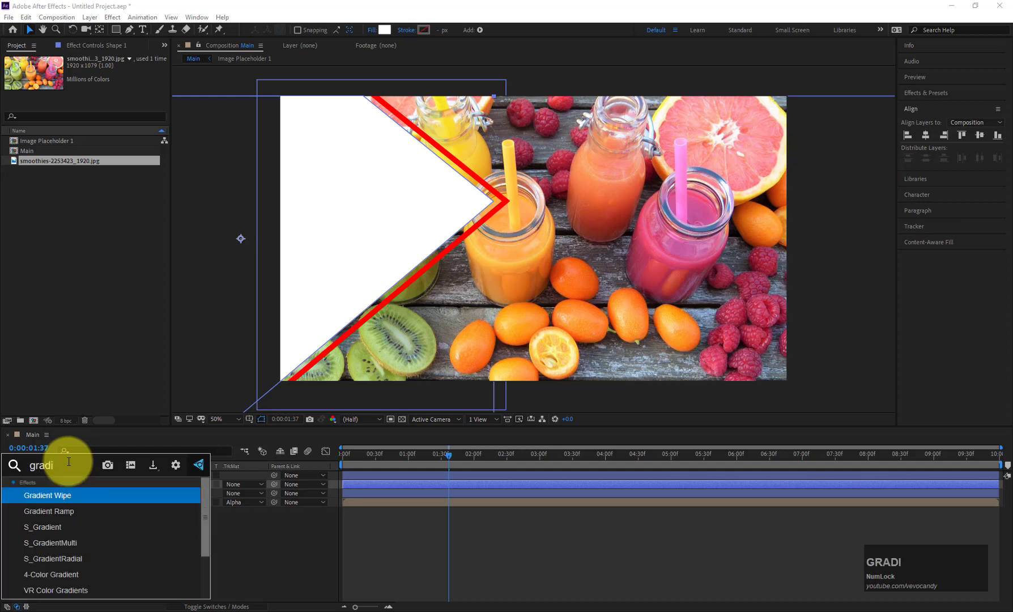
pyautogui.write('ent')
pyautogui.click(52, 513)
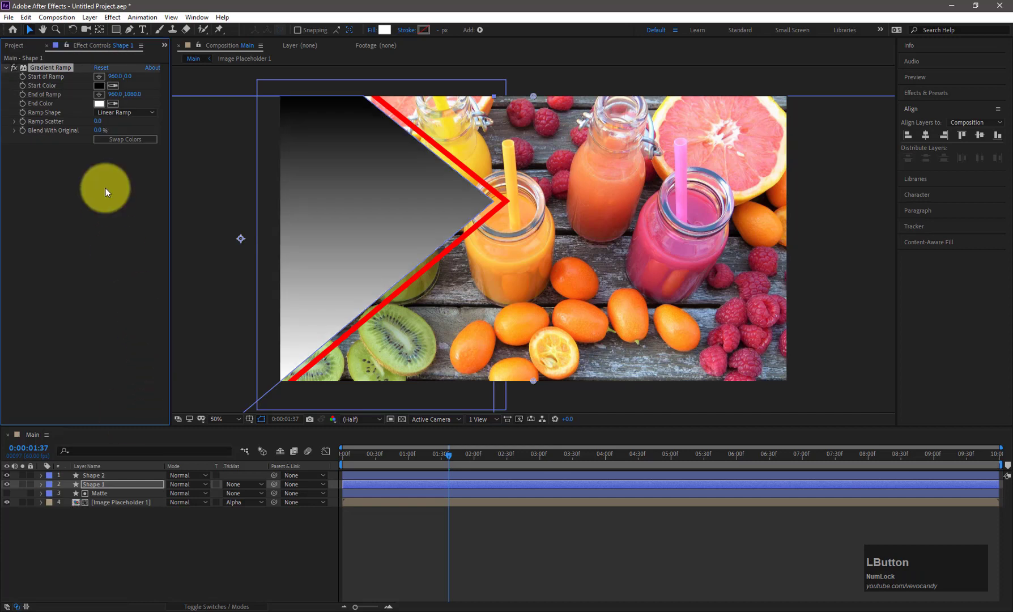
# Set the Gradient Ramp's start color to yellow FFC600 and its end color to pinkish red FF0048.
pyautogui.click(98, 86)
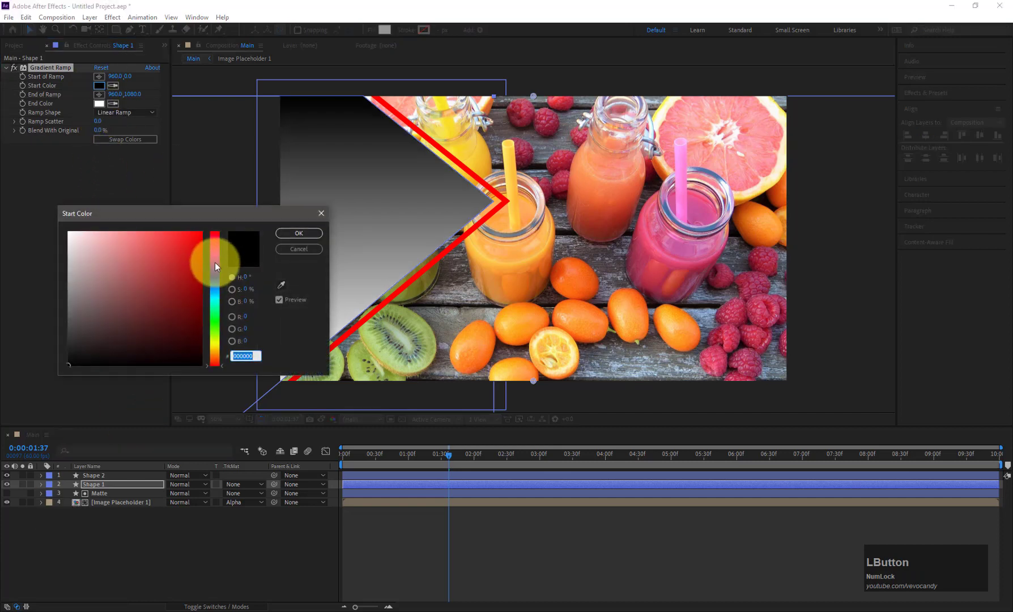
pyautogui.click(216, 257)
pyautogui.moveTo(194, 247)
pyautogui.mouseDown()
pyautogui.moveTo(206, 231)
pyautogui.moveTo(217, 349)
pyautogui.mouseUp()
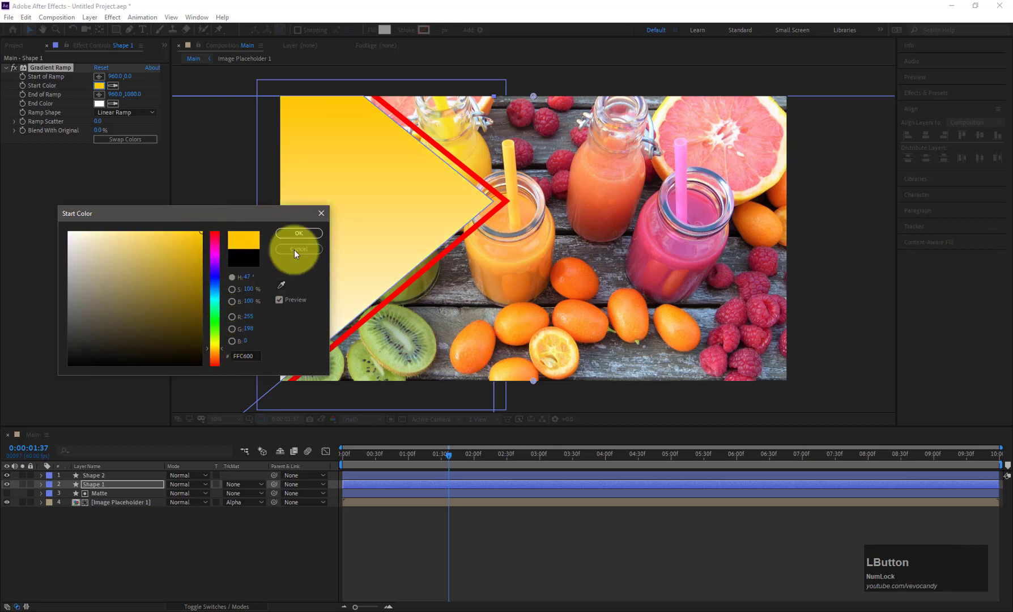
pyautogui.click(298, 233)
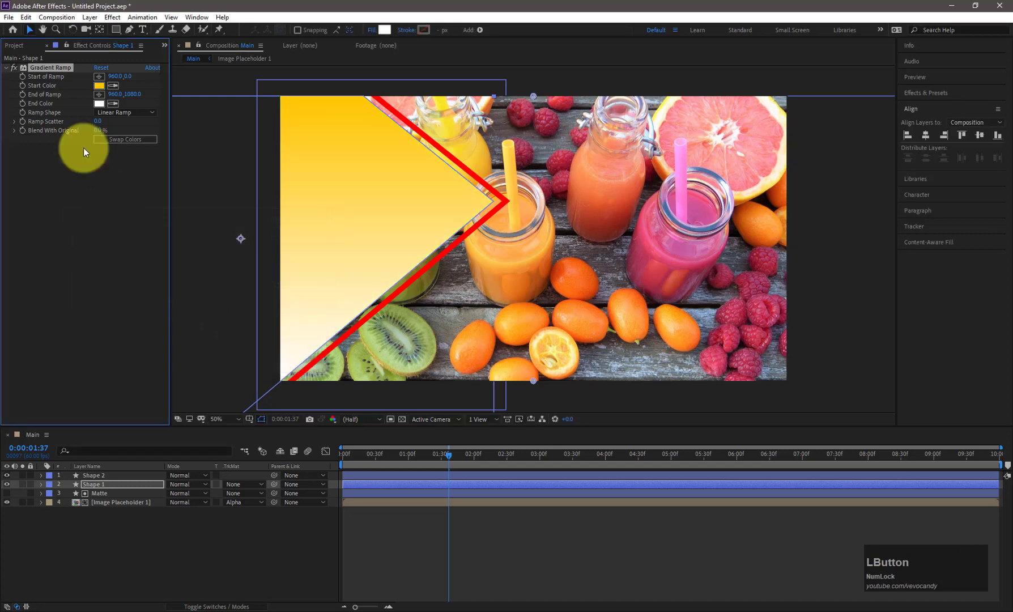
pyautogui.click(100, 103)
pyautogui.moveTo(196, 262); pyautogui.dragTo(216, 238)
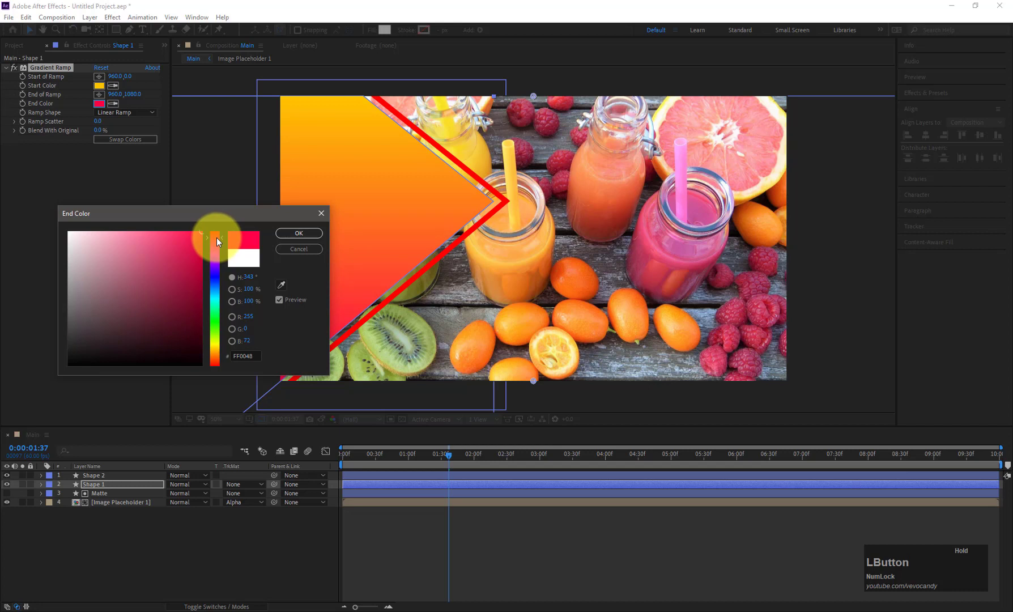
pyautogui.click(302, 235)
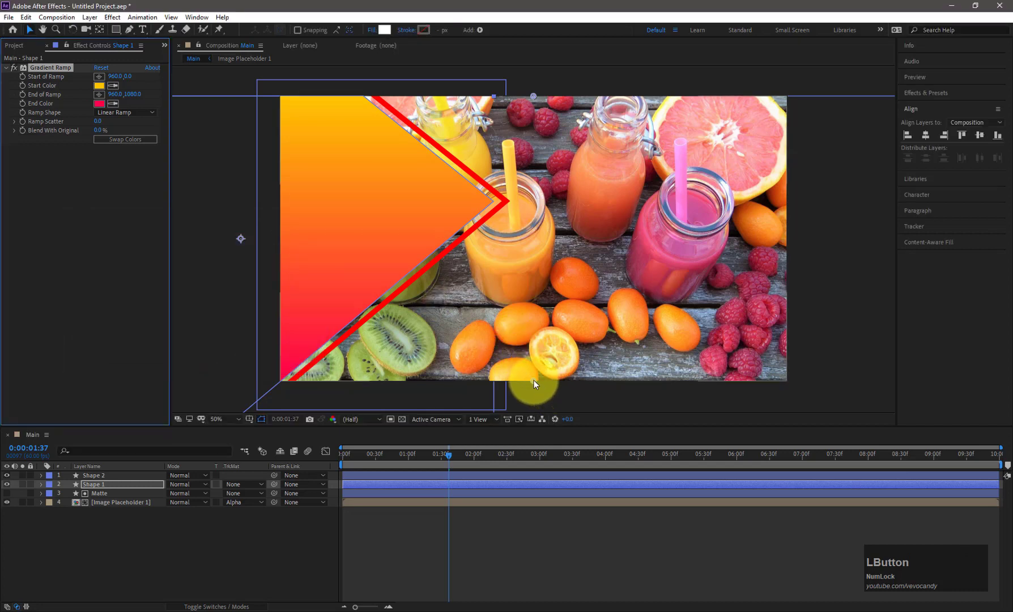
# Move Shape 1's ramp end point to about 964, 662 and its start point above the frame to about 920, -368.
pyautogui.moveTo(533, 380); pyautogui.dragTo(535, 271)
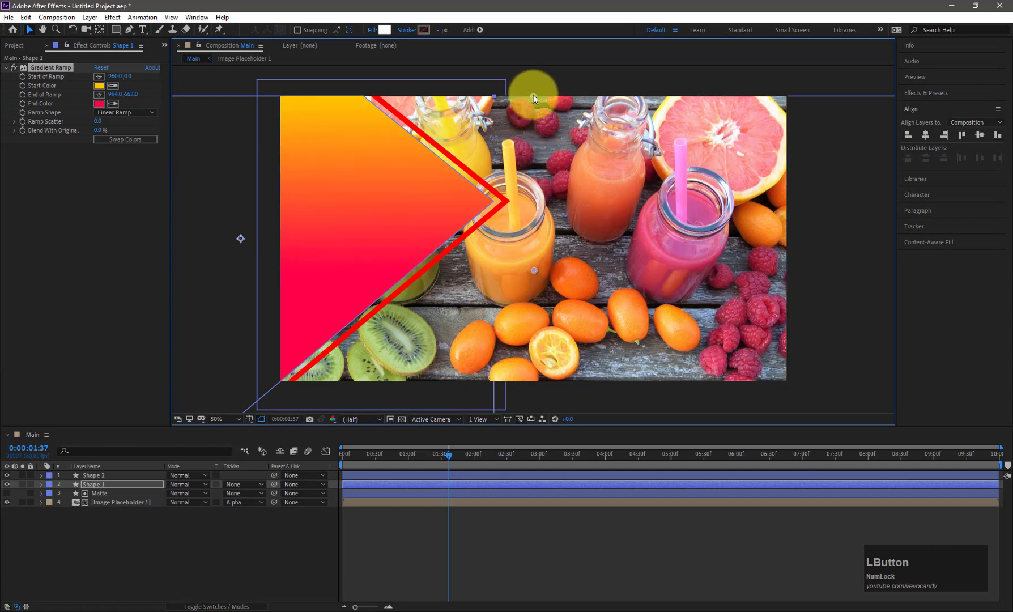
pyautogui.moveTo(533, 95); pyautogui.dragTo(533, 82)
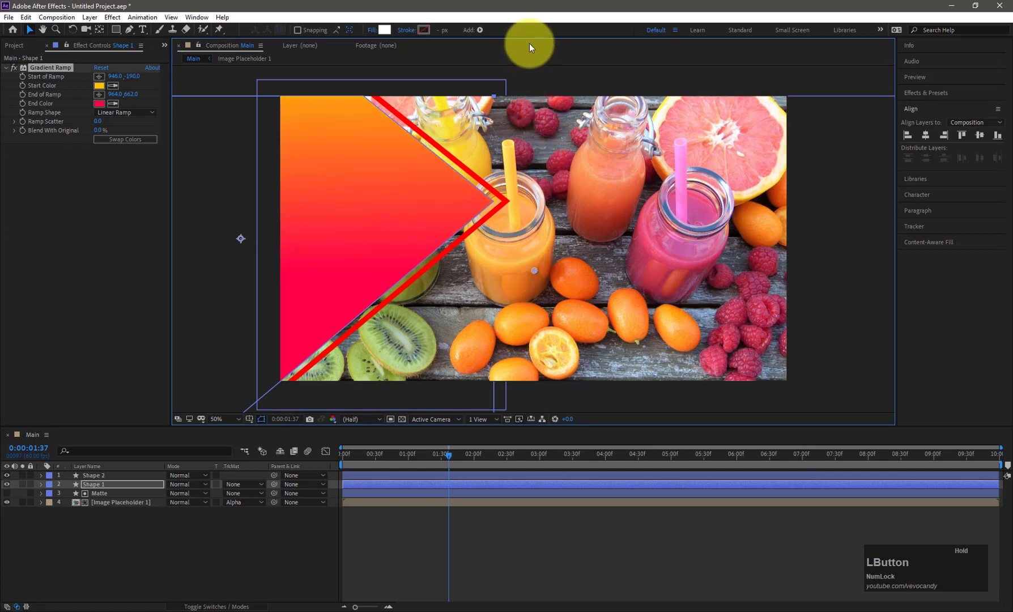
pyautogui.moveTo(526, 29); pyautogui.dragTo(526, 29)
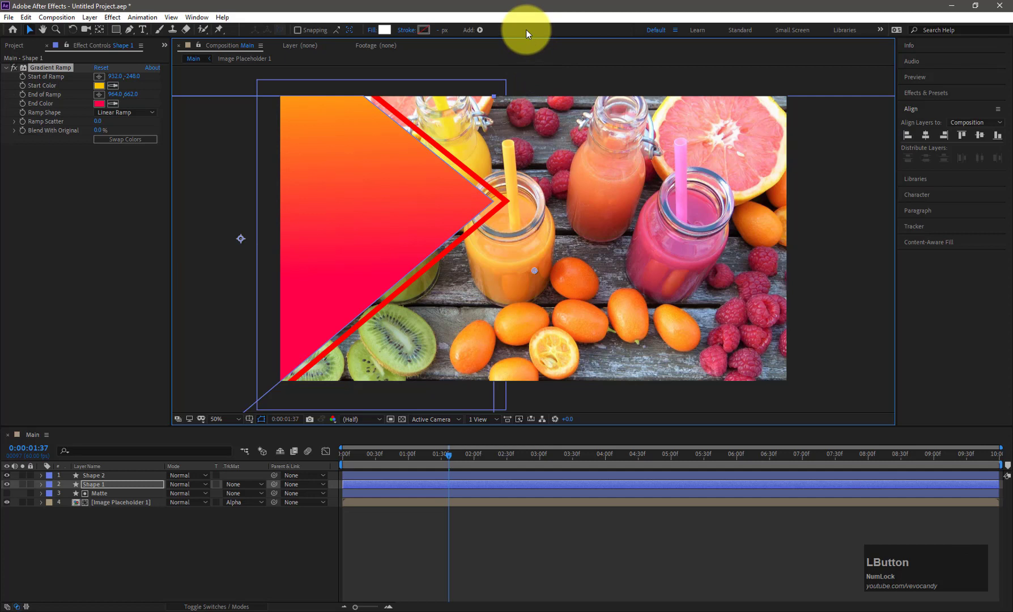
pyautogui.scroll(-2, 537, 215)
pyautogui.moveTo(531, 134); pyautogui.dragTo(533, 105)
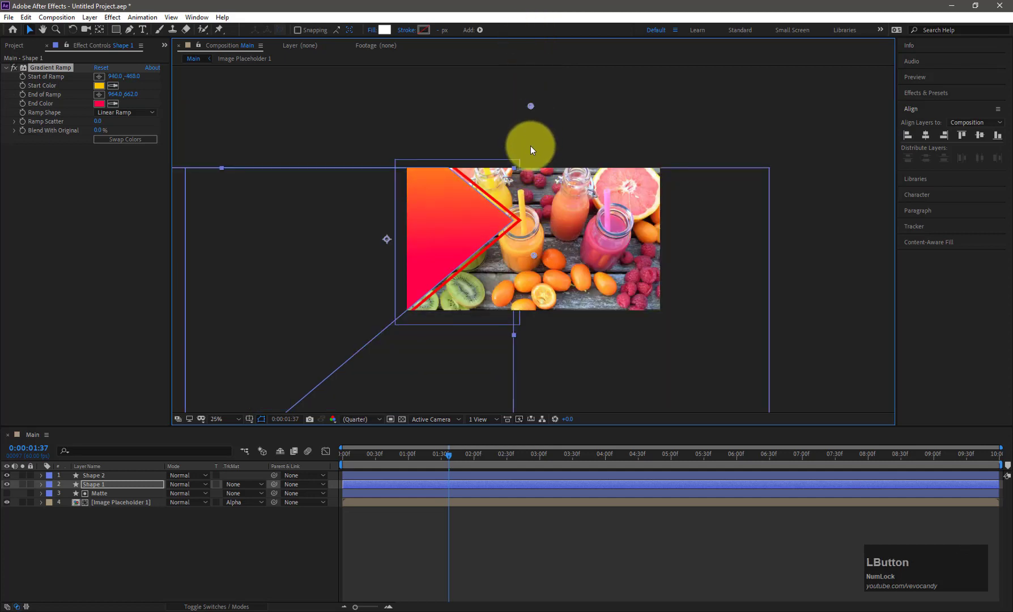
pyautogui.scroll(2, 465, 306)
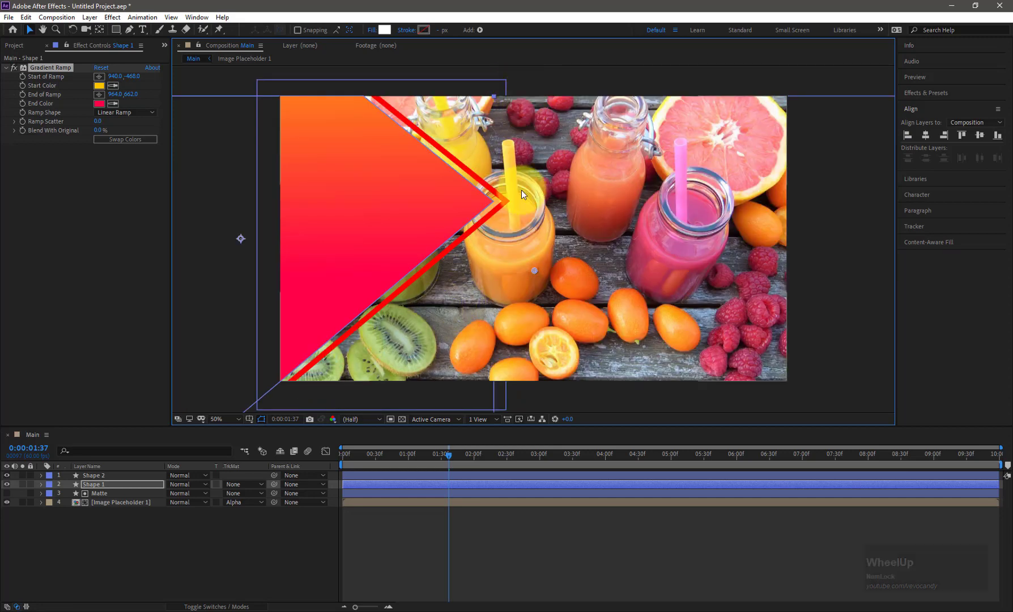
pyautogui.scroll(-2, 522, 190)
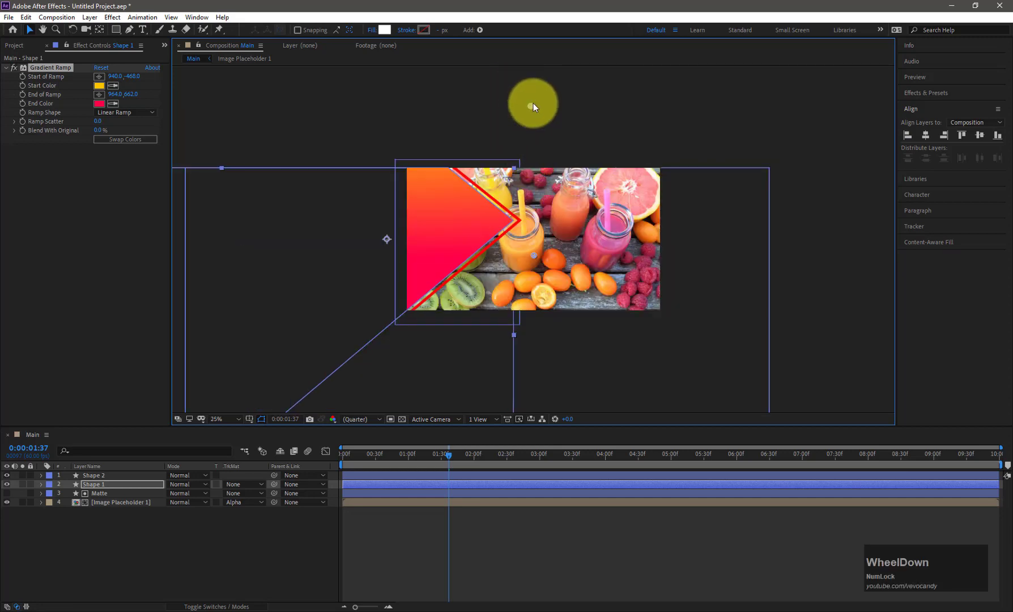
pyautogui.click(534, 104)
pyautogui.moveTo(531, 114); pyautogui.dragTo(530, 116)
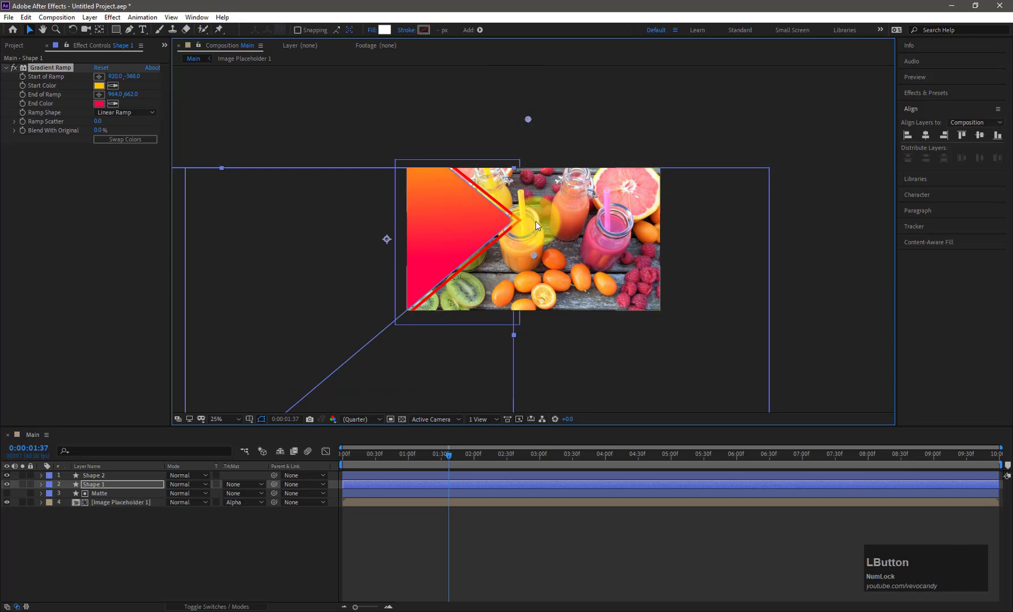
pyautogui.scroll(2, 536, 221)
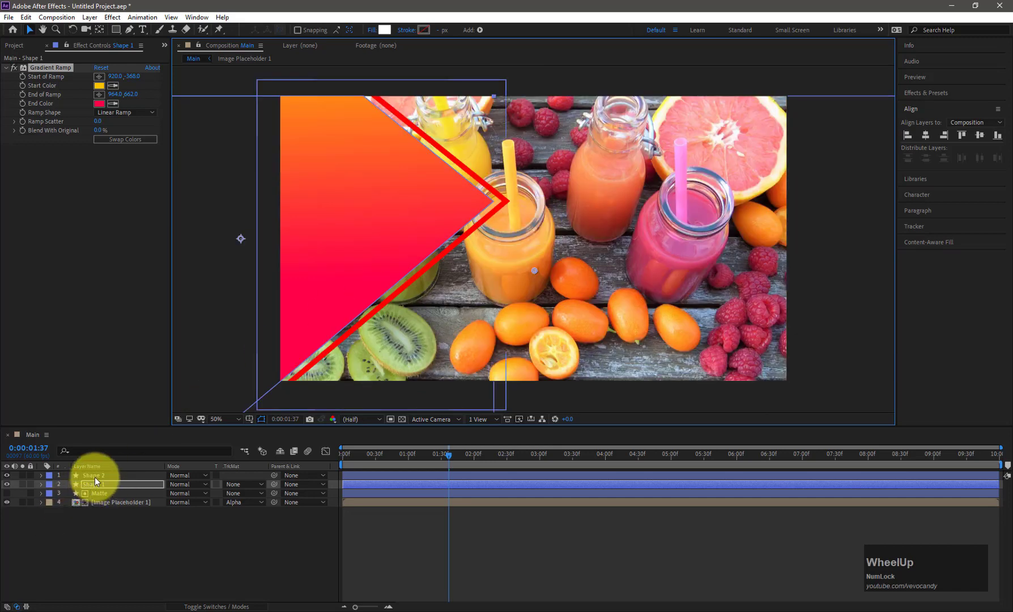
# Copy the Gradient Ramp effect from Shape 1 onto the Shape 2 layer.
pyautogui.click(42, 66)
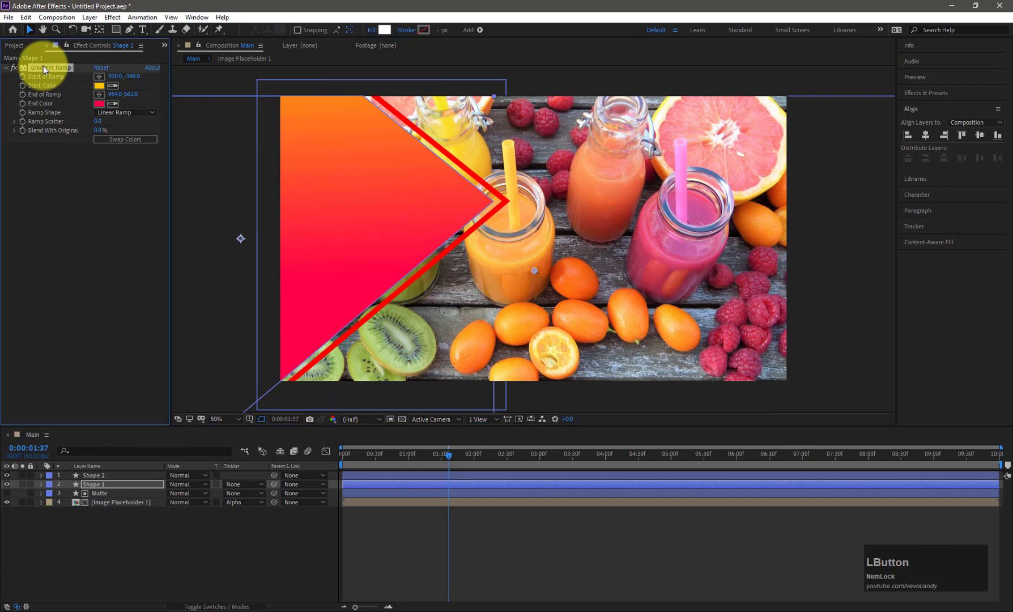
pyautogui.hotkey('ctrl', 'c')
pyautogui.click(98, 476)
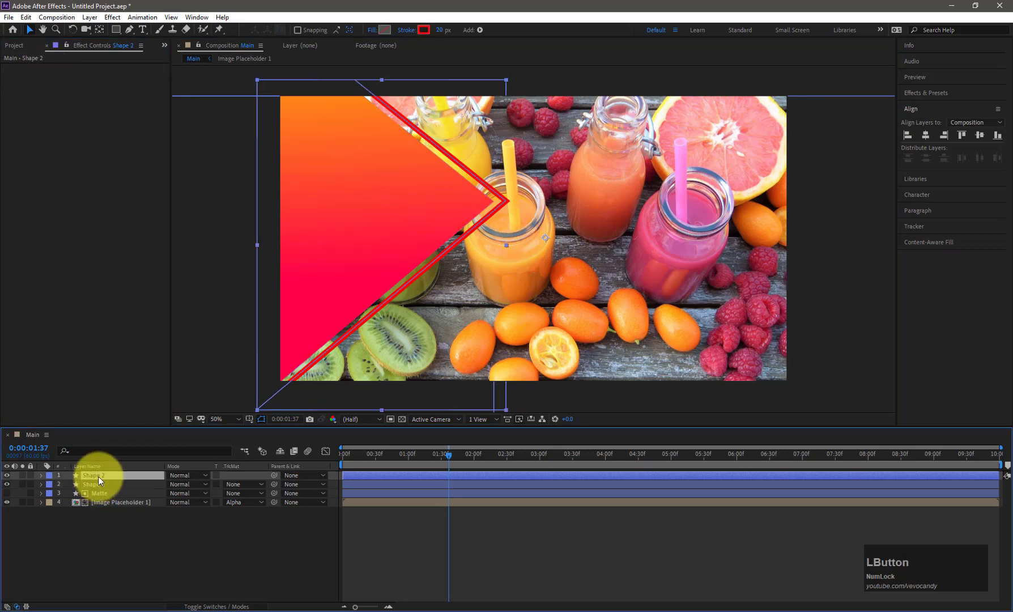
pyautogui.hotkey('ctrl', 'v')
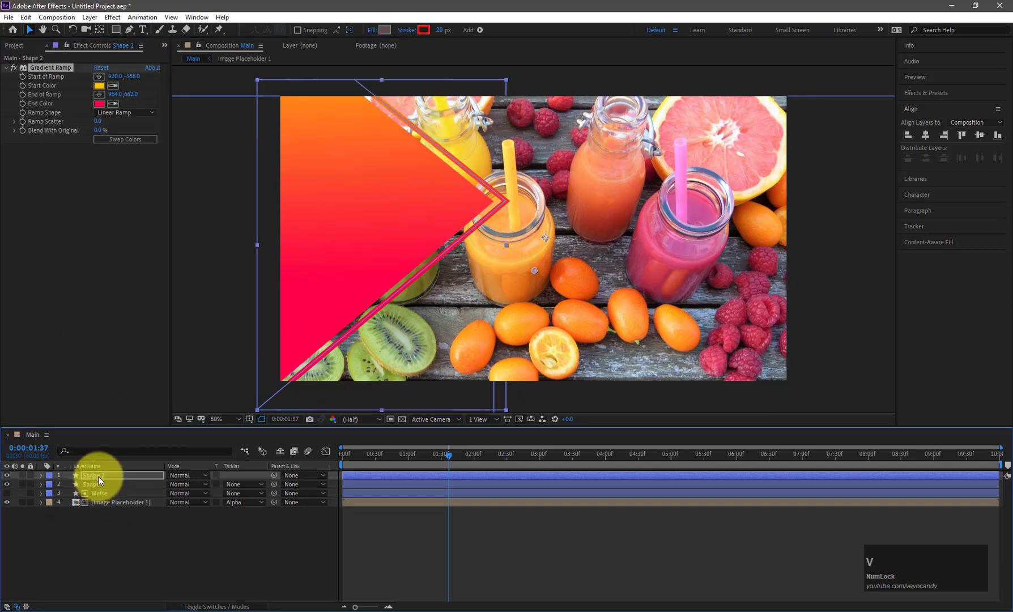
# Set the opacity of both Shape 1 and Shape 2 to 85%, then collapse their properties and deselect them.
pyautogui.click(87, 483)
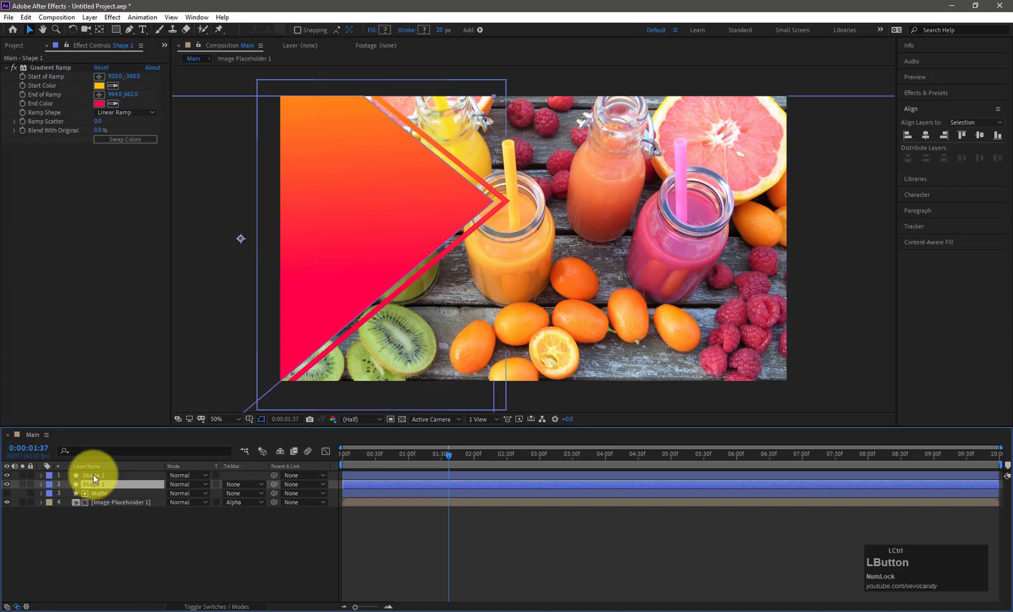
pyautogui.keyDown('ctrl'); pyautogui.click(92, 475); pyautogui.keyUp('ctrl')
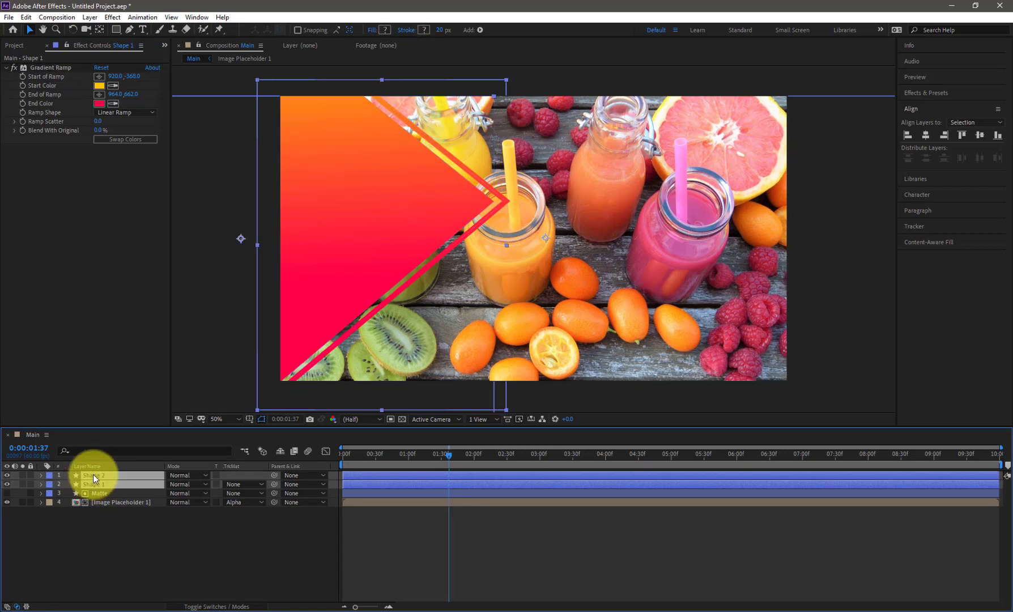
pyautogui.press('t')
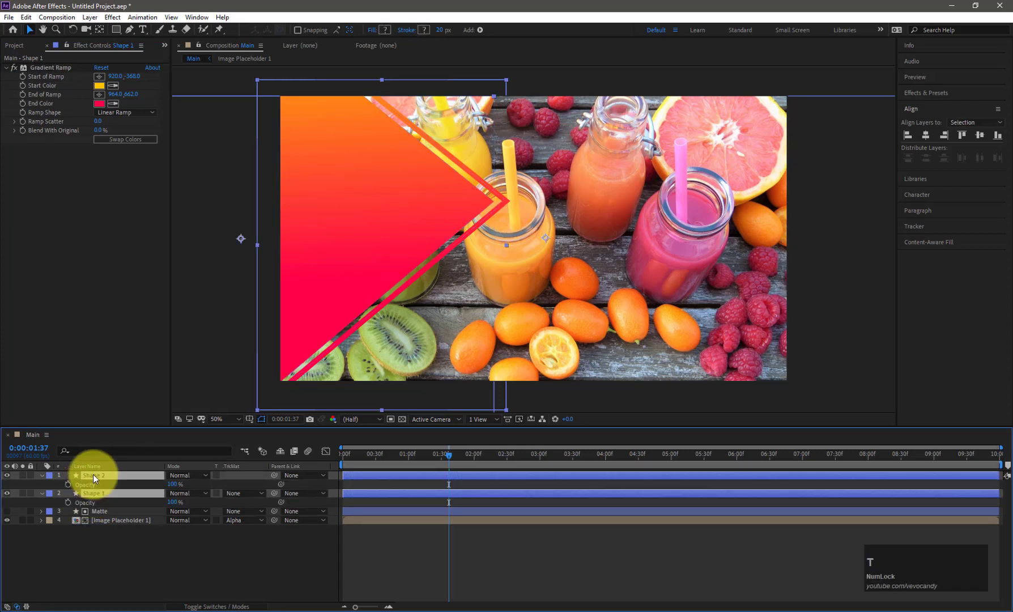
pyautogui.click(172, 484)
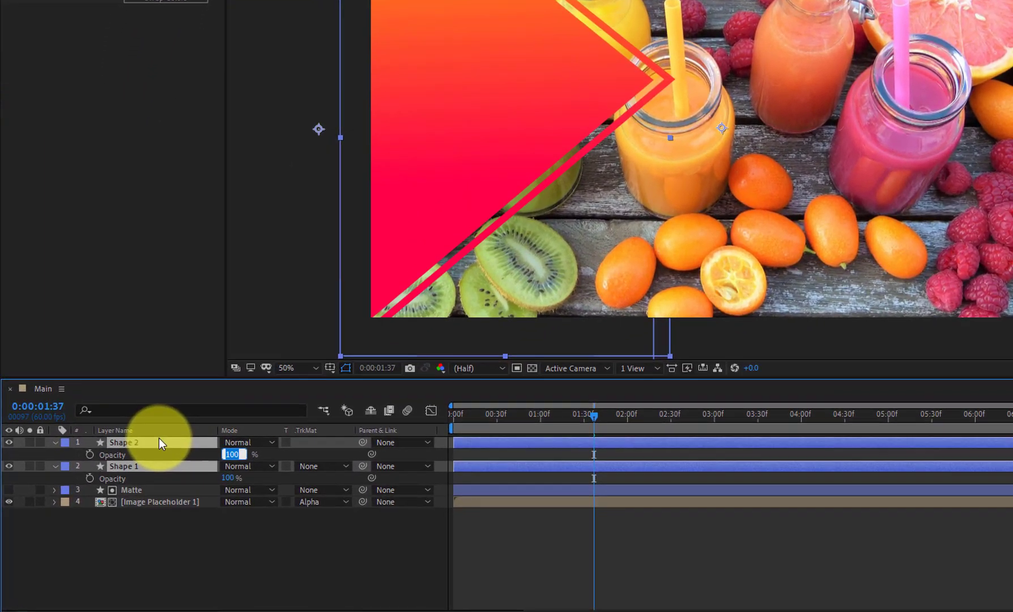
pyautogui.write('85')
pyautogui.press('Return')
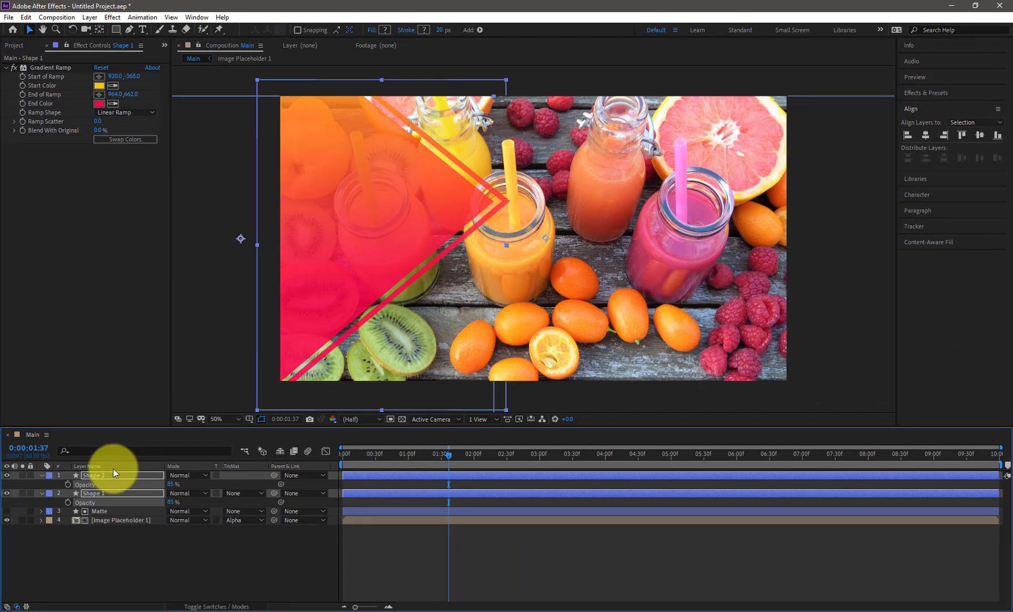
pyautogui.click(42, 492)
pyautogui.click(74, 528)
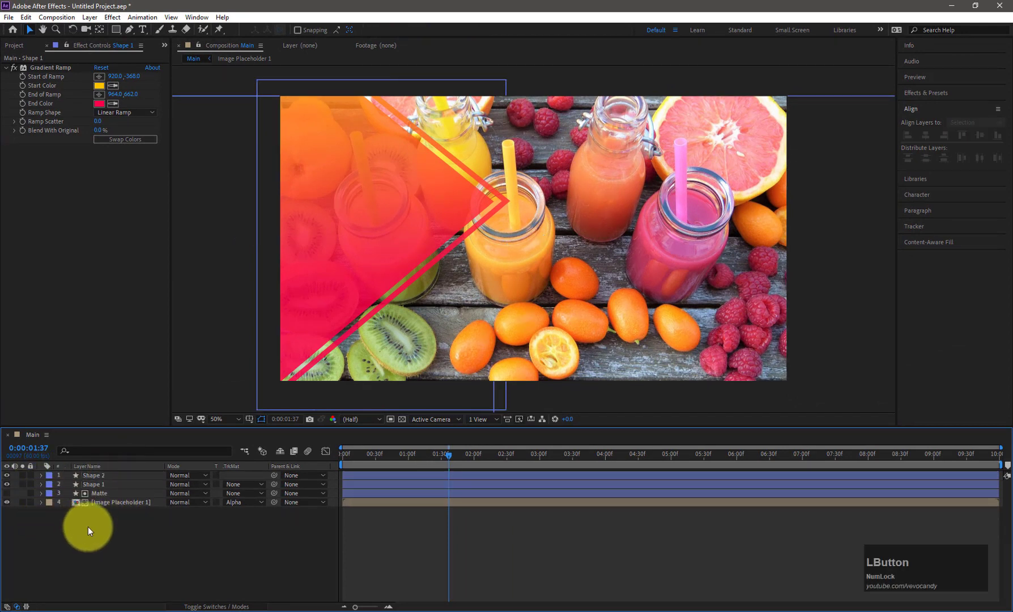
# Create a new text layer in the Main composition reading FOOD.
pyautogui.rightClick(88, 526)
pyautogui.moveTo(132, 405)
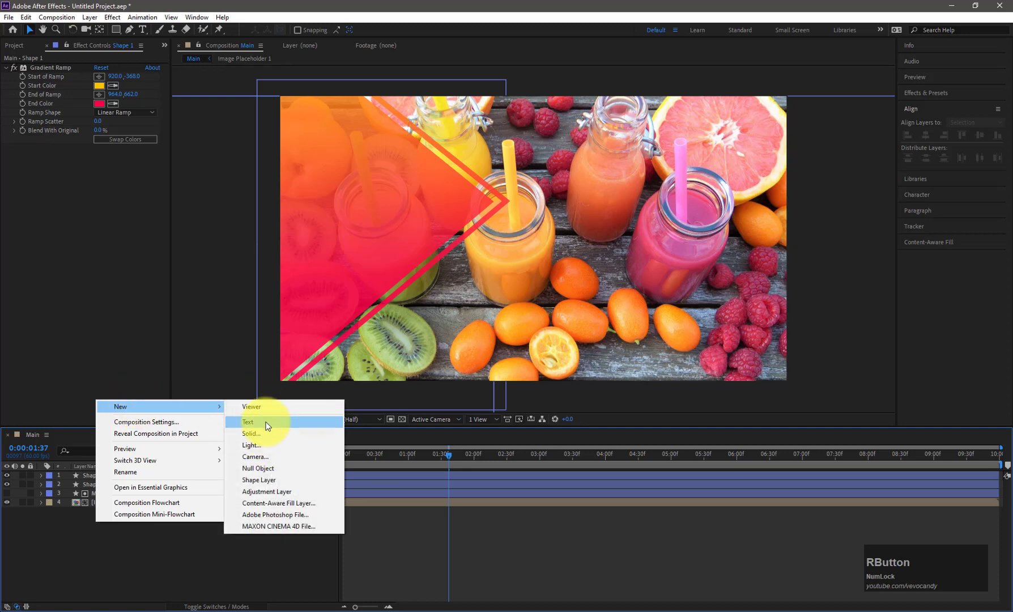
pyautogui.click(266, 422)
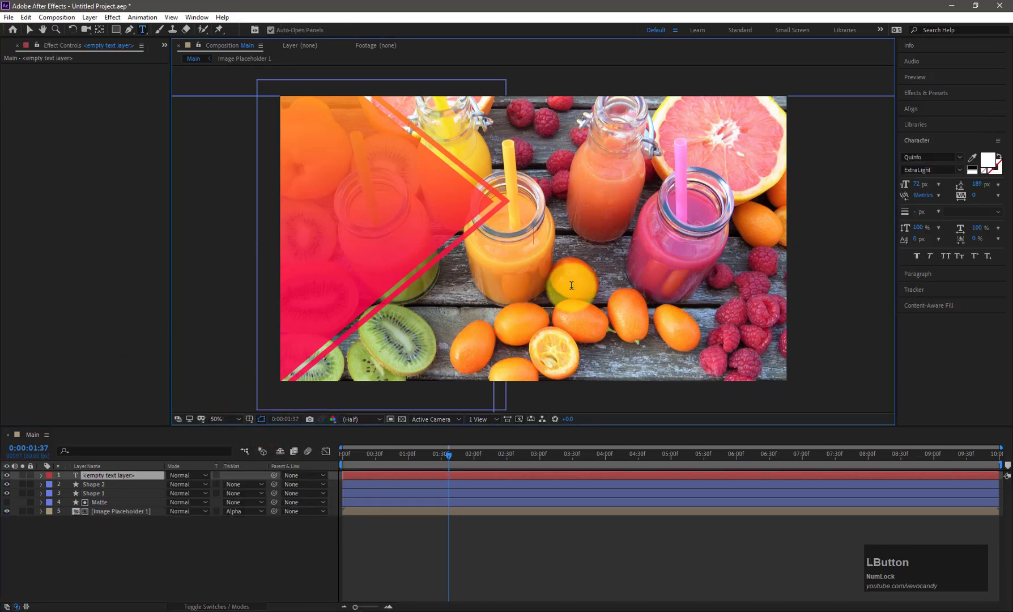
pyautogui.write('FO')
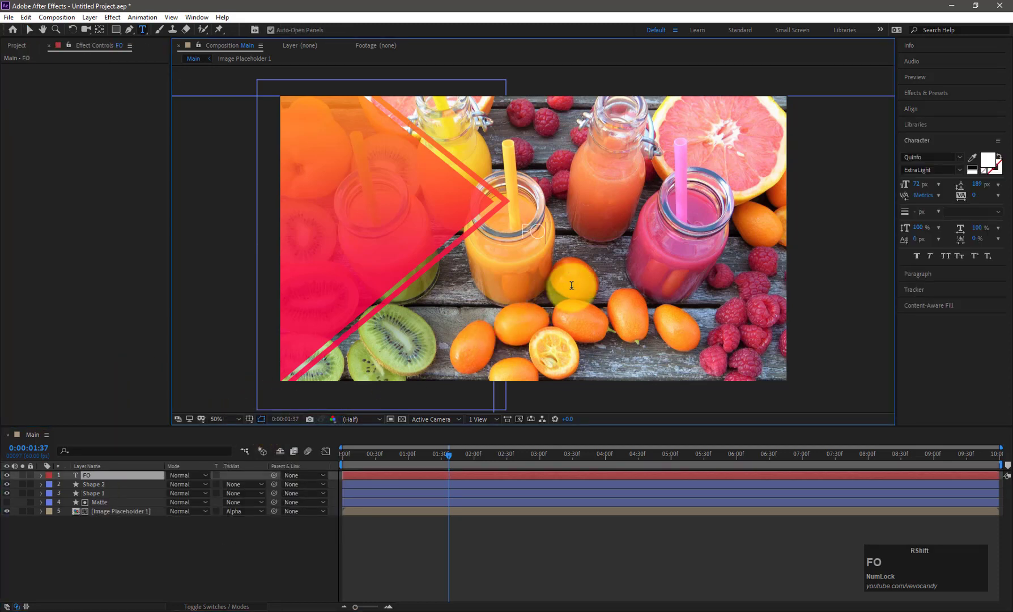
pyautogui.write('OD')
# Change the font of the FOOD text to Eras Bold ITC.
pyautogui.hotkey('ctrl', 'shift', 'Left')
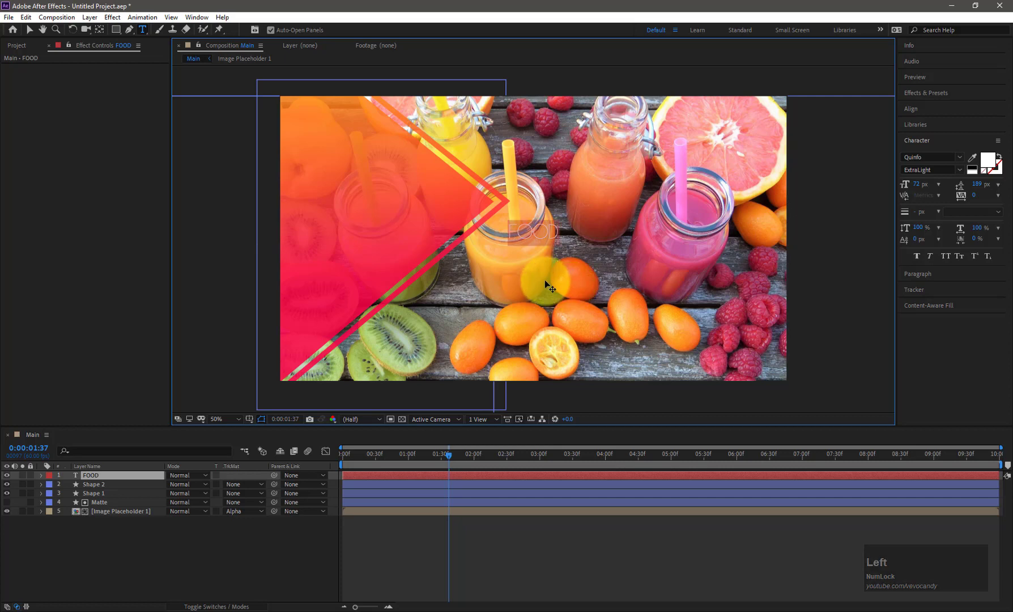
pyautogui.click(961, 158)
pyautogui.scroll(-8, 873, 262)
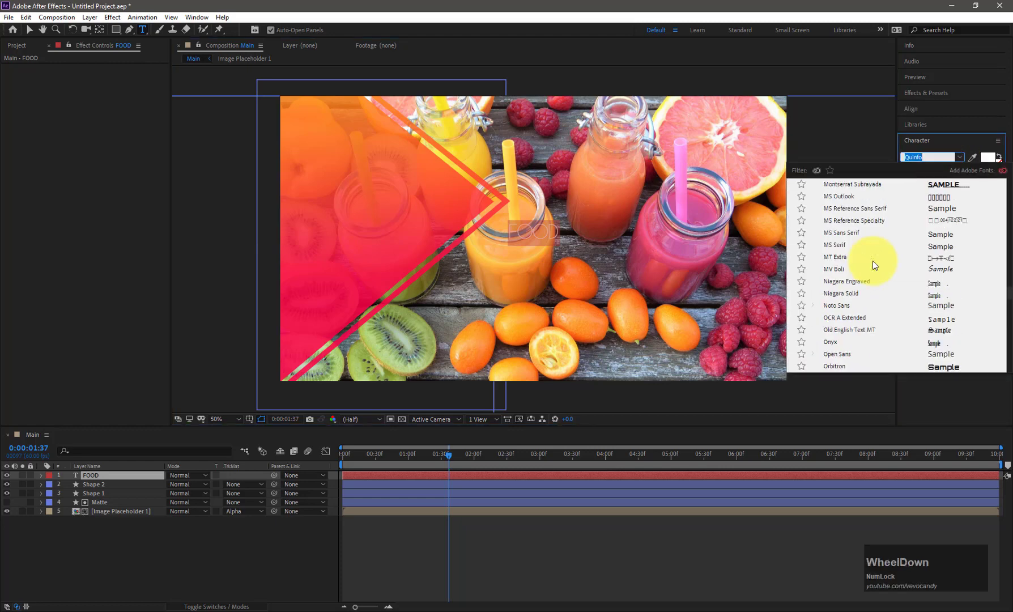
pyautogui.scroll(10, 872, 261)
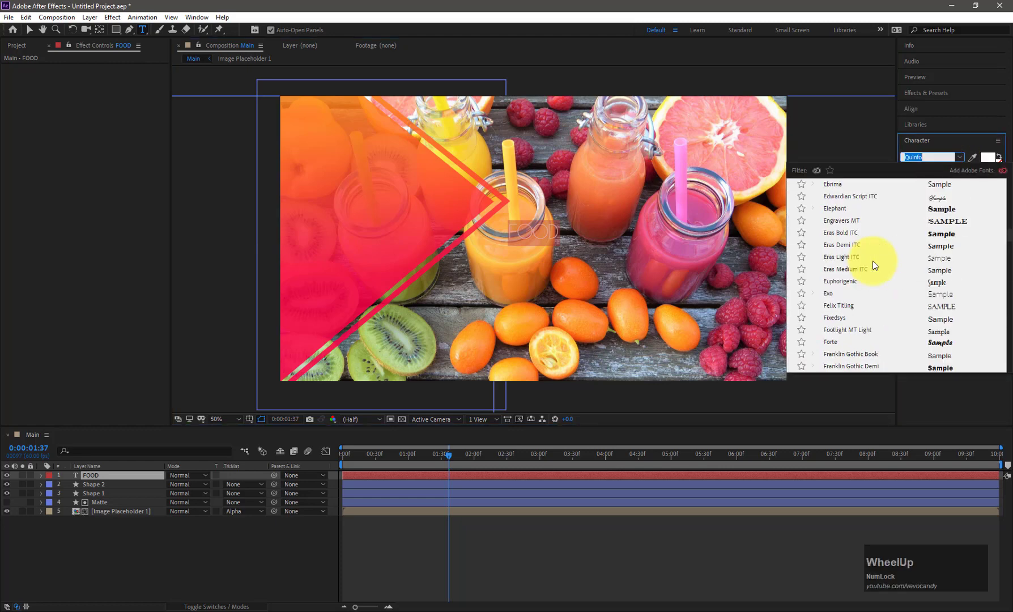
pyautogui.scroll(6, 873, 260)
pyautogui.scroll(10, 872, 261)
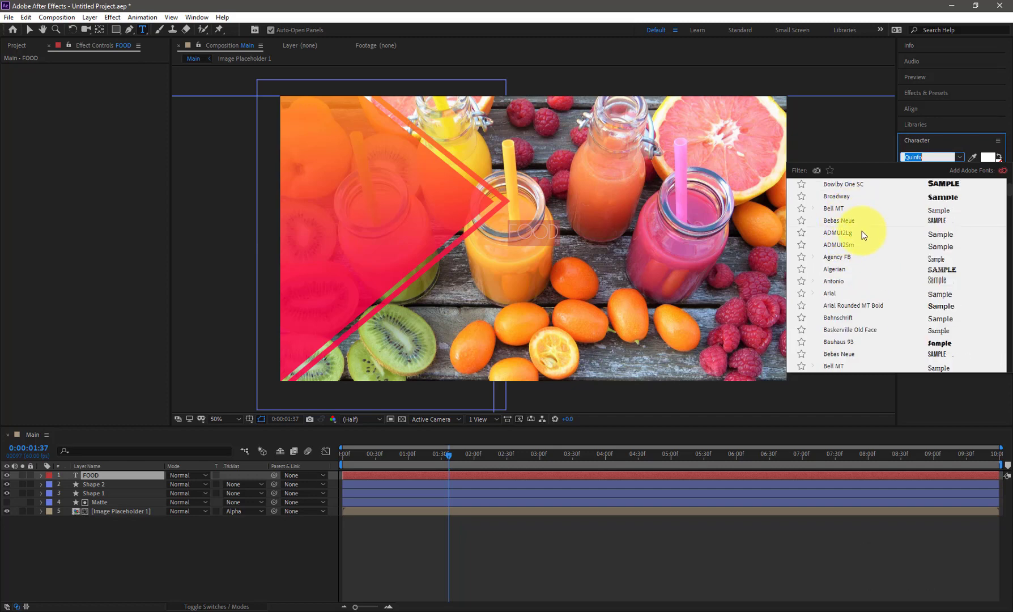
pyautogui.scroll(2, 862, 231)
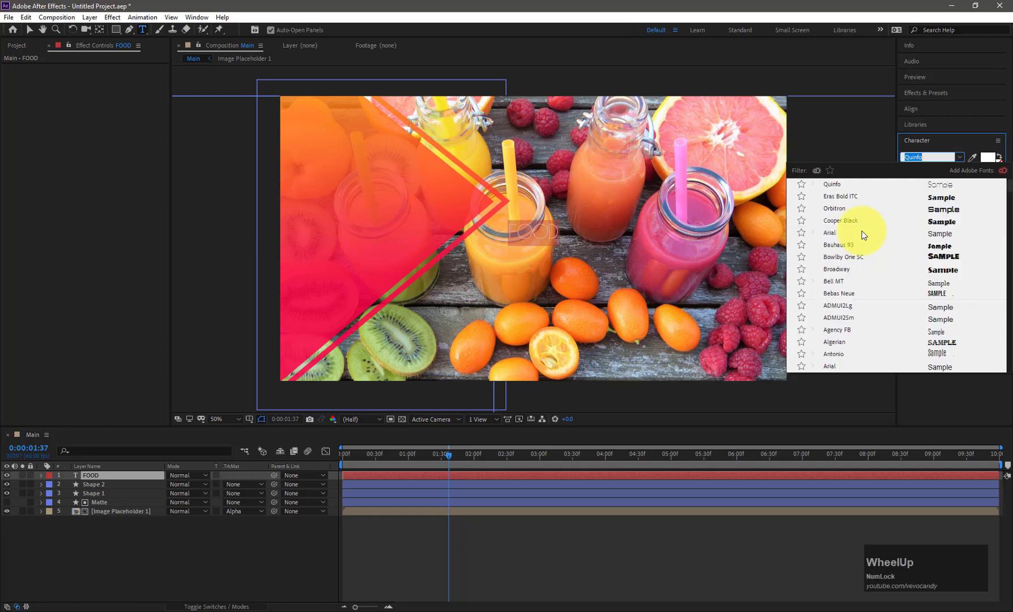
pyautogui.click(859, 198)
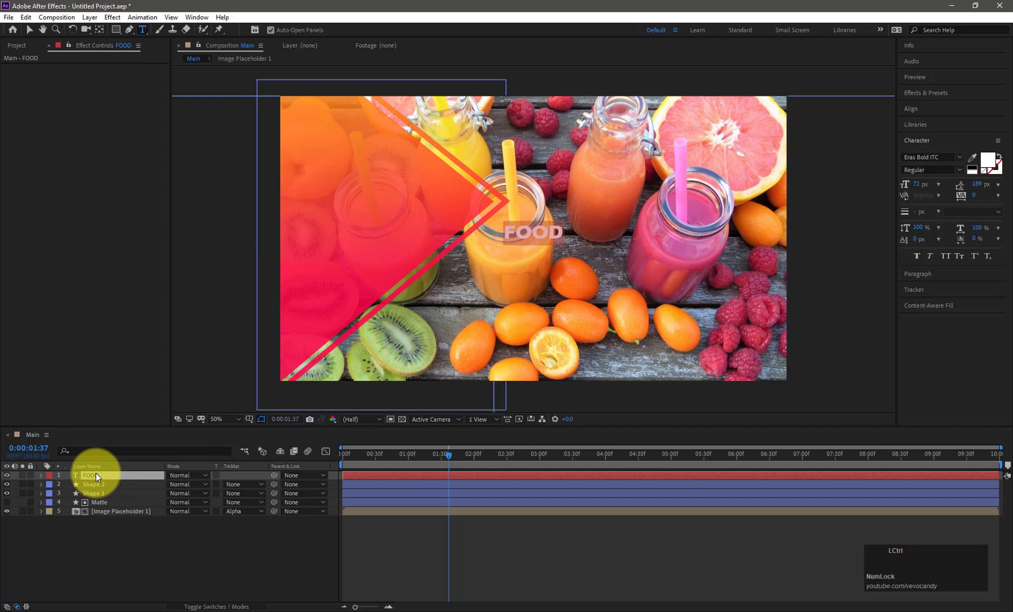
# Duplicate the FOOD text layer and change the copy's text to PROMO.
pyautogui.hotkey('ctrl', 'd')
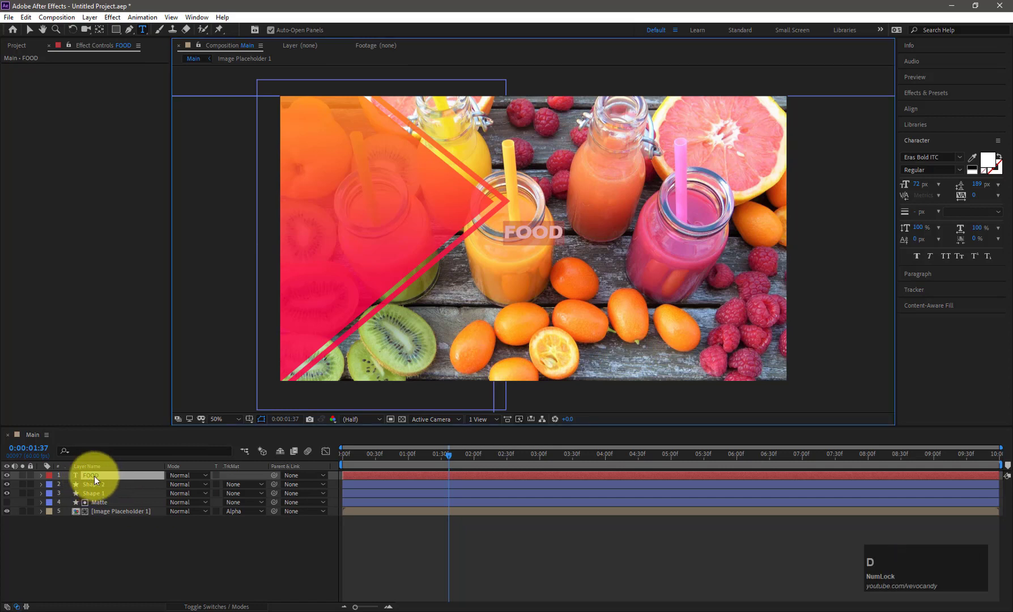
pyautogui.click(98, 476)
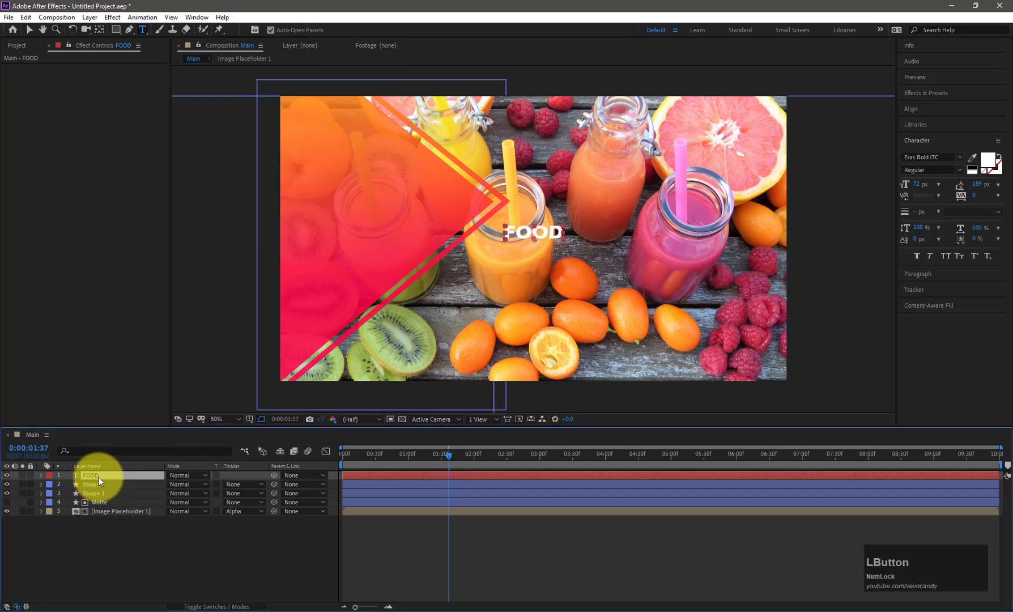
pyautogui.hotkey('ctrl', 'd')
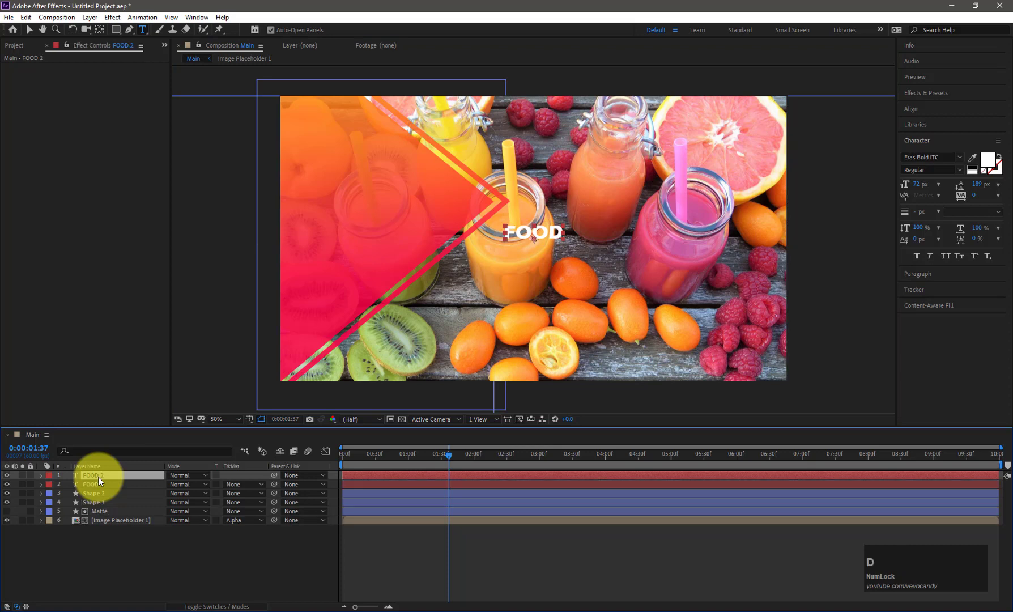
pyautogui.doubleClick(532, 233)
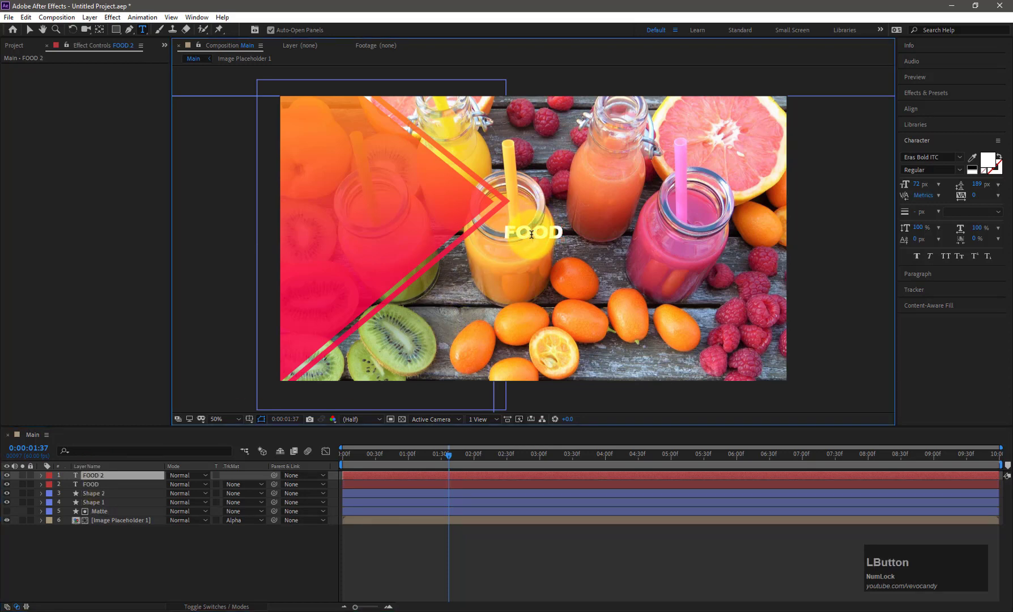
pyautogui.write('PROMO')
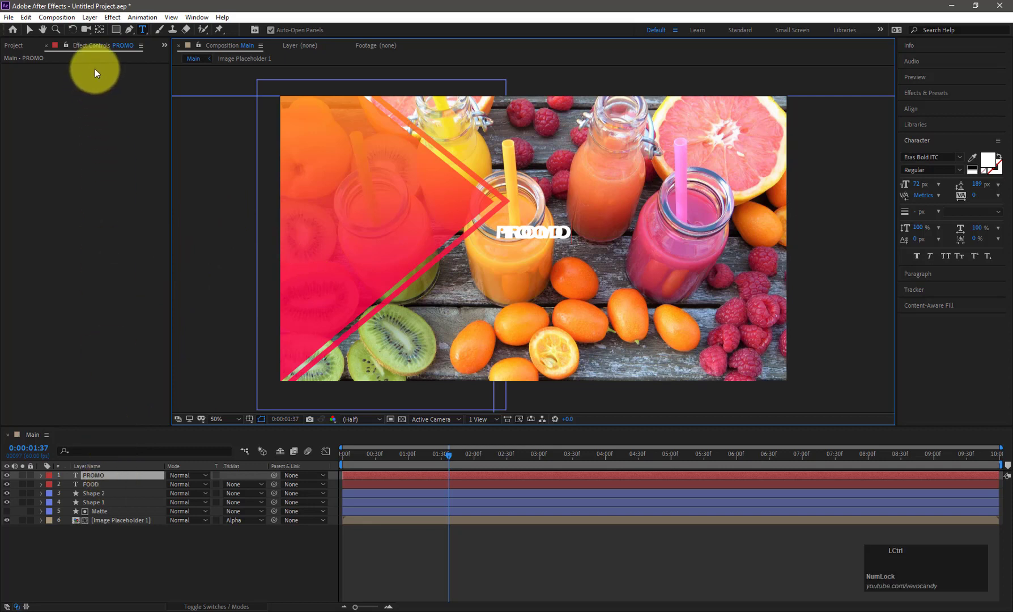
# Center the anchor points of the PROMO and FOOD text layers and place PROMO just below FOOD.
pyautogui.click(101, 30)
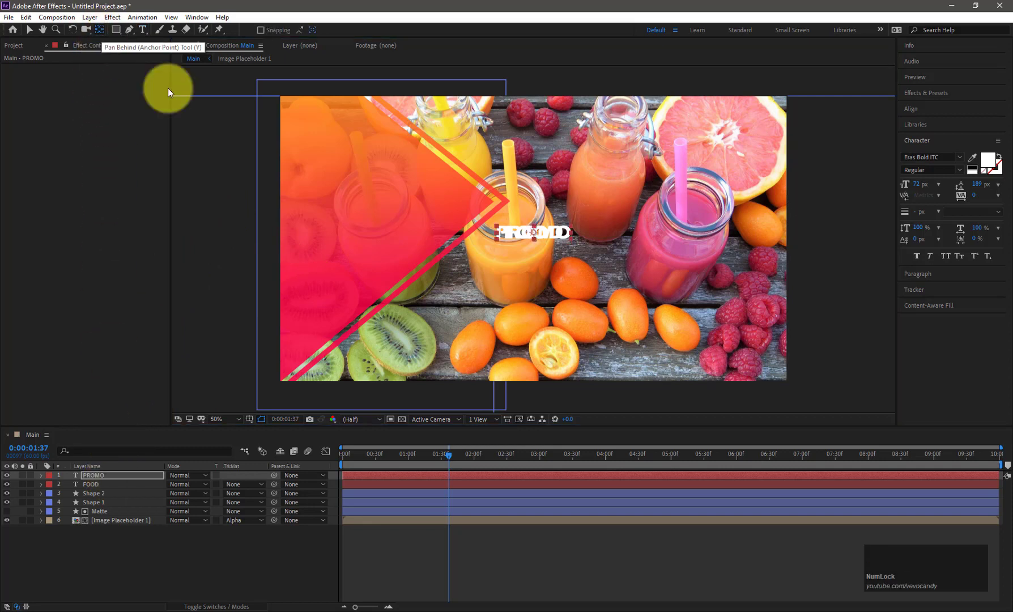
pyautogui.click(28, 28)
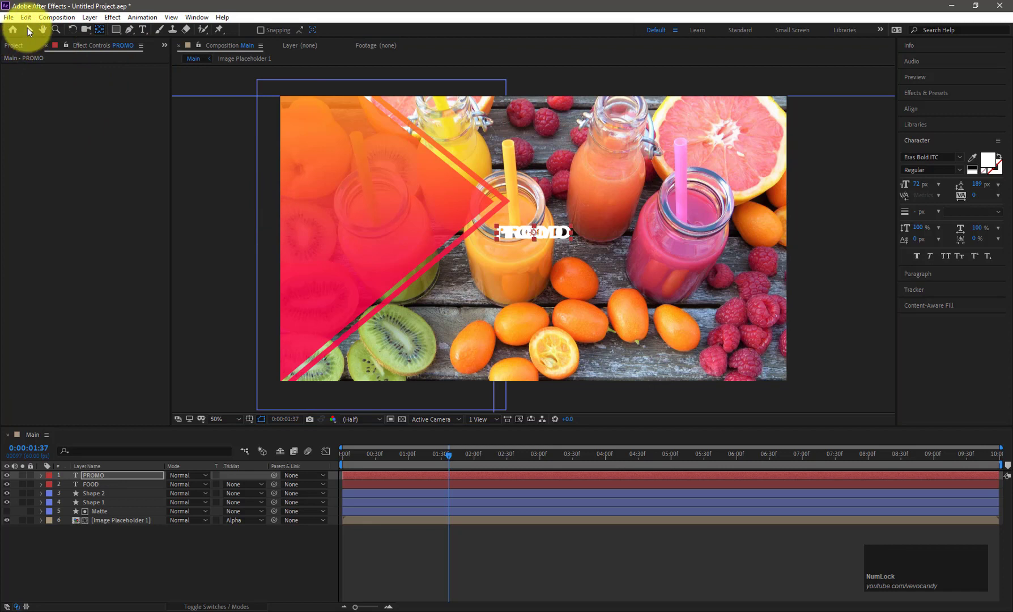
pyautogui.moveTo(548, 237); pyautogui.dragTo(548, 278)
pyautogui.click(549, 235)
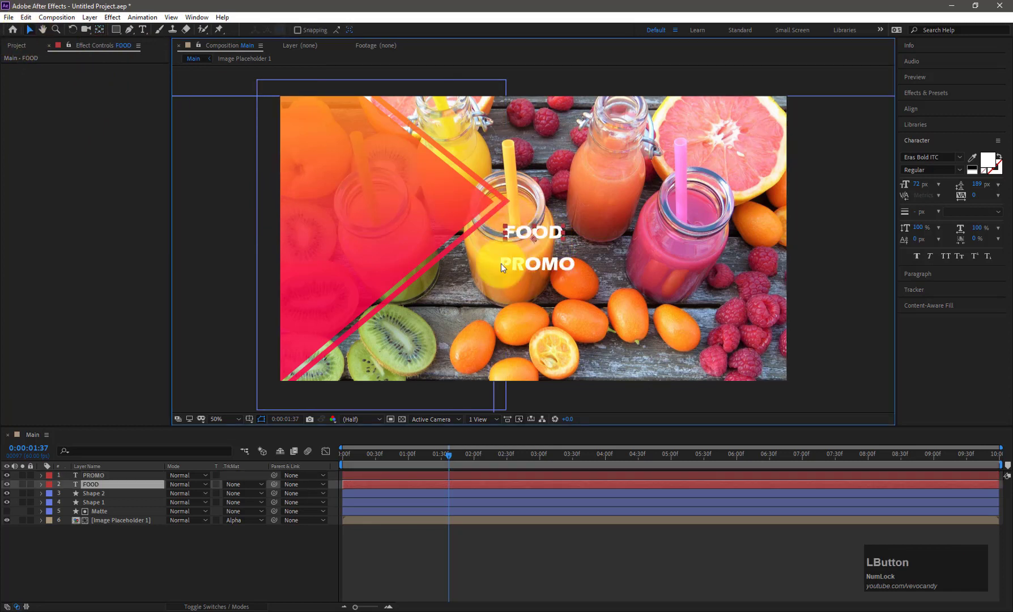
pyautogui.click(95, 30)
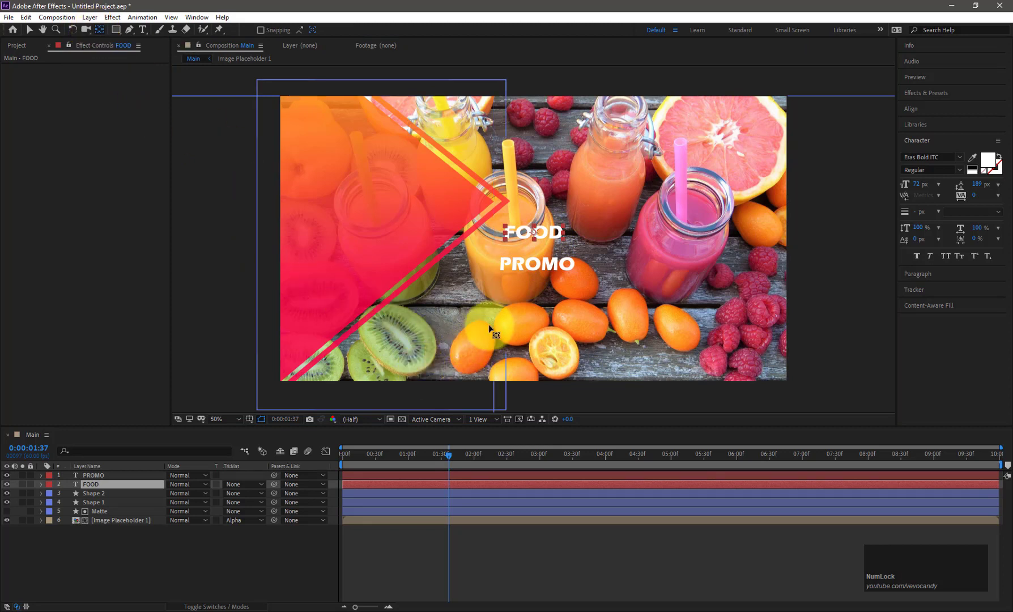
# Duplicate the PROMO text layer, move the copy directly beneath it and change its text to SLIDESHOW.
pyautogui.click(100, 475)
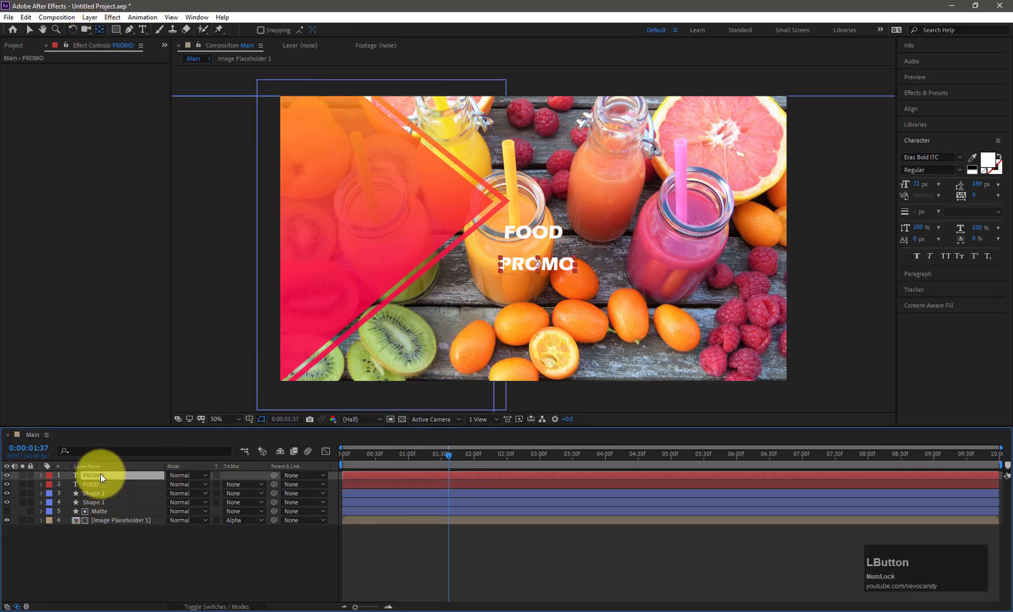
pyautogui.hotkey('ctrl', 'd')
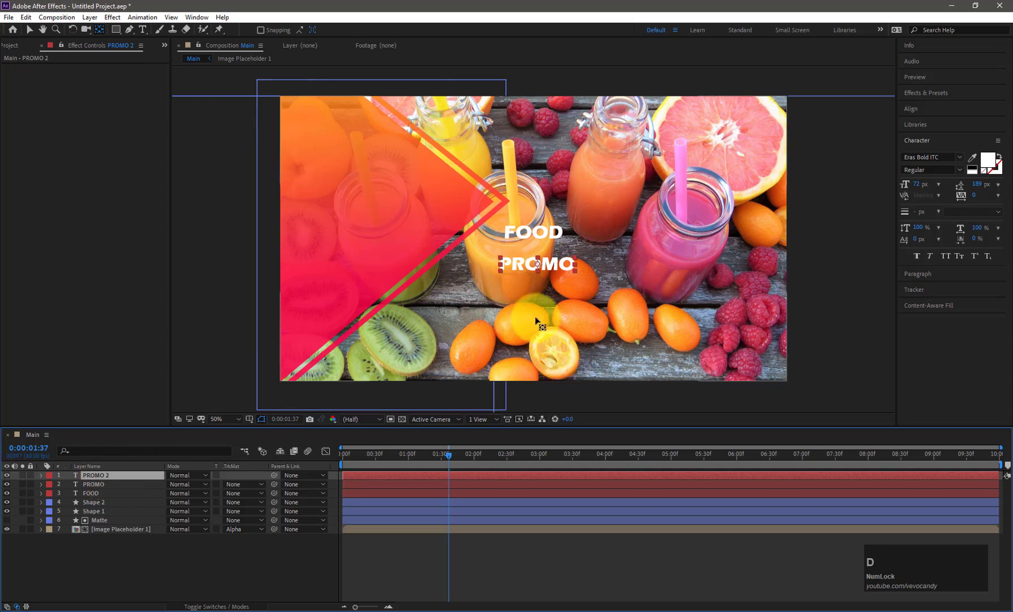
pyautogui.click(30, 29)
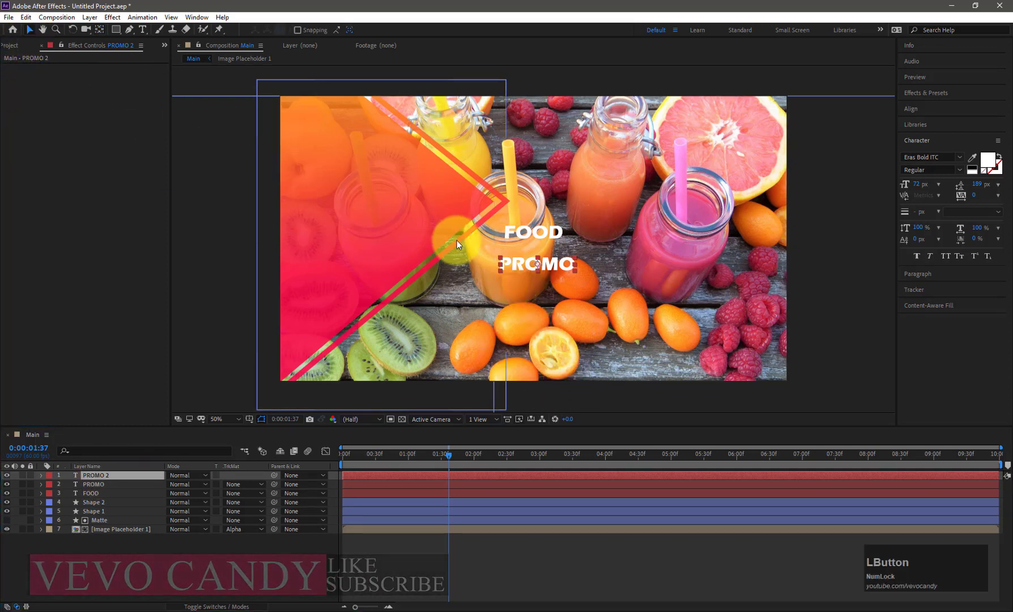
pyautogui.moveTo(552, 266); pyautogui.dragTo(552, 283)
pyautogui.doubleClick(552, 283)
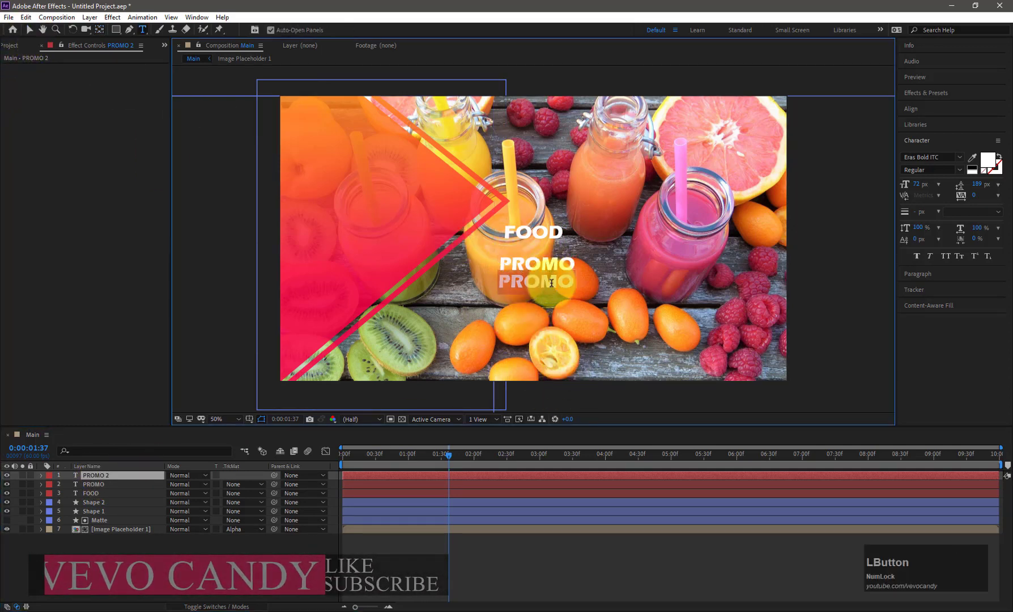
pyautogui.write('SLIDESHOW')
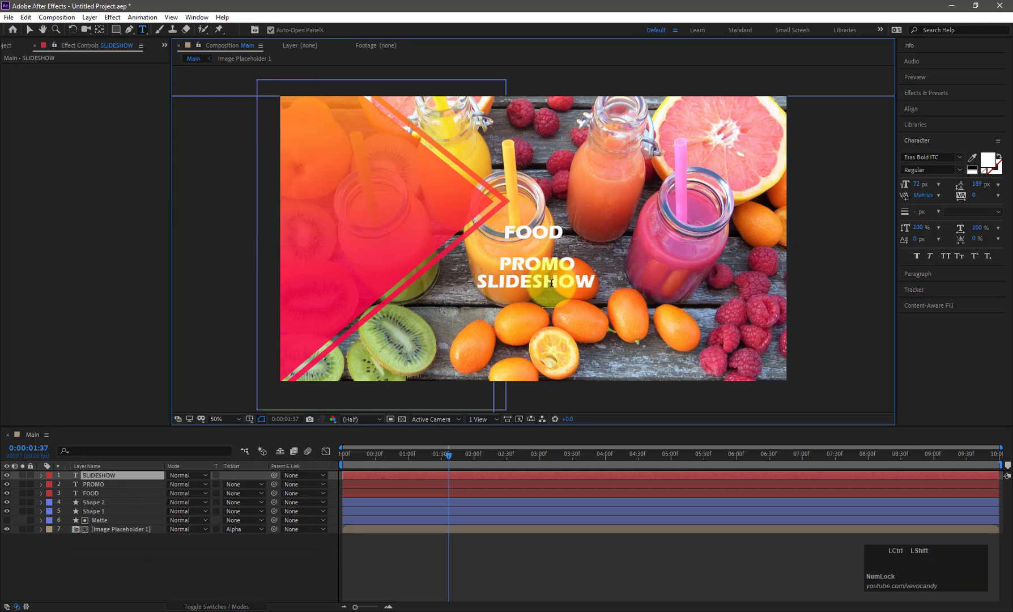
# Change the font of the SLIDESHOW text to Quinfo.
pyautogui.hotkey('ctrl', 'shift', 'Left')
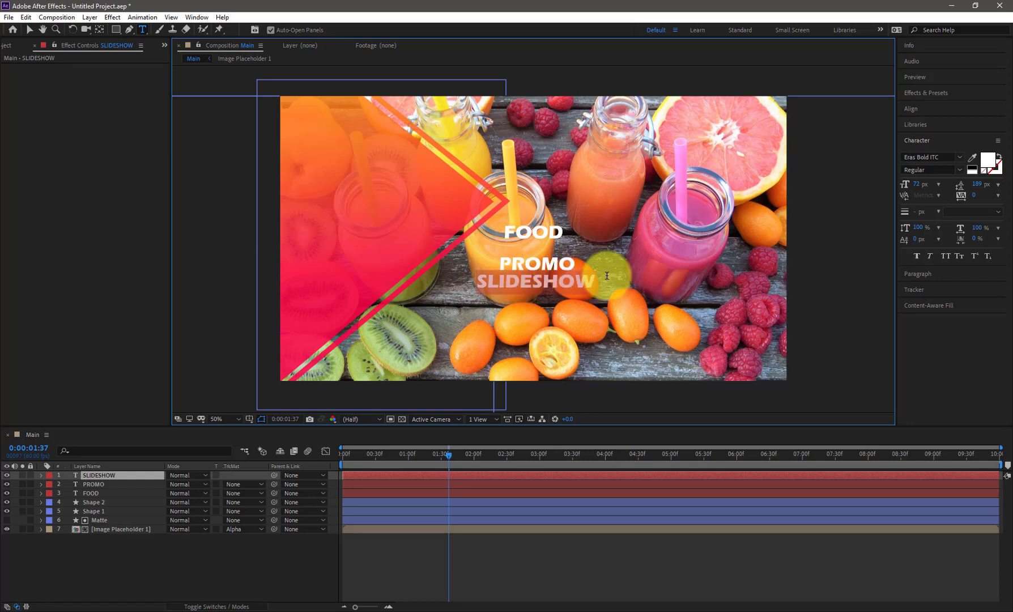
pyautogui.click(961, 158)
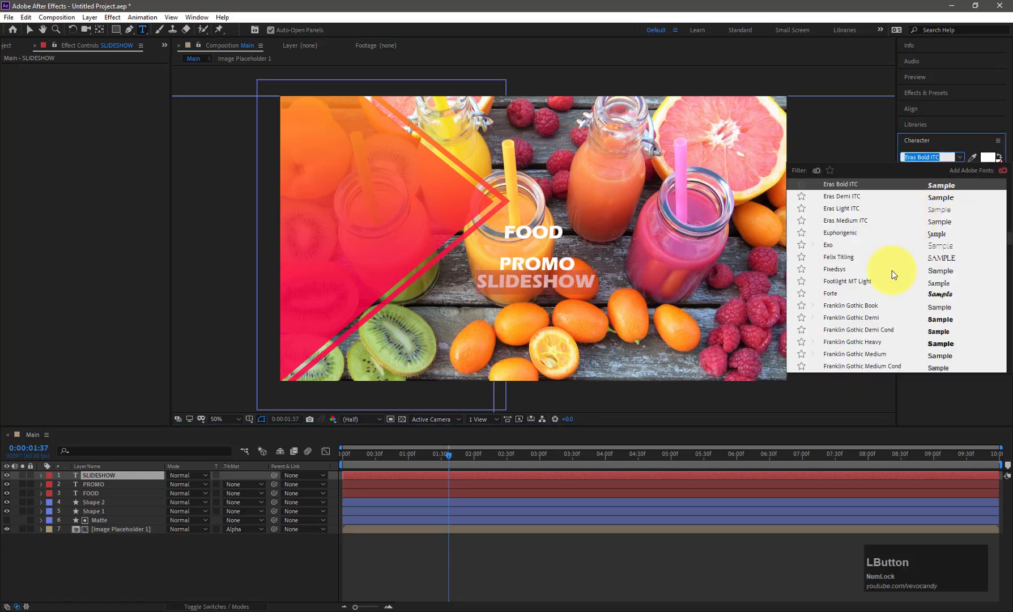
pyautogui.scroll(-5, 892, 270)
pyautogui.scroll(-15, 892, 270)
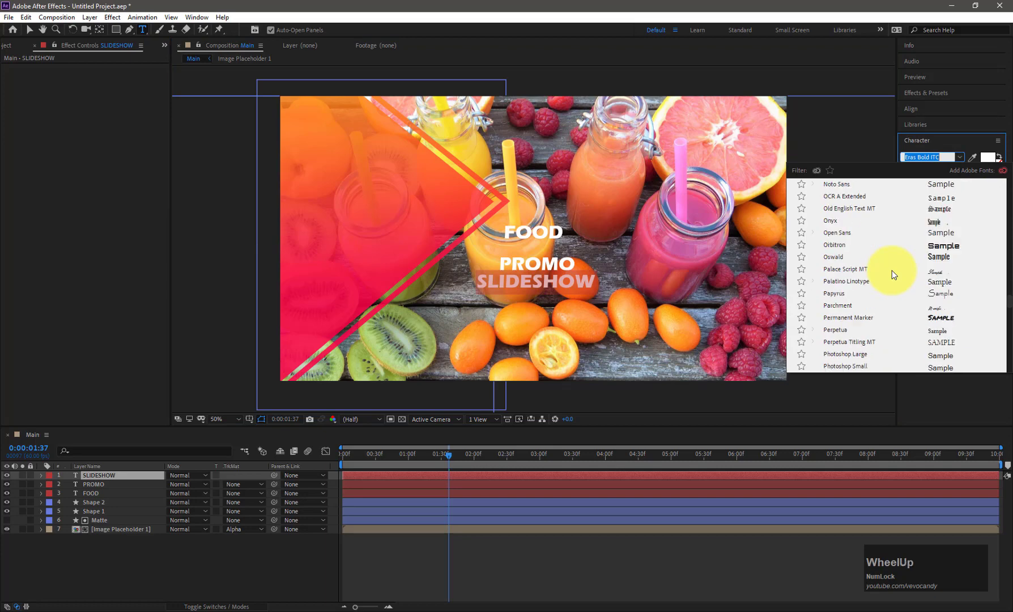
pyautogui.scroll(3, 892, 270)
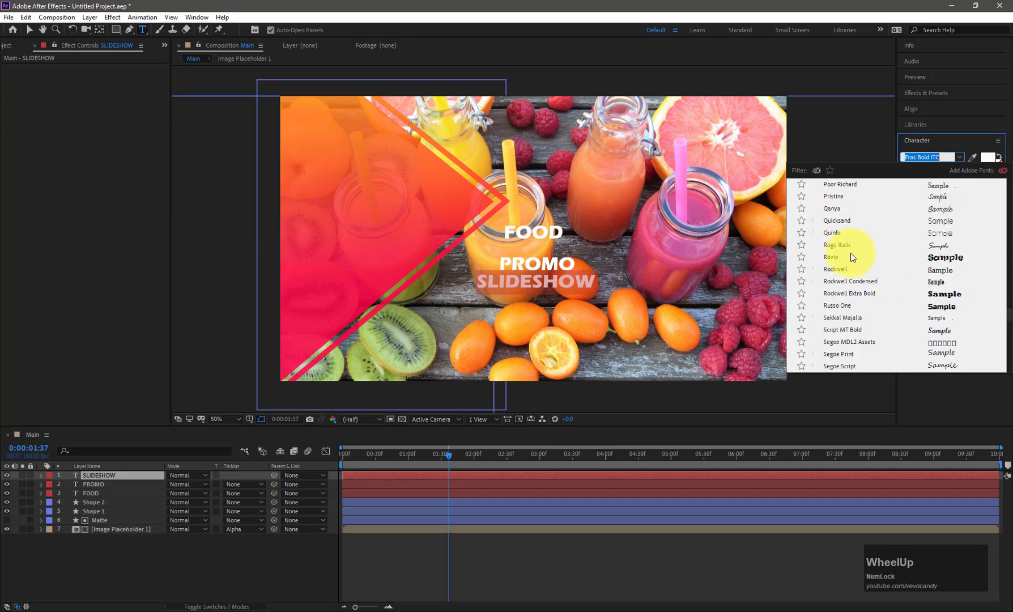
pyautogui.click(828, 233)
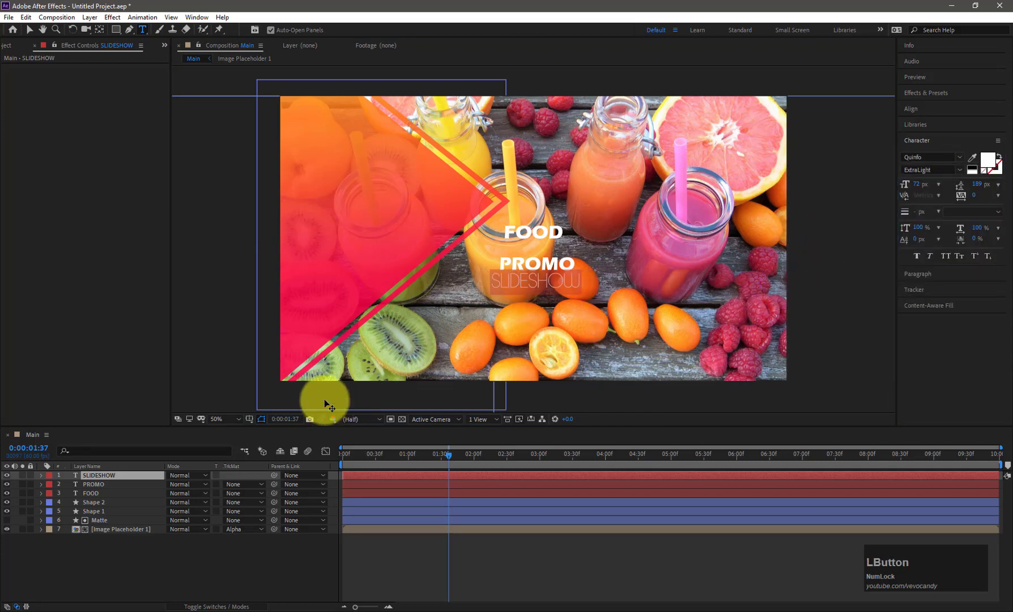
# Pre-compose the SLIDESHOW, PROMO and FOOD layers as Text Placeholder 1, moving all attributes into the new composition.
pyautogui.keyDown('ctrl'); pyautogui.click(98, 493); pyautogui.keyUp('ctrl')
pyautogui.keyDown('ctrl'); pyautogui.click(102, 487); pyautogui.keyUp('ctrl')
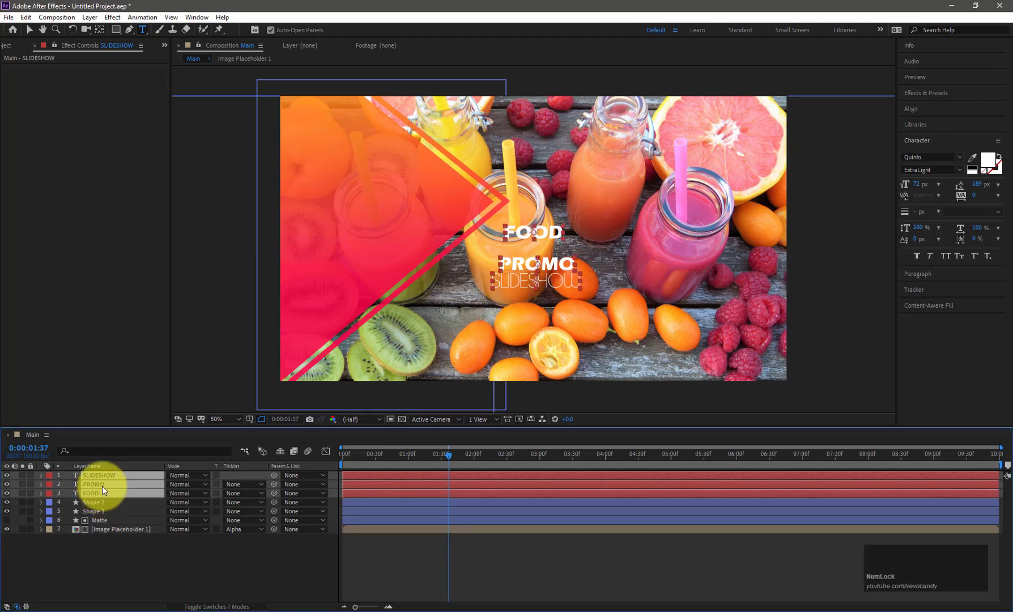
pyautogui.rightClick(102, 487)
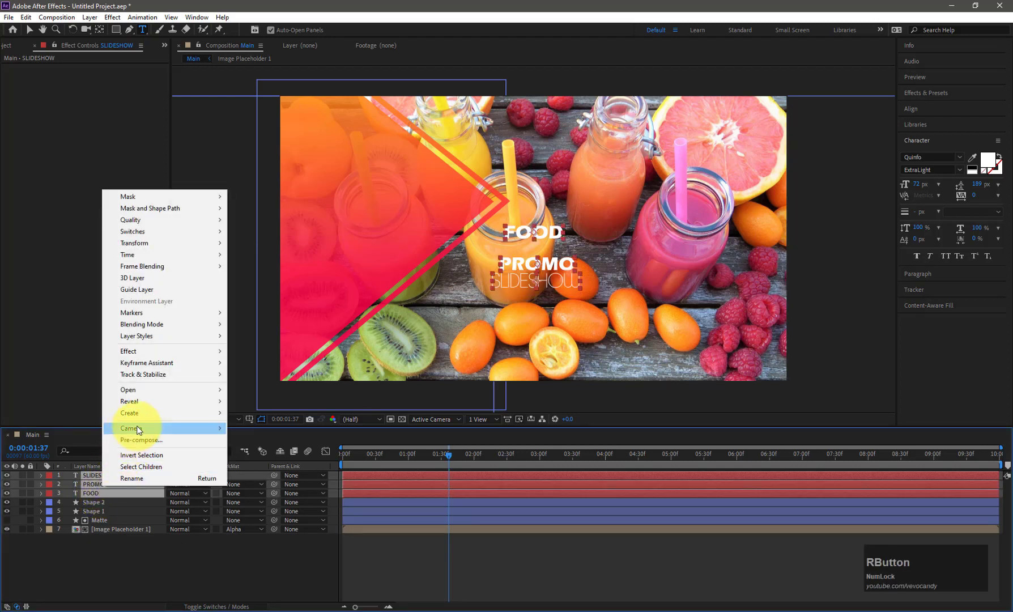
pyautogui.click(130, 441)
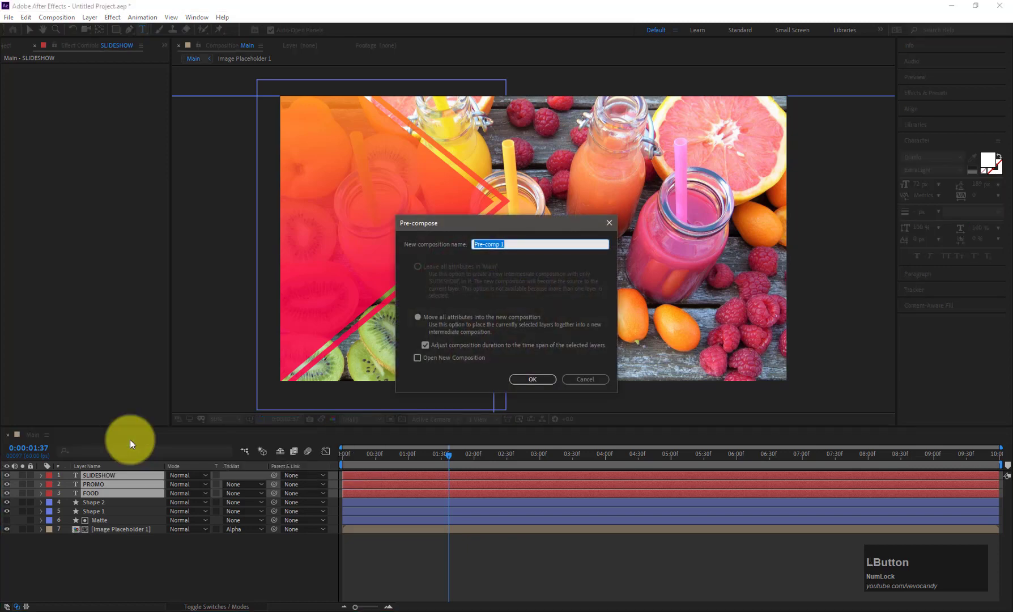
pyautogui.write('Text')
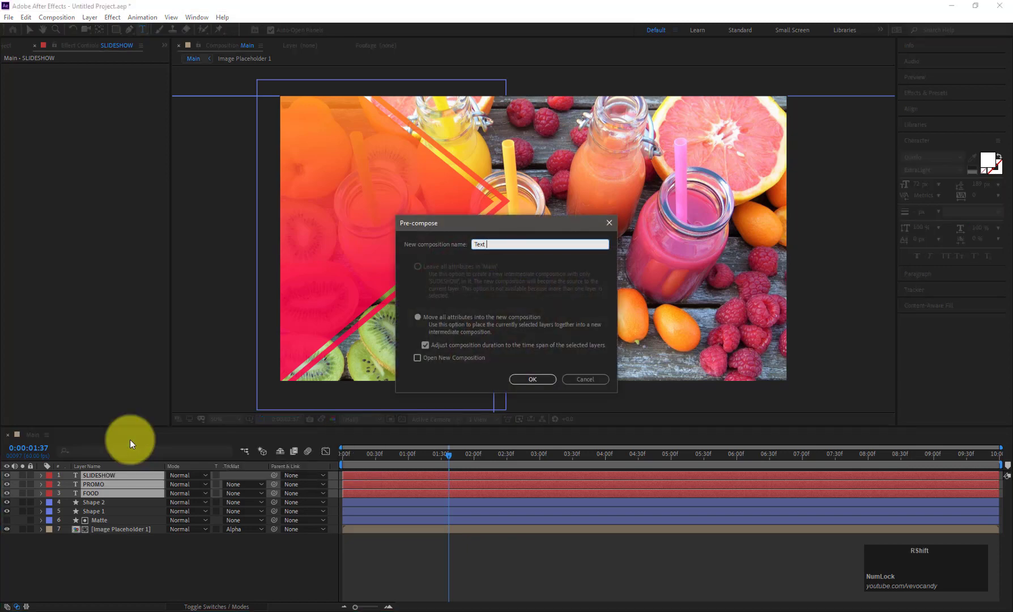
pyautogui.write(' Placeholder 1')
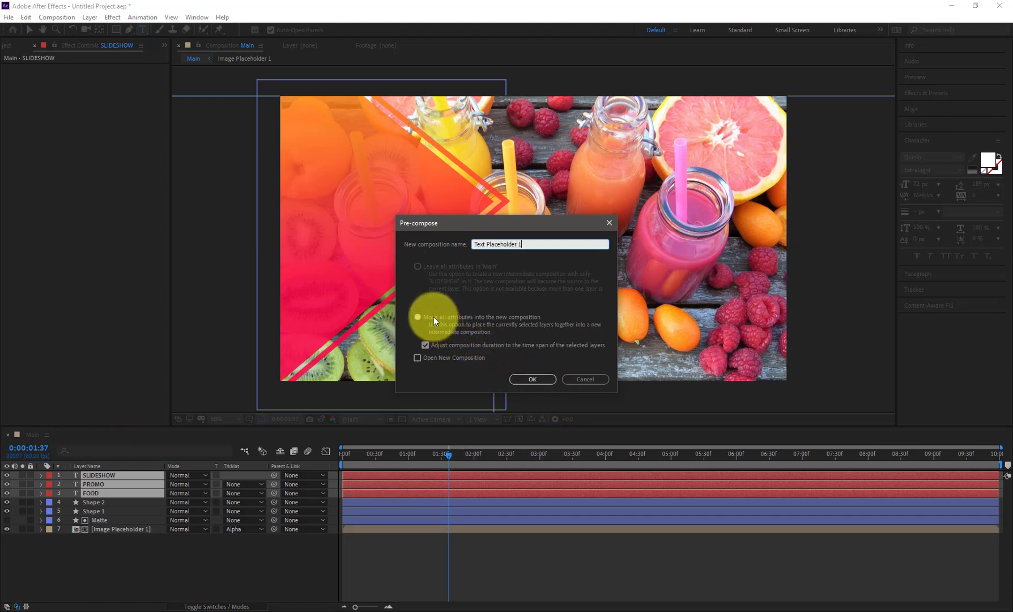
pyautogui.click(525, 378)
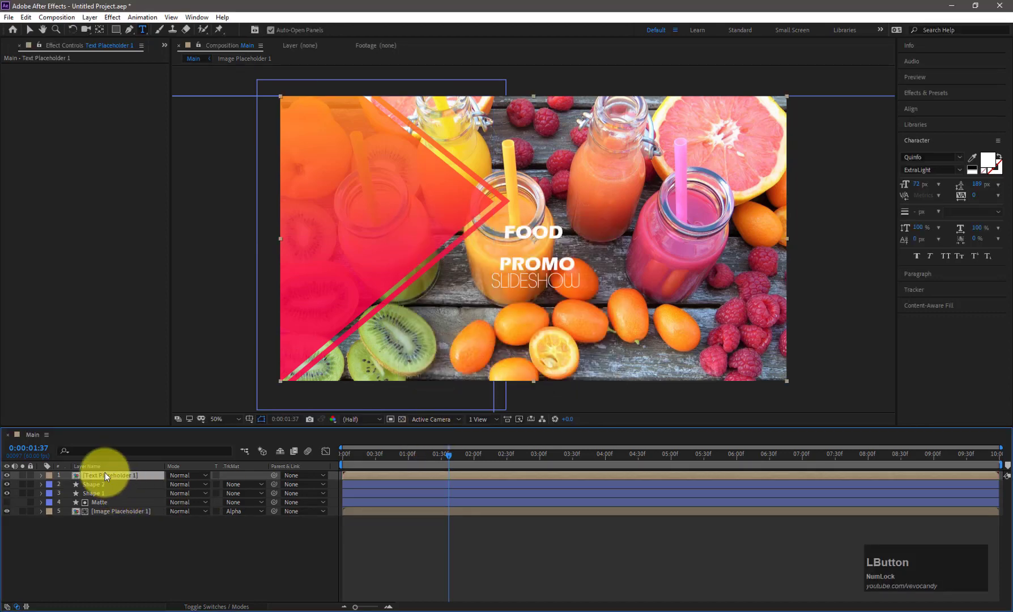
# Open the Text Placeholder 1 composition and set its size to 437 x 421 px.
pyautogui.doubleClick(104, 475)
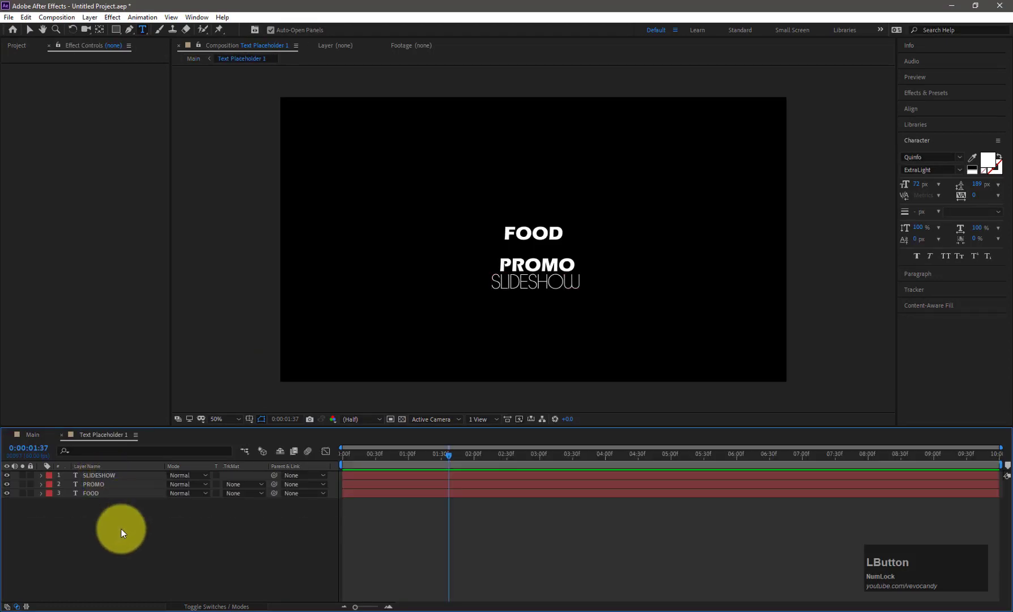
pyautogui.moveTo(104, 514); pyautogui.dragTo(112, 472)
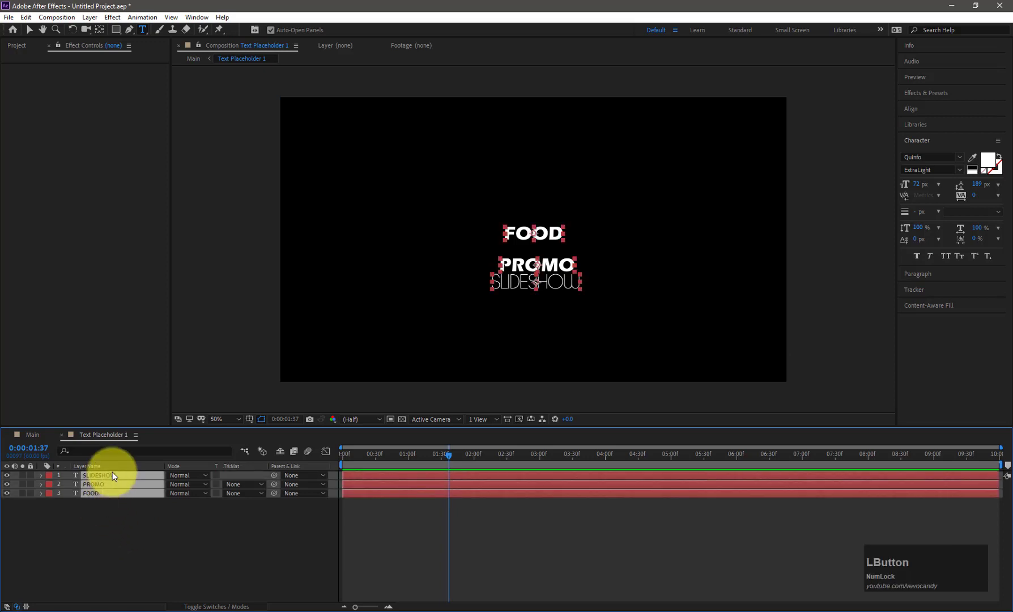
pyautogui.click(127, 519)
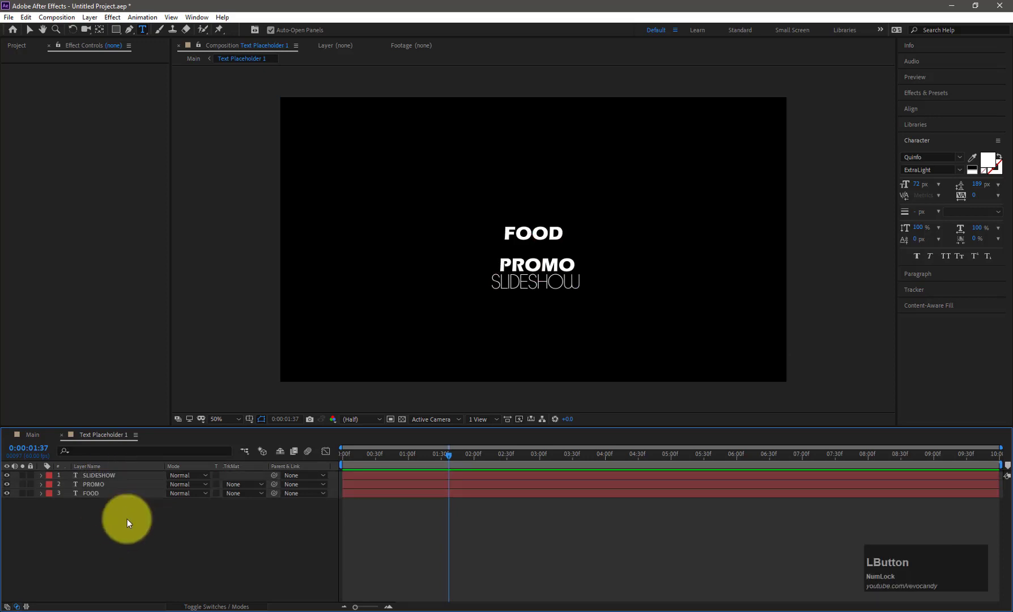
pyautogui.hotkey('ctrl', 'k')
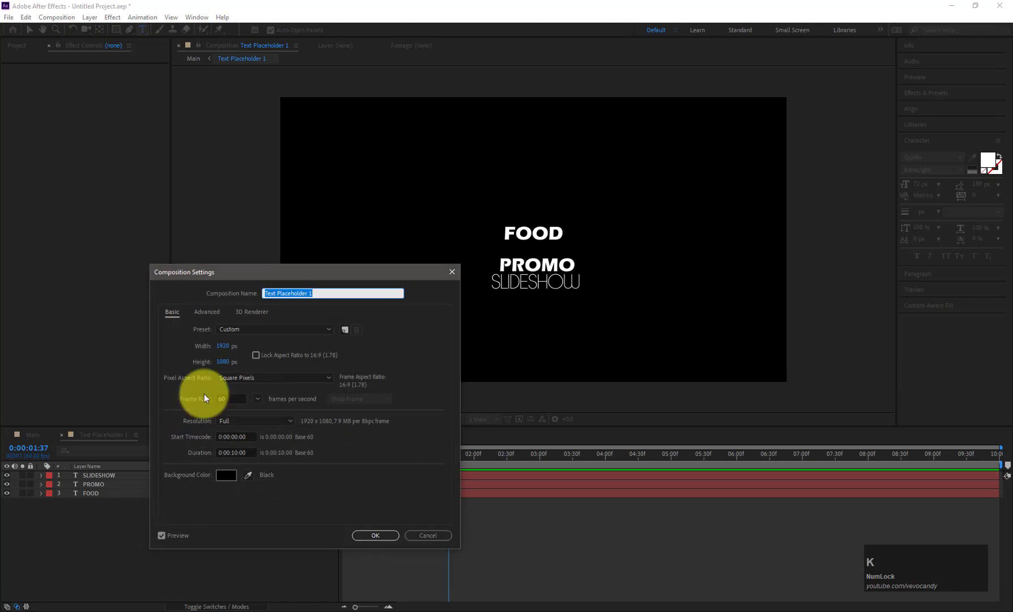
pyautogui.moveTo(228, 345); pyautogui.dragTo(129, 367)
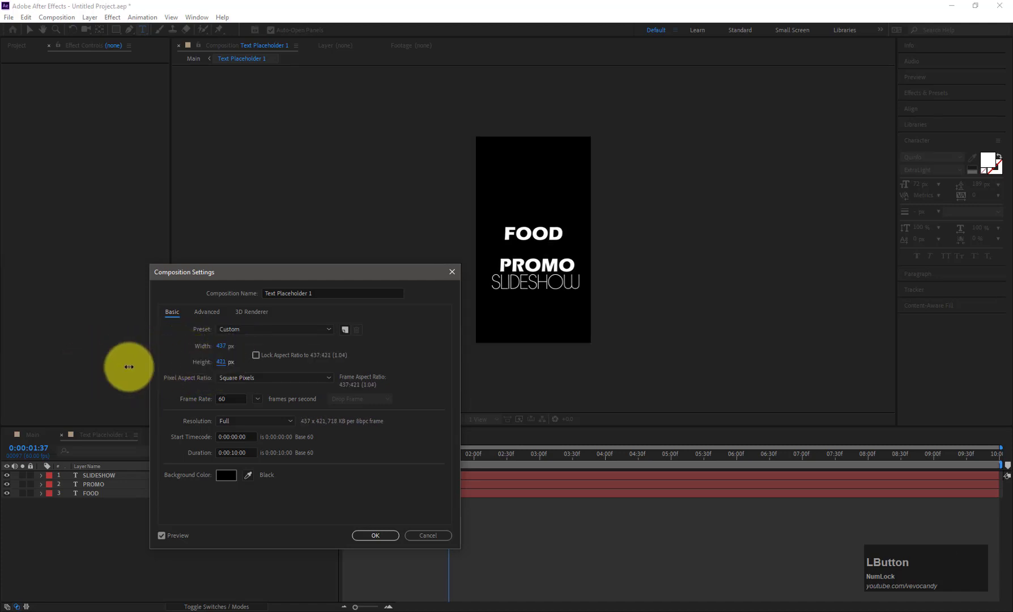
pyautogui.click(374, 536)
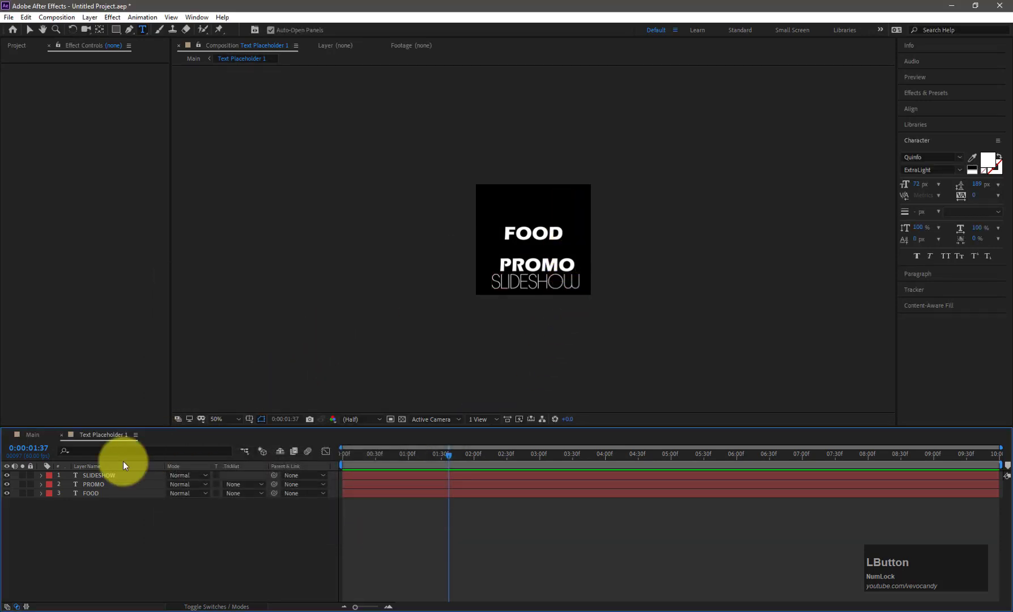
# Align the left edges of the FOOD, PROMO and SLIDESHOW text layers.
pyautogui.click(26, 30)
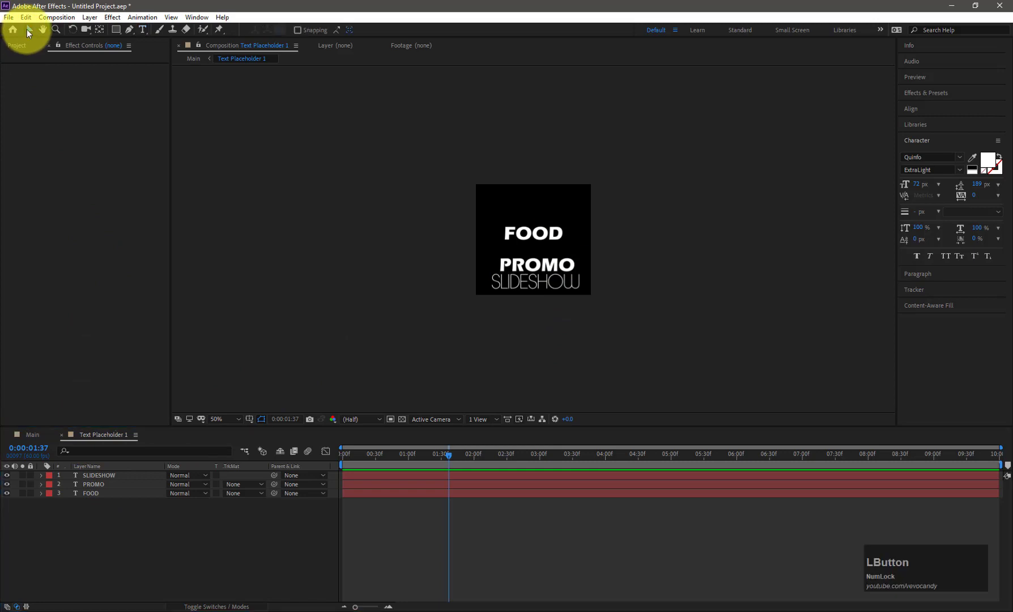
pyautogui.moveTo(604, 215); pyautogui.dragTo(528, 315)
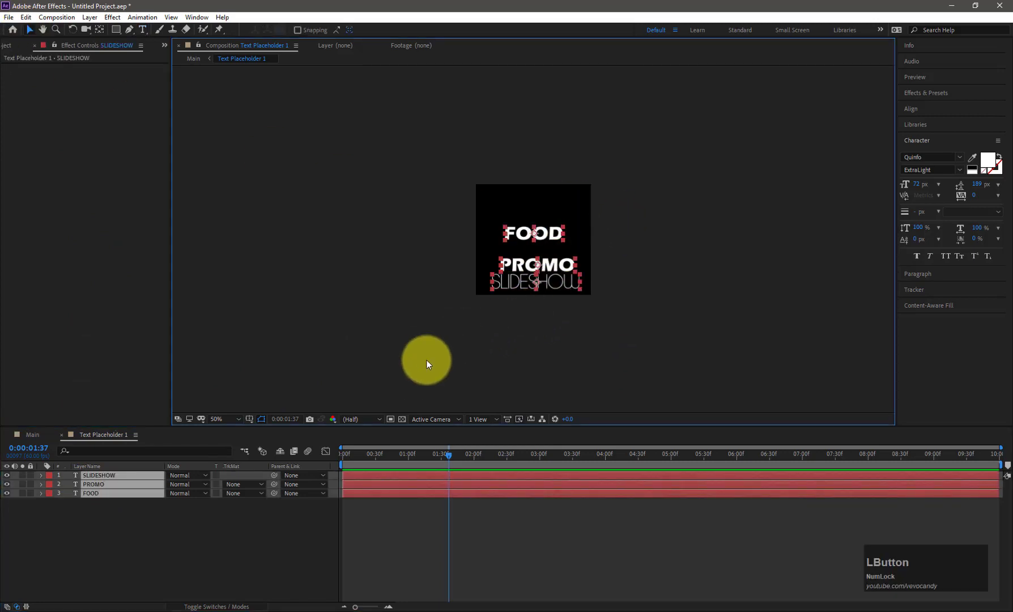
pyautogui.click(931, 111)
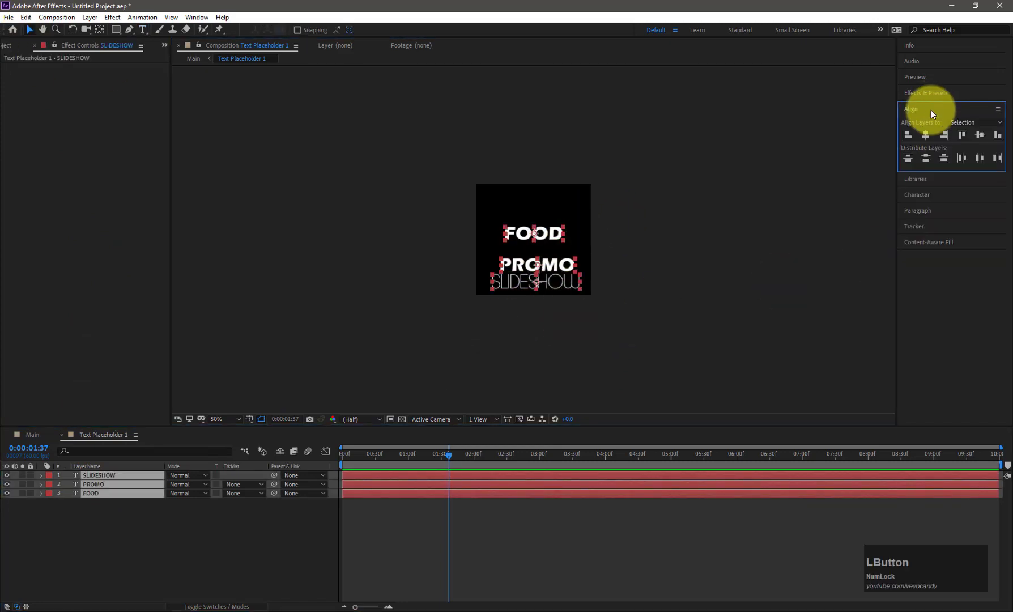
pyautogui.click(908, 135)
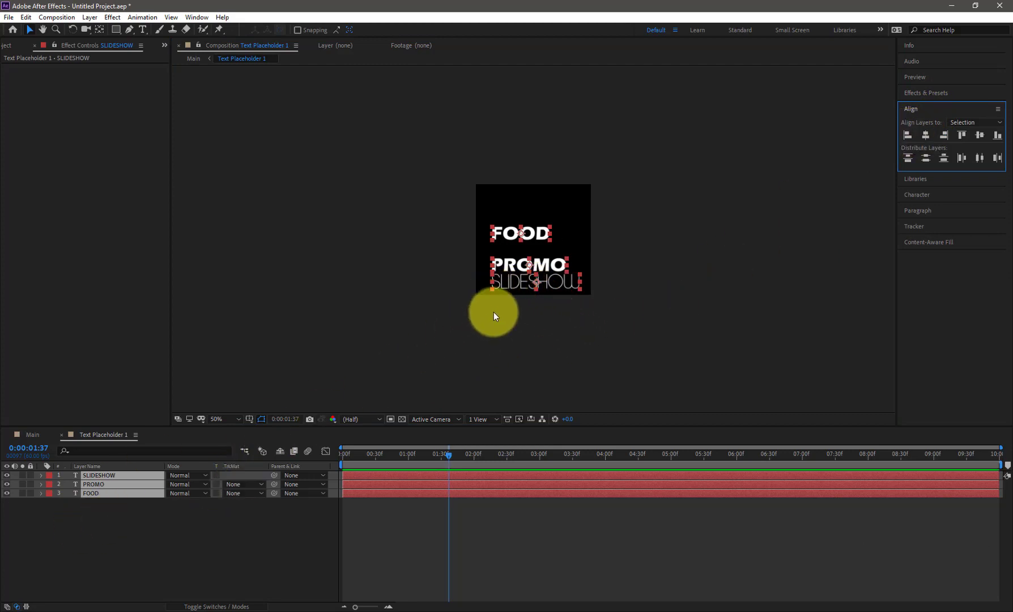
# Stack FOOD, PROMO and SLIDESHOW with tighter, more even line spacing higher in the frame, keeping their left edges aligned.
pyautogui.moveTo(516, 268); pyautogui.dragTo(522, 245)
pyautogui.click(517, 284)
pyautogui.click(528, 284)
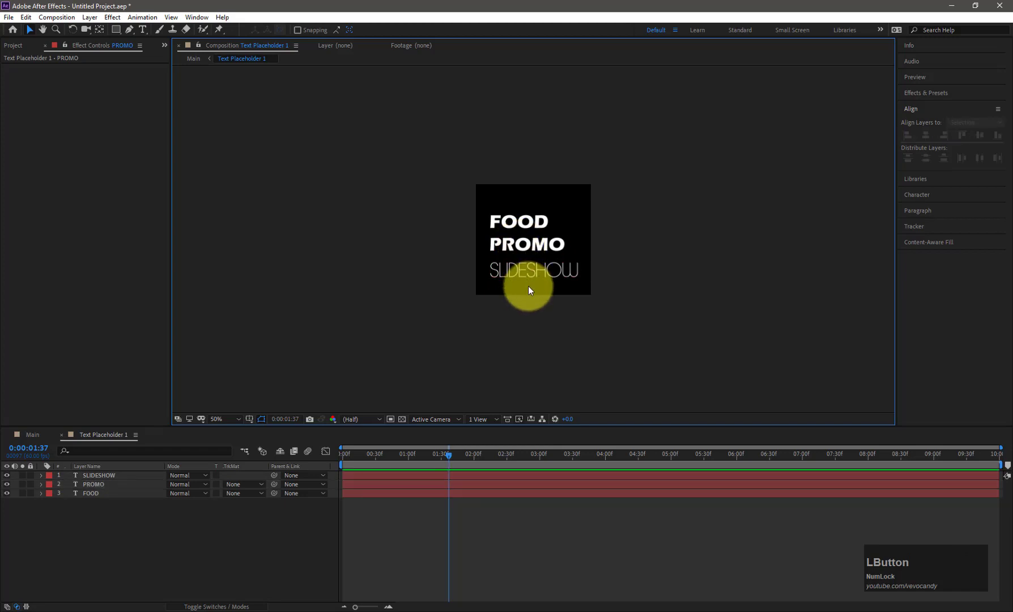
pyautogui.moveTo(572, 204); pyautogui.dragTo(505, 317)
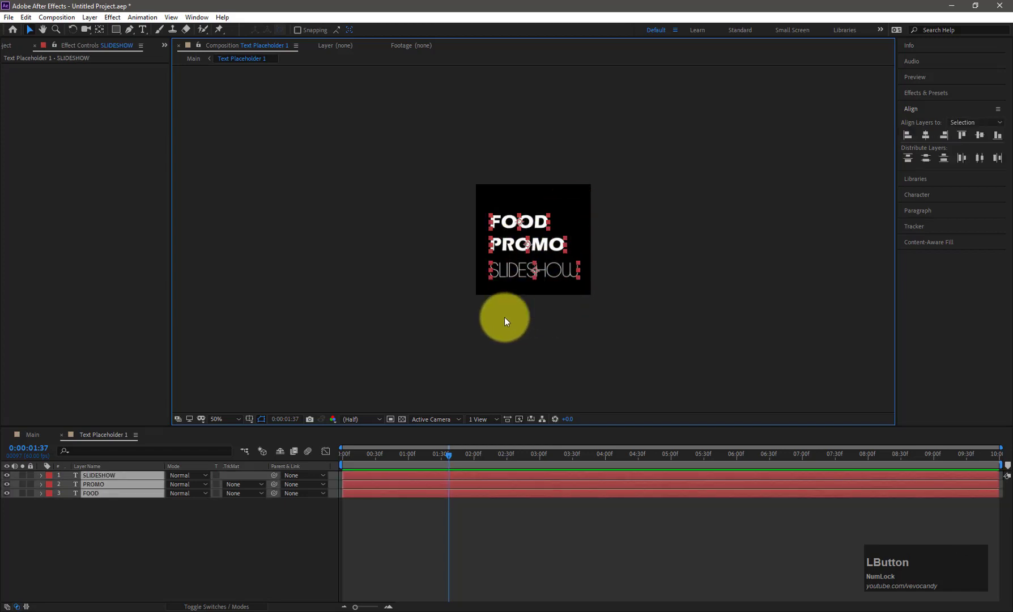
pyautogui.click(906, 135)
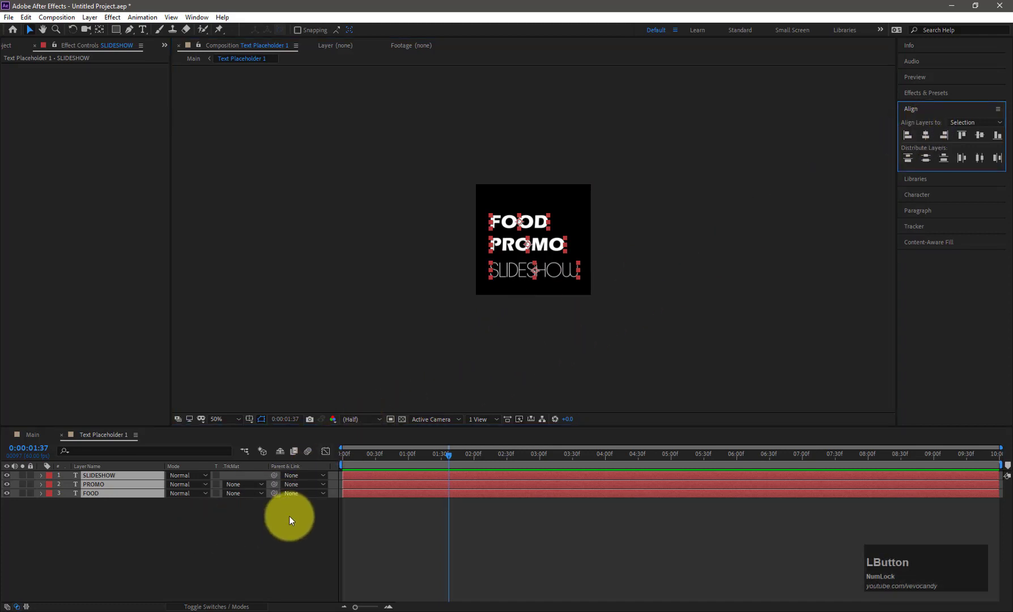
# At 1 second, shift all three text layers left, with FOOD at X 124, and add Position keyframes.
pyautogui.press('p')
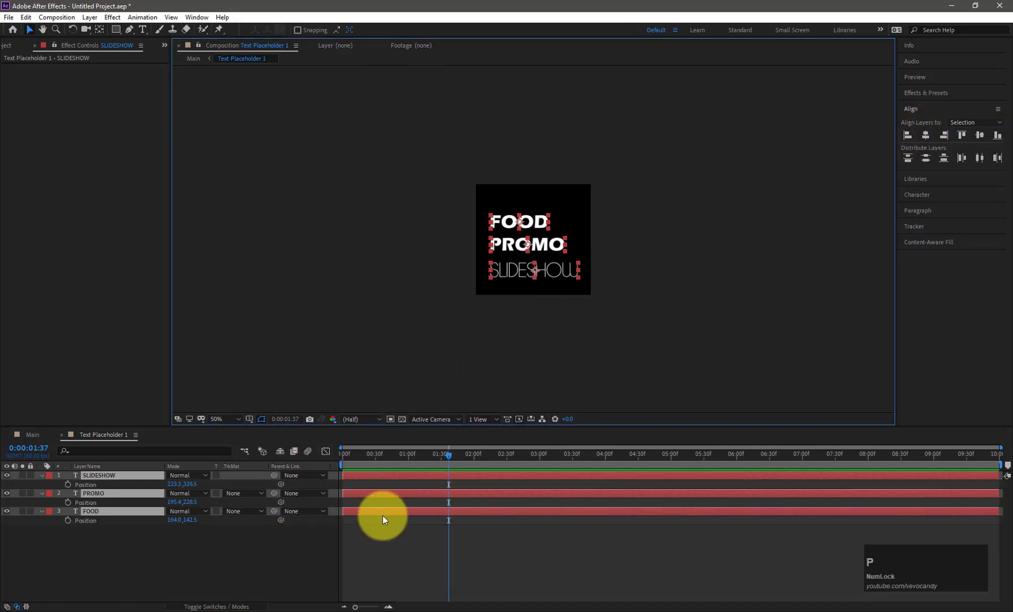
pyautogui.click(407, 456)
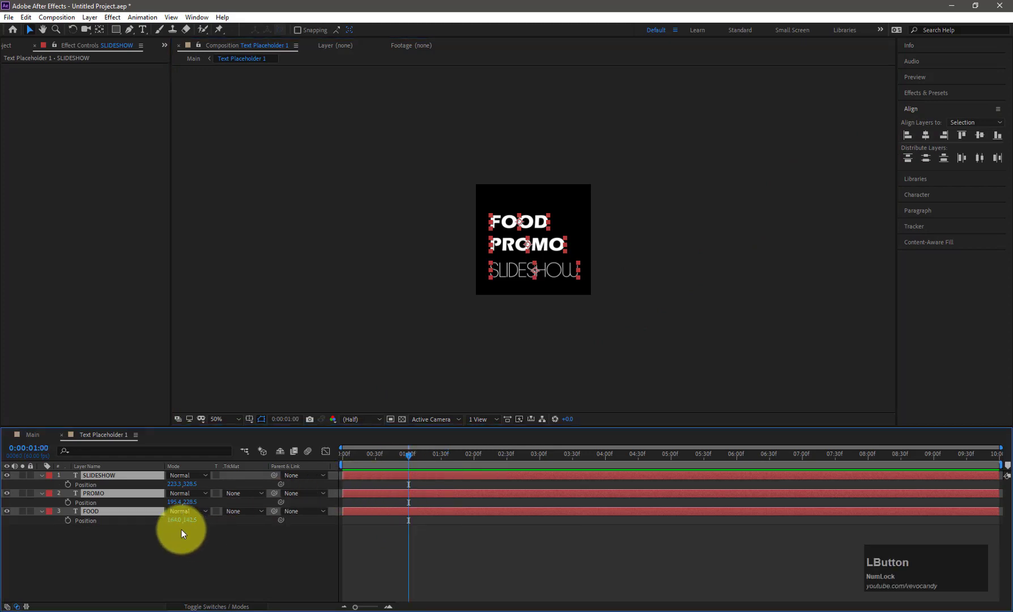
pyautogui.moveTo(174, 520); pyautogui.dragTo(151, 519)
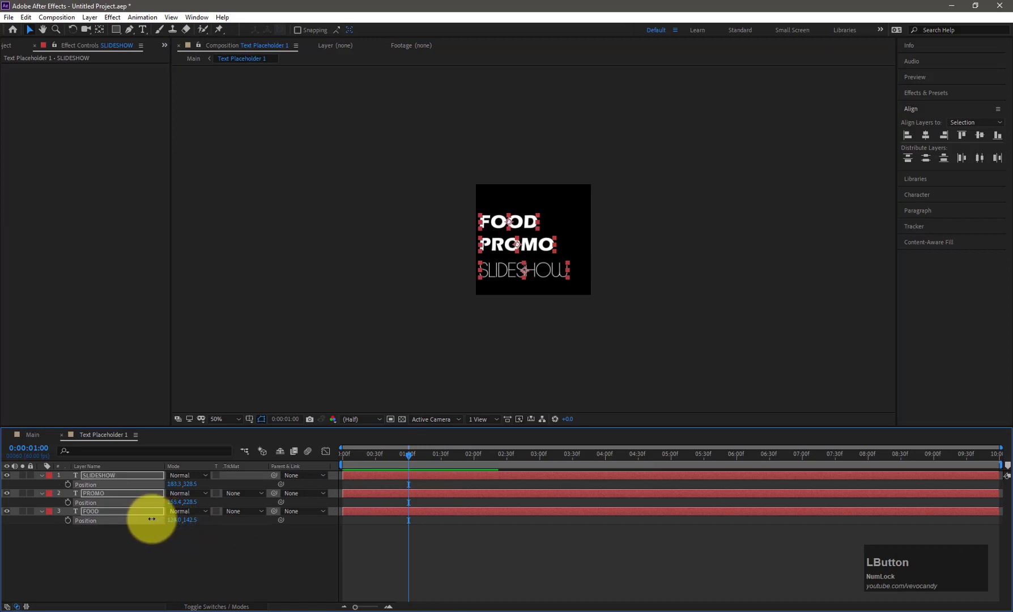
pyautogui.click(68, 522)
# At time 0, move all three text layers out past the composition's left edge, with FOOD at X -233.
pyautogui.moveTo(346, 457); pyautogui.dragTo(337, 456)
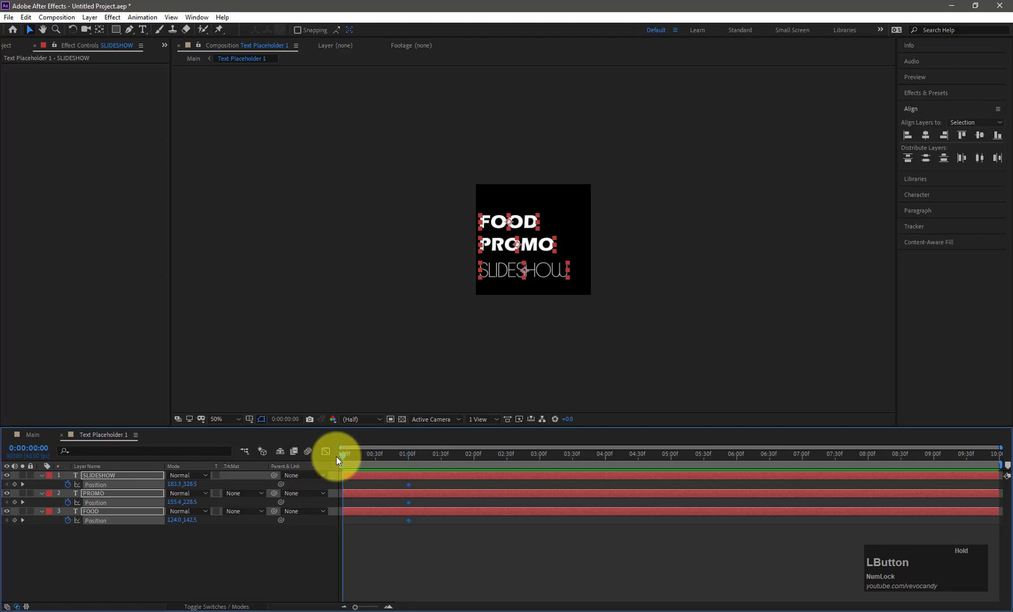
pyautogui.moveTo(173, 521); pyautogui.dragTo(1, 517)
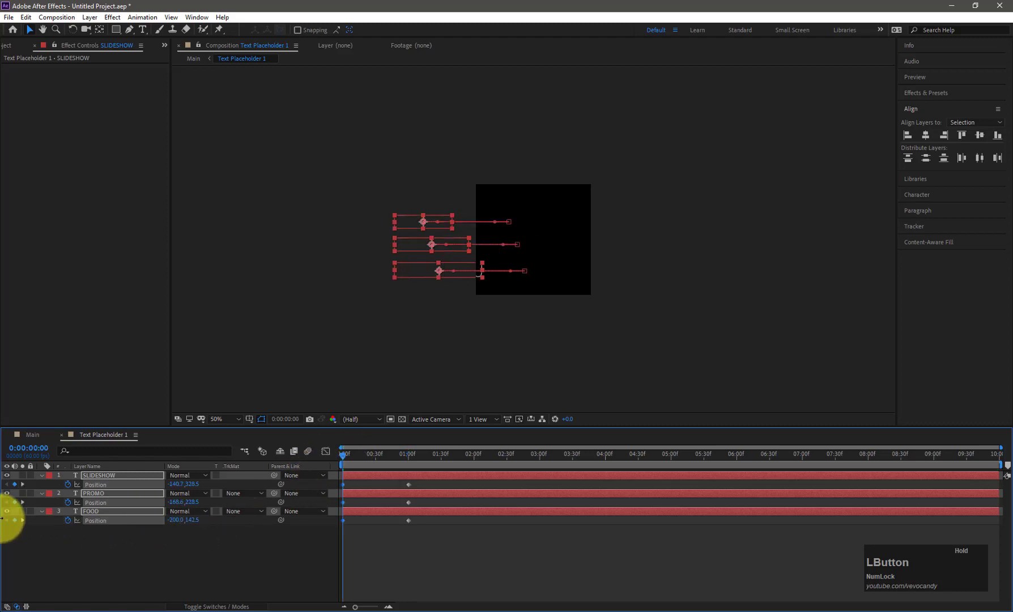
pyautogui.moveTo(174, 520); pyautogui.dragTo(158, 519)
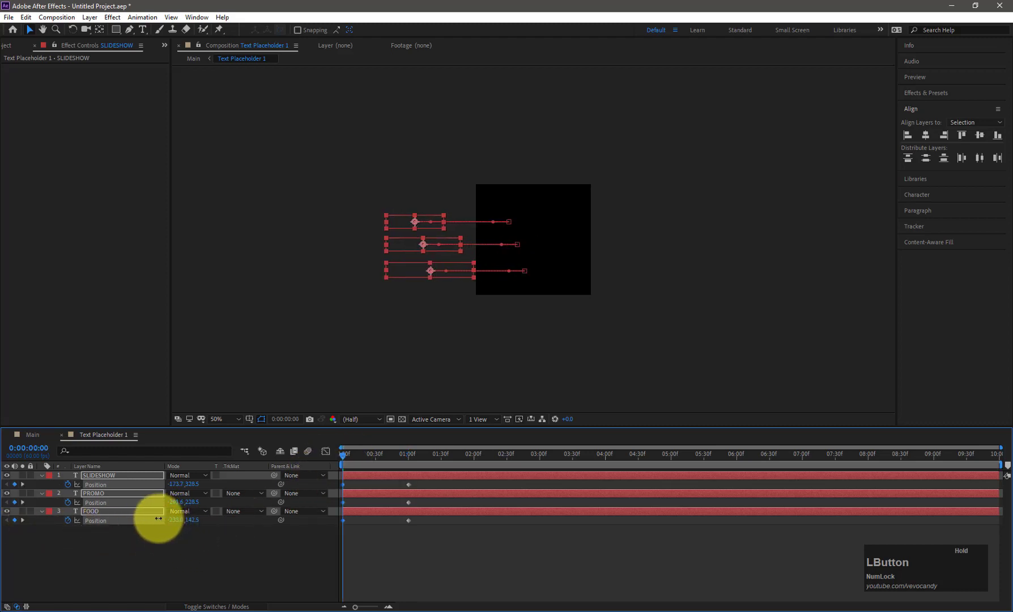
# Apply Easy Ease to all Position keyframes of the three text layers.
pyautogui.moveTo(423, 486); pyautogui.dragTo(340, 521)
pyautogui.rightClick(343, 520)
pyautogui.moveTo(360, 513)
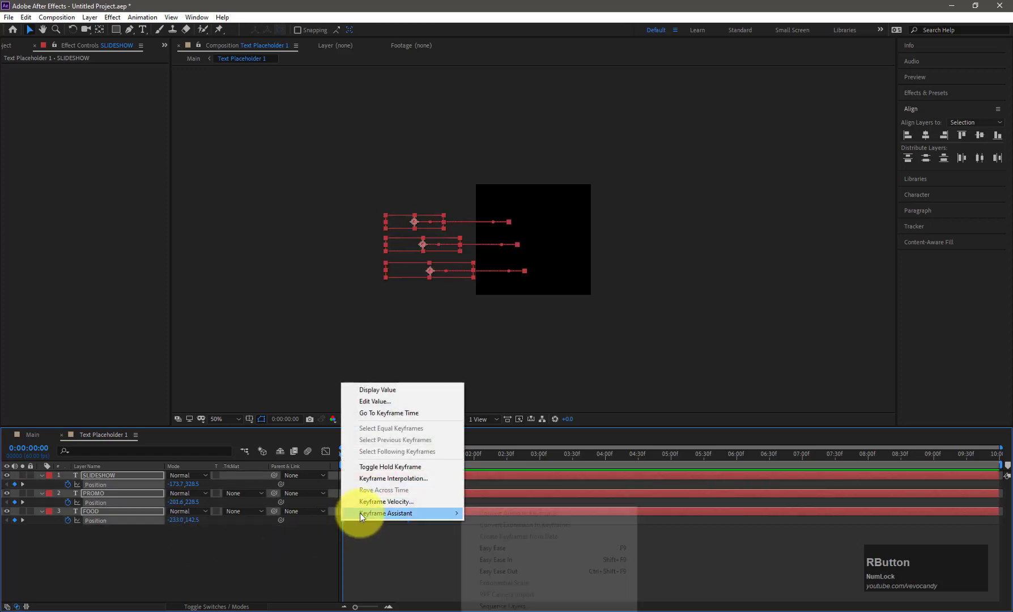
pyautogui.click(491, 545)
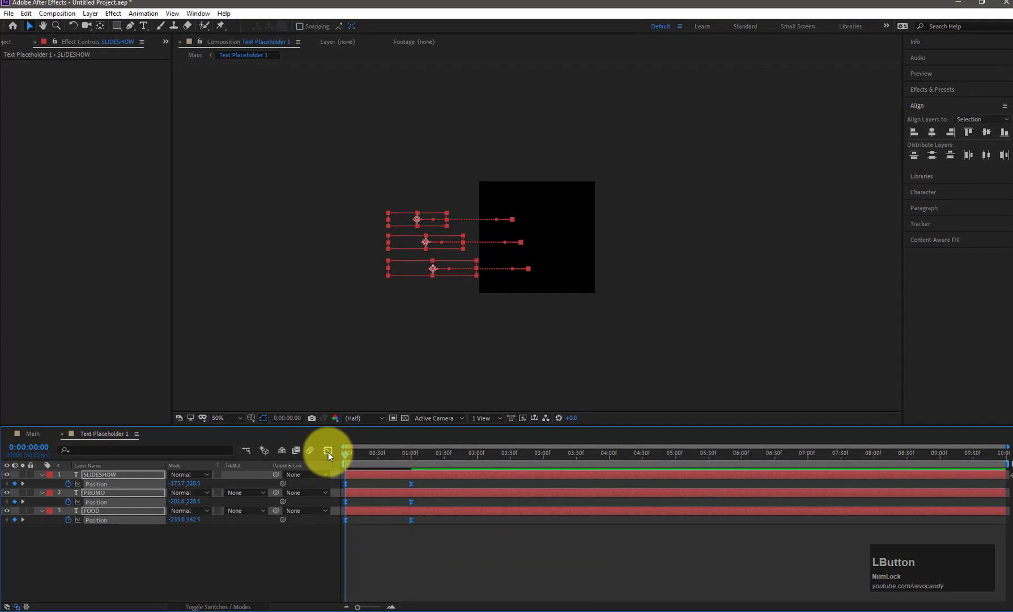
# Reshape the Position speed graph of the text layers to peak early and slow gradually into the last keyframes, and preview the animation.
pyautogui.click(326, 451)
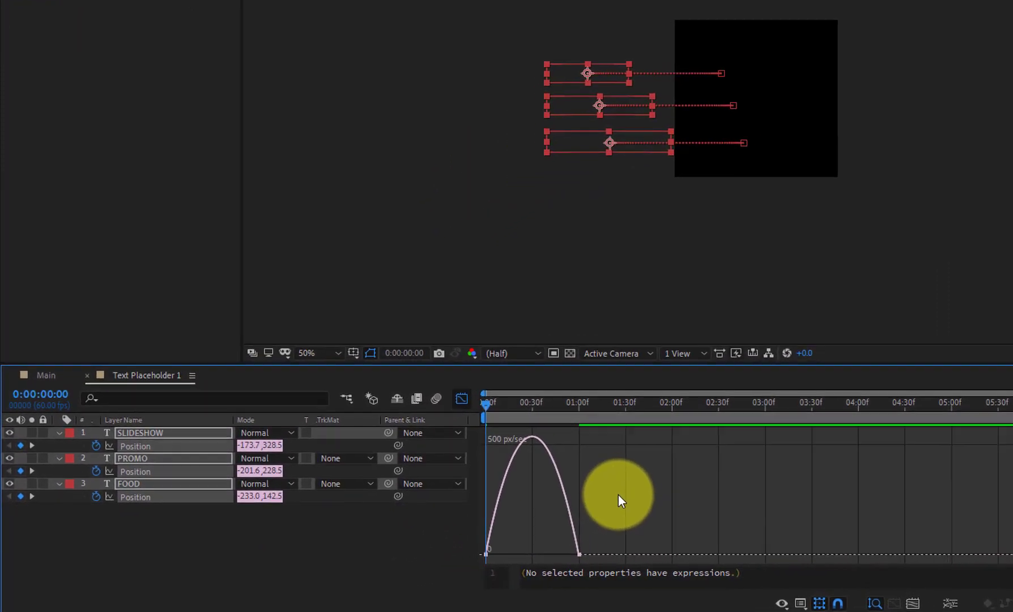
pyautogui.rightClick(566, 488)
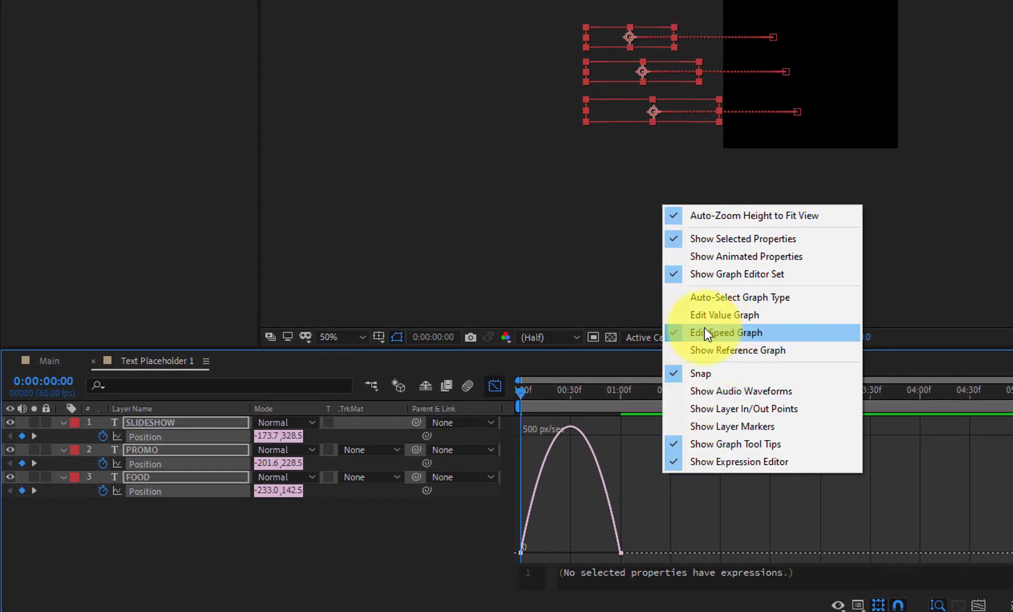
pyautogui.moveTo(659, 514); pyautogui.dragTo(601, 563)
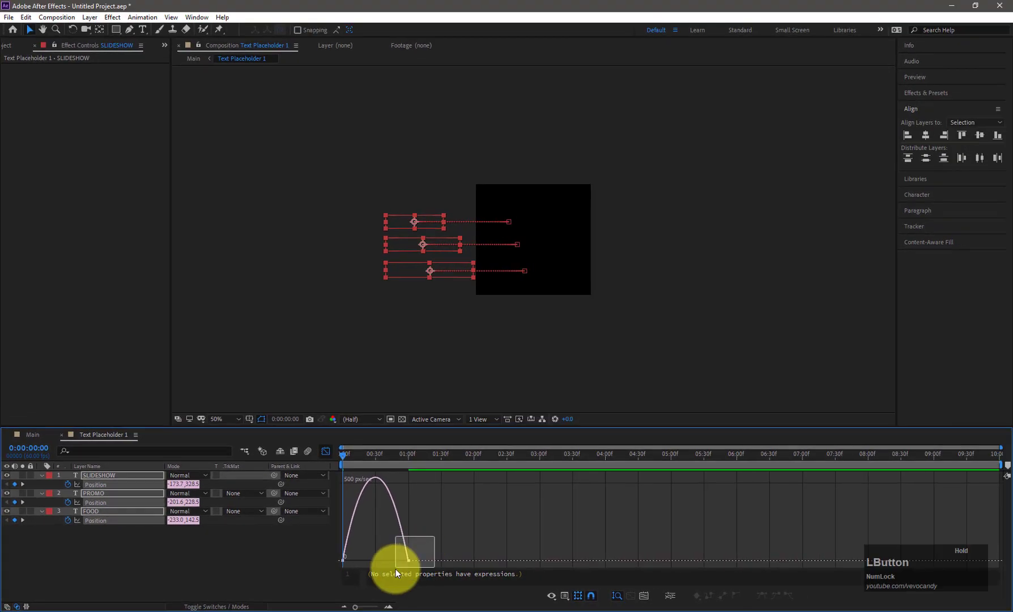
pyautogui.moveTo(396, 569); pyautogui.dragTo(359, 561)
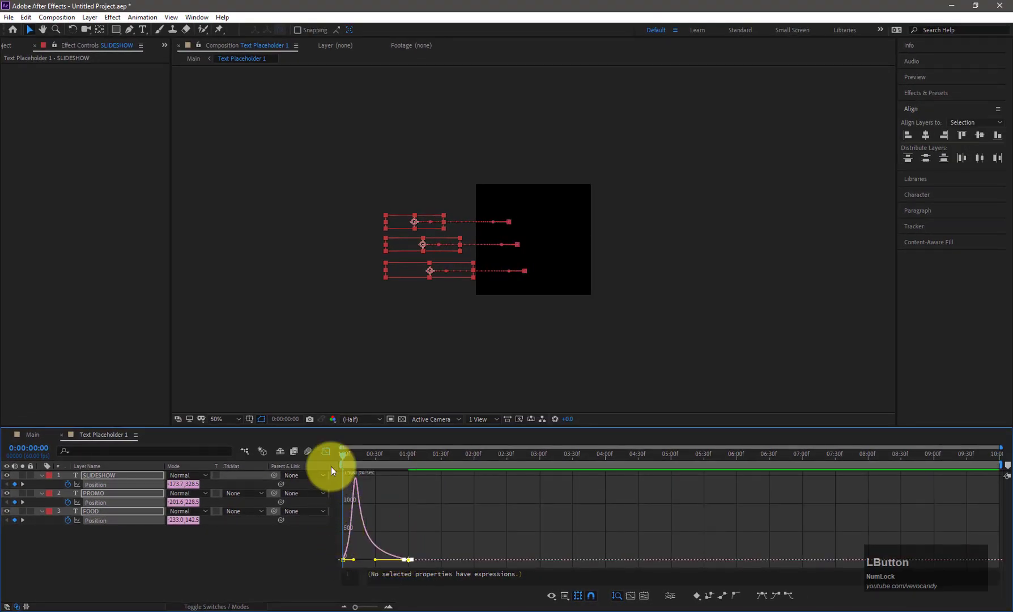
pyautogui.hotkey('shift', 'F5')
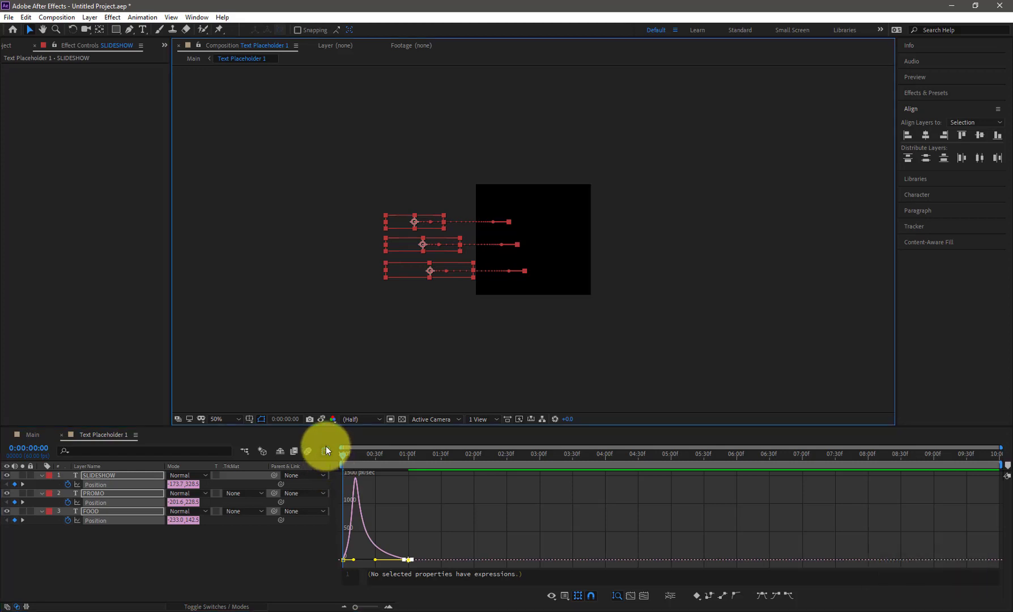
pyautogui.click(327, 452)
pyautogui.press('KP_0')
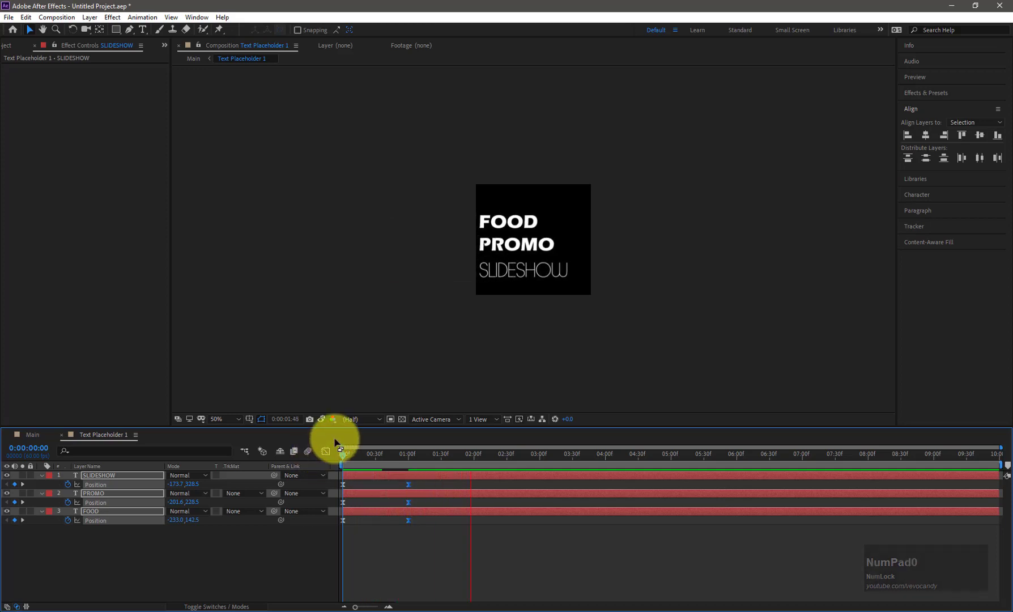
pyautogui.click(335, 437)
pyautogui.click(252, 540)
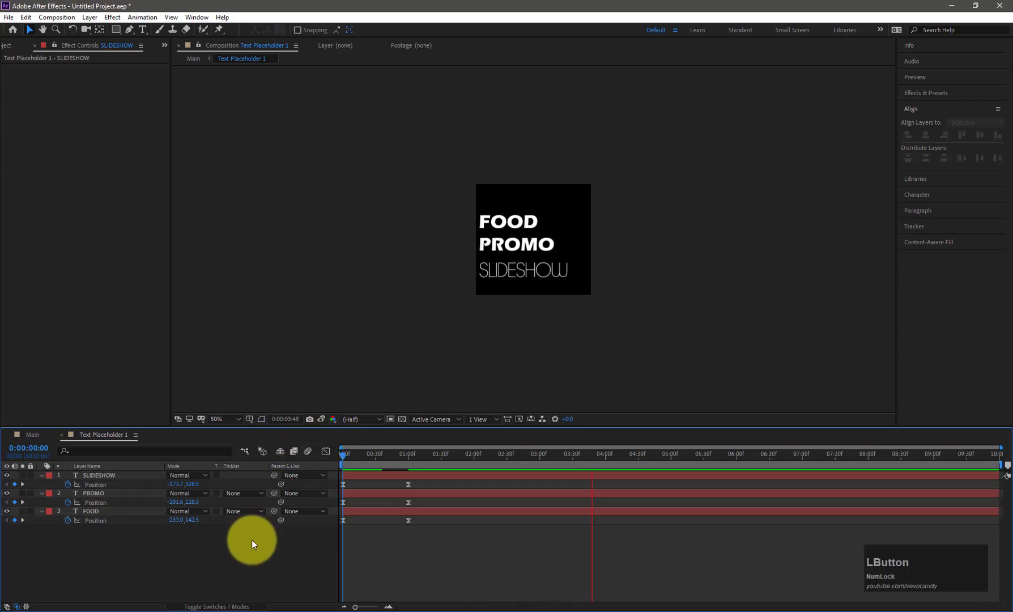
# Stagger the text layers so PROMO starts at frame 5 and SLIDESHOW at frame 10, and preview the result.
pyautogui.click(368, 455)
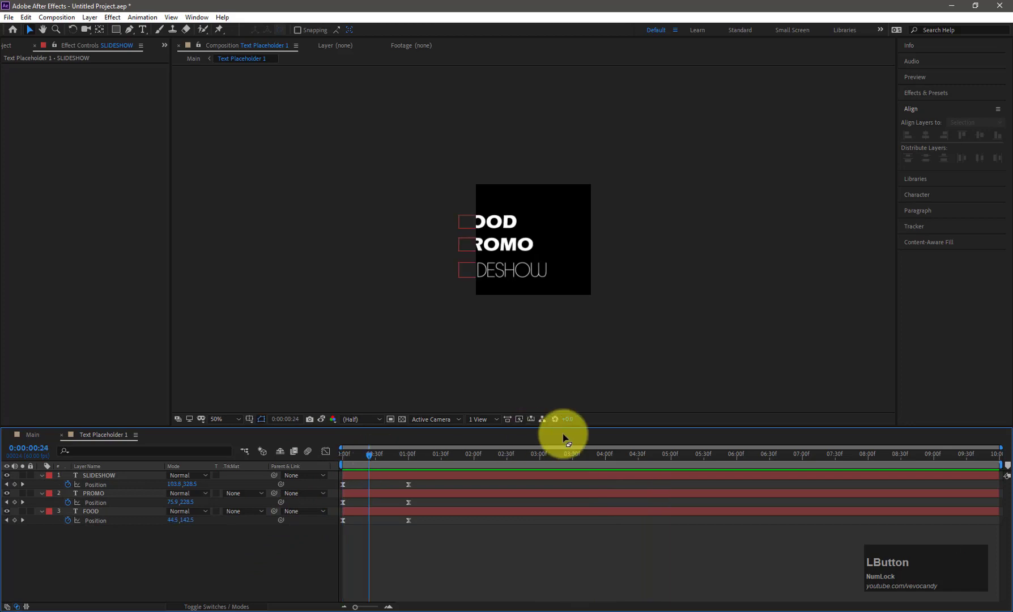
pyautogui.moveTo(1001, 448); pyautogui.dragTo(423, 449)
pyautogui.moveTo(501, 425); pyautogui.dragTo(492, 425)
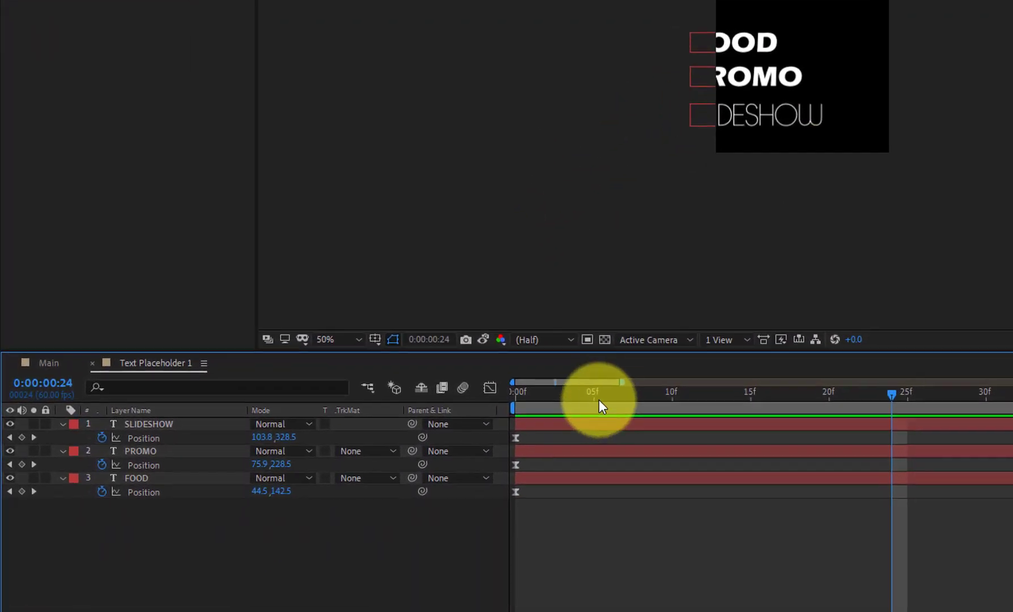
pyautogui.click(600, 396)
pyautogui.click(592, 449)
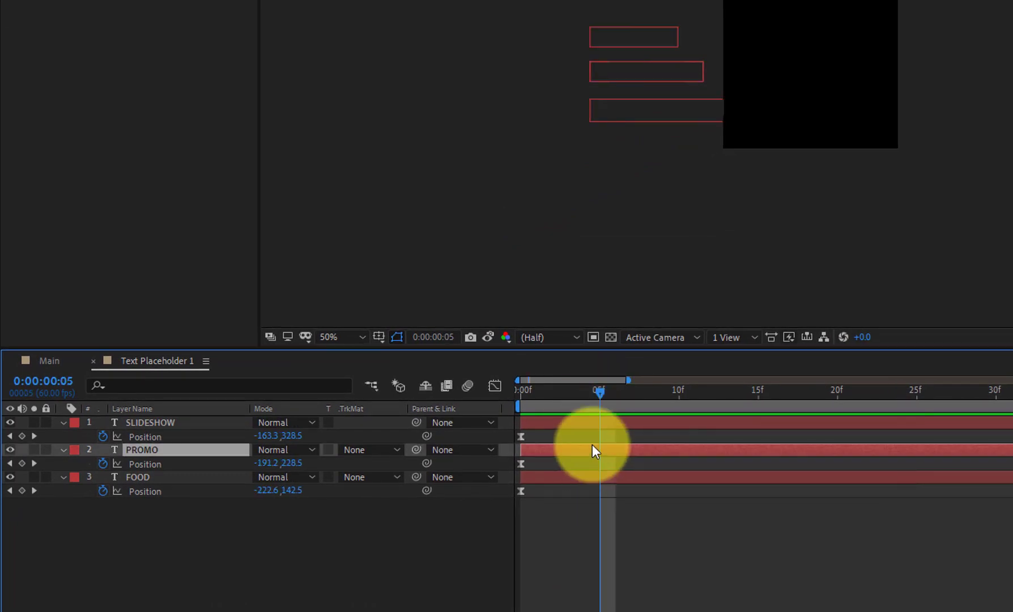
pyautogui.moveTo(592, 449); pyautogui.dragTo(828, 430)
pyautogui.click(679, 395)
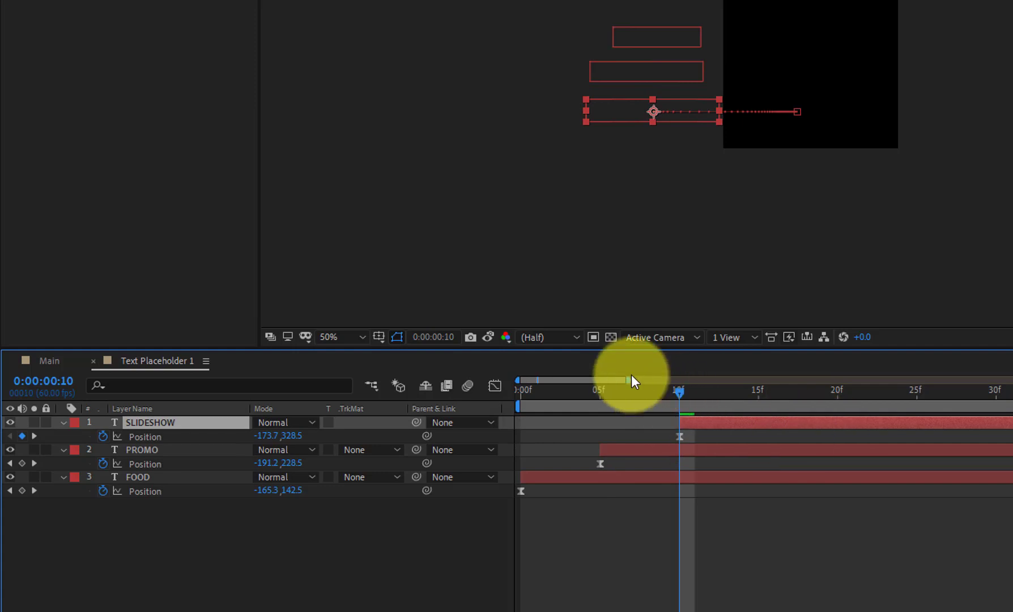
pyautogui.moveTo(628, 380); pyautogui.dragTo(1009, 391)
pyautogui.press('KP_0')
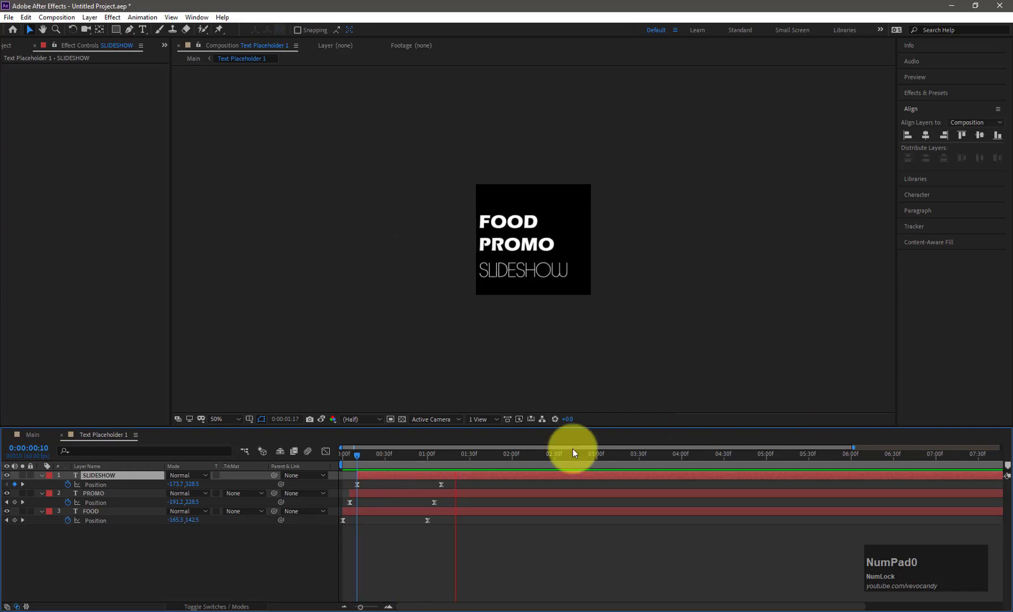
# In the Main composition, keyframe Shape 1's Position at 2 seconds, and at time 0 move it past the left edge with X -965.3.
pyautogui.click(28, 435)
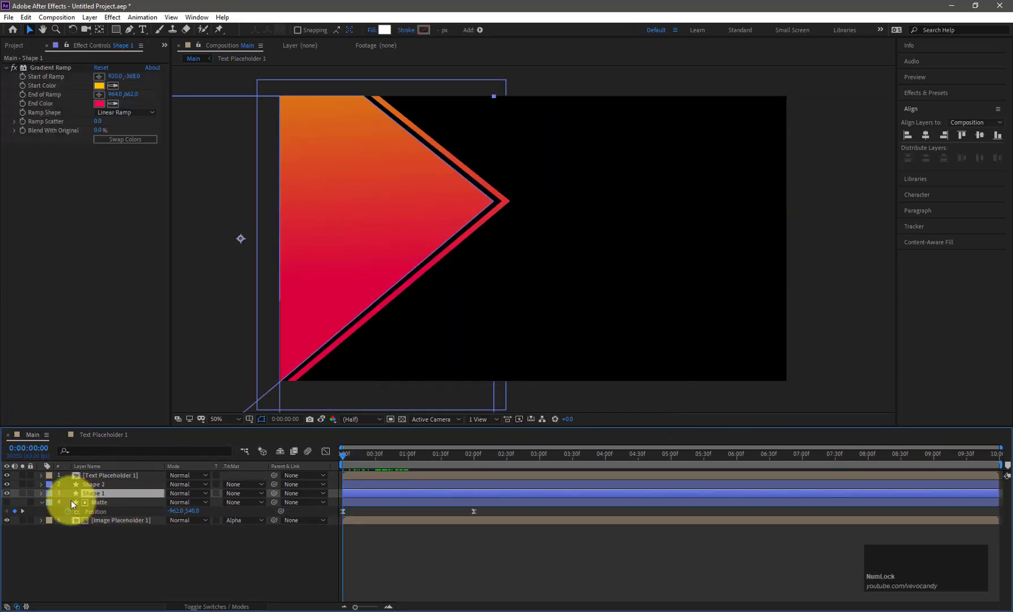
pyautogui.press('p')
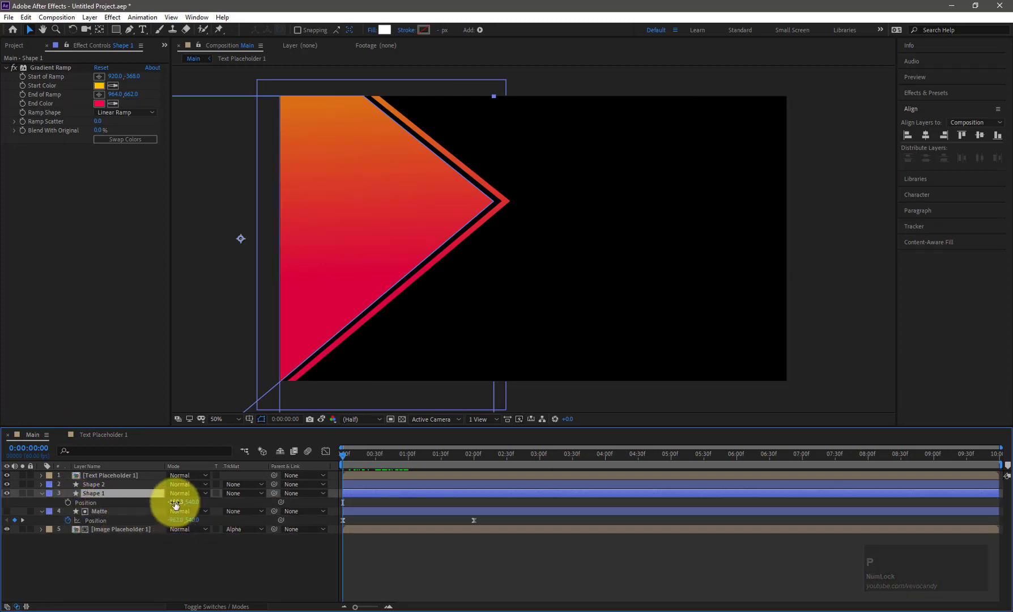
pyautogui.click(473, 455)
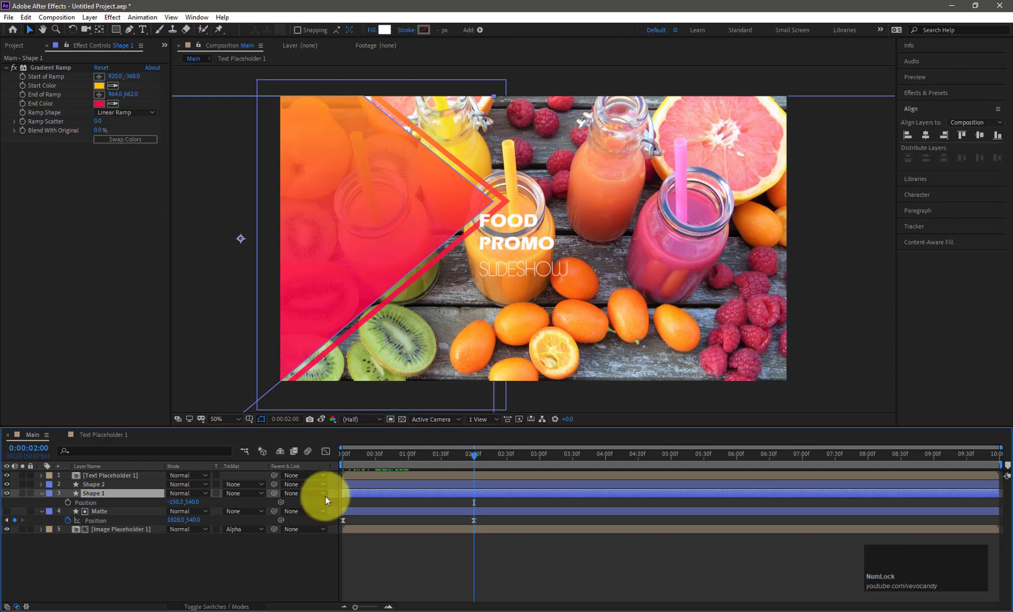
pyautogui.click(67, 502)
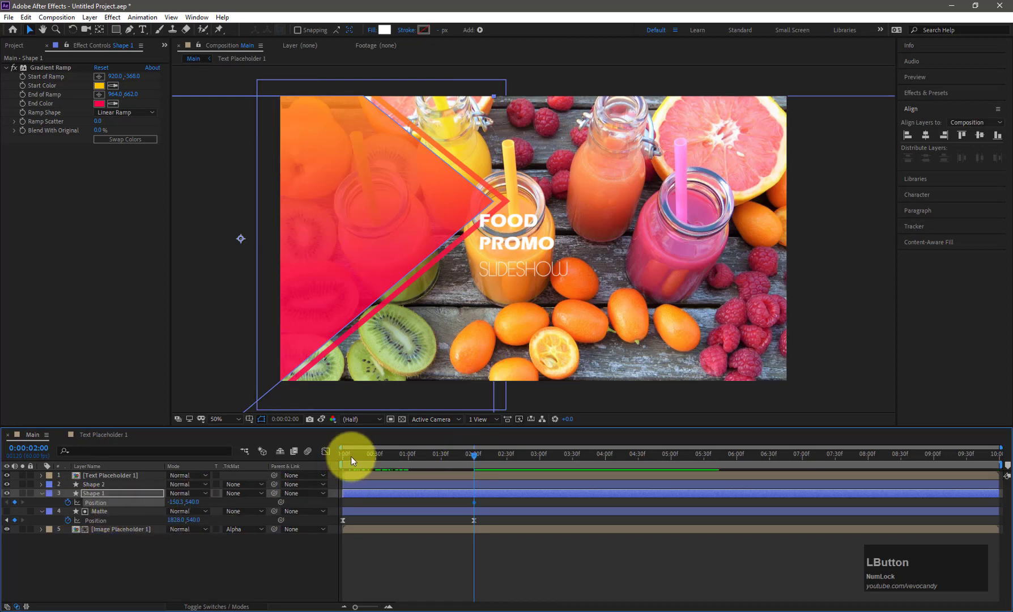
pyautogui.moveTo(351, 456); pyautogui.dragTo(334, 455)
pyautogui.moveTo(172, 503); pyautogui.dragTo(11, 525)
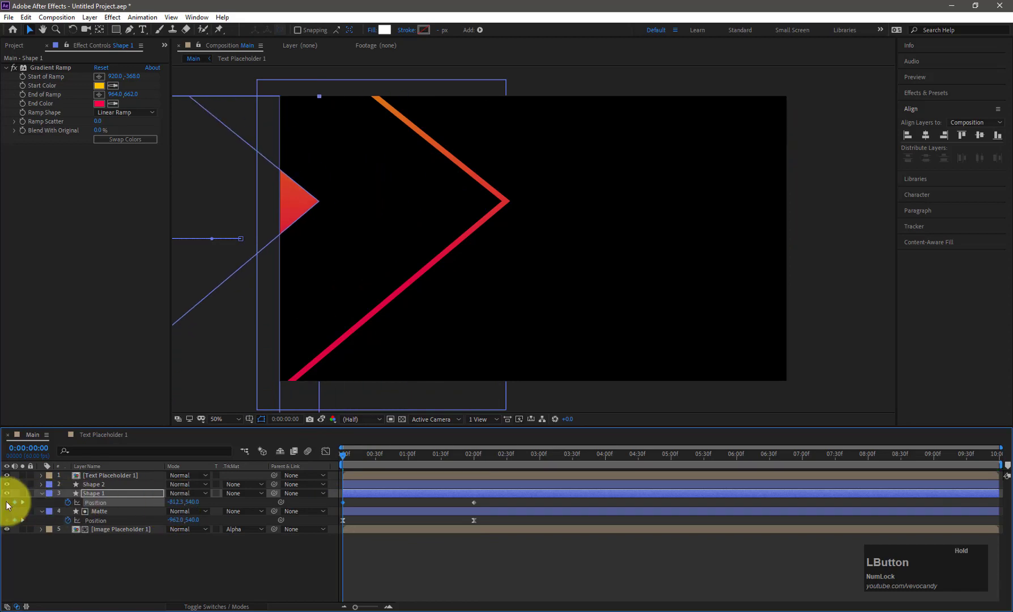
pyautogui.moveTo(163, 503); pyautogui.dragTo(107, 514)
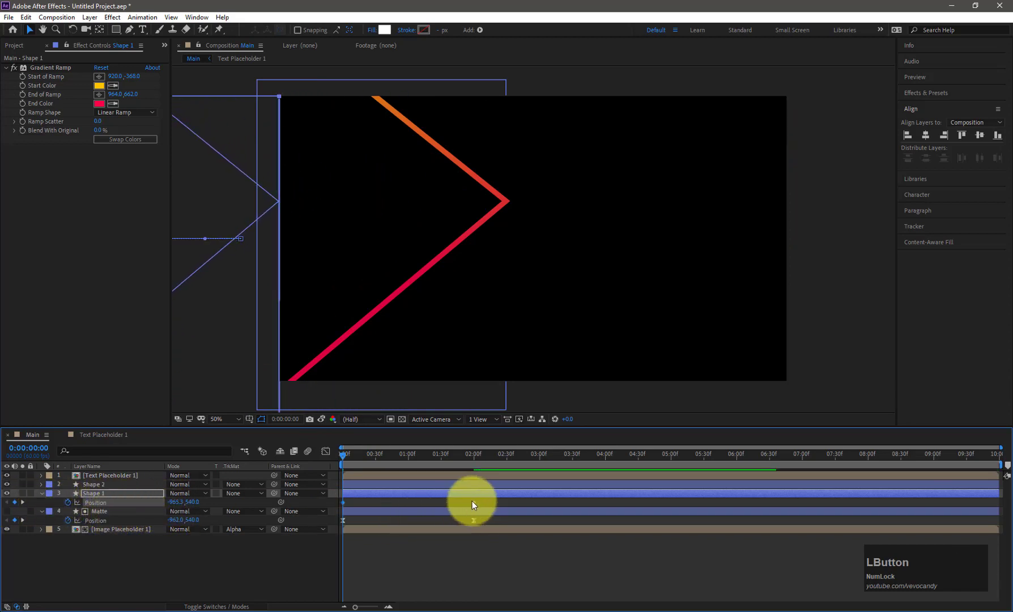
# Apply Easy Ease to both Shape 1 Position keyframes and reshape the speed graph to peak early and slow gradually into the last keyframe.
pyautogui.moveTo(480, 499); pyautogui.dragTo(339, 507)
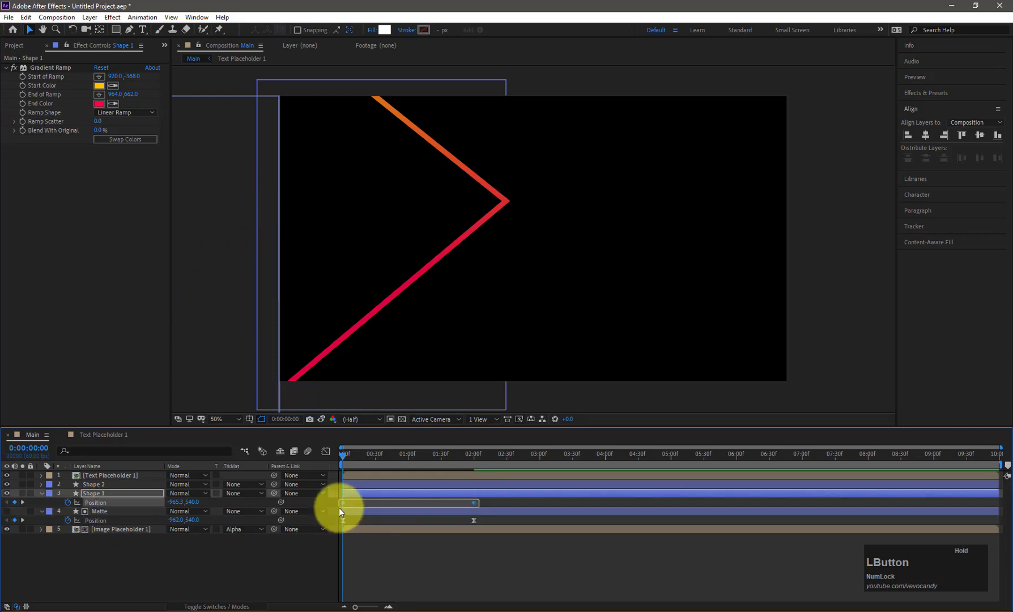
pyautogui.rightClick(342, 503)
pyautogui.moveTo(385, 496)
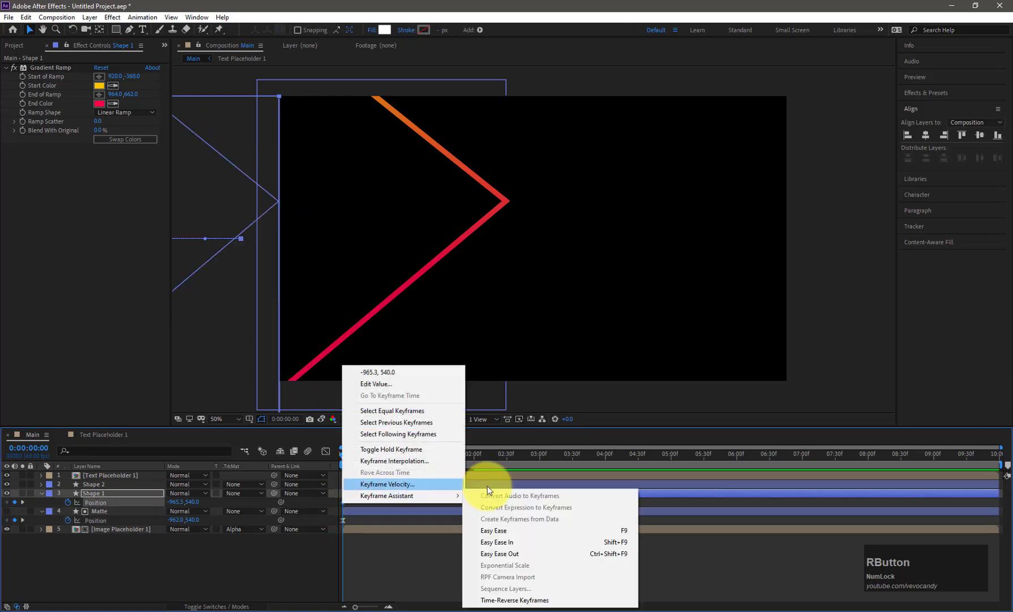
pyautogui.click(491, 531)
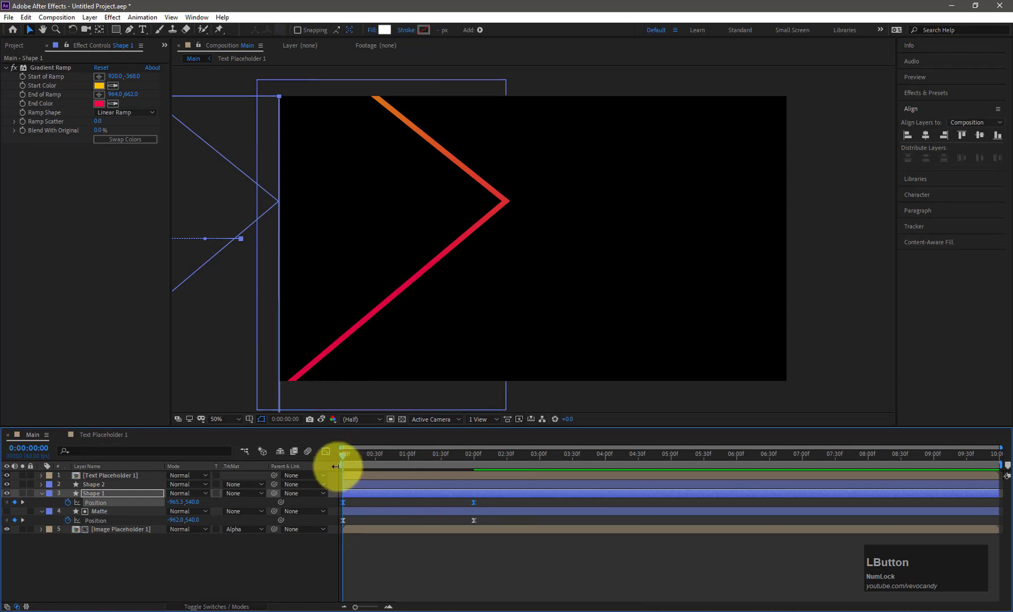
pyautogui.click(325, 451)
pyautogui.moveTo(464, 573); pyautogui.dragTo(402, 566)
pyautogui.click(326, 451)
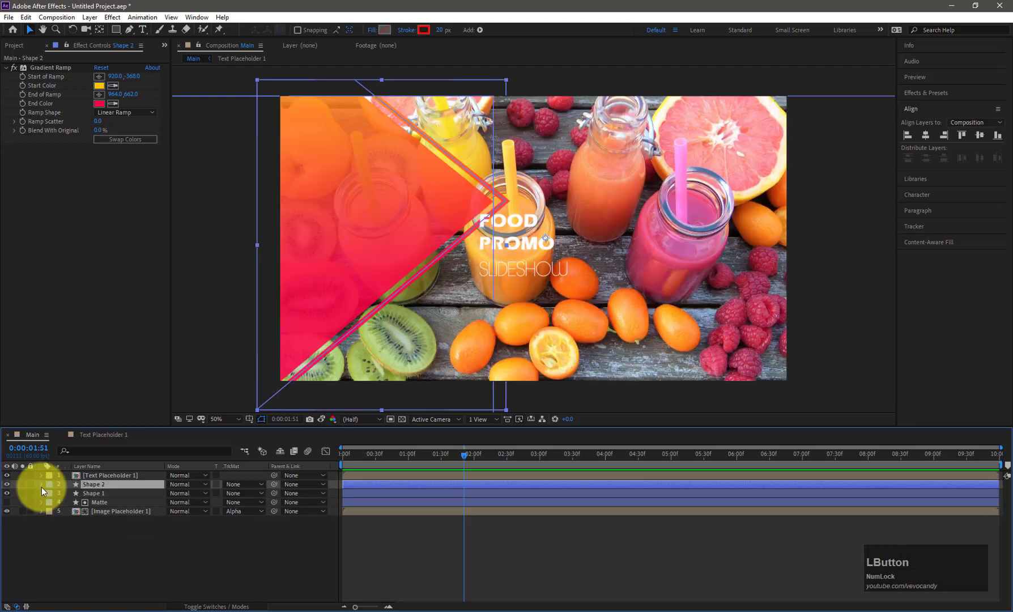
# Add a Trim Paths operator to the contents of the Shape 2 layer.
pyautogui.click(42, 485)
pyautogui.click(49, 513)
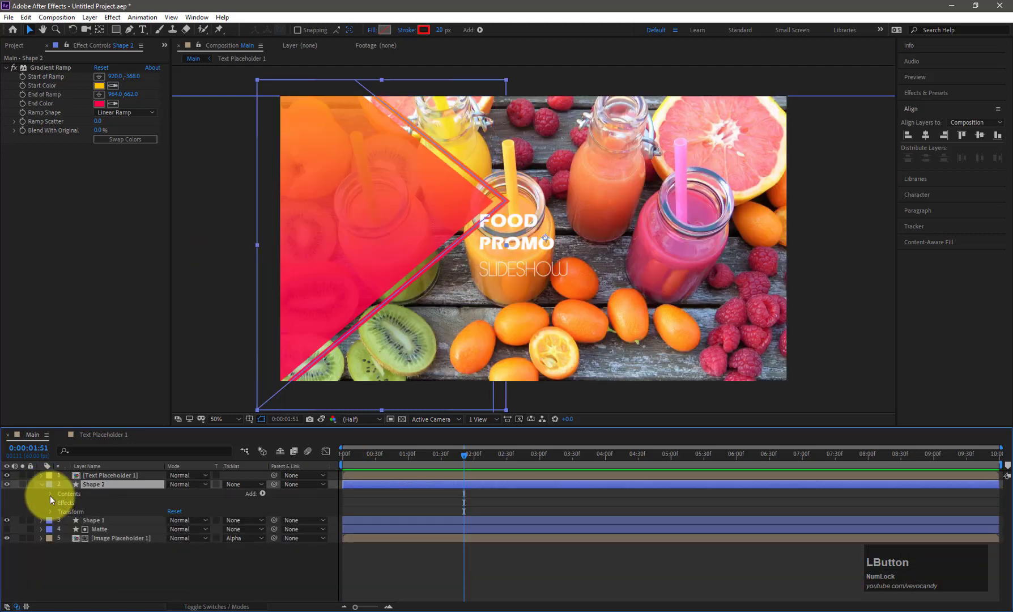
pyautogui.click(51, 494)
pyautogui.click(262, 494)
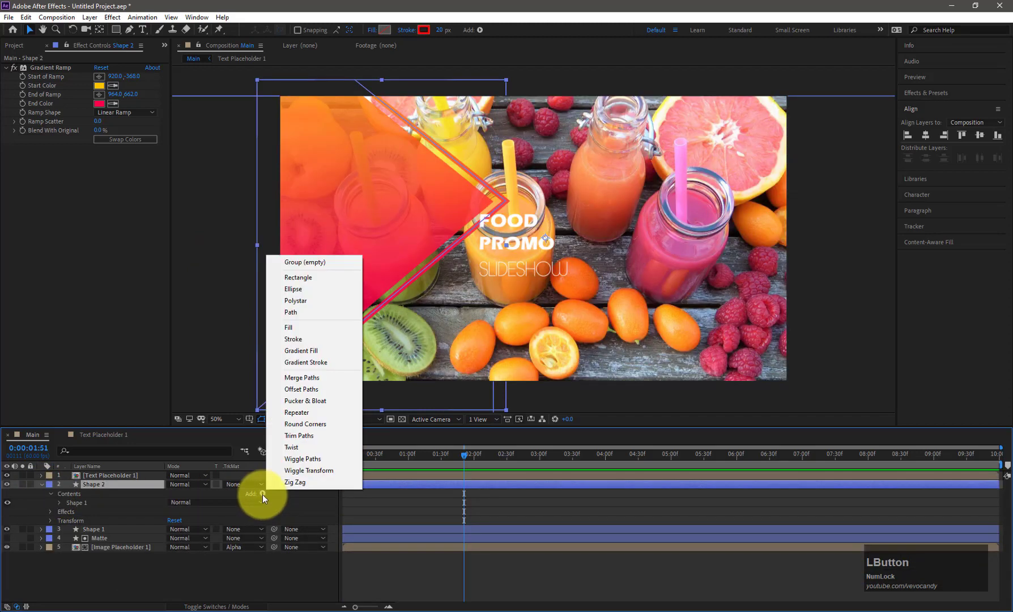
pyautogui.click(304, 437)
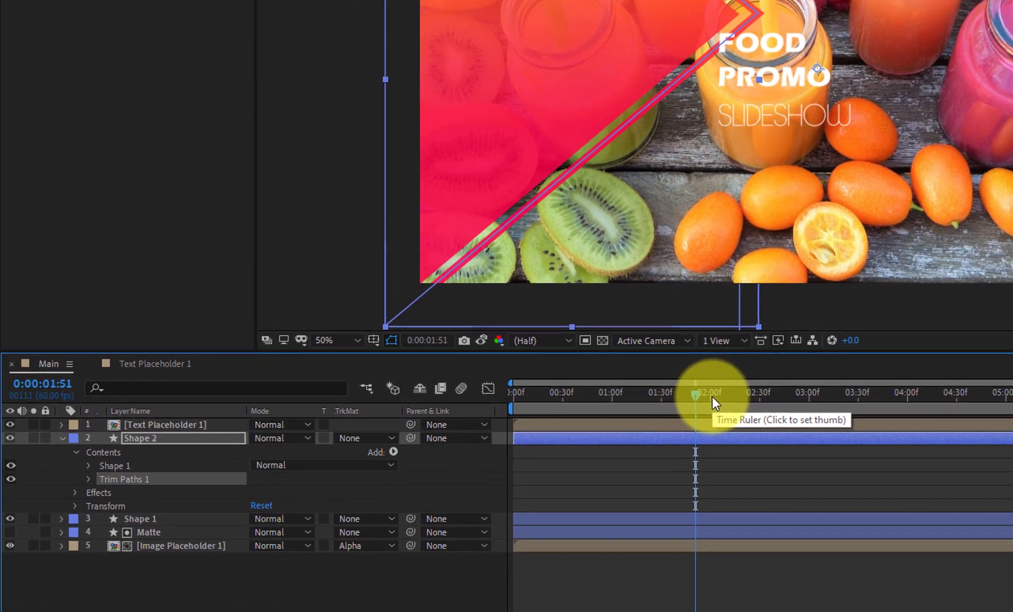
# Keyframe Shape 2's Trim Paths End at 100% at 2 seconds and 0% at time 0, and preview the animation.
pyautogui.click(722, 393)
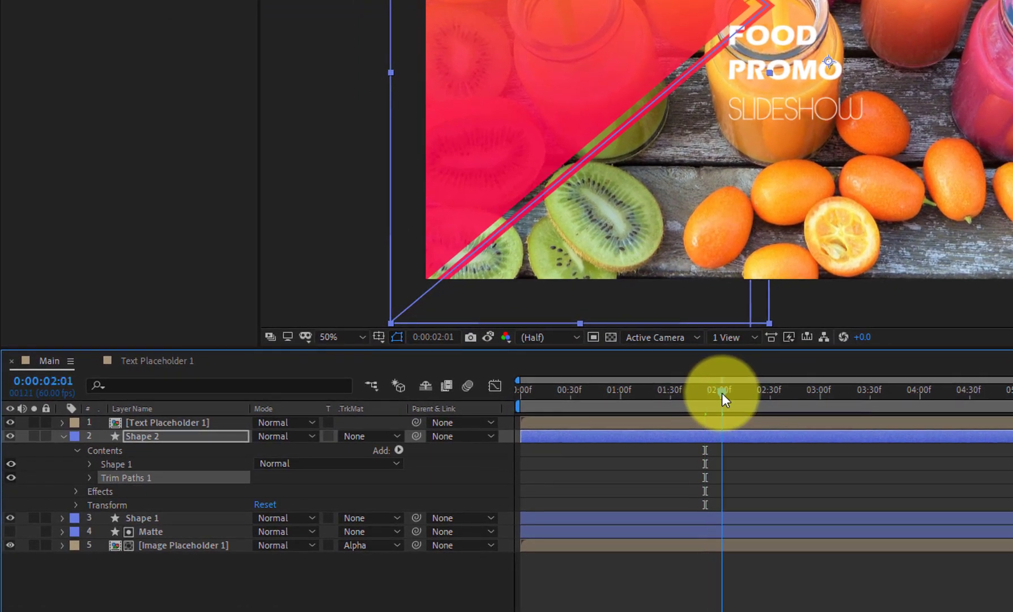
pyautogui.moveTo(722, 393); pyautogui.dragTo(720, 393)
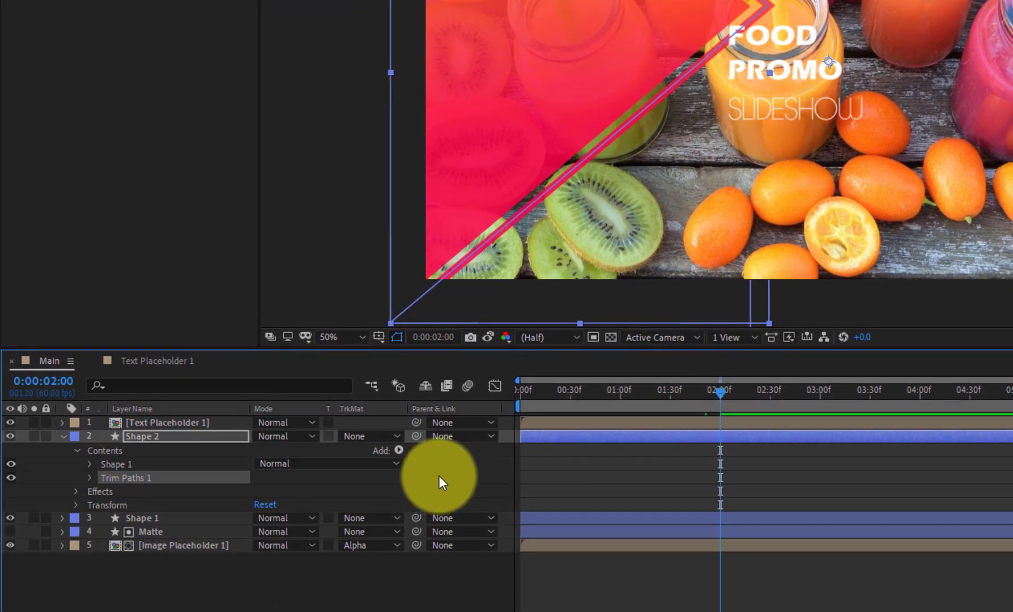
pyautogui.click(85, 477)
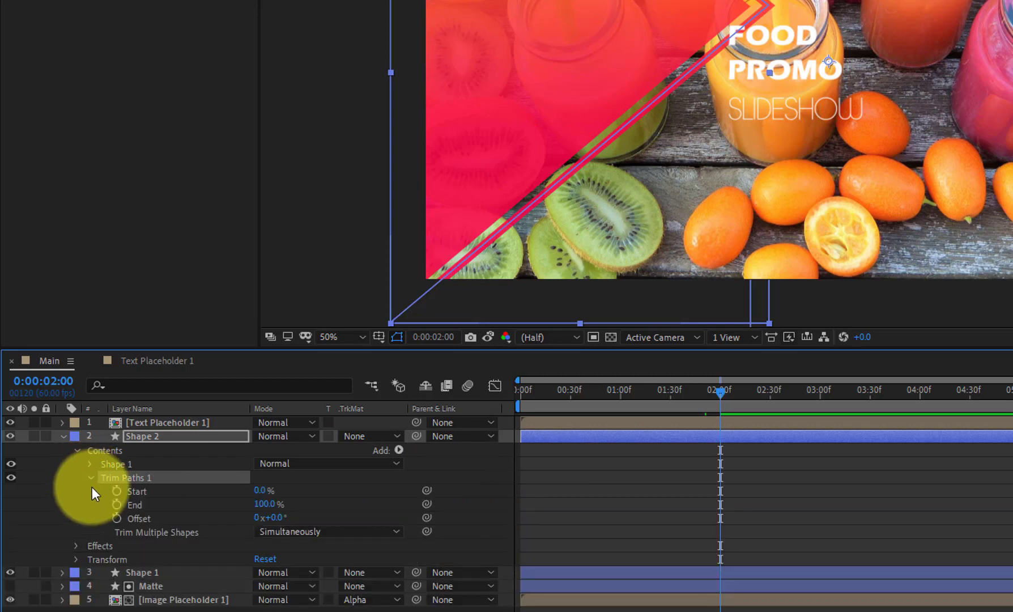
pyautogui.click(119, 506)
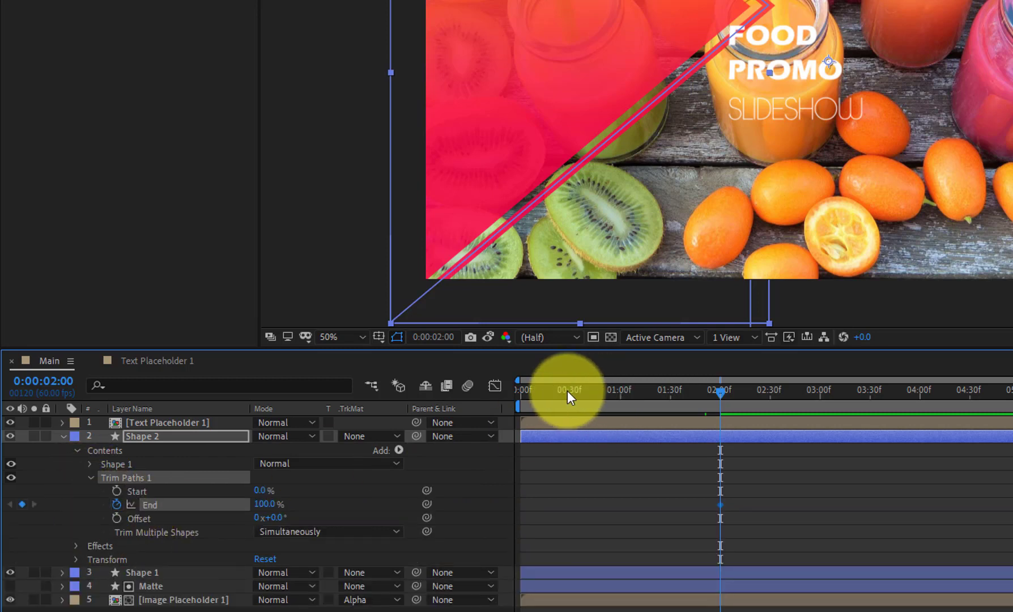
pyautogui.moveTo(568, 391); pyautogui.dragTo(519, 391)
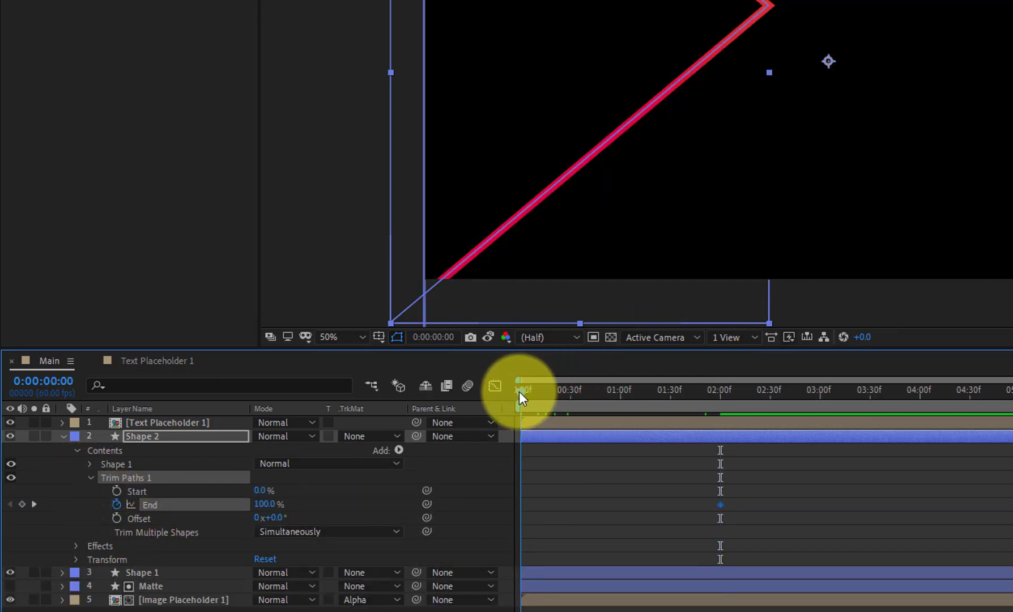
pyautogui.click(264, 504)
pyautogui.write('0')
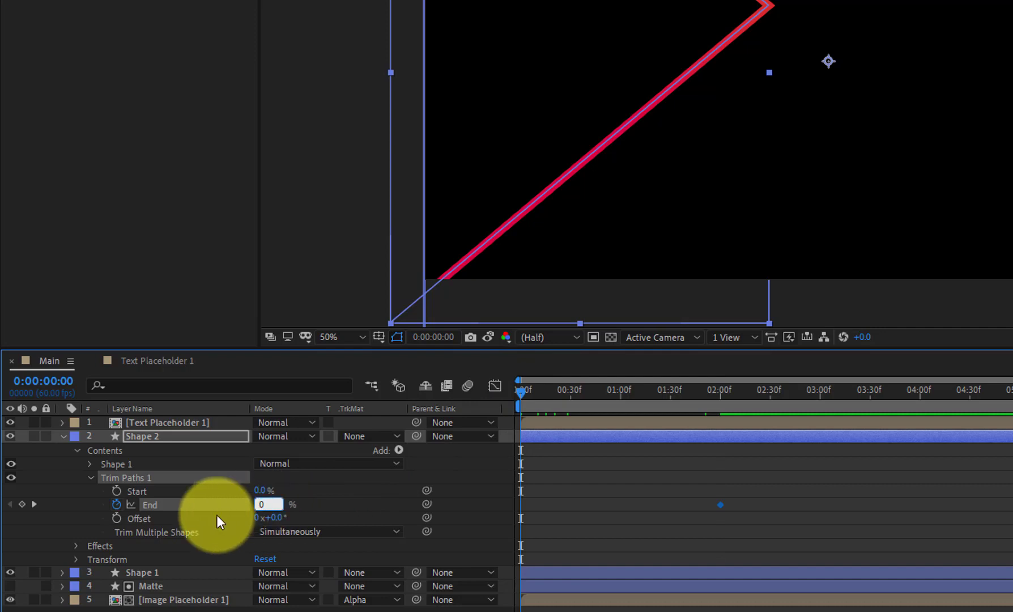
pyautogui.press('Return')
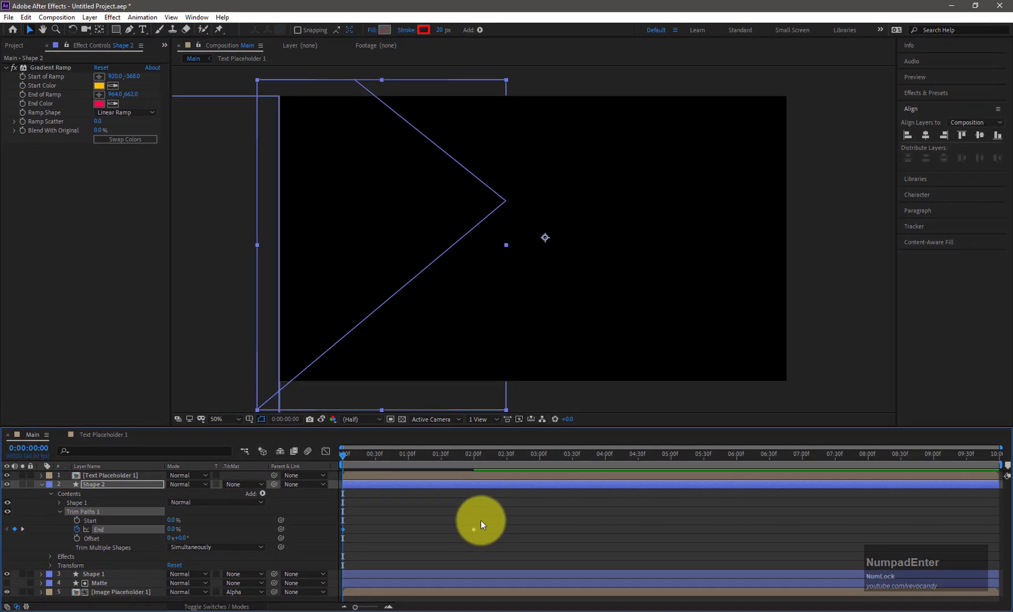
pyautogui.press('KP_0')
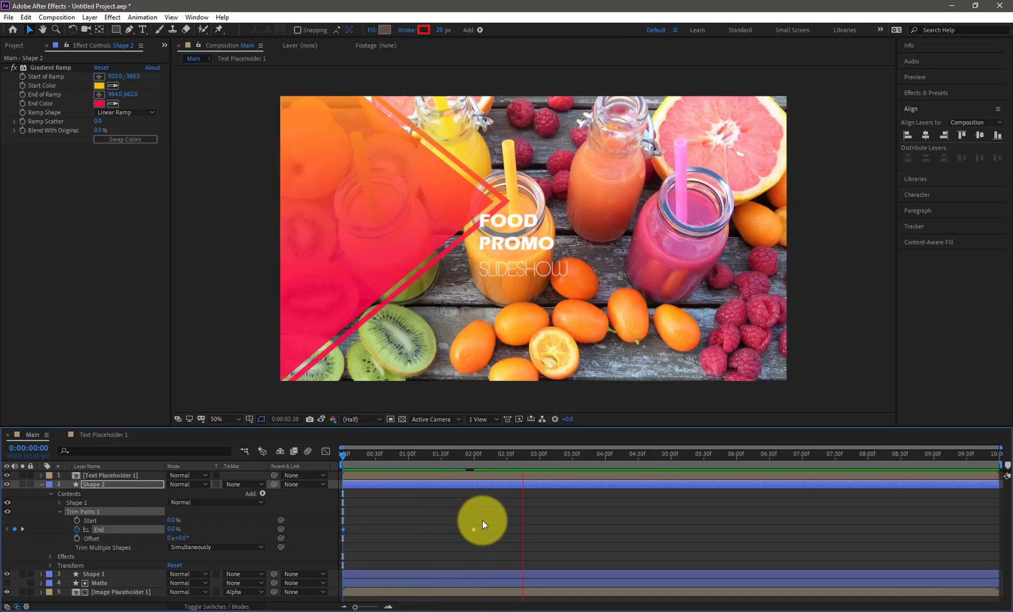
pyautogui.moveTo(451, 457); pyautogui.dragTo(472, 458)
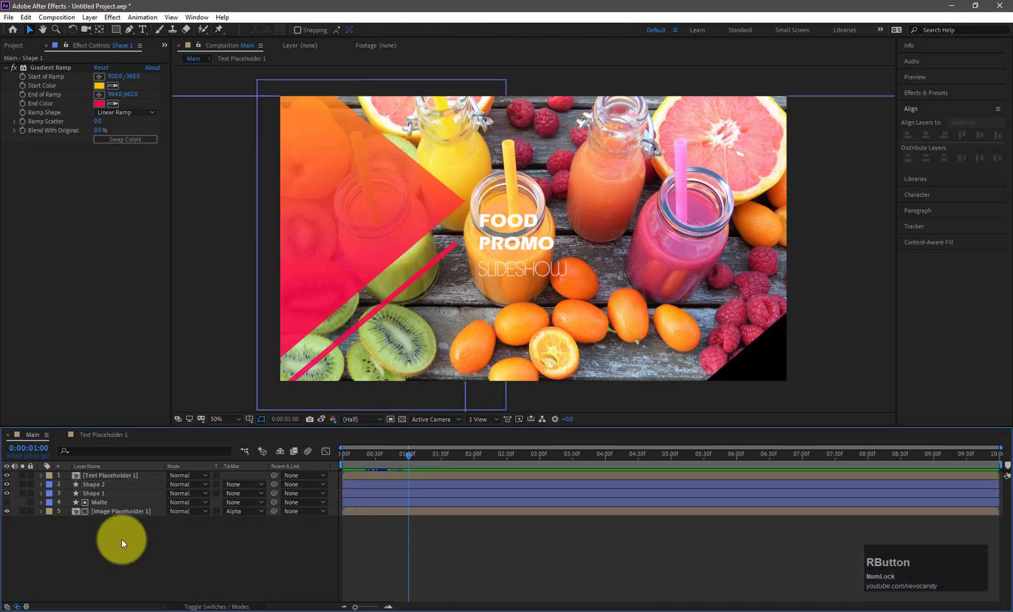
# Create a new shape layer in the Main composition and rename it Shape 3.
pyautogui.press('Tab')
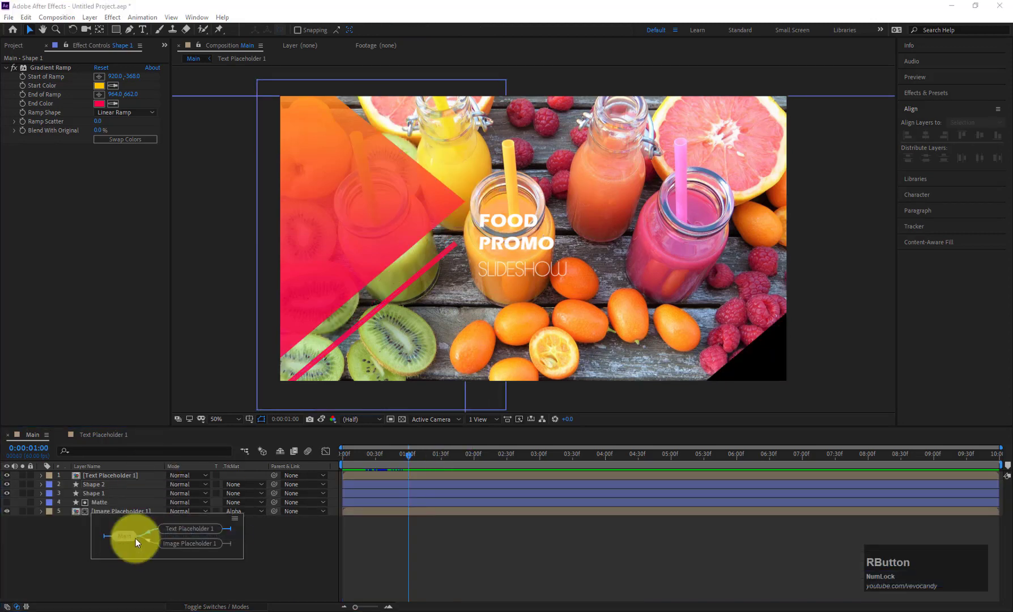
pyautogui.rightClick(103, 541)
pyautogui.moveTo(133, 424)
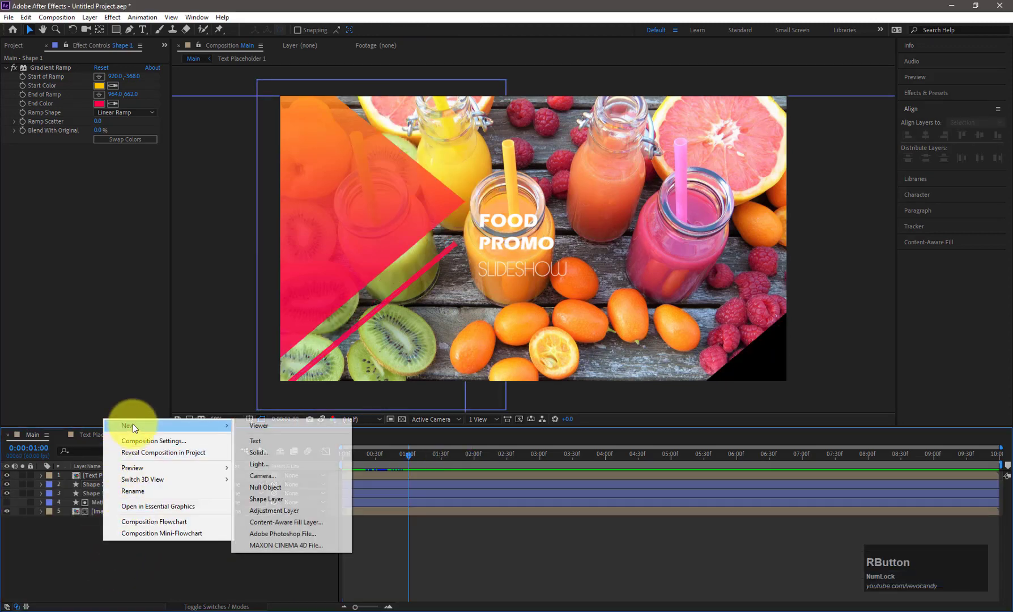
pyautogui.click(269, 500)
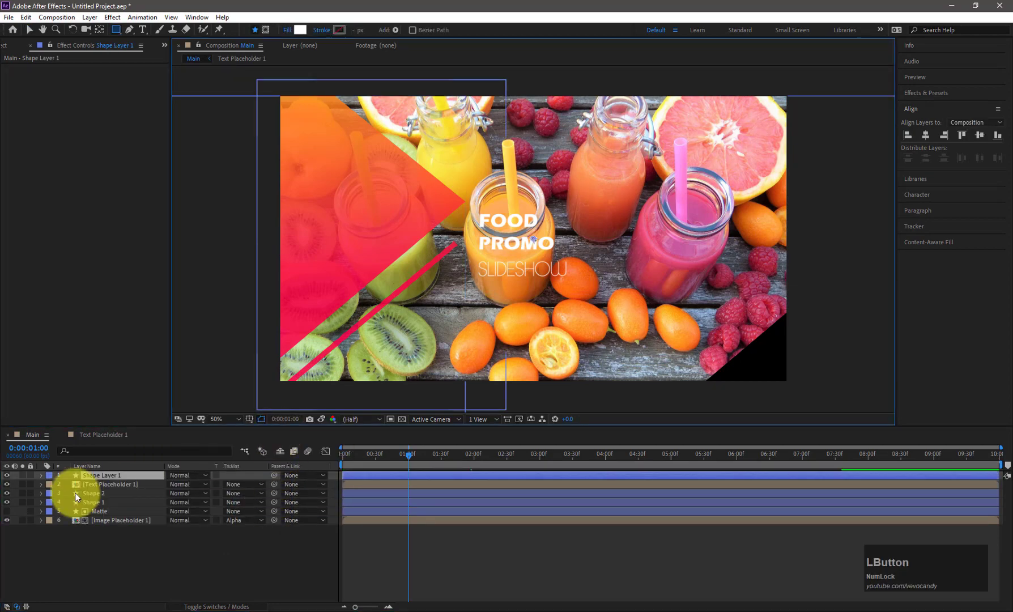
pyautogui.rightClick(93, 475)
pyautogui.click(126, 467)
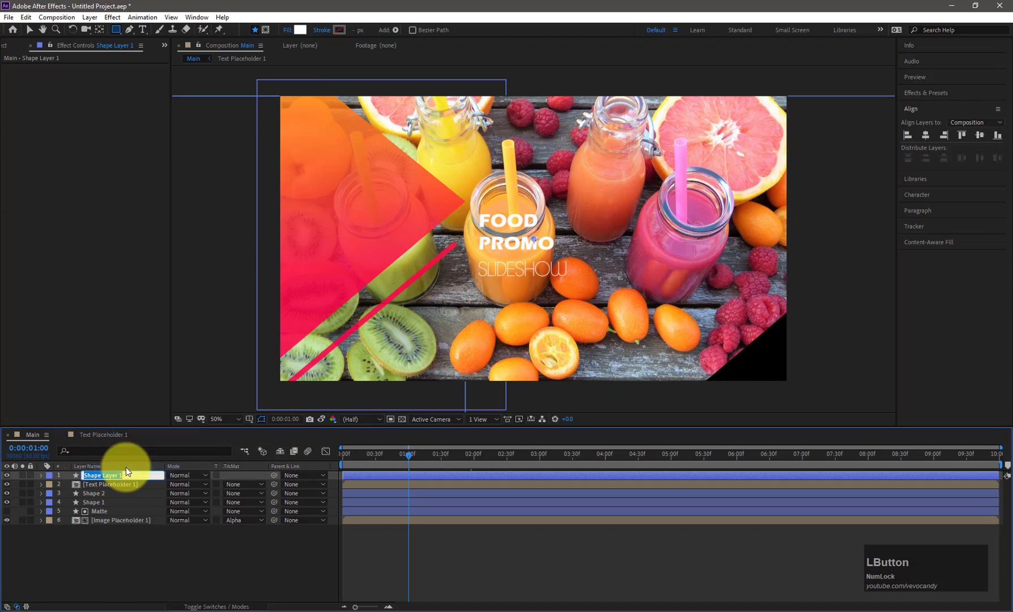
pyautogui.press('Right')
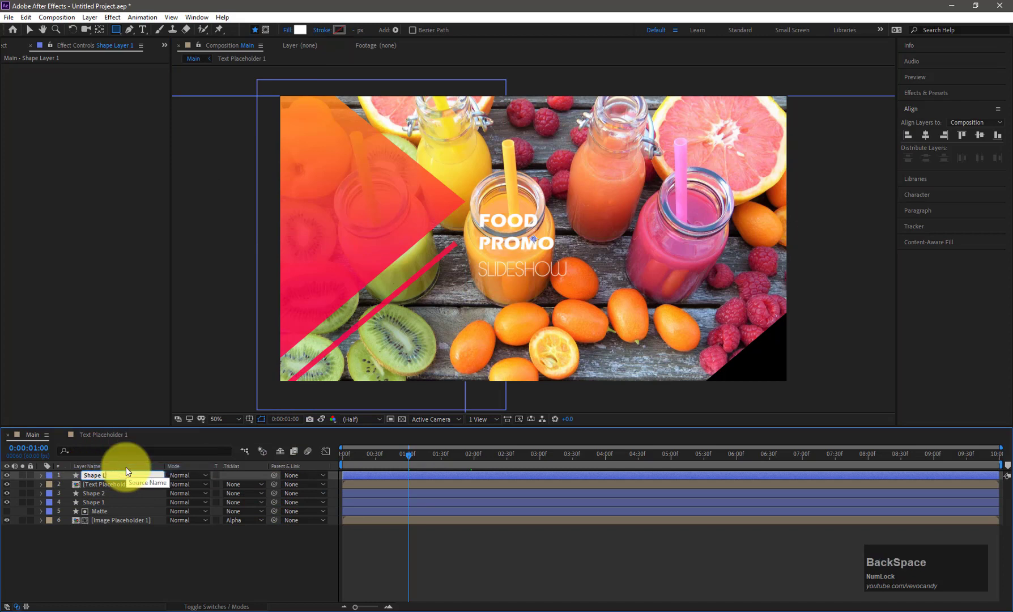
pyautogui.press('KP_Enter')
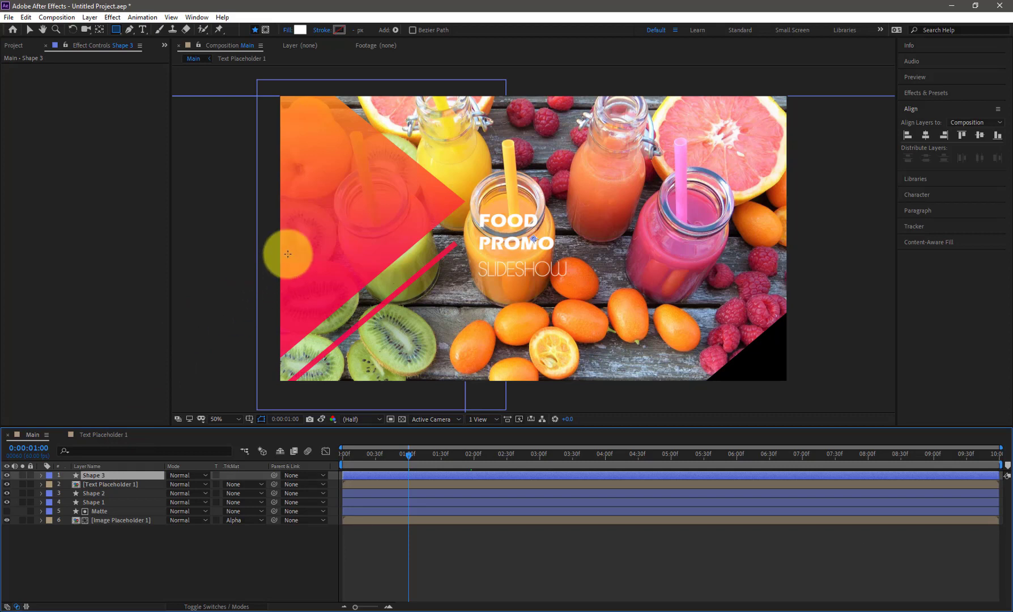
# Confirm the stroke and fill options for the Shape 3 layer, keeping a white solid color fill.
pyautogui.click(323, 30)
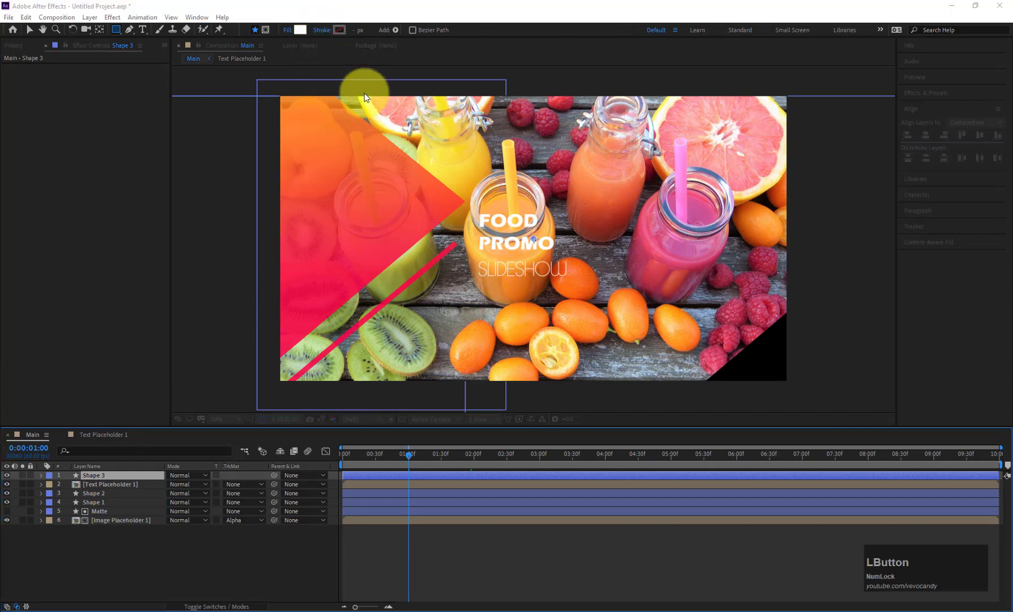
pyautogui.click(482, 343)
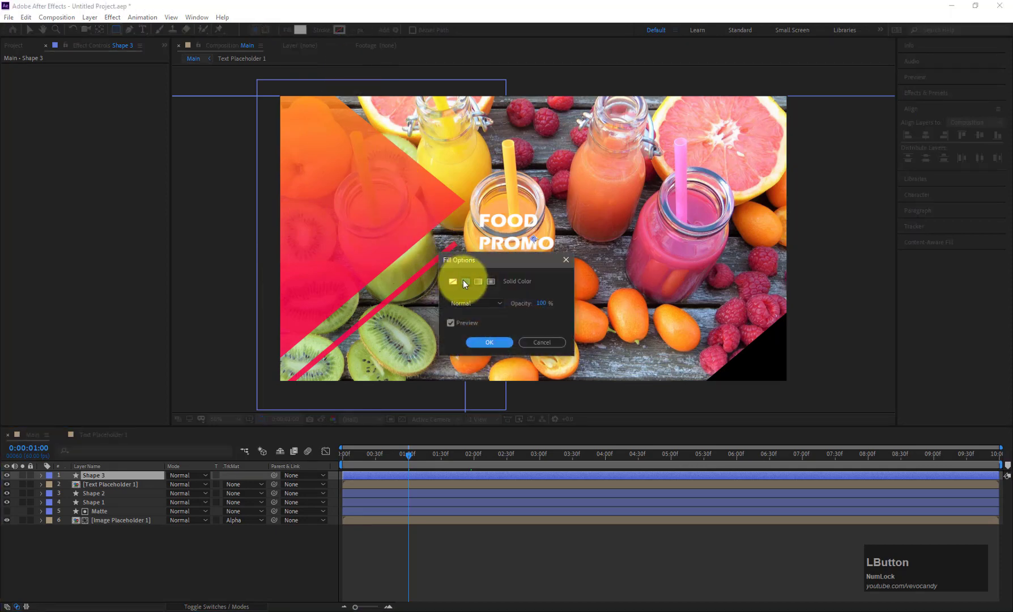
pyautogui.click(456, 280)
pyautogui.click(490, 341)
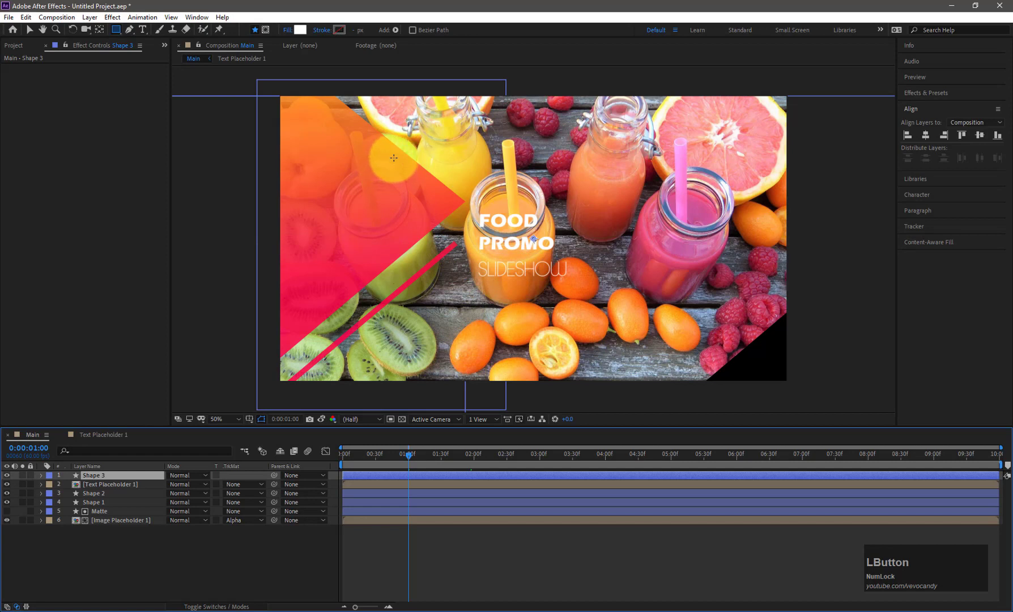
# Move the Text Placeholder 1 layer onto the gradient triangle and reselect the Shape 3 layer.
pyautogui.click(108, 485)
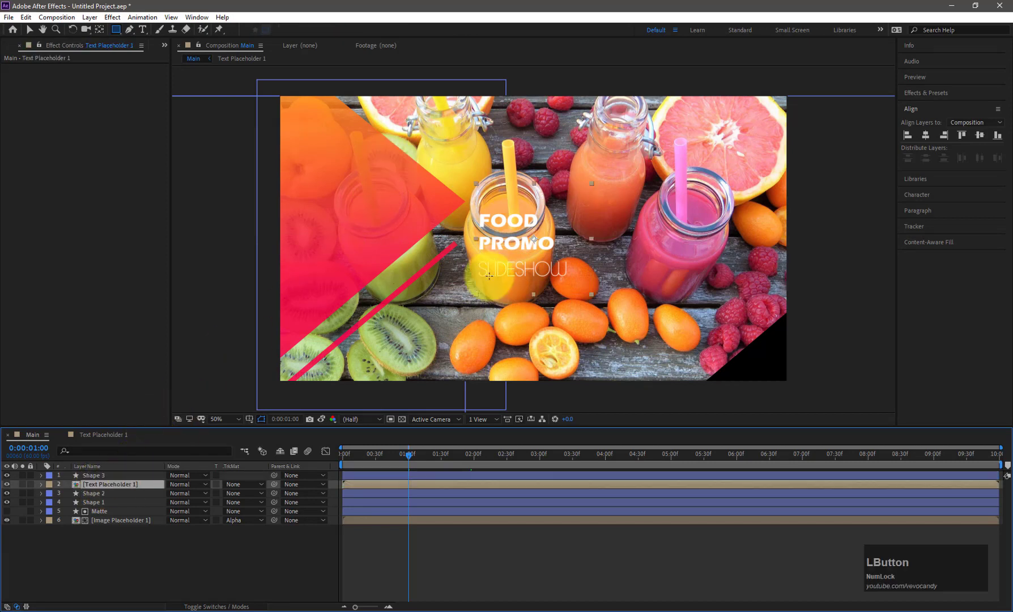
pyautogui.click(29, 29)
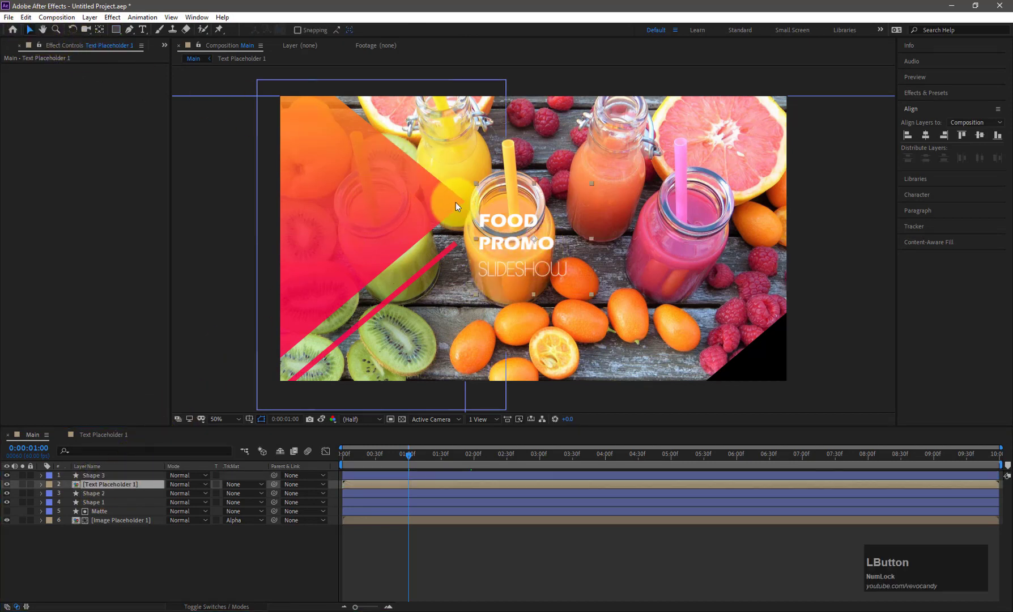
pyautogui.moveTo(492, 230); pyautogui.dragTo(343, 182)
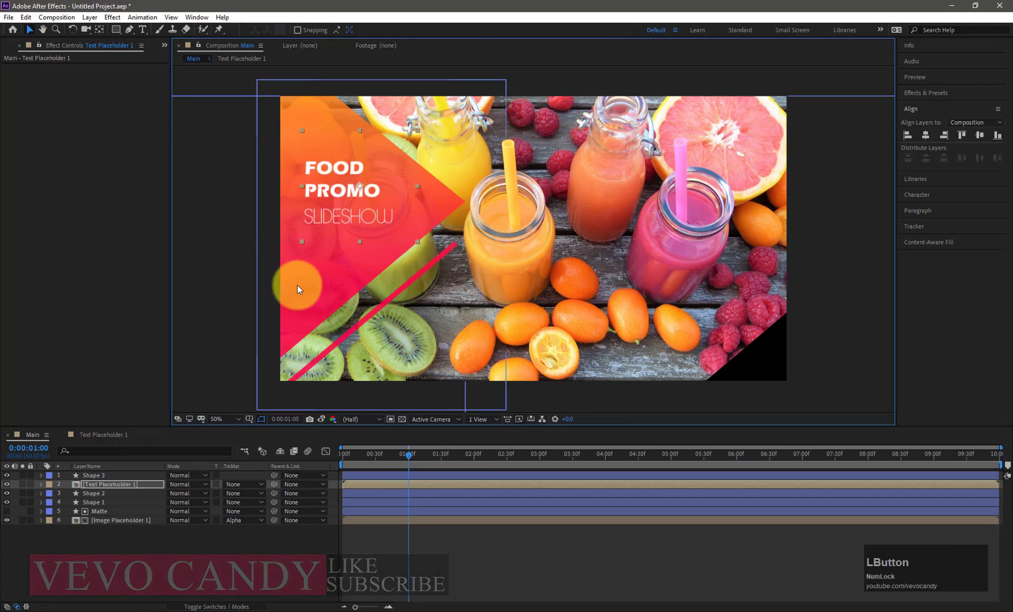
pyautogui.click(104, 474)
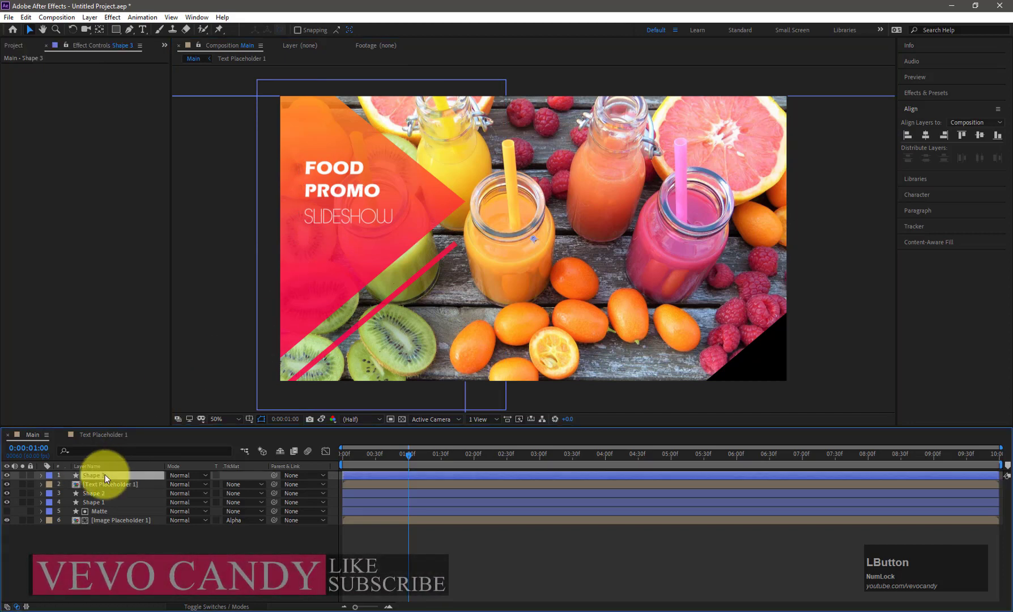
# Draw a thin vertical white rectangle beside the text on Shape 3, and shift the Text Placeholder 1 layer slightly down to line up with it.
pyautogui.click(116, 30)
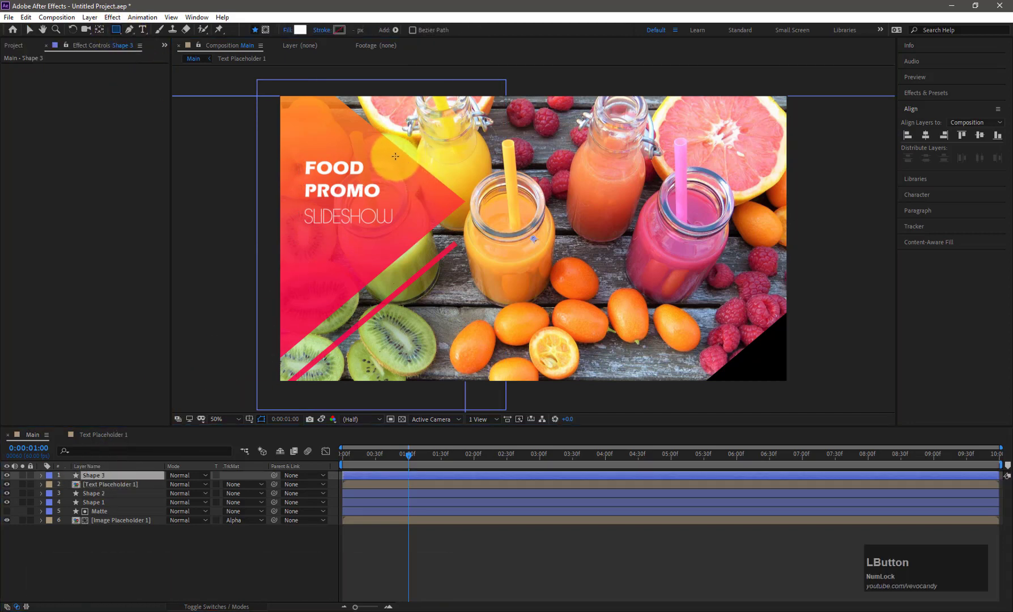
pyautogui.moveTo(400, 154); pyautogui.dragTo(408, 235)
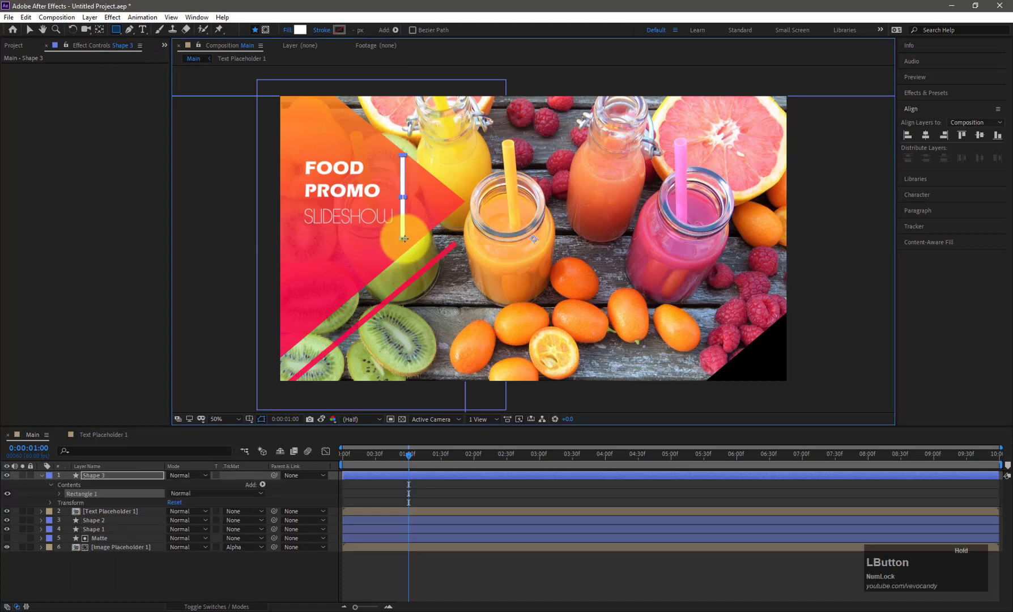
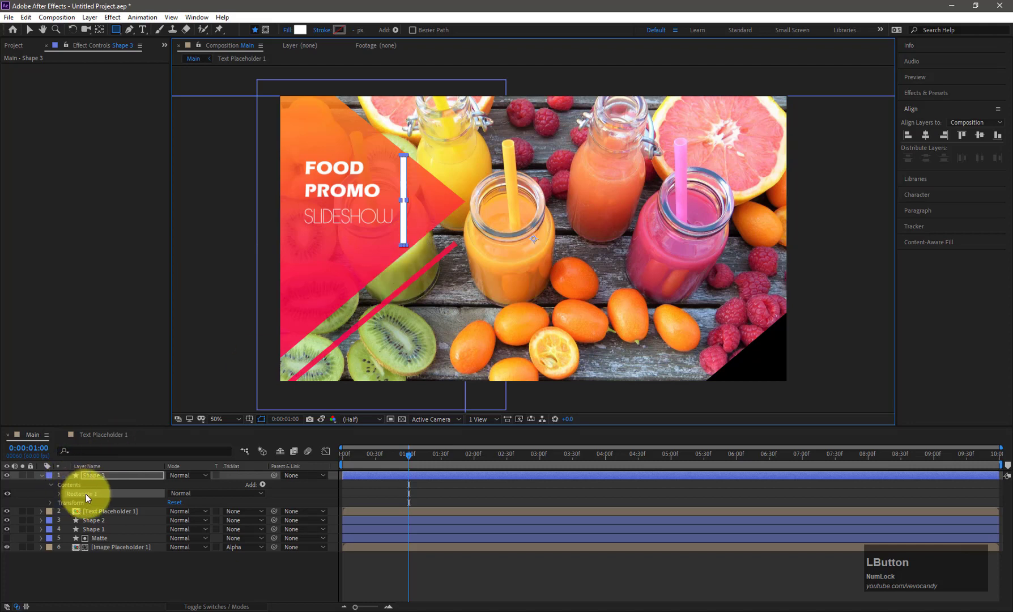
pyautogui.click(96, 510)
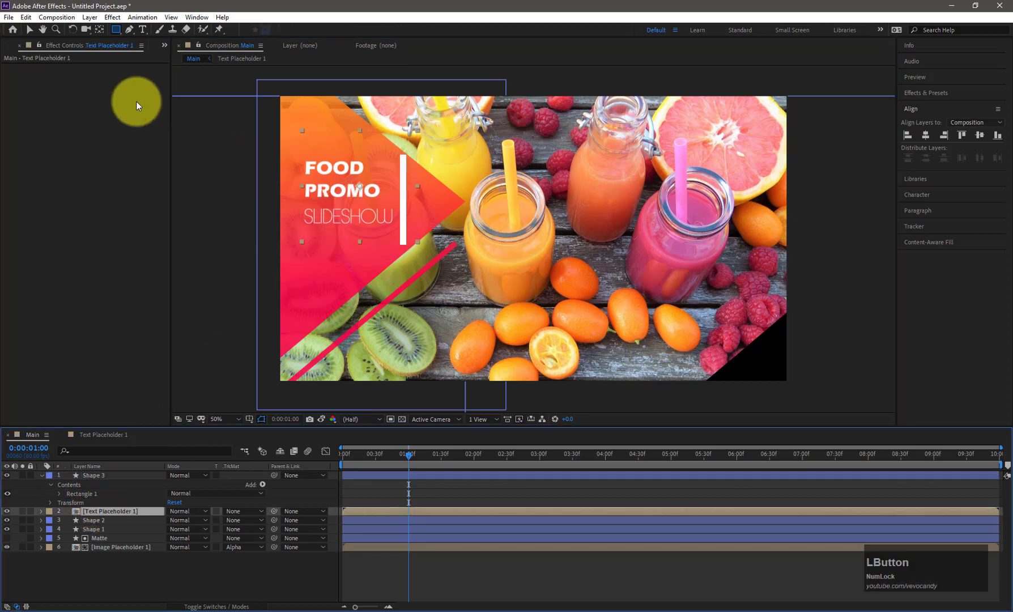
pyautogui.click(28, 30)
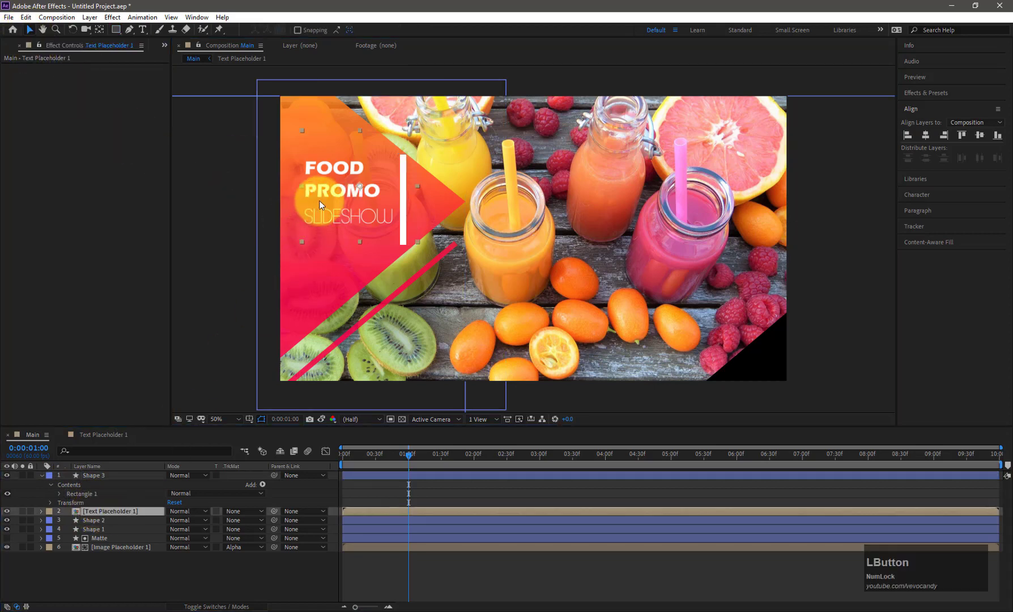
pyautogui.moveTo(336, 202); pyautogui.dragTo(336, 209)
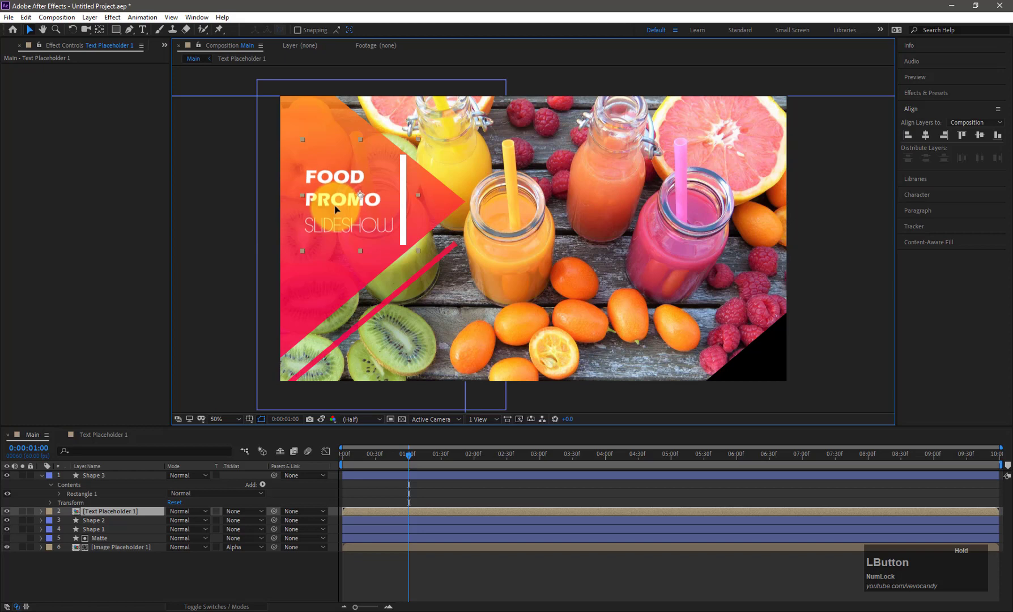
# Add a Scale keyframe of 100% to Shape 3 at 30 frames and unlink its scale proportions.
pyautogui.click(94, 475)
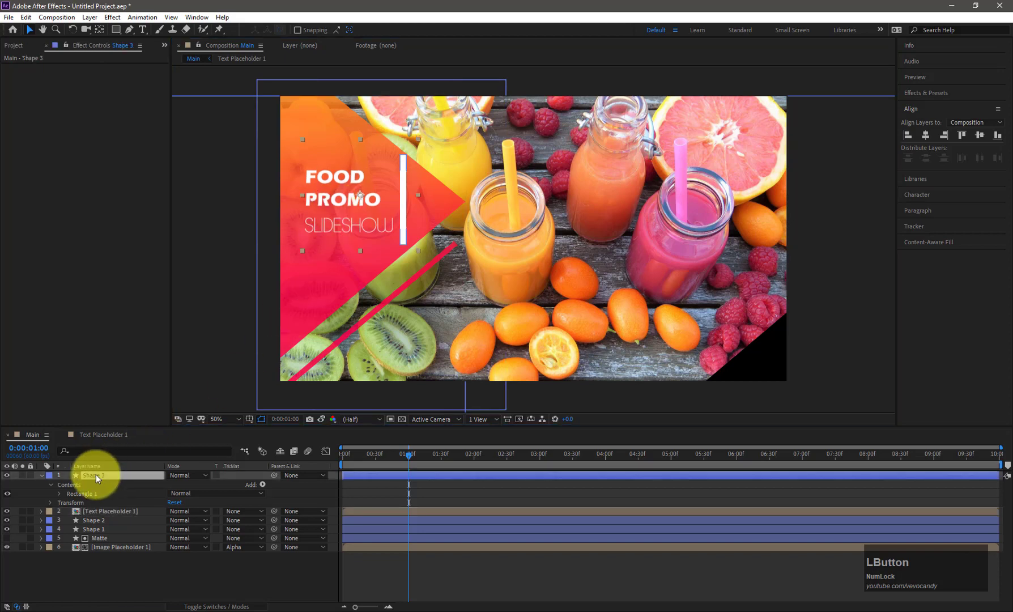
pyautogui.click(376, 455)
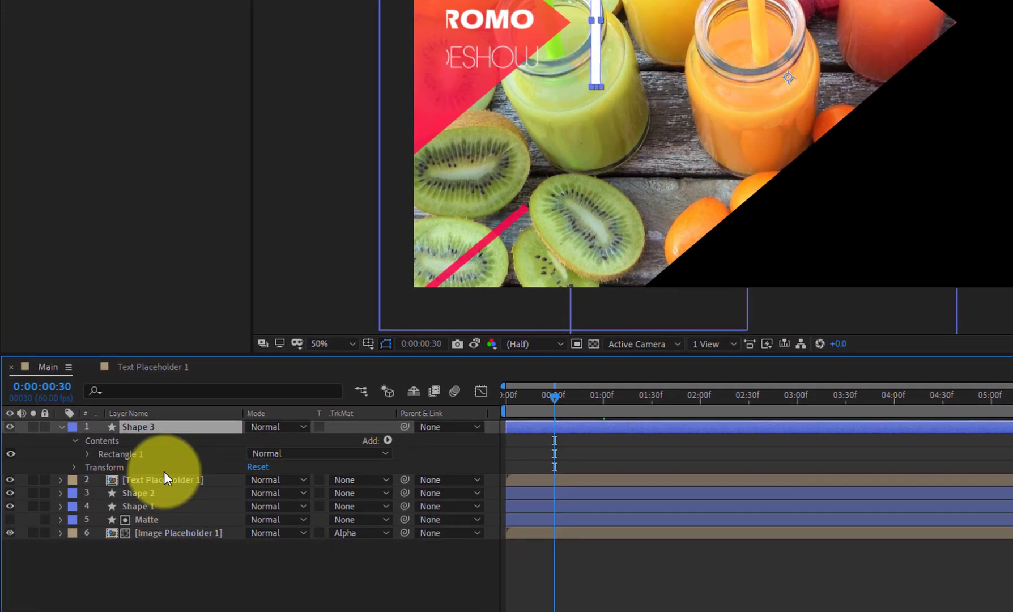
pyautogui.click(75, 467)
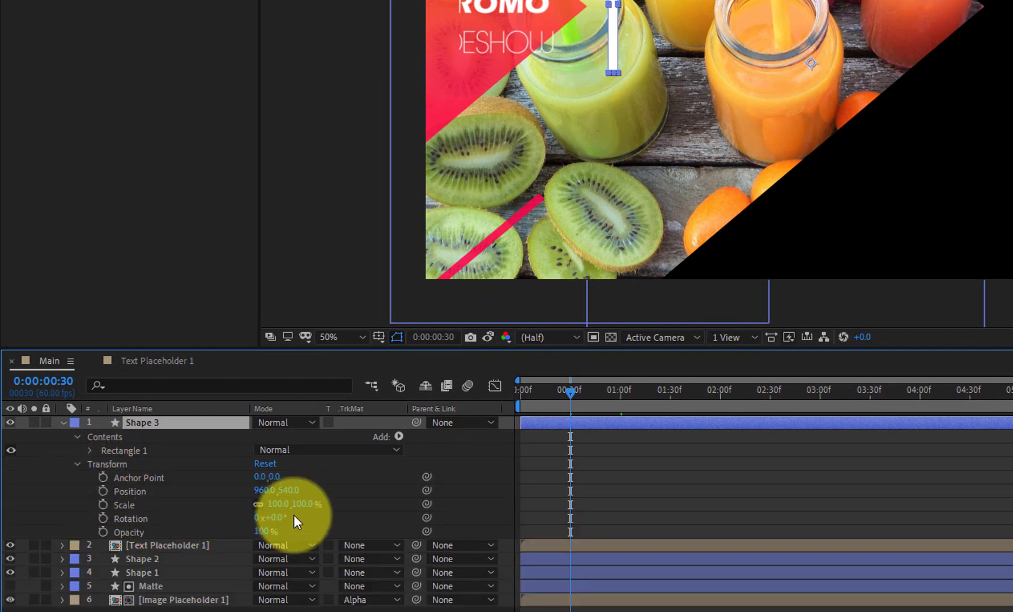
pyautogui.click(103, 503)
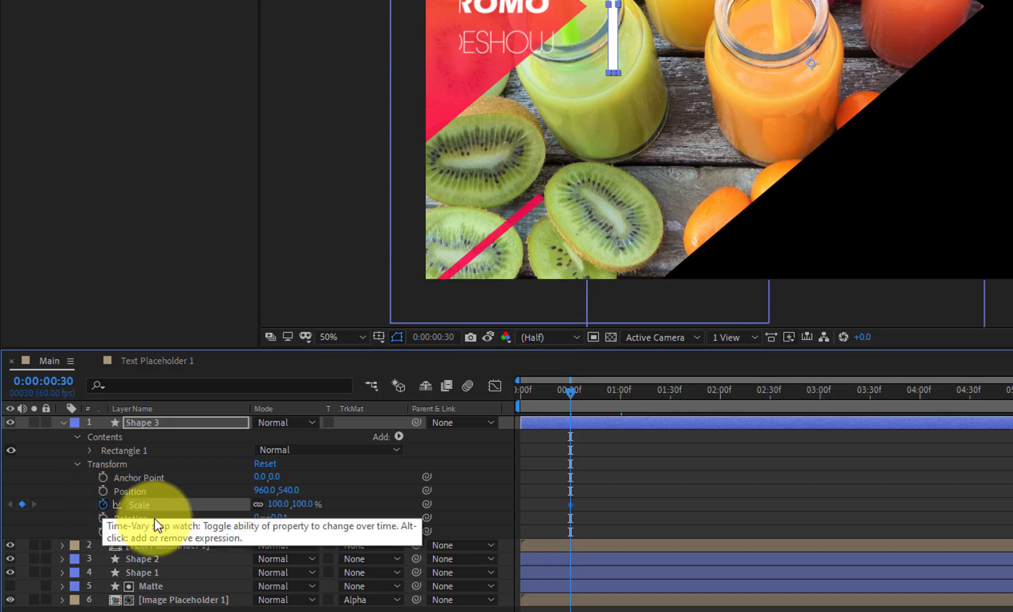
pyautogui.click(259, 504)
# Center Shape 3's anchor point on the bar, keyframe its vertical scale at 0% at time 0, and preview the growth.
pyautogui.moveTo(531, 391); pyautogui.dragTo(516, 390)
pyautogui.moveTo(296, 506); pyautogui.dragTo(305, 498)
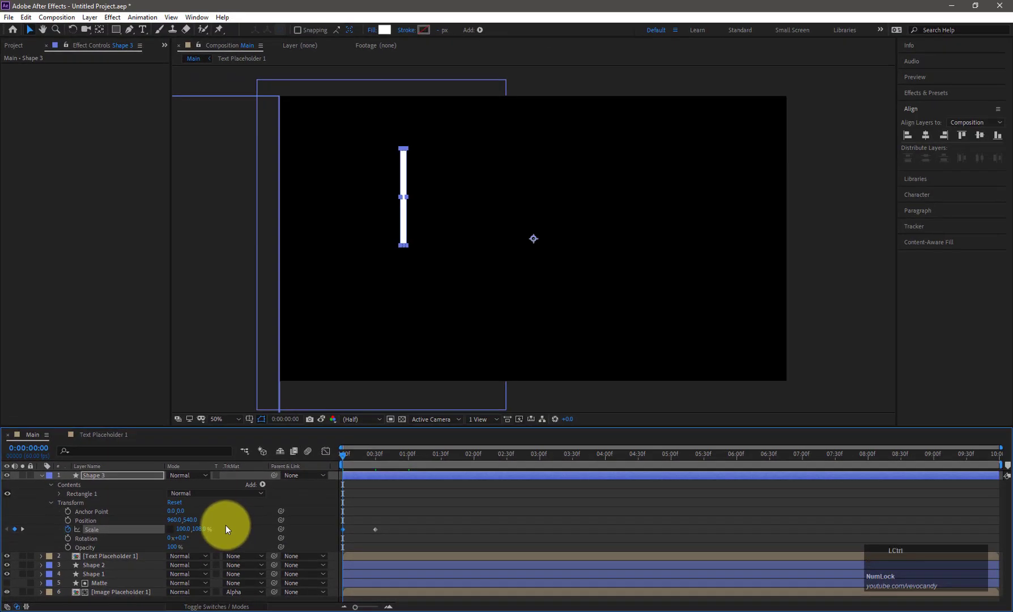
pyautogui.hotkey('ctrl', 'z')
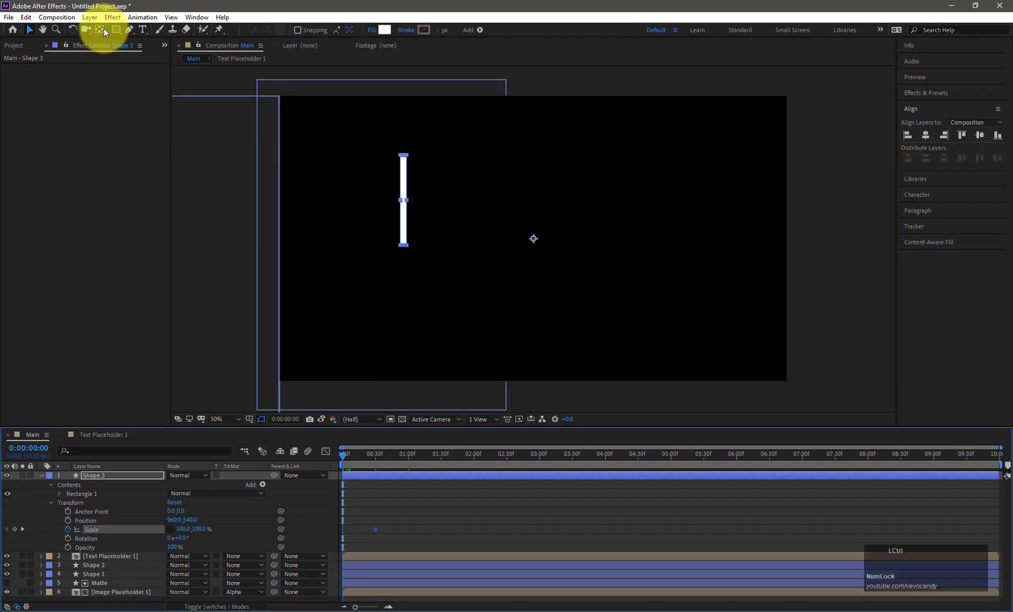
pyautogui.hotkey('ctrl', 'alt', 'Home')
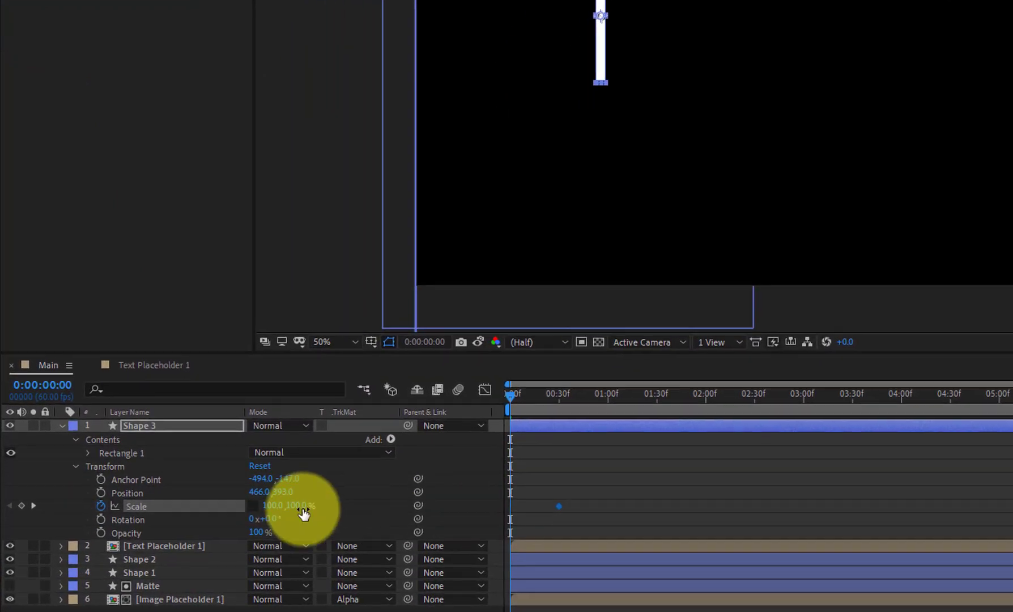
pyautogui.click(294, 508)
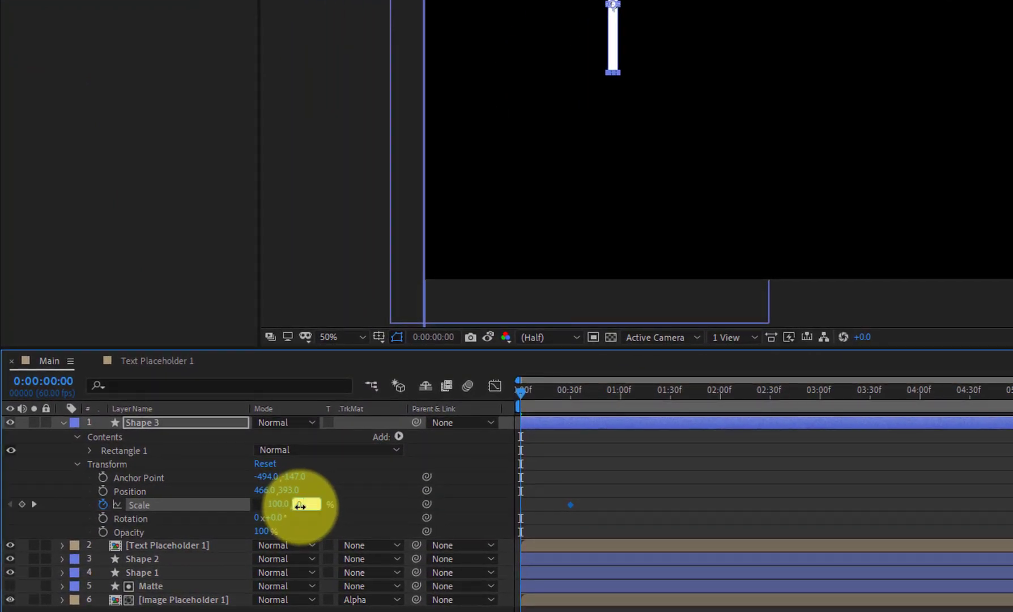
pyautogui.write('0')
pyautogui.press('Return')
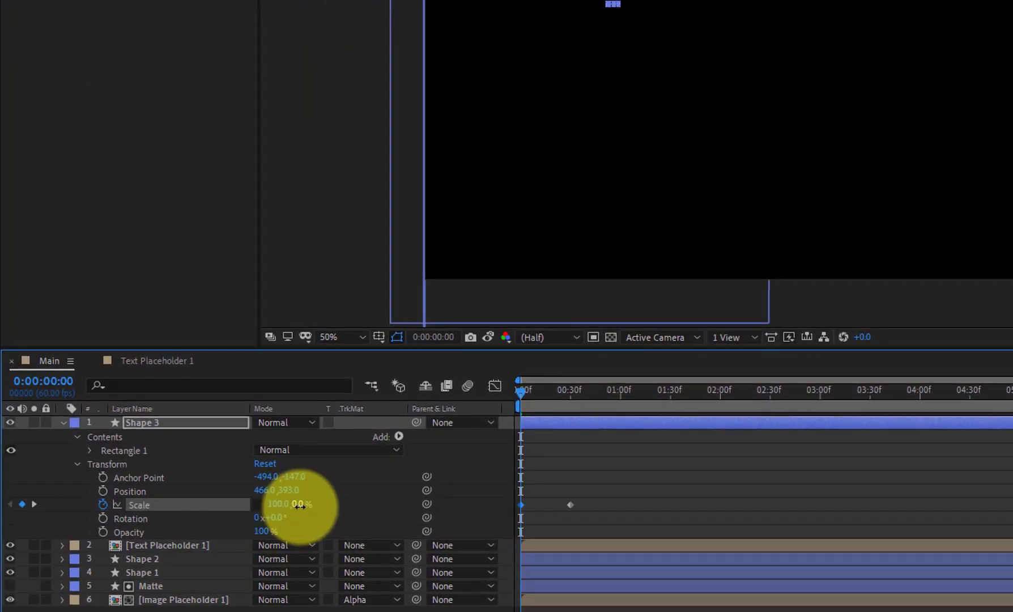
pyautogui.moveTo(521, 393); pyautogui.dragTo(407, 472)
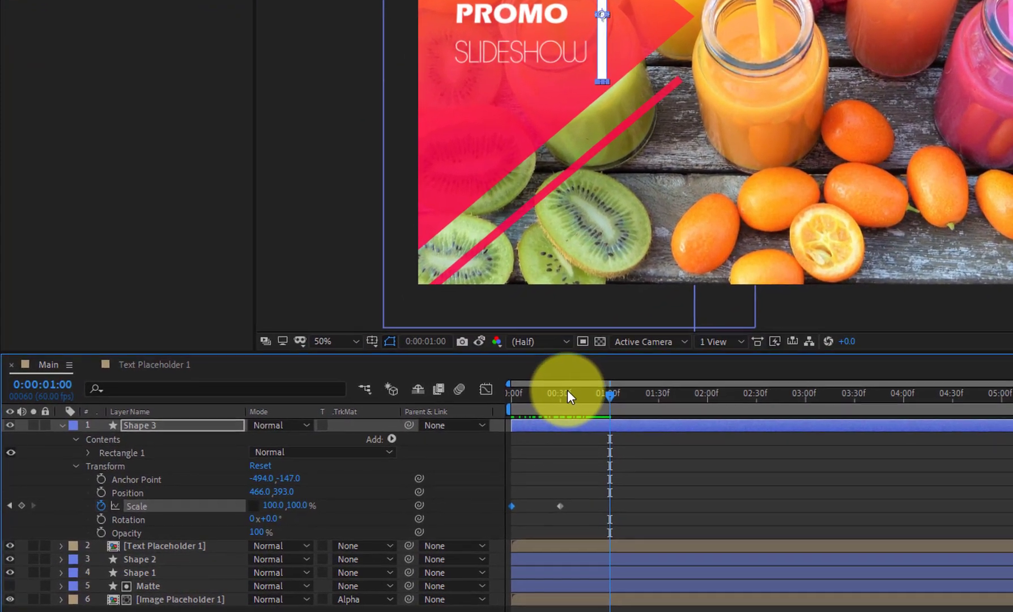
# Keyframe Shape 3's Position at 30 frames, and at 1 second snap its anchor point to the bar's right edge.
pyautogui.click(569, 392)
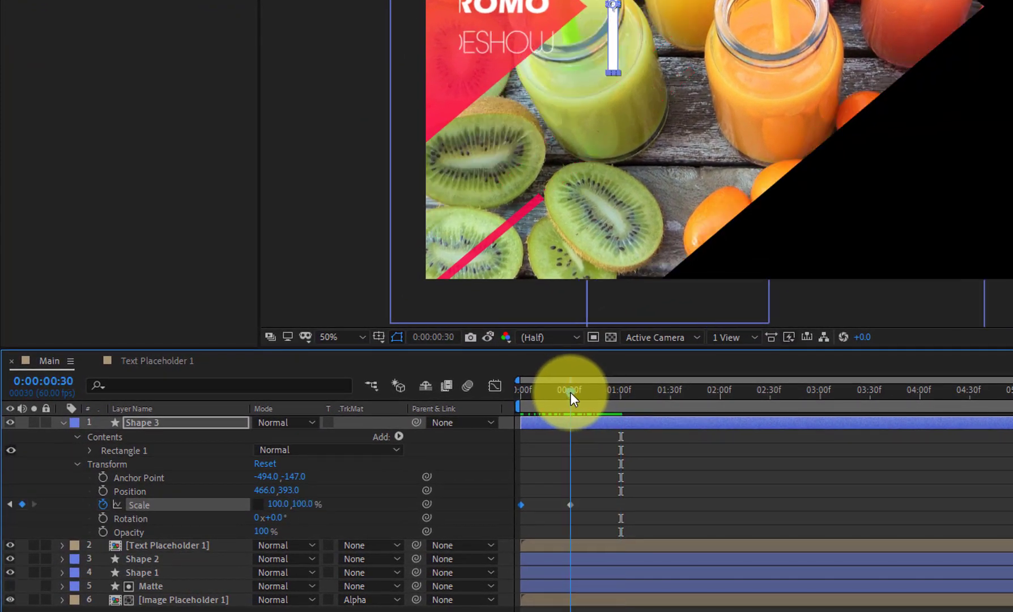
pyautogui.click(103, 490)
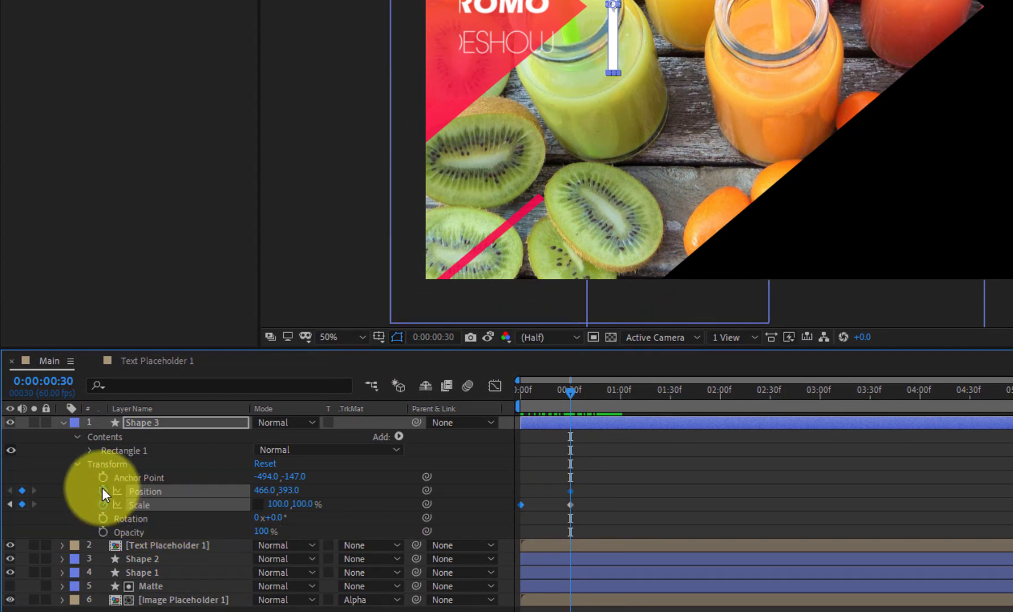
pyautogui.click(620, 393)
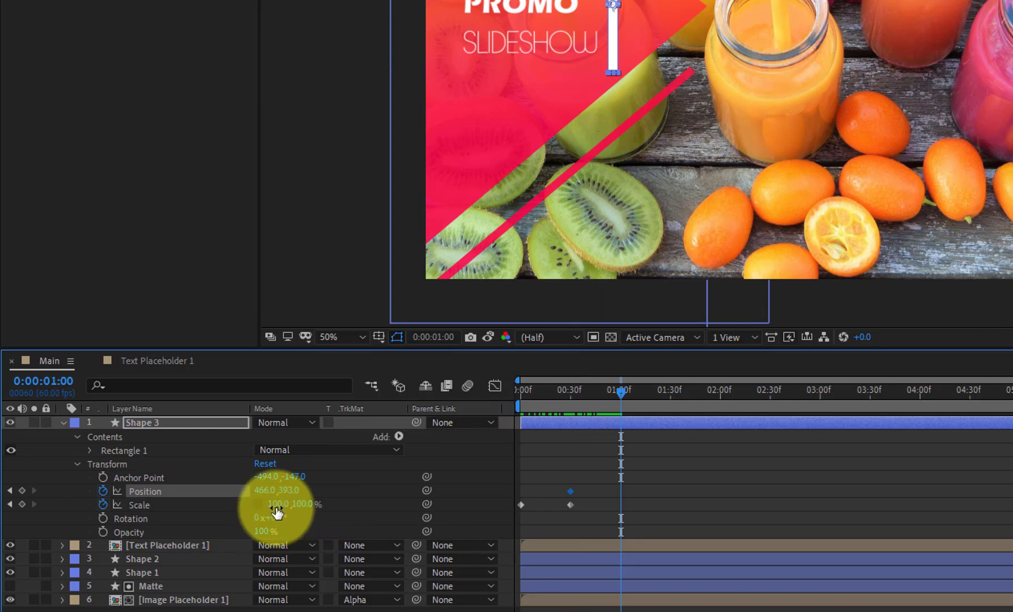
pyautogui.moveTo(277, 513); pyautogui.dragTo(320, 506)
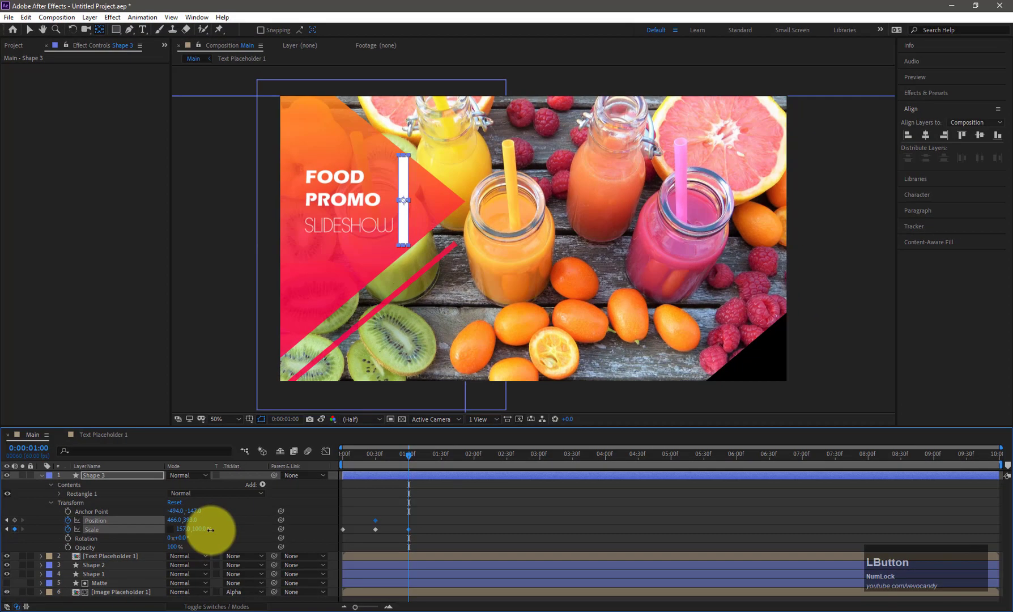
pyautogui.hotkey('ctrl', 'z')
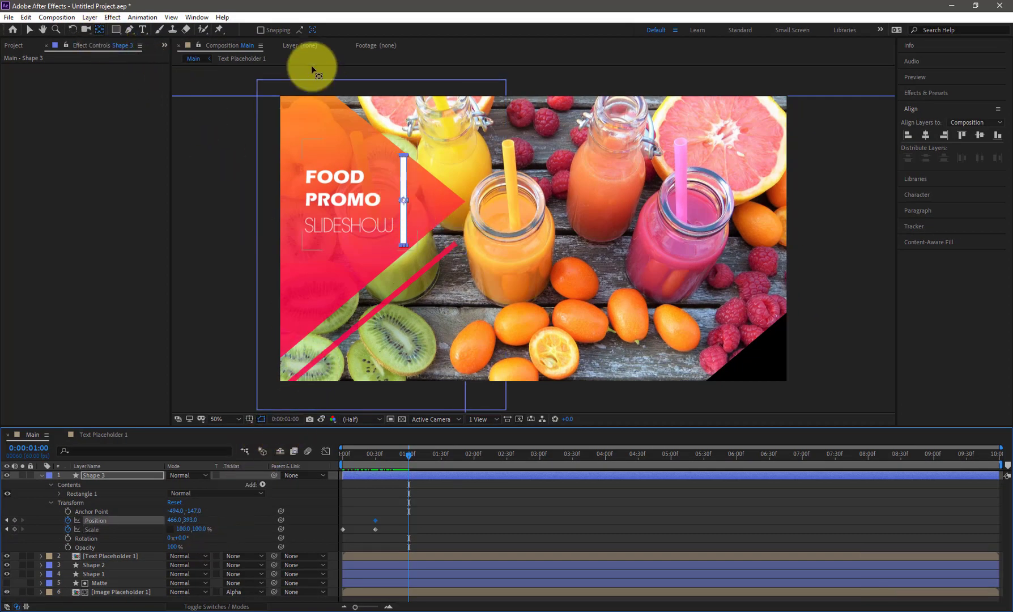
pyautogui.click(261, 29)
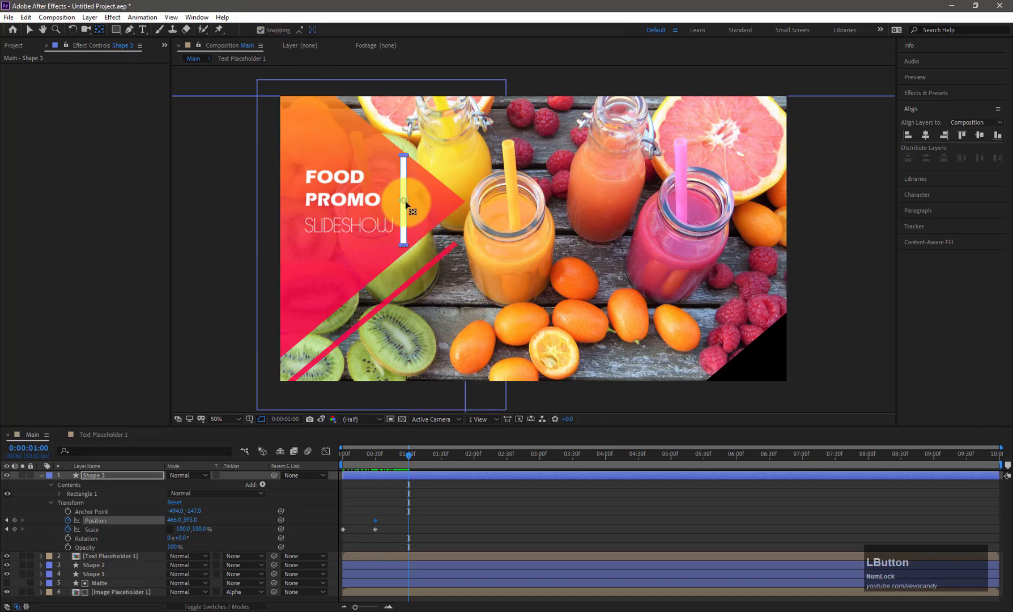
pyautogui.moveTo(404, 201); pyautogui.dragTo(408, 202)
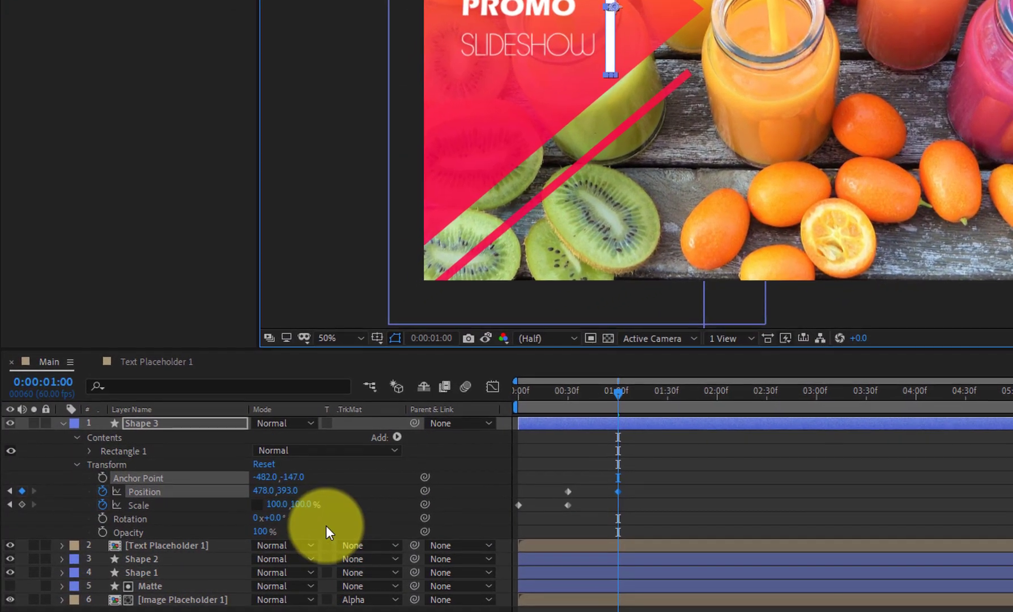
# At 1 second, keyframe Shape 3's horizontal scale at 1415% and its X position at 383 to cover the text.
pyautogui.moveTo(280, 510); pyautogui.dragTo(1012, 507)
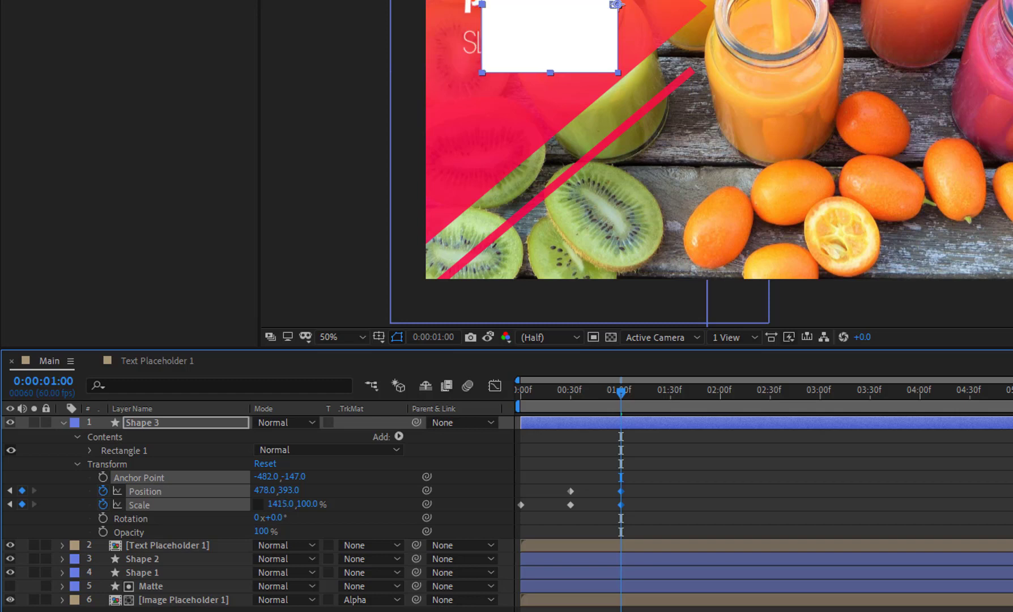
pyautogui.moveTo(1012, 507); pyautogui.dragTo(1012, 507)
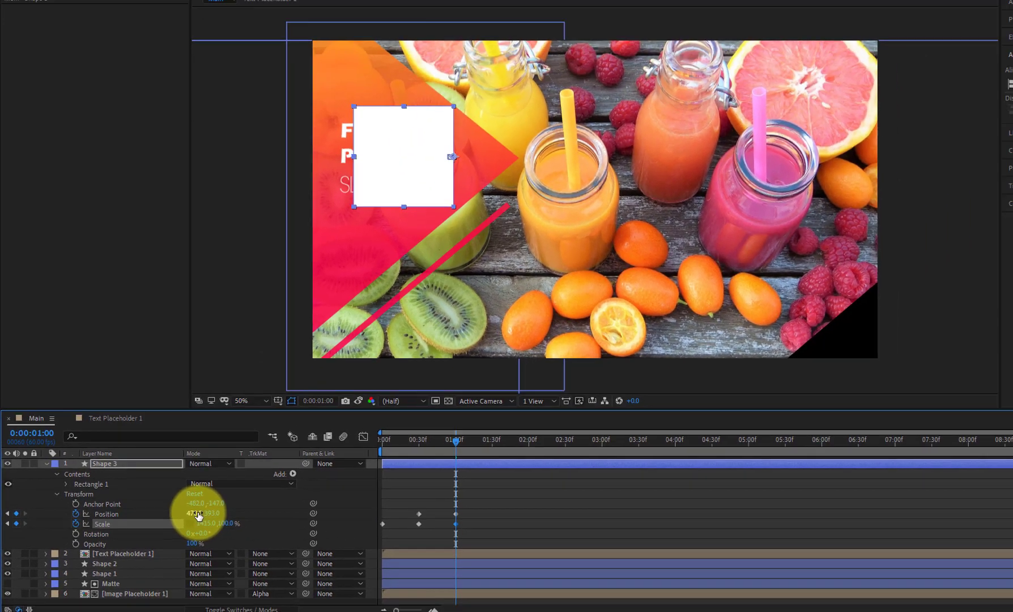
pyautogui.moveTo(198, 515); pyautogui.dragTo(131, 522)
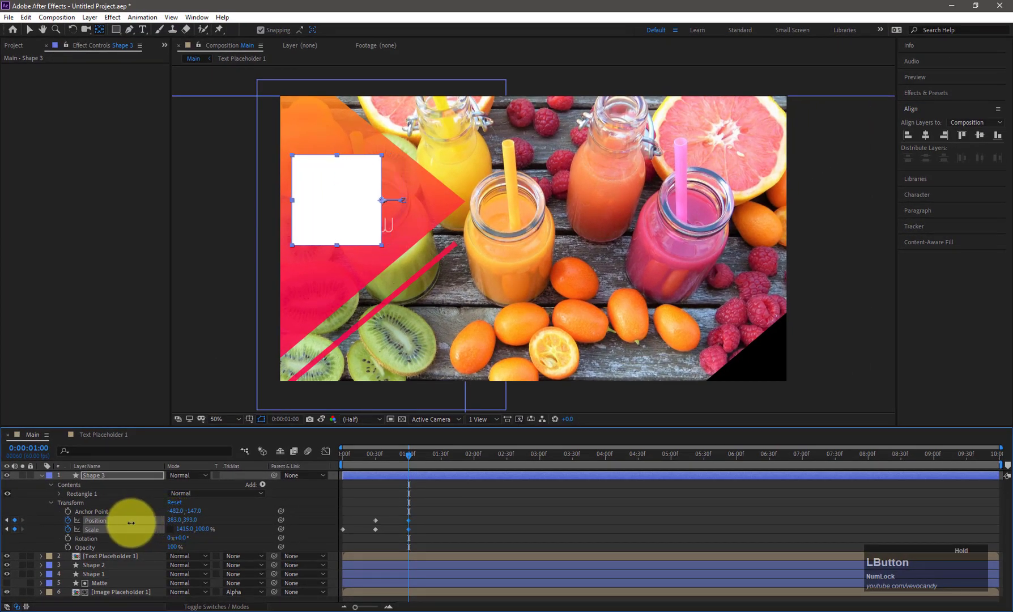
# Show the rulers and place a vertical guide along the white rectangle's left edge.
pyautogui.click(249, 420)
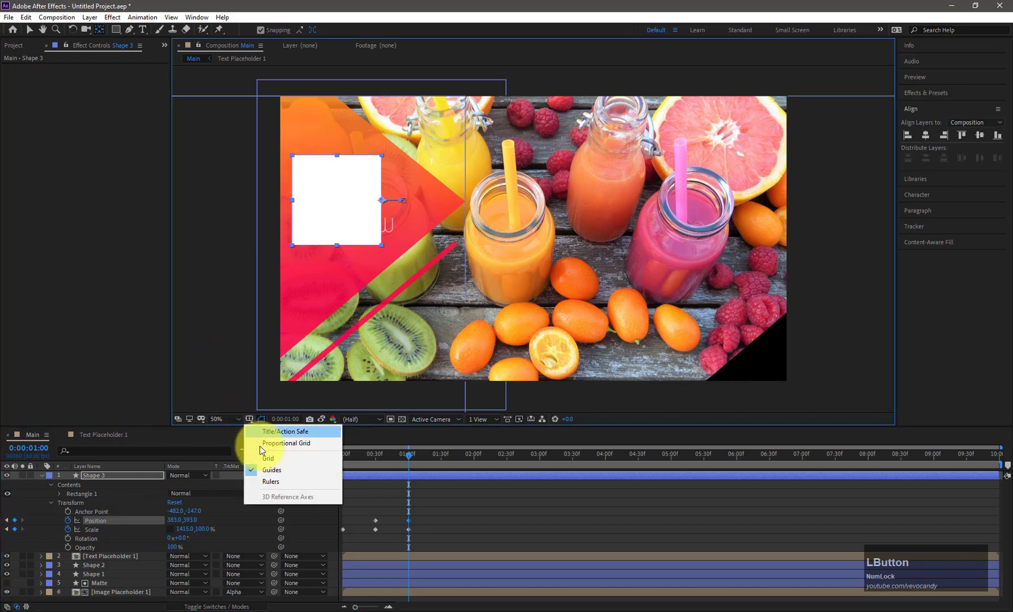
pyautogui.click(270, 481)
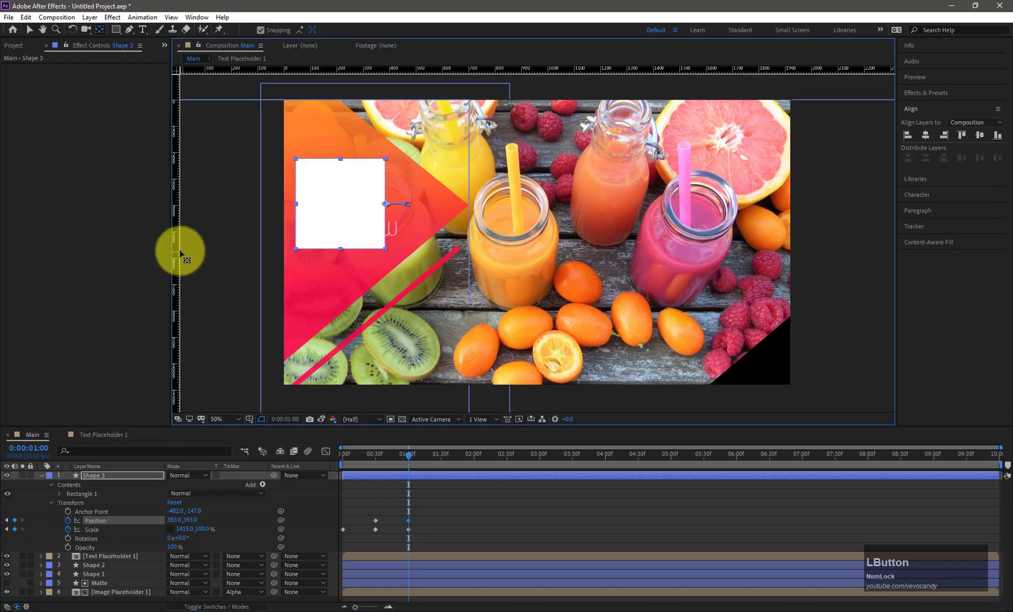
pyautogui.click(29, 28)
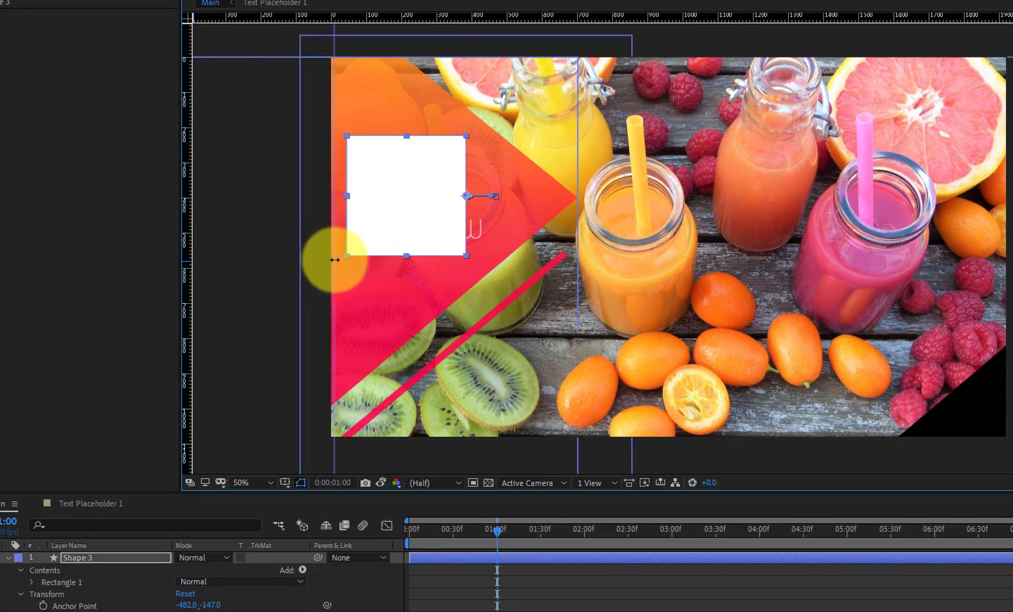
pyautogui.moveTo(335, 260); pyautogui.dragTo(340, 261)
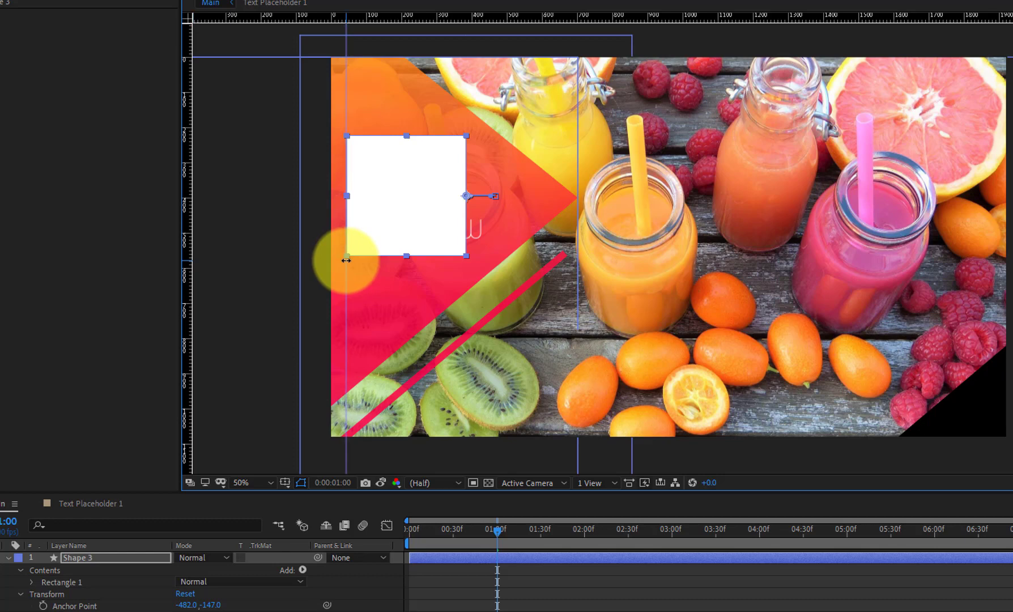
pyautogui.moveTo(345, 260); pyautogui.dragTo(346, 260)
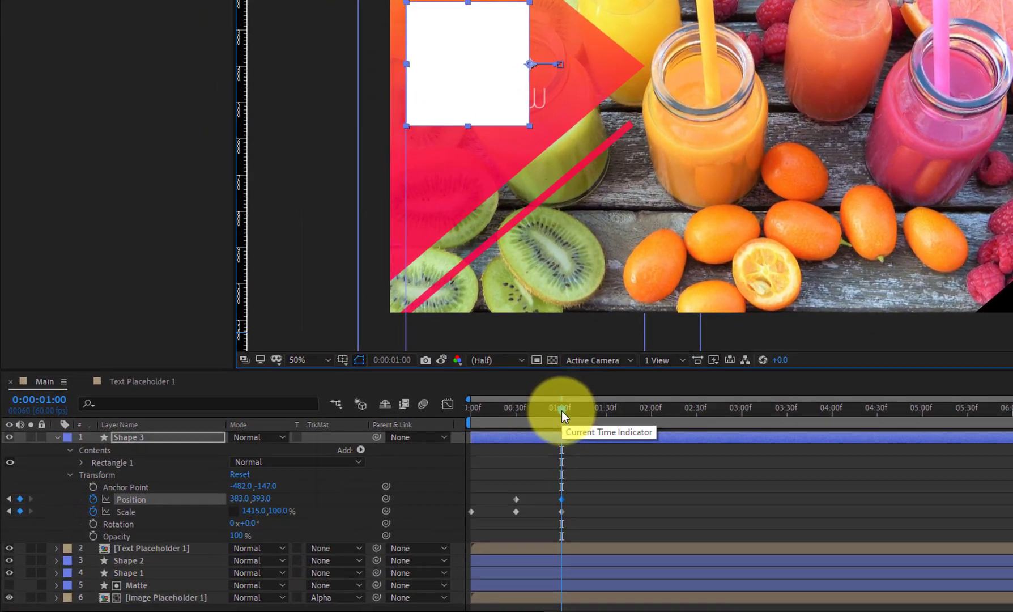
# At 1 second 30 frames, keyframe Shape 3's horizontal scale at 100% and its X position at 67, with the bar against the guide.
pyautogui.moveTo(421, 453); pyautogui.dragTo(436, 455)
pyautogui.moveTo(621, 403); pyautogui.dragTo(670, 405)
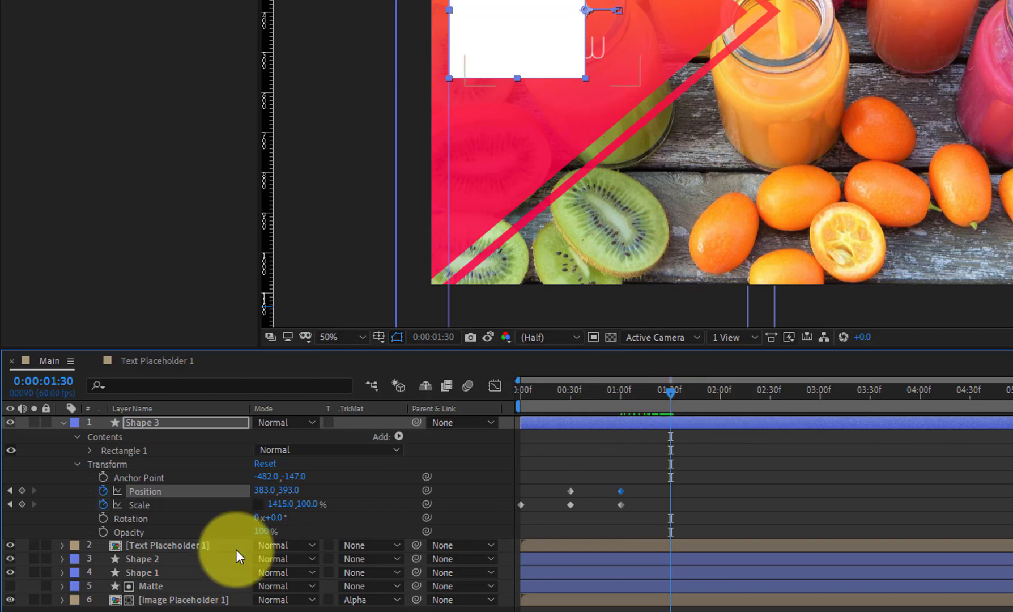
pyautogui.click(275, 504)
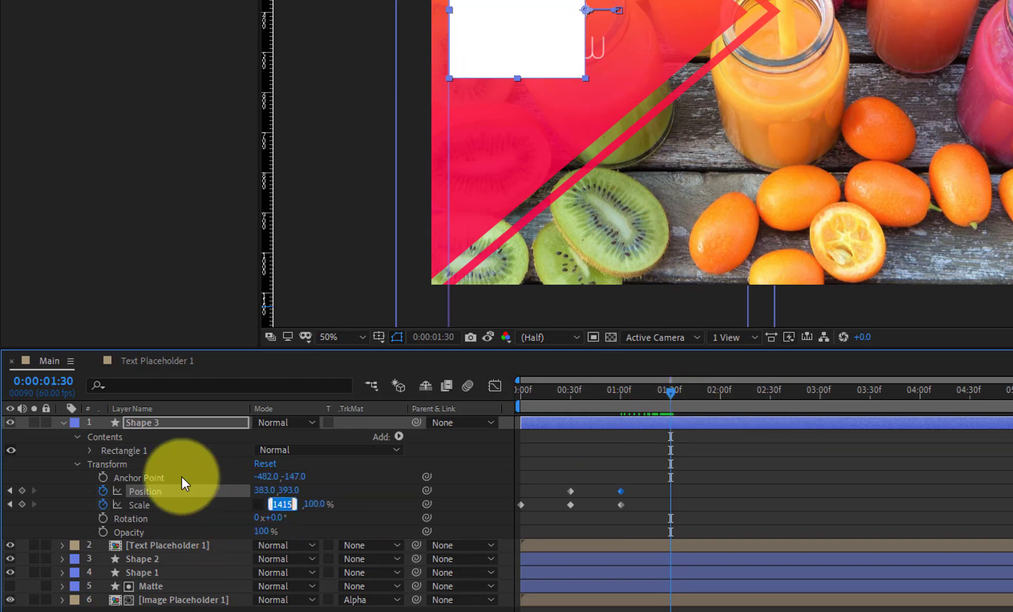
pyautogui.write('100')
pyautogui.press('Return')
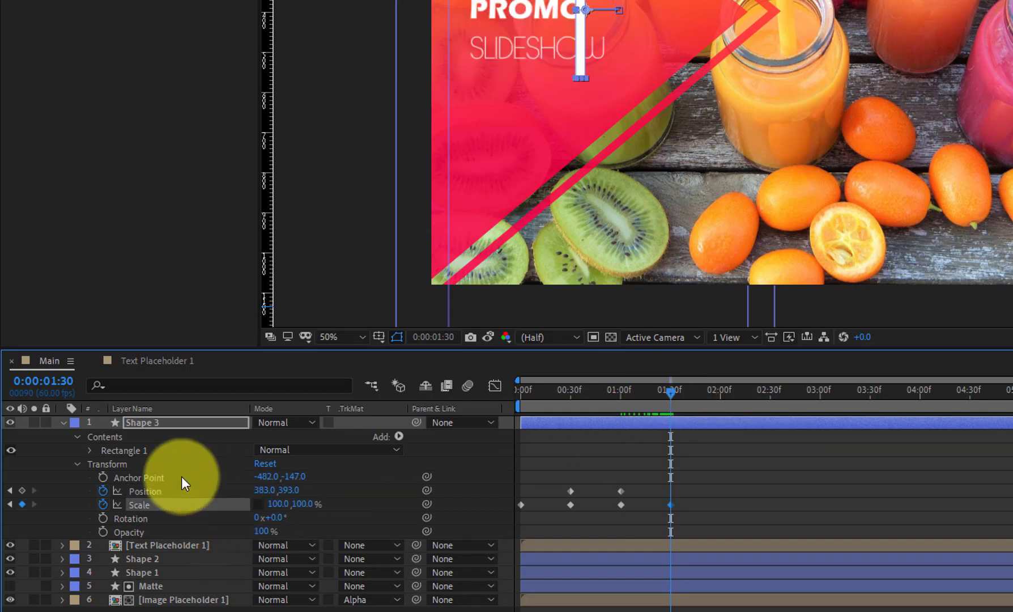
pyautogui.moveTo(272, 490); pyautogui.dragTo(23, 501)
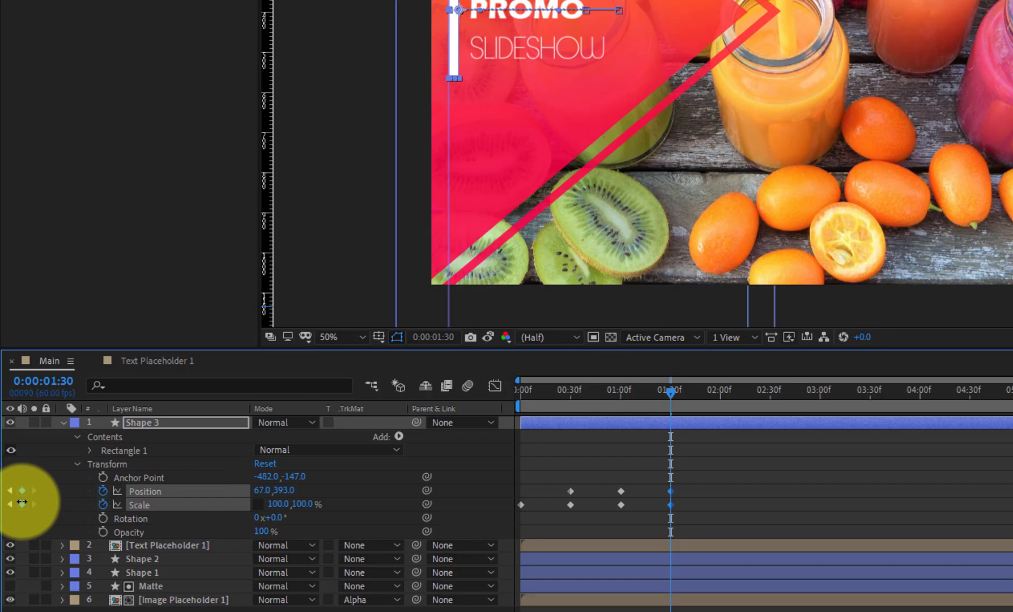
# Apply Easy Ease to Shape 3's Scale keyframes at 0 and 30 frames and preview the bar animation.
pyautogui.moveTo(22, 502); pyautogui.dragTo(22, 503)
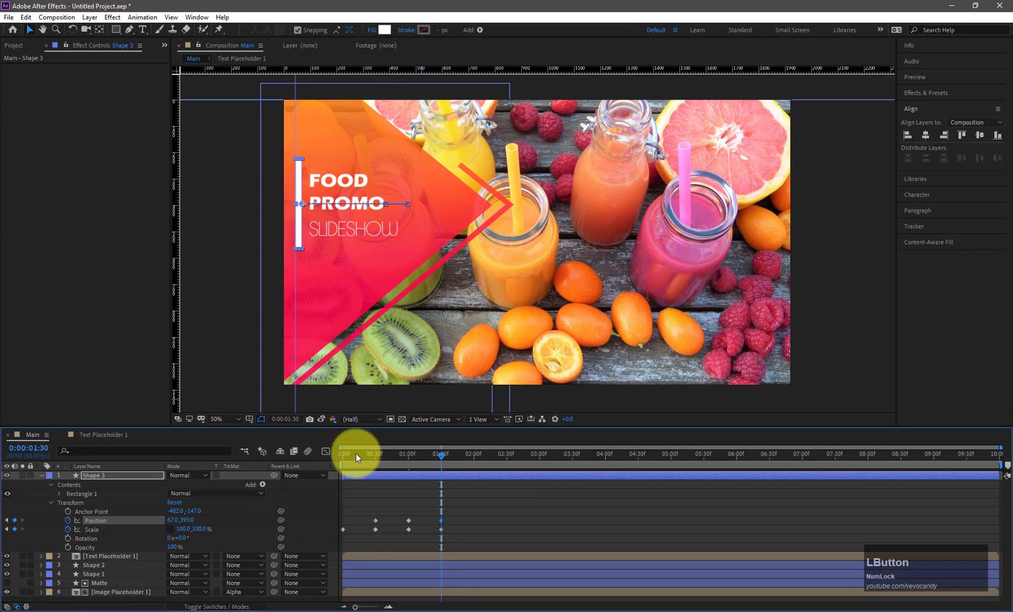
pyautogui.moveTo(356, 453); pyautogui.dragTo(340, 454)
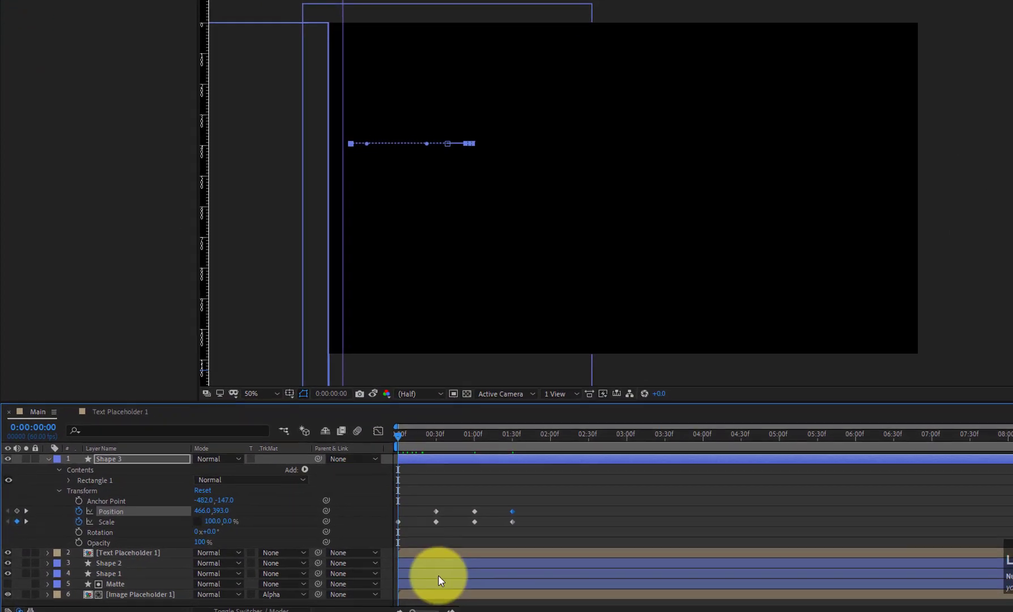
pyautogui.moveTo(445, 519); pyautogui.dragTo(398, 526)
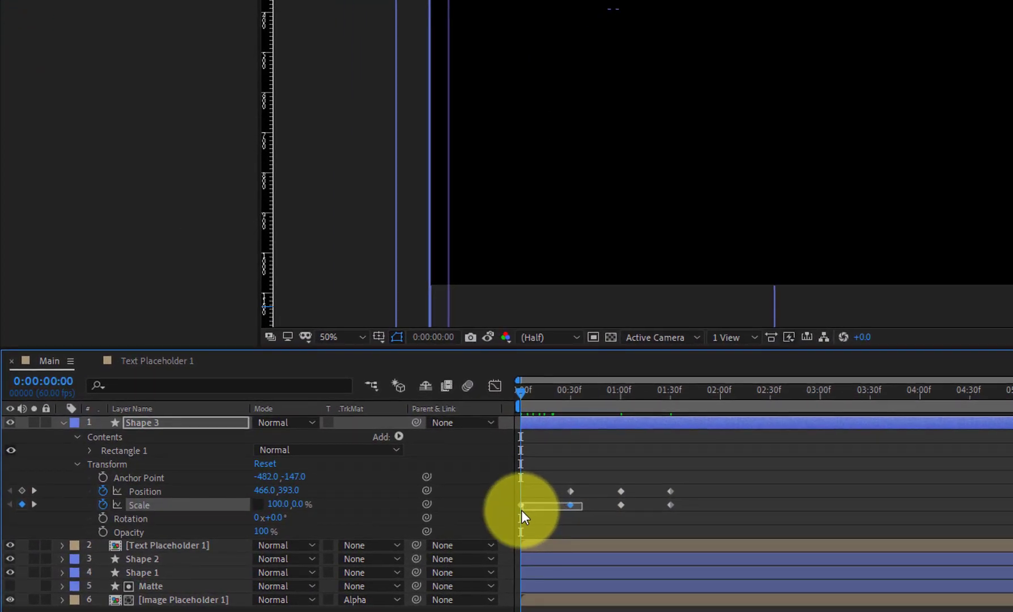
pyautogui.moveTo(522, 510); pyautogui.dragTo(519, 508)
pyautogui.rightClick(522, 502)
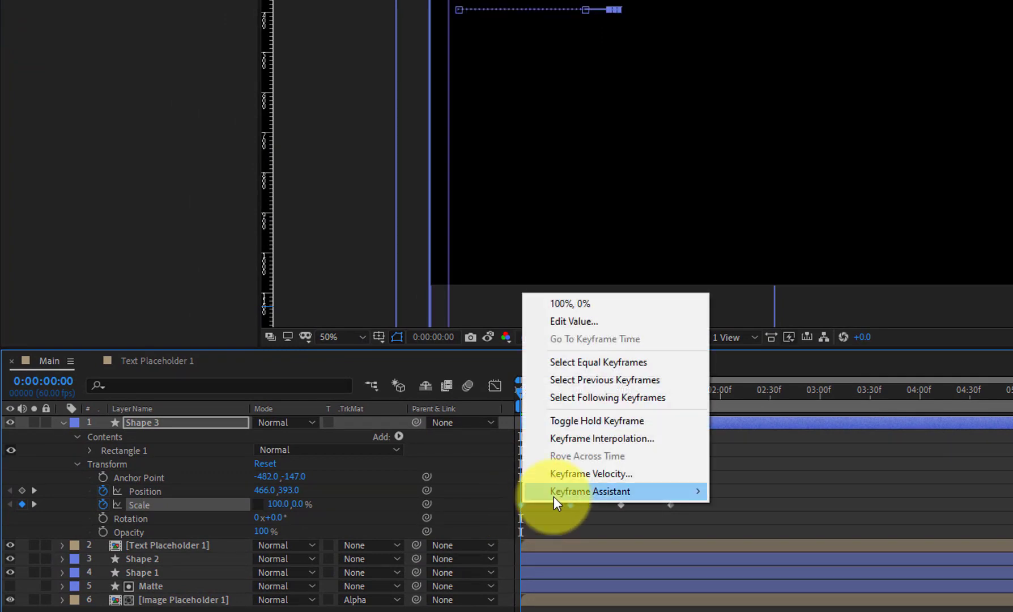
pyautogui.moveTo(735, 488)
pyautogui.click(744, 543)
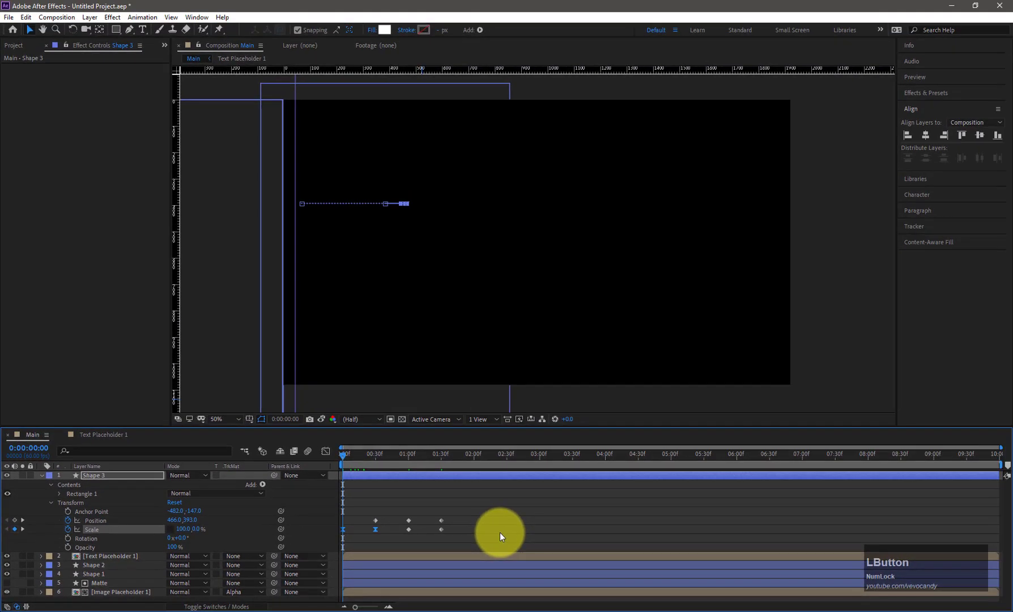
pyautogui.press('KP_0')
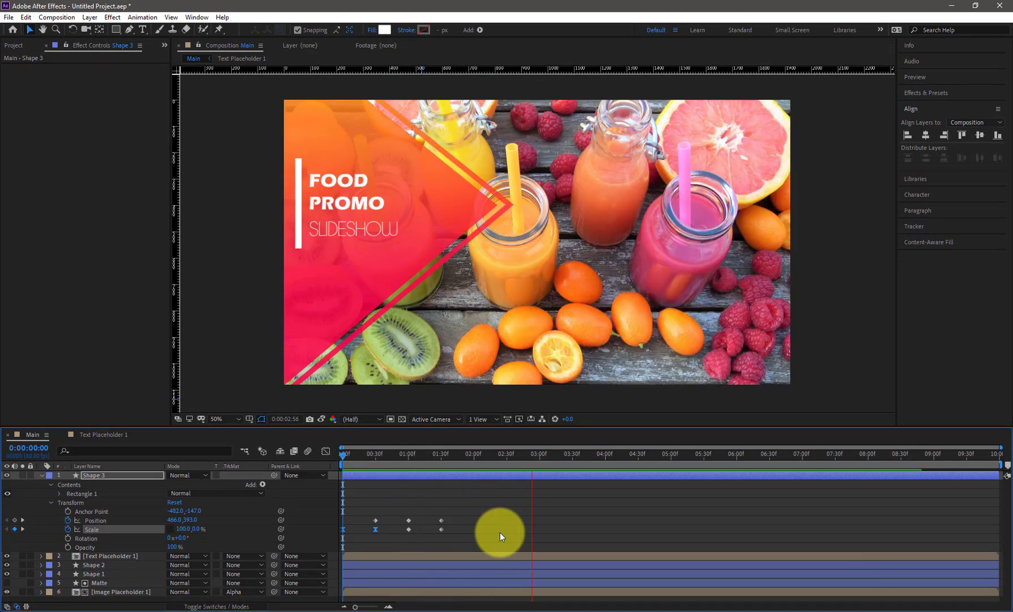
pyautogui.press('KP_0')
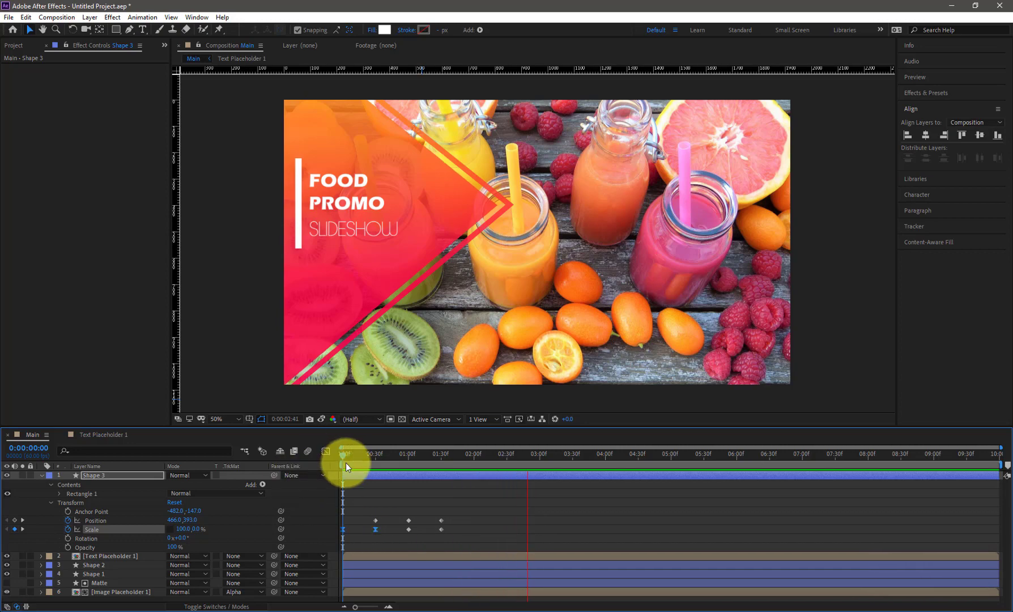
# Reshape the speed curve between Shape 3's first two Scale keyframes to peak at about 6 frames with a long ease-out, and preview it.
pyautogui.click(329, 452)
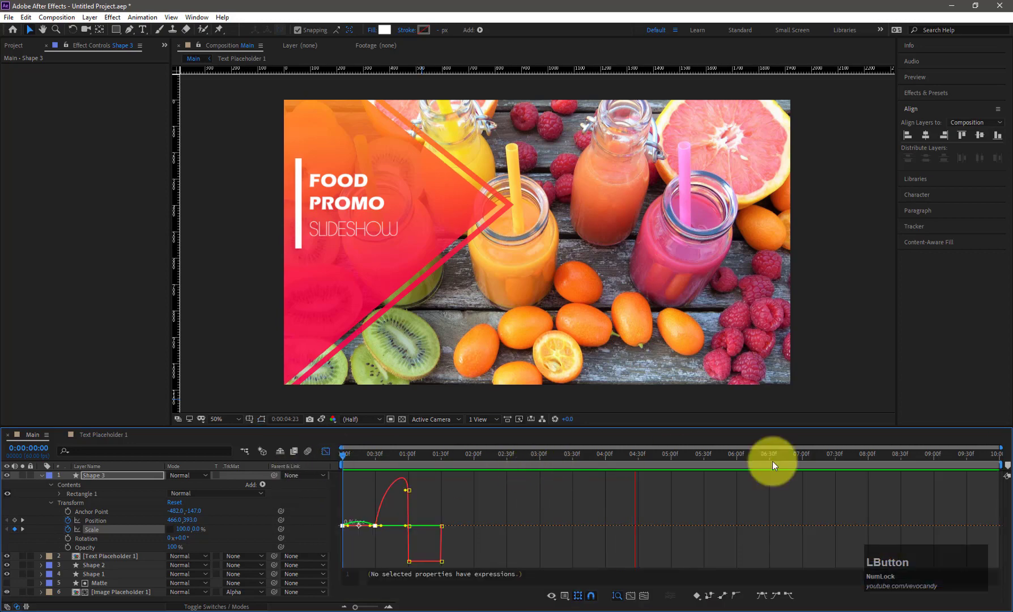
pyautogui.moveTo(1008, 455); pyautogui.dragTo(442, 455)
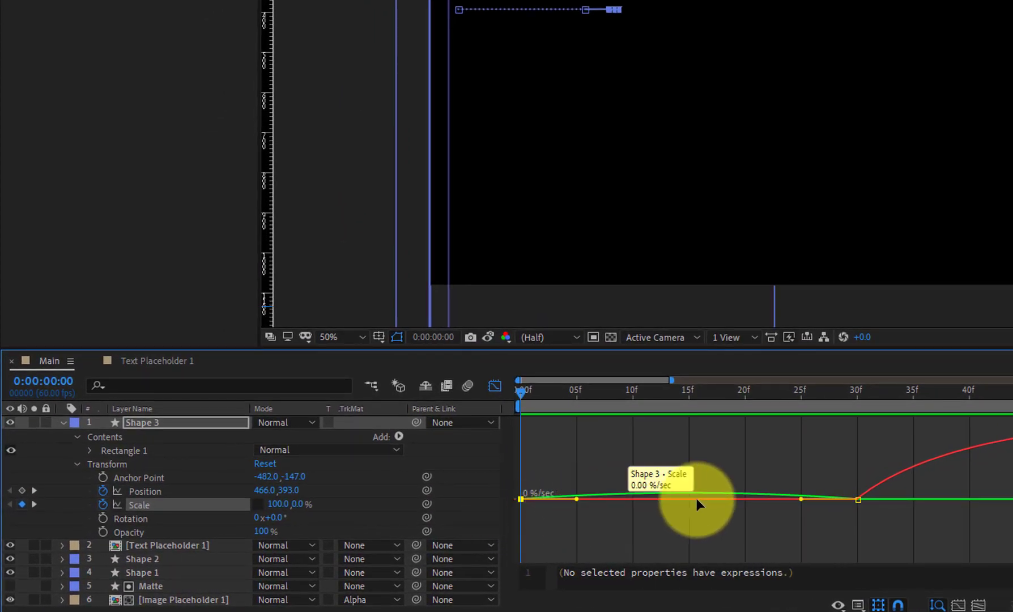
pyautogui.moveTo(895, 481); pyautogui.dragTo(652, 509)
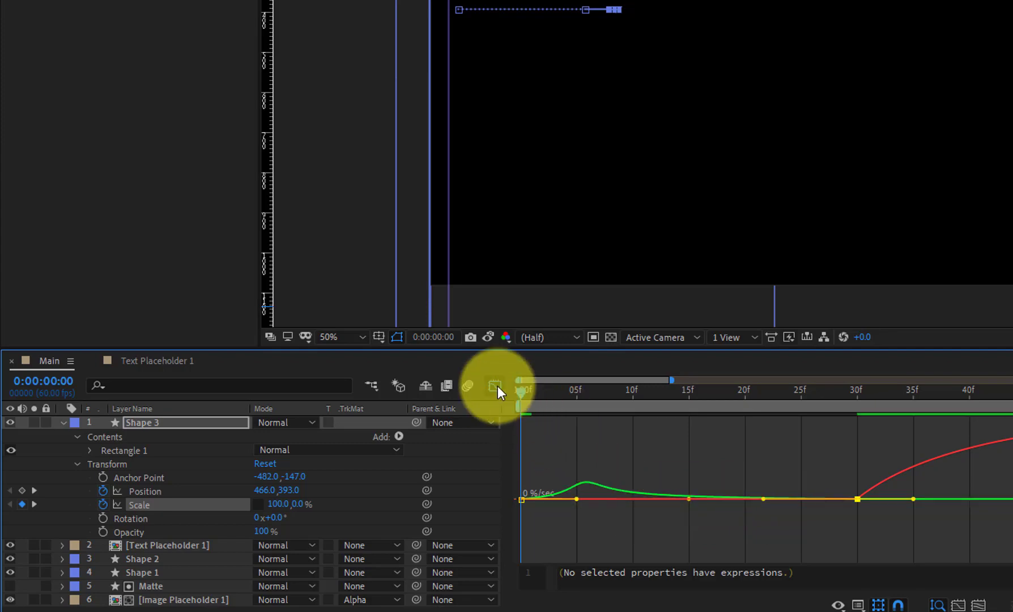
pyautogui.click(495, 386)
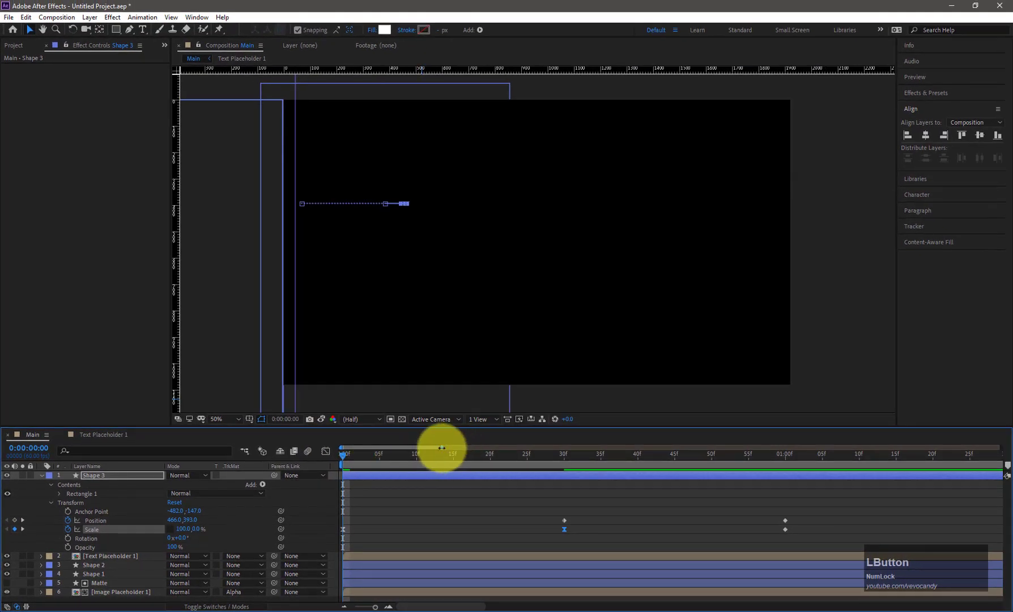
pyautogui.moveTo(645, 388); pyautogui.dragTo(1012, 386)
pyautogui.moveTo(747, 446); pyautogui.dragTo(1002, 446)
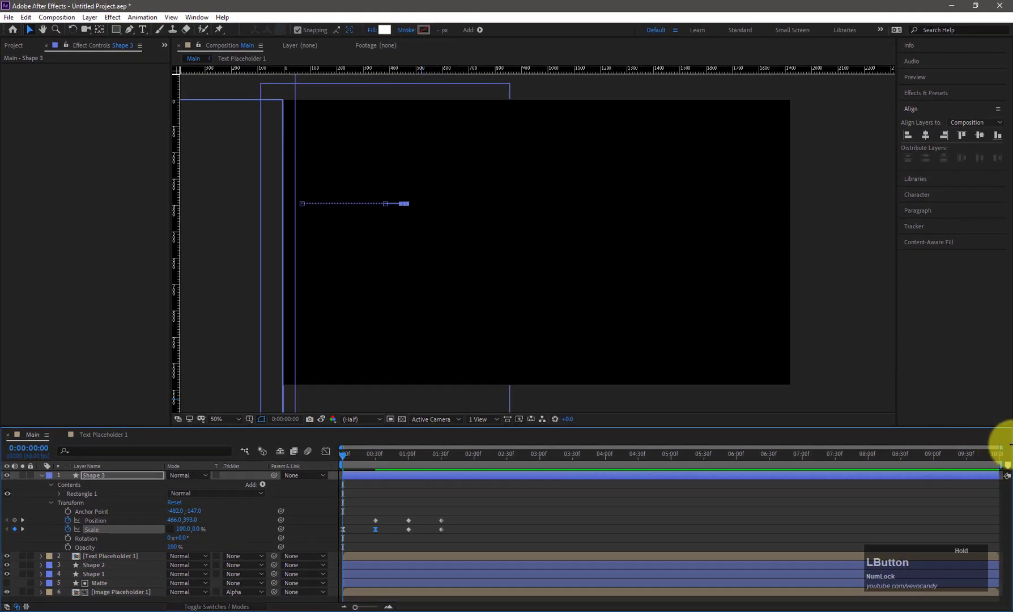
pyautogui.press('KP_0')
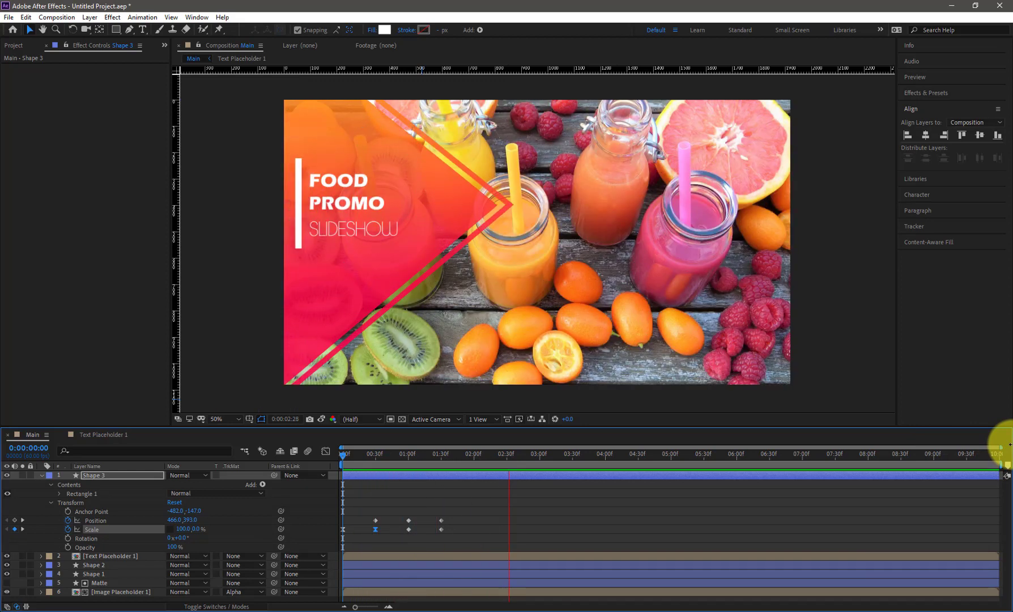
# Duplicate the Shape 3 layer and give the copy a purple fill of about 6828F9.
pyautogui.click(41, 475)
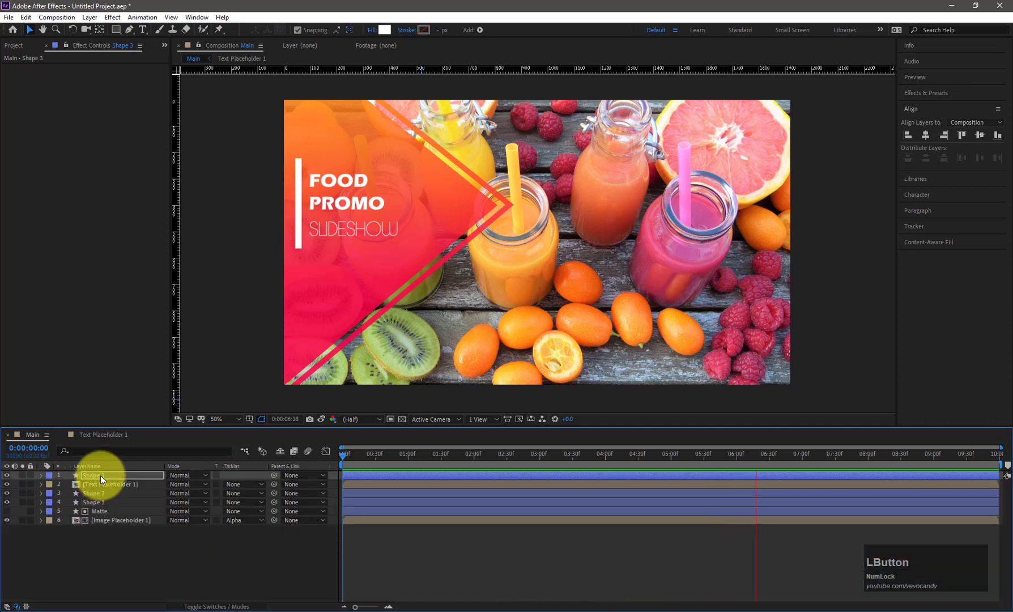
pyautogui.hotkey('ctrl', 'd')
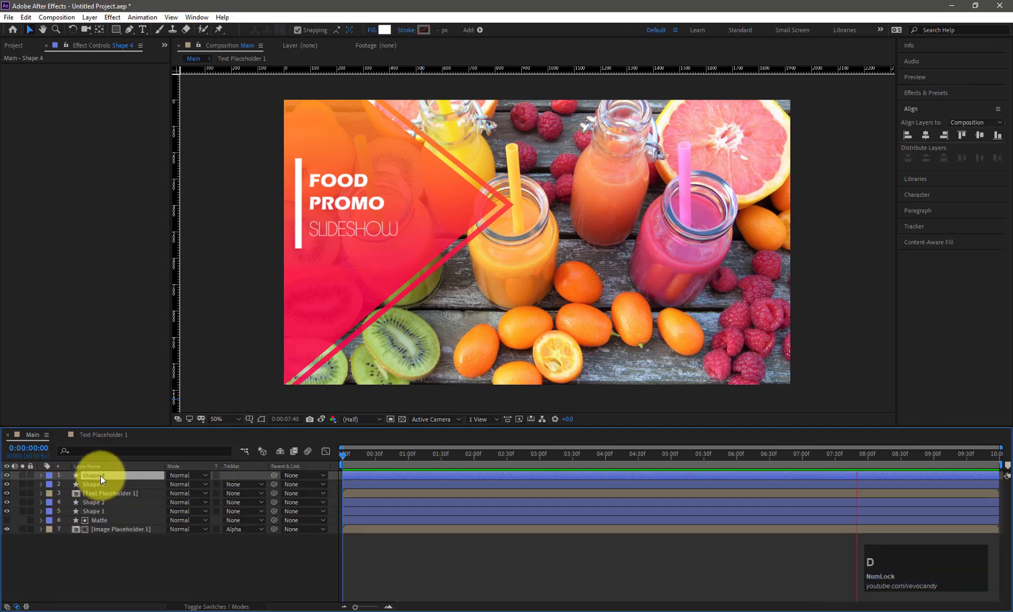
pyautogui.click(382, 453)
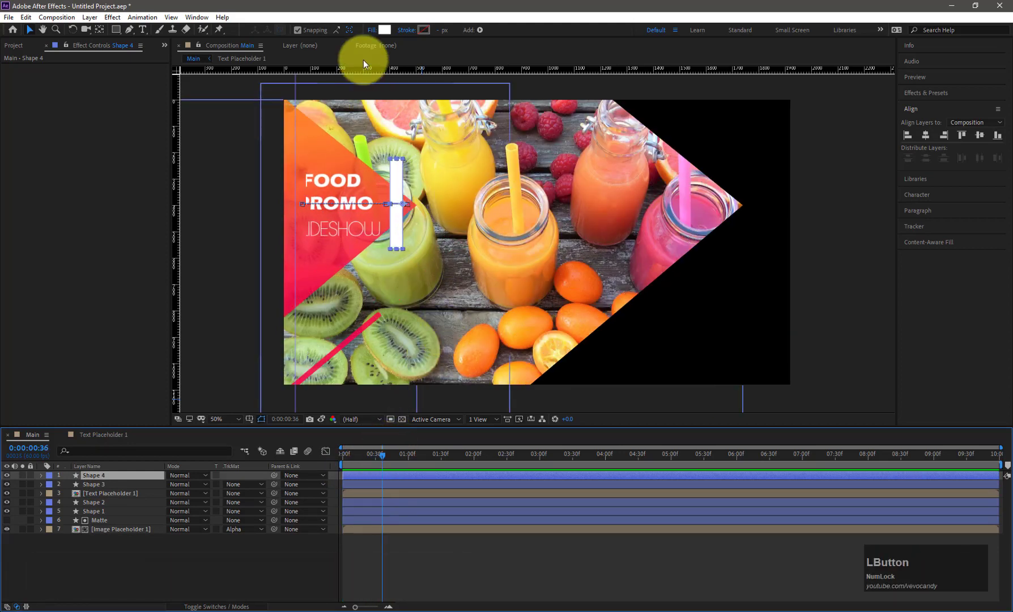
pyautogui.click(384, 31)
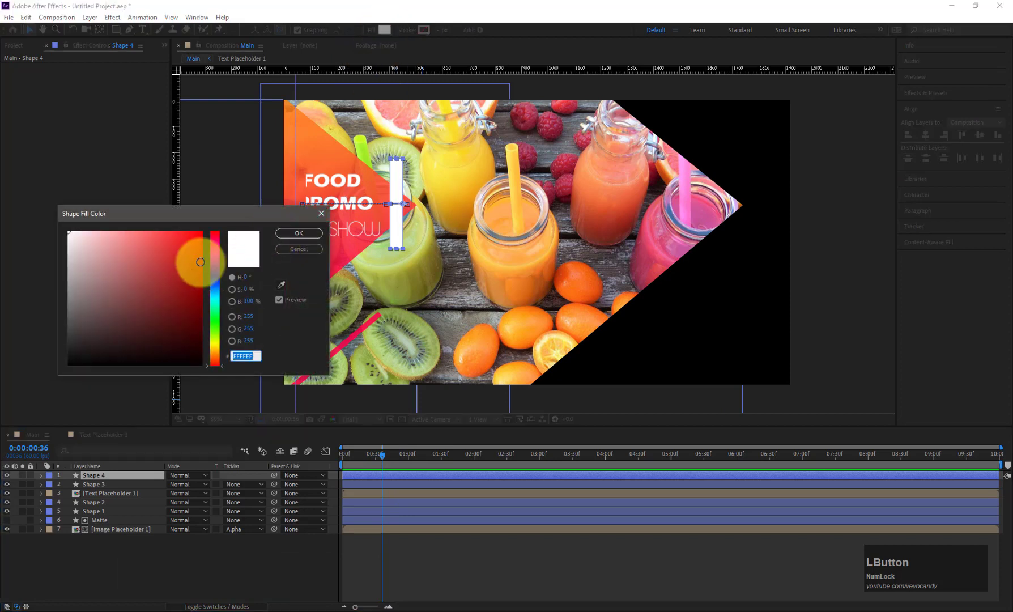
pyautogui.moveTo(200, 262); pyautogui.dragTo(204, 227)
pyautogui.moveTo(211, 266); pyautogui.dragTo(215, 274)
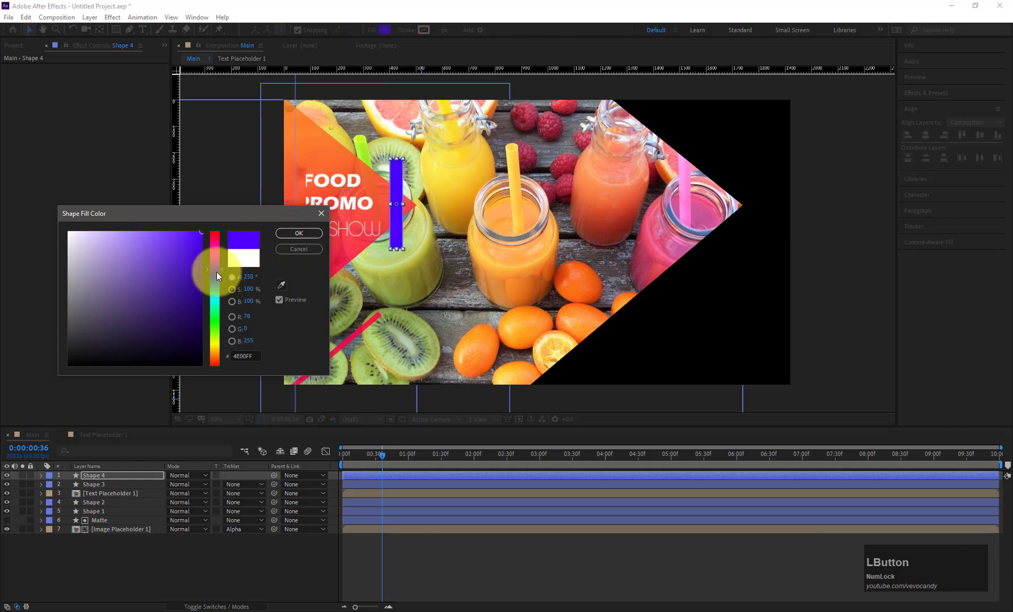
pyautogui.moveTo(196, 243); pyautogui.dragTo(187, 239)
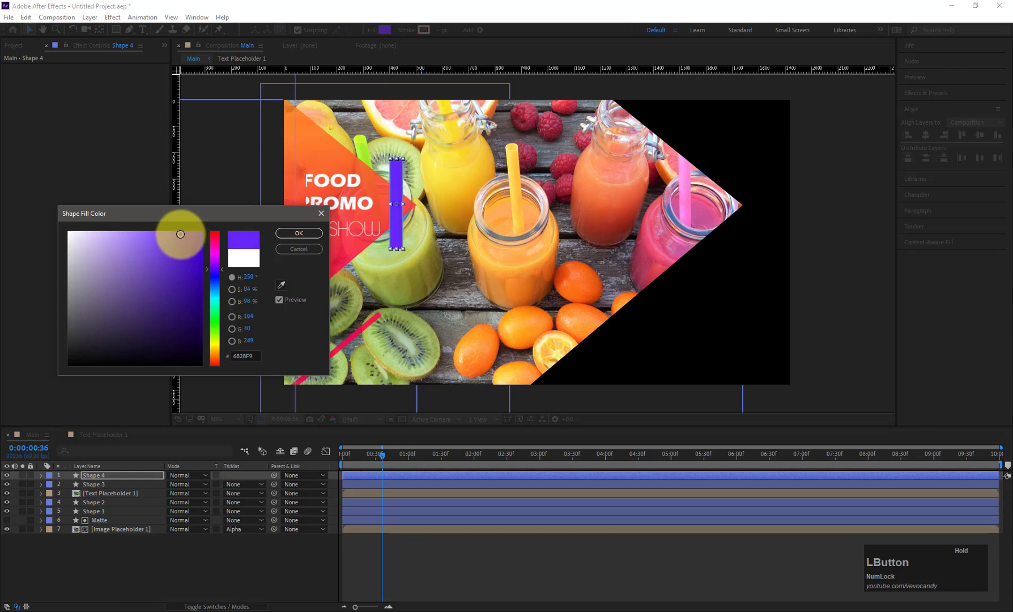
pyautogui.click(289, 233)
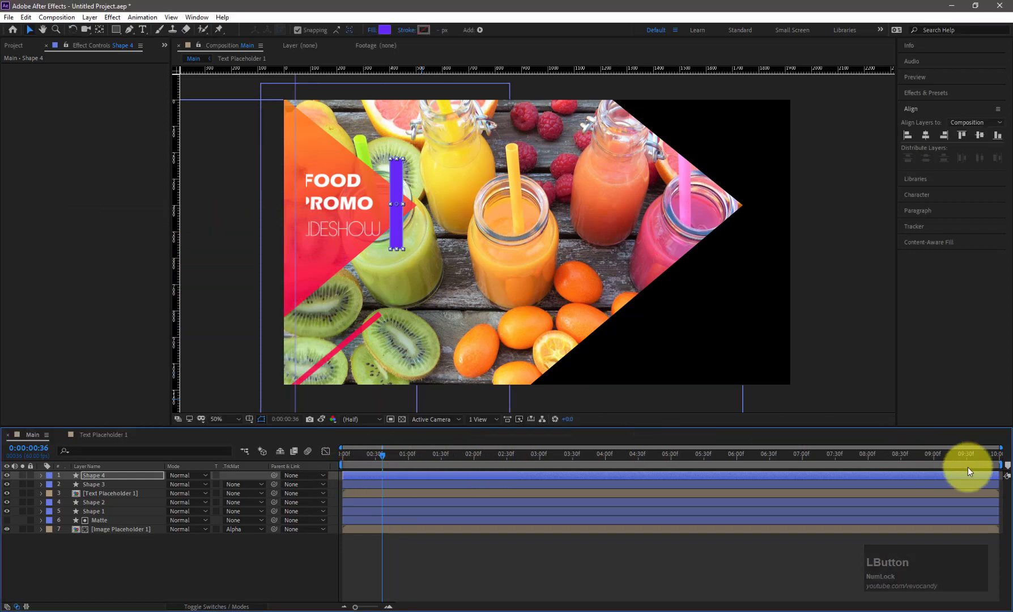
# Shift the purple Shape 4 layer to start at 5 frames and preview the offset bars from the beginning.
pyautogui.moveTo(1000, 447); pyautogui.dragTo(438, 448)
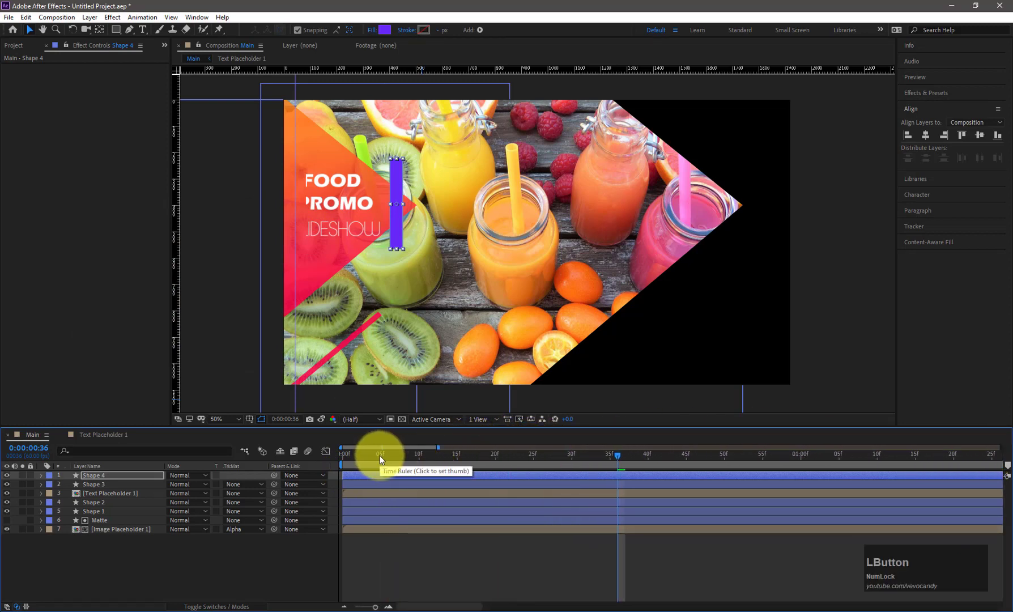
pyautogui.click(380, 456)
pyautogui.press('capslock')
pyautogui.moveTo(379, 475); pyautogui.dragTo(1001, 448)
pyautogui.press('capslock')
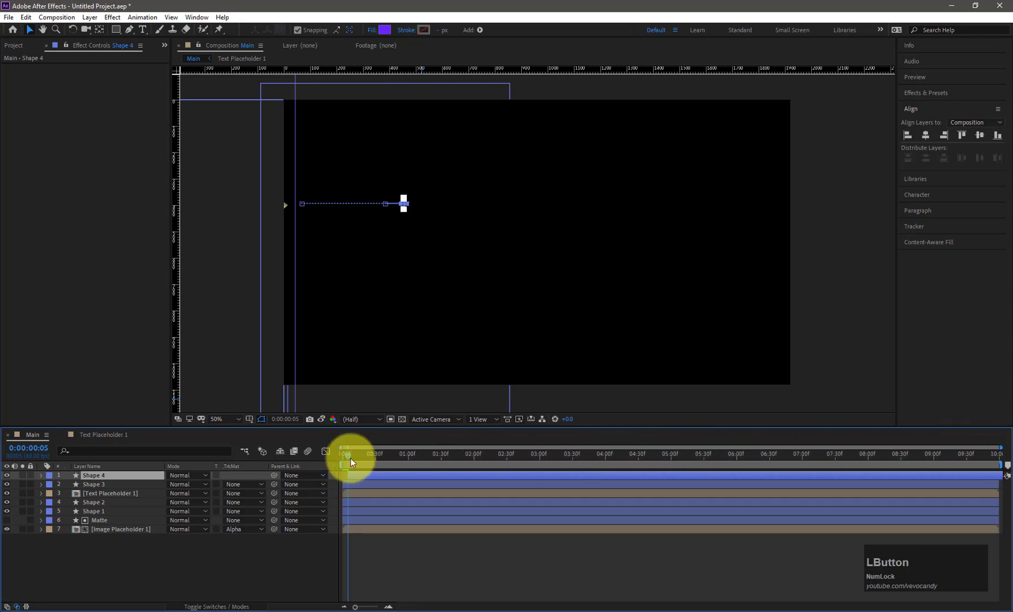
pyautogui.moveTo(345, 455); pyautogui.dragTo(336, 454)
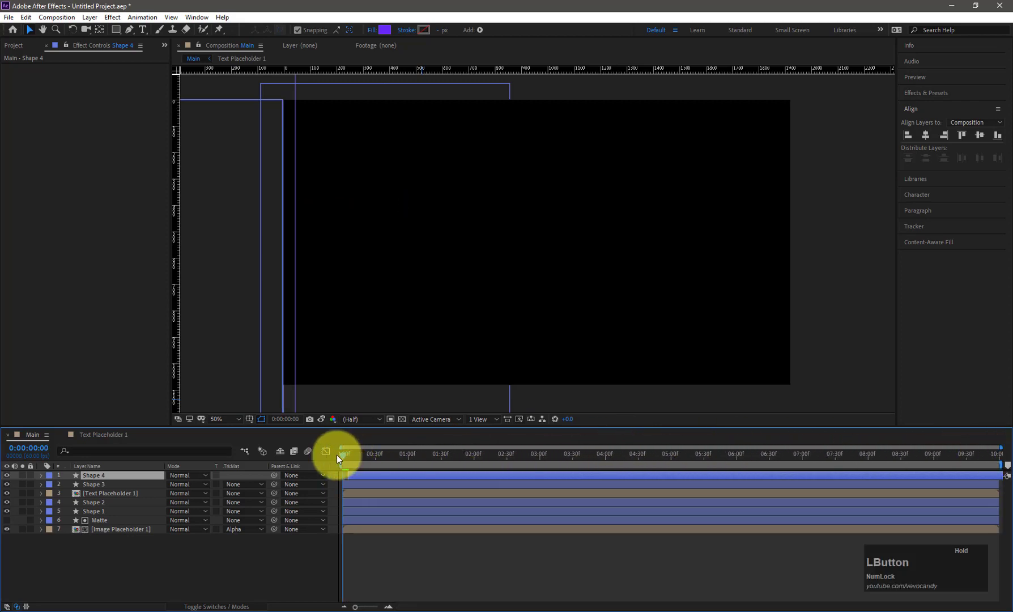
pyautogui.press('KP_0')
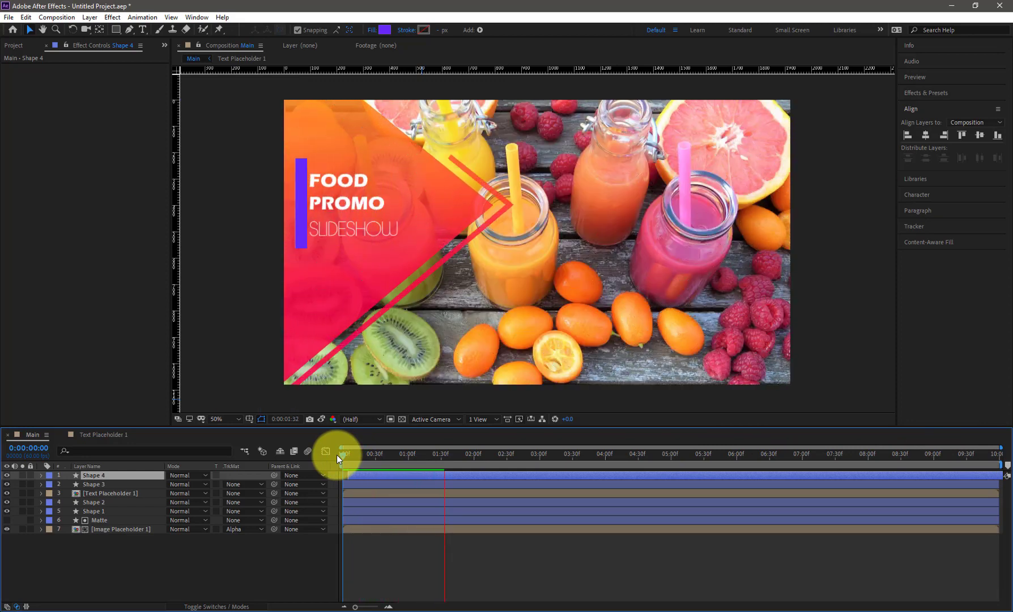
# Shift the Shape 2 outline layer in time to start at 1 second 29 frames.
pyautogui.click(415, 502)
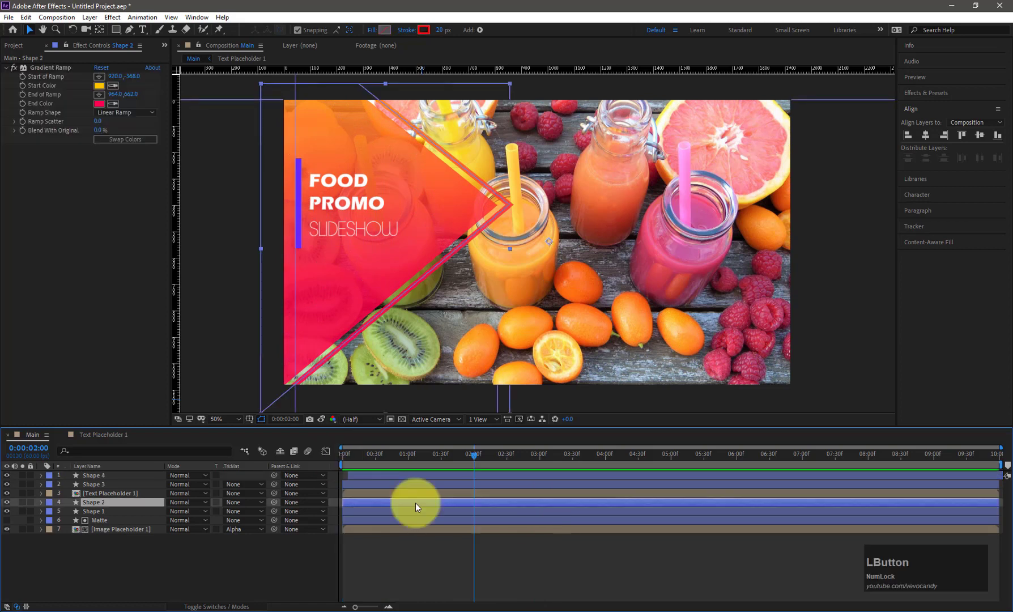
pyautogui.moveTo(411, 502); pyautogui.dragTo(537, 503)
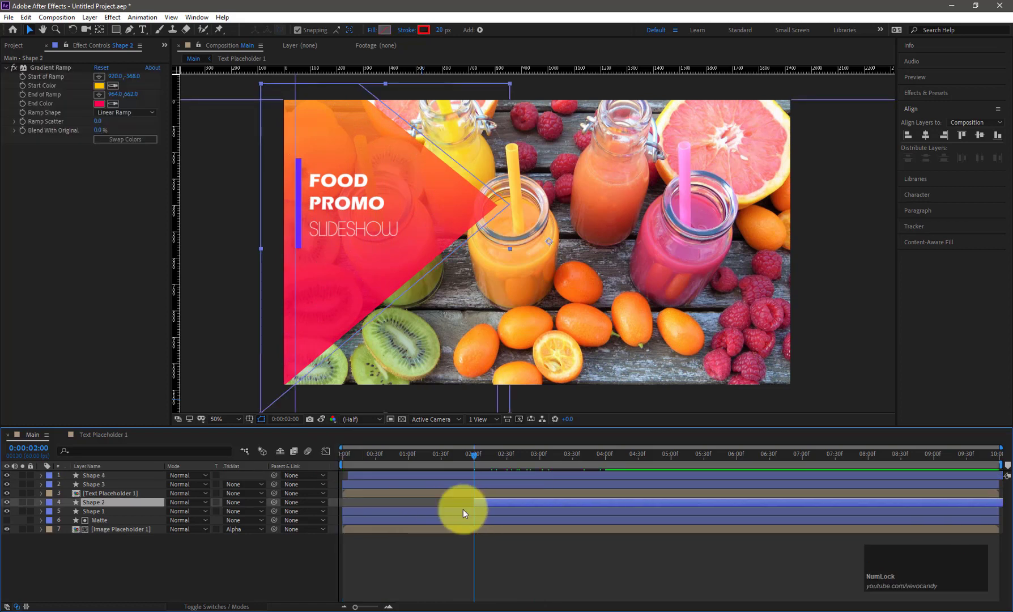
pyautogui.click(440, 457)
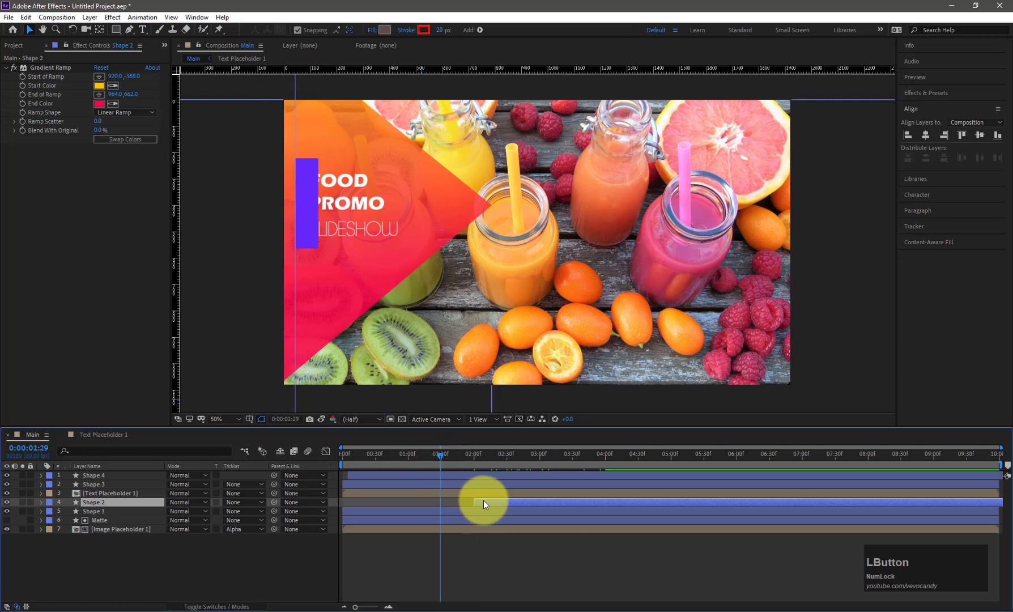
pyautogui.moveTo(484, 500); pyautogui.dragTo(455, 503)
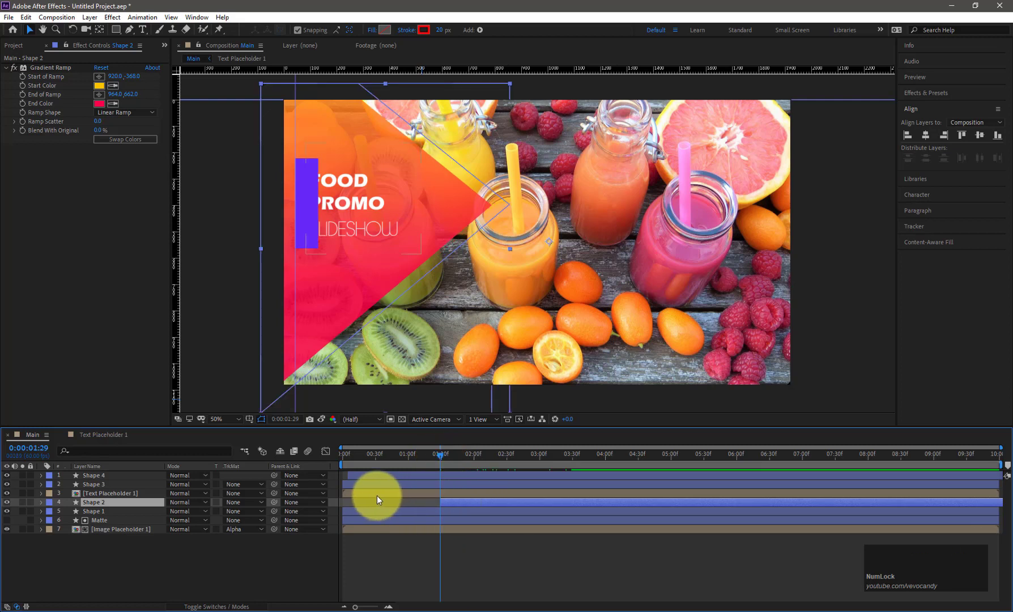
# Shift Text Placeholder 1, Shape 3 and Shape 4 together so Shape 3 starts at 1 second 29 frames, keeping Shape 4's offset.
pyautogui.click(362, 495)
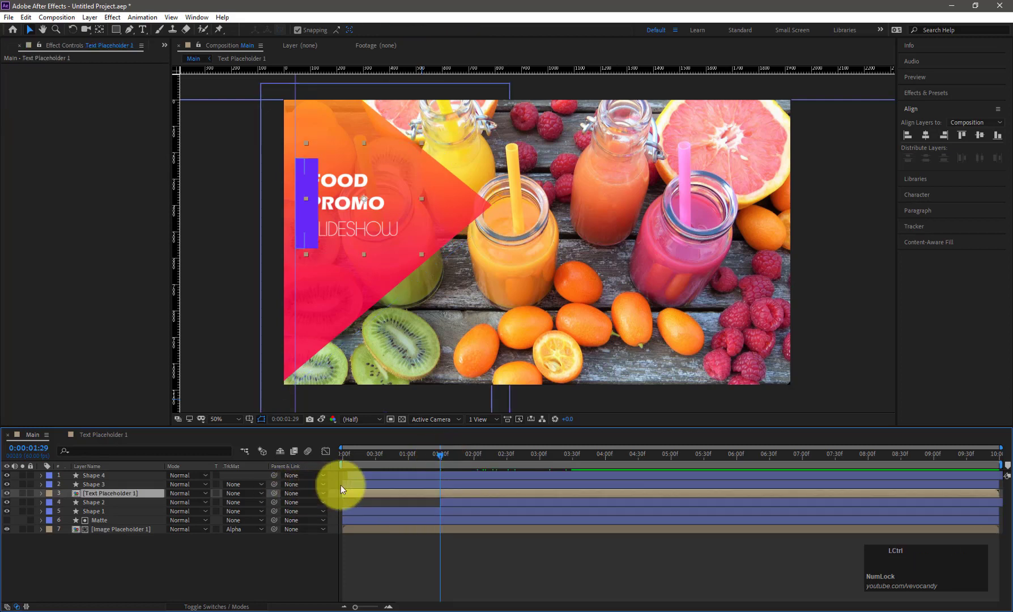
pyautogui.keyDown('ctrl'); pyautogui.click(357, 483); pyautogui.keyUp('ctrl')
pyautogui.keyDown('ctrl'); pyautogui.click(365, 475); pyautogui.keyUp('ctrl')
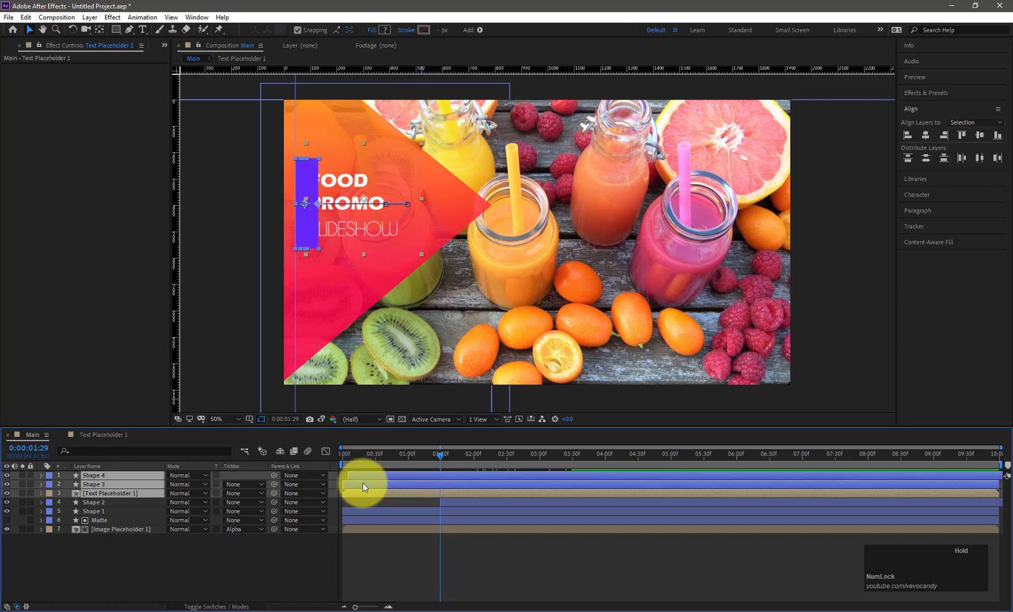
pyautogui.moveTo(363, 483); pyautogui.dragTo(454, 487)
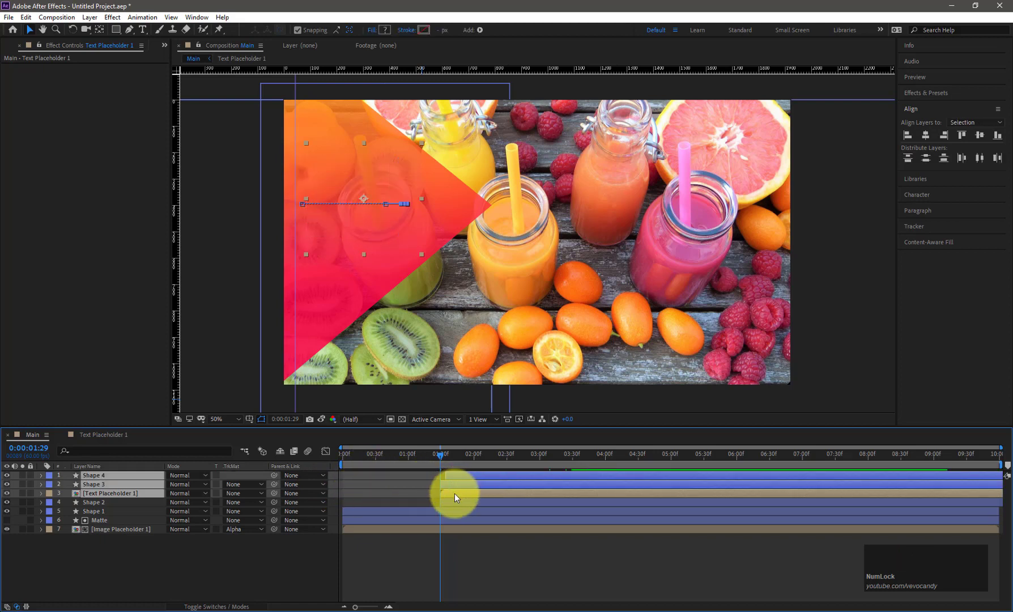
# Shift the Text Placeholder 1 layer to start at 2 seconds 29 frames and preview the retimed composition.
pyautogui.click(454, 503)
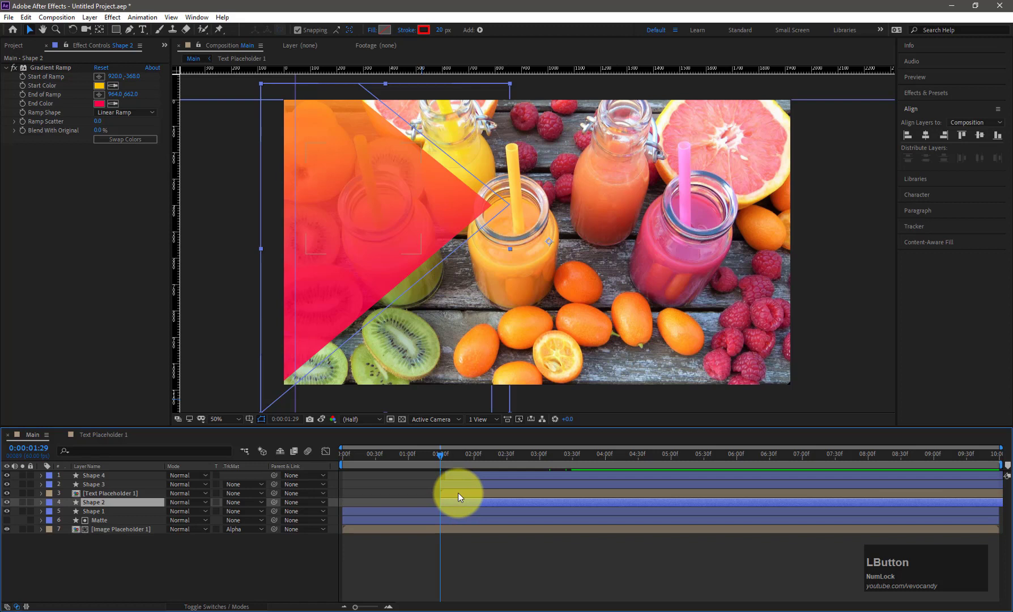
pyautogui.moveTo(458, 493); pyautogui.dragTo(519, 491)
pyautogui.click(506, 457)
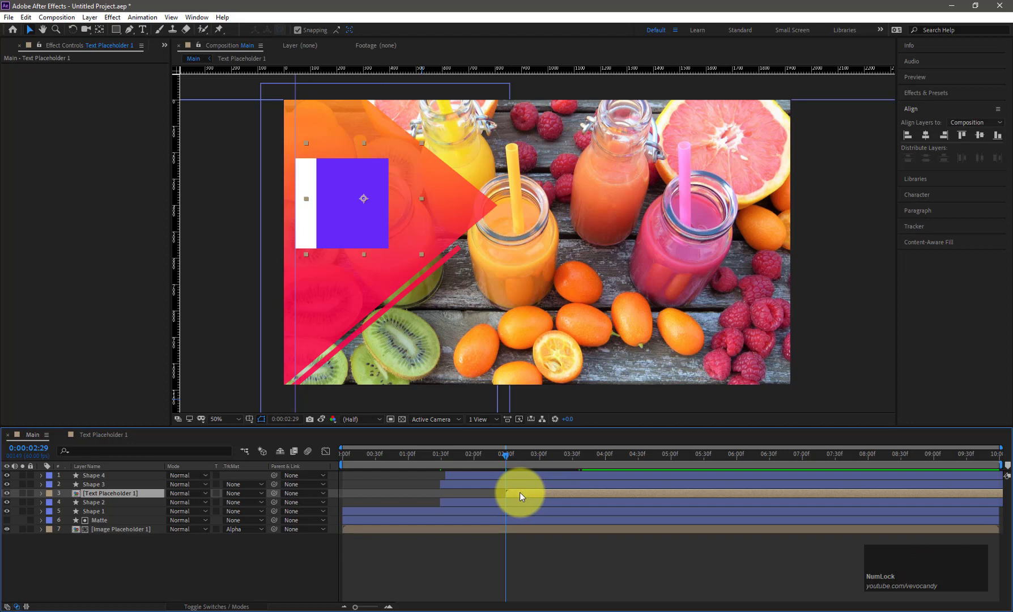
pyautogui.press('KP_0')
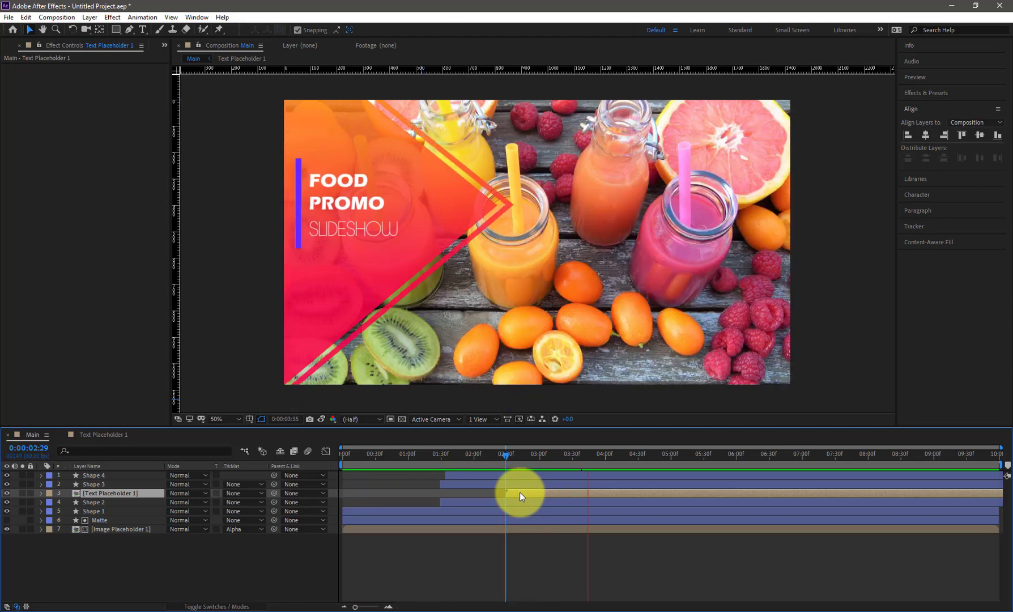
# Keyframe the Image Placeholder 1 layer's scale from 120% at the composition start to 100% at 4 seconds 1 frame.
pyautogui.click(411, 534)
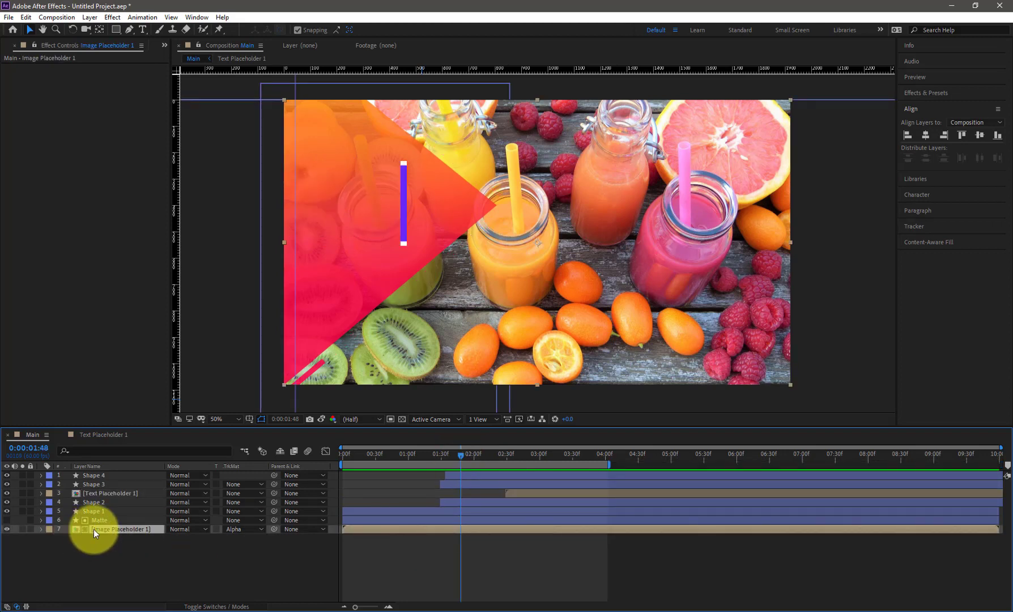
pyautogui.press('s')
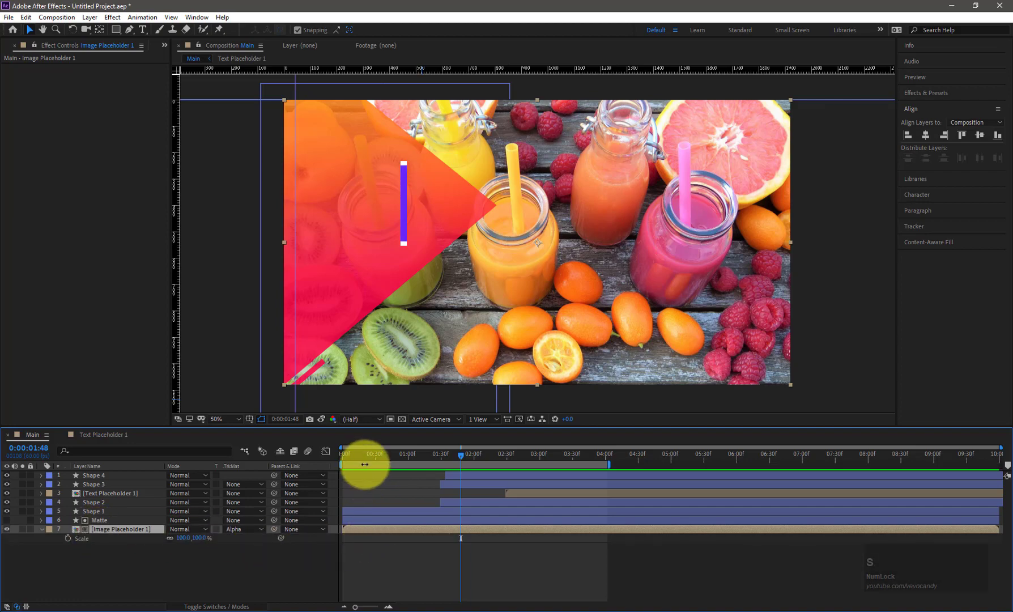
pyautogui.click(609, 453)
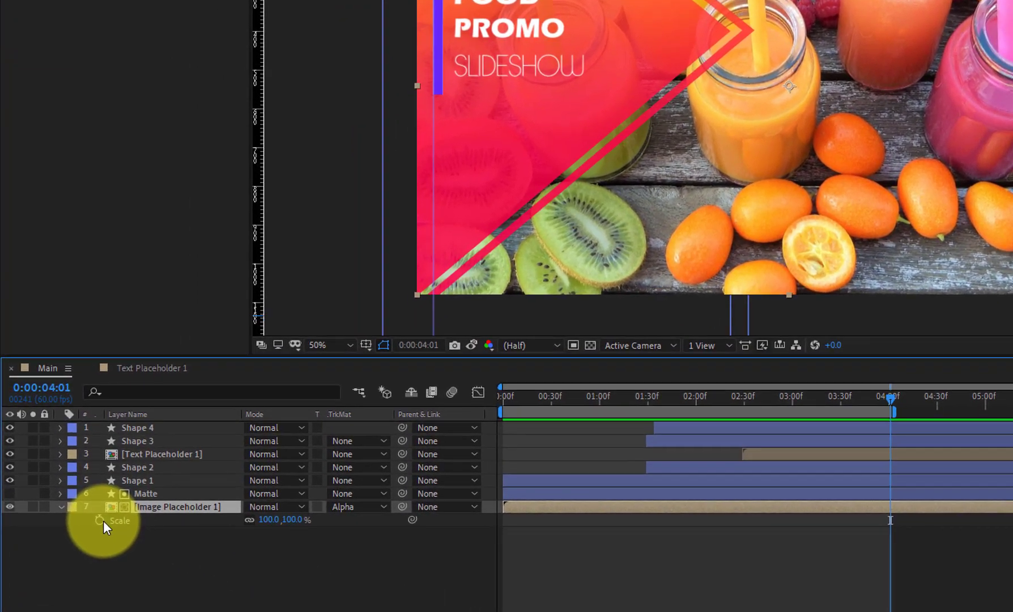
pyautogui.click(83, 530)
pyautogui.moveTo(556, 399); pyautogui.dragTo(513, 391)
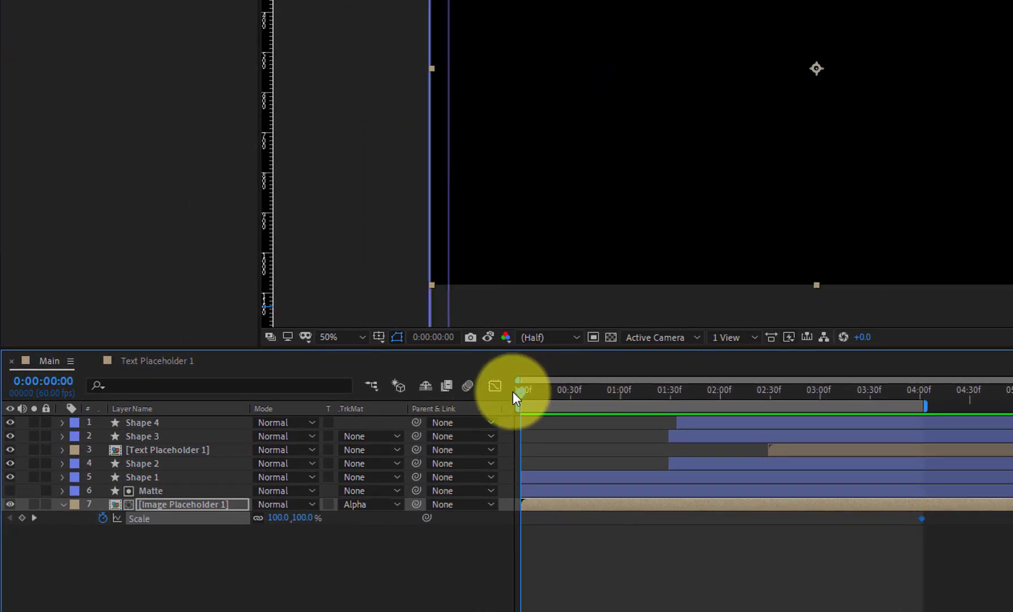
pyautogui.write('120')
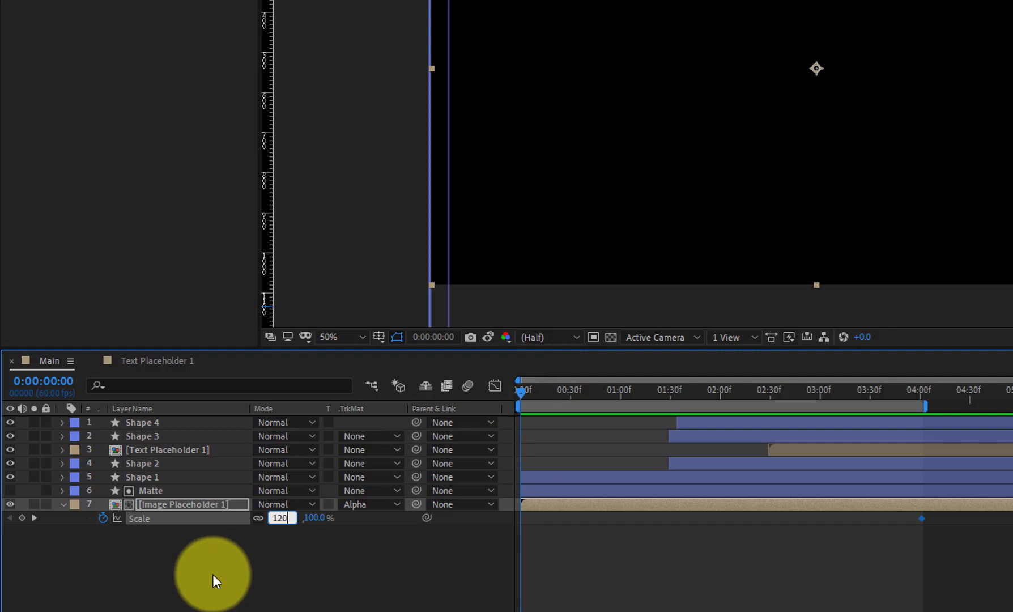
pyautogui.press('Return')
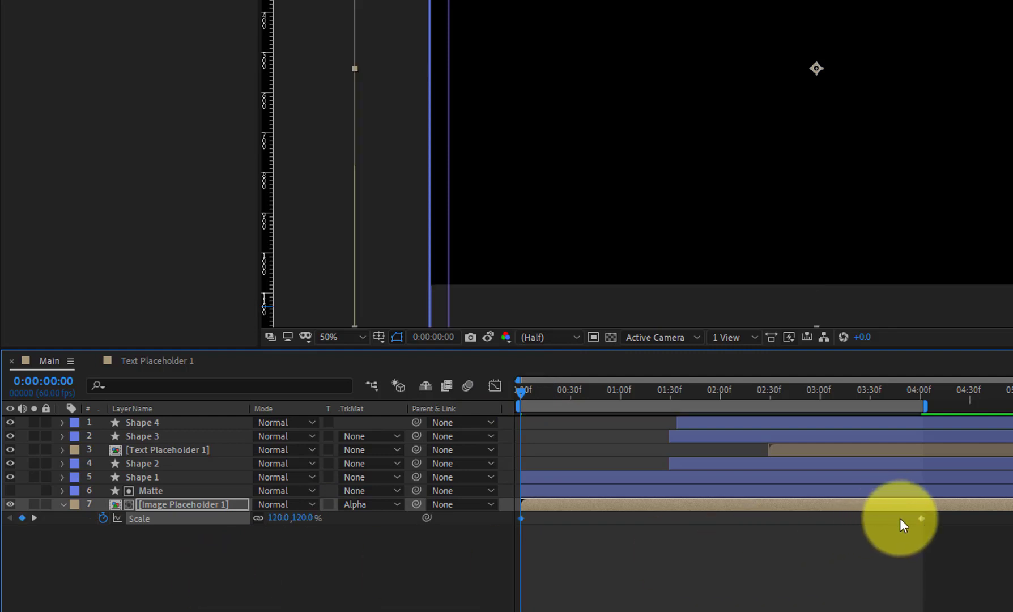
# Apply Easy Ease to both scale keyframes of Image Placeholder 1 and preview the zoom.
pyautogui.moveTo(930, 518); pyautogui.dragTo(515, 553)
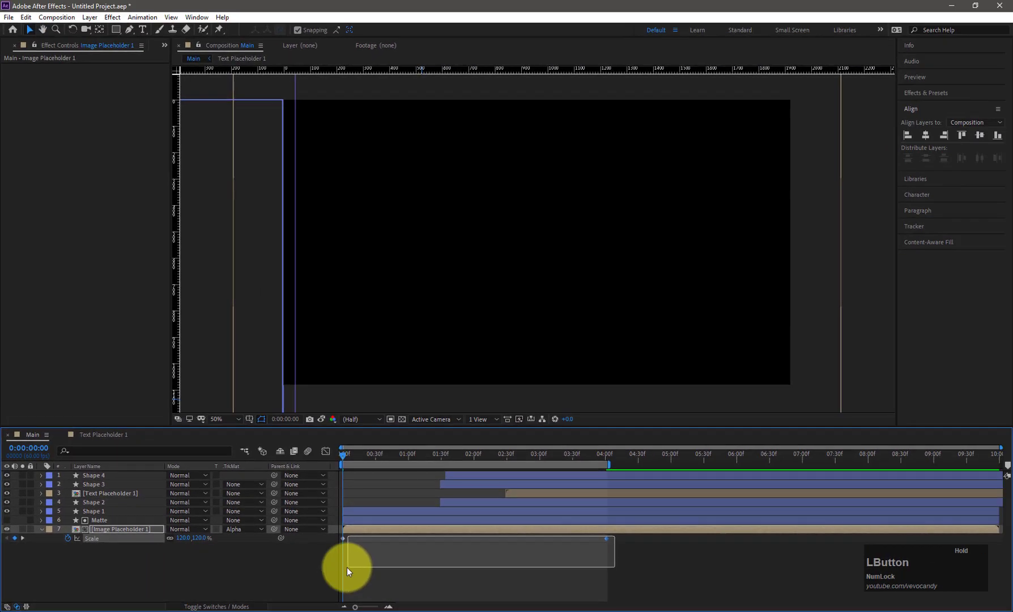
pyautogui.rightClick(342, 539)
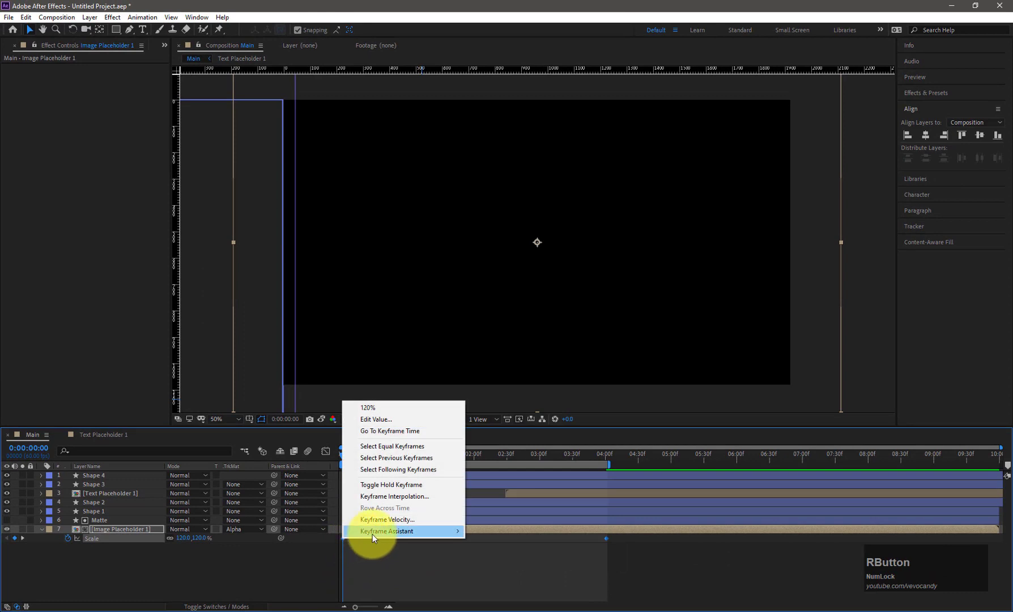
pyautogui.moveTo(397, 531)
pyautogui.click(493, 461)
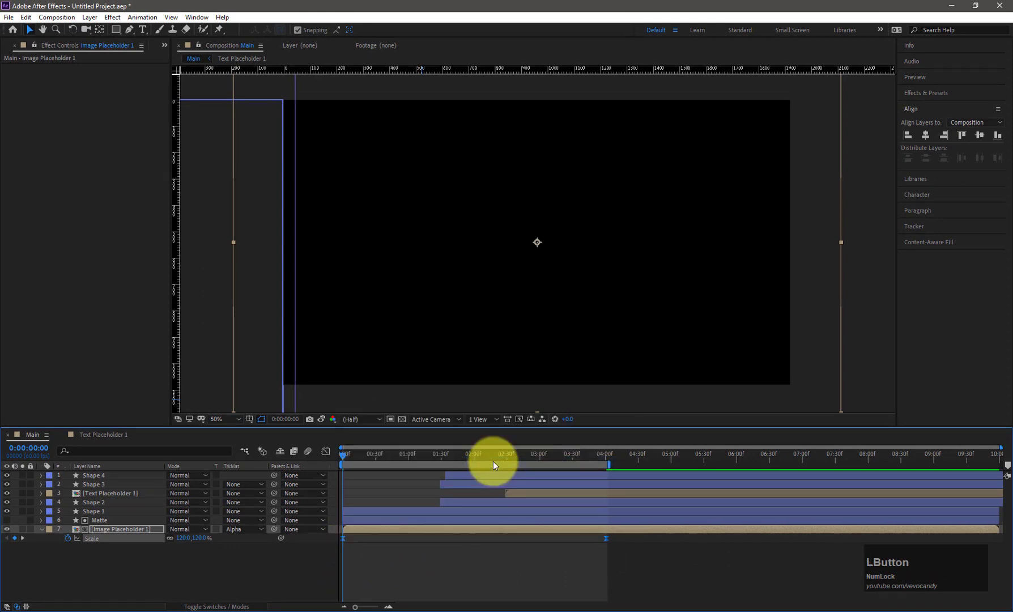
pyautogui.press('KP_0')
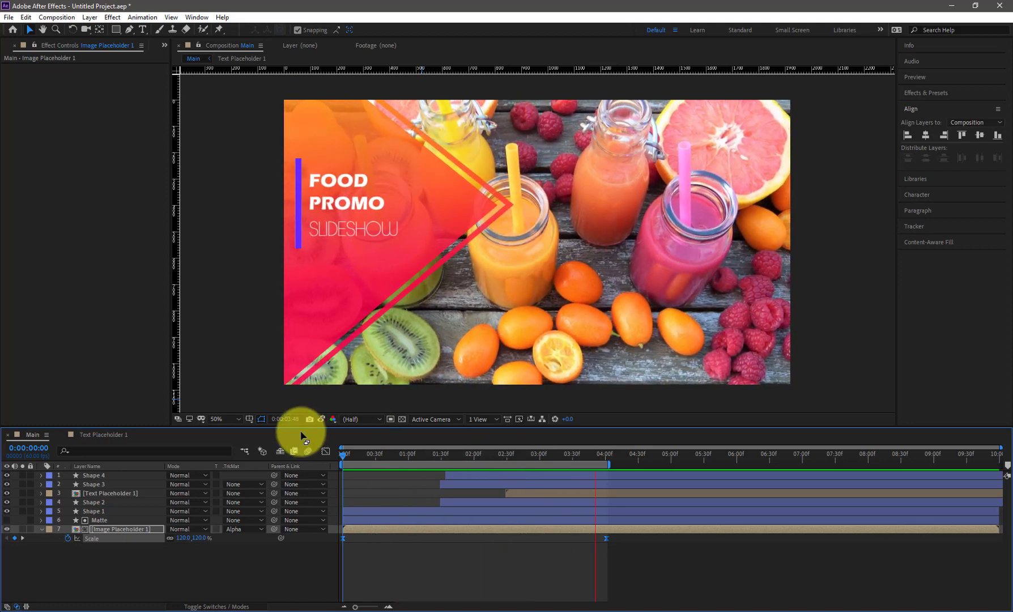
# Lengthen the last scale keyframe's incoming influence in the speed graph for a fast start and slow finish, and preview.
pyautogui.click(326, 452)
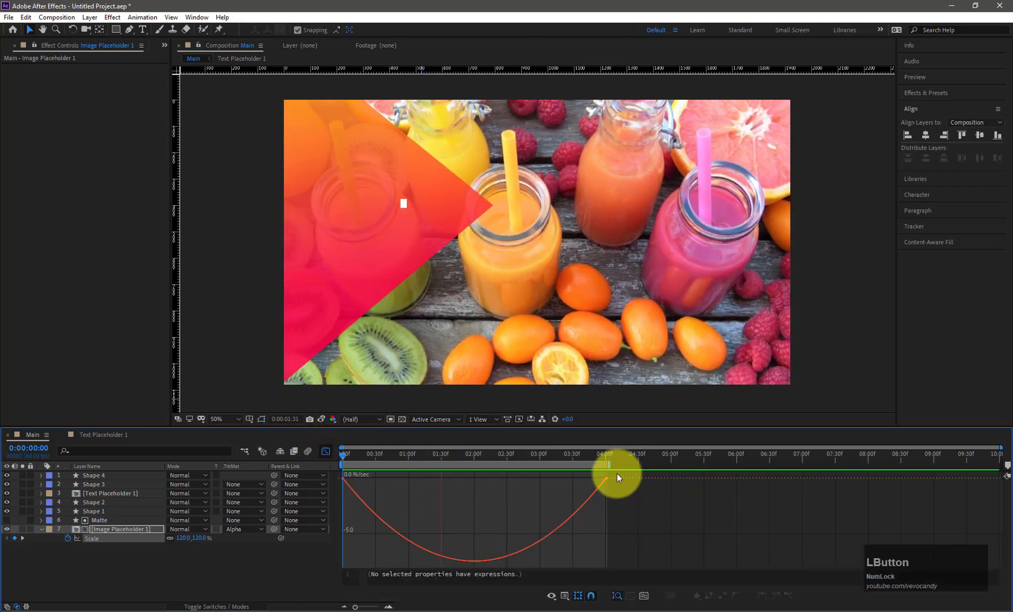
pyautogui.moveTo(618, 473); pyautogui.dragTo(583, 490)
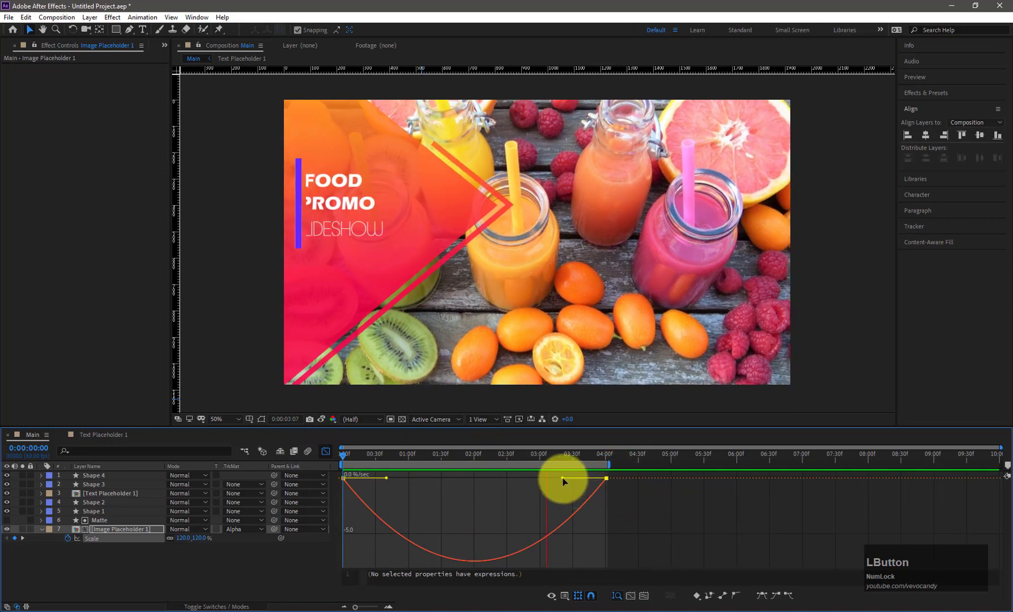
pyautogui.moveTo(451, 482); pyautogui.dragTo(451, 482)
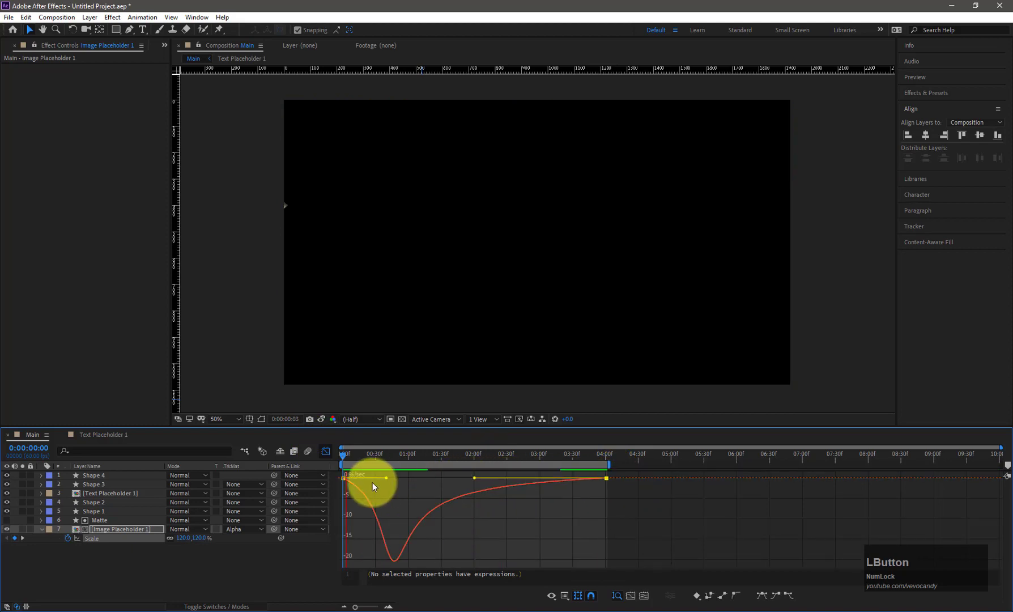
pyautogui.click(330, 452)
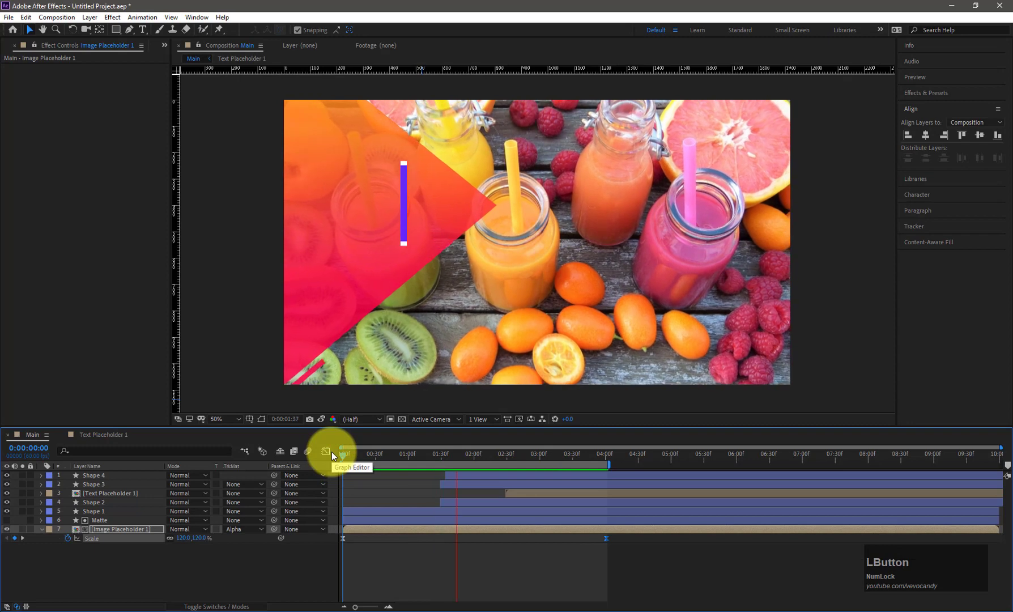
pyautogui.press('KP_0')
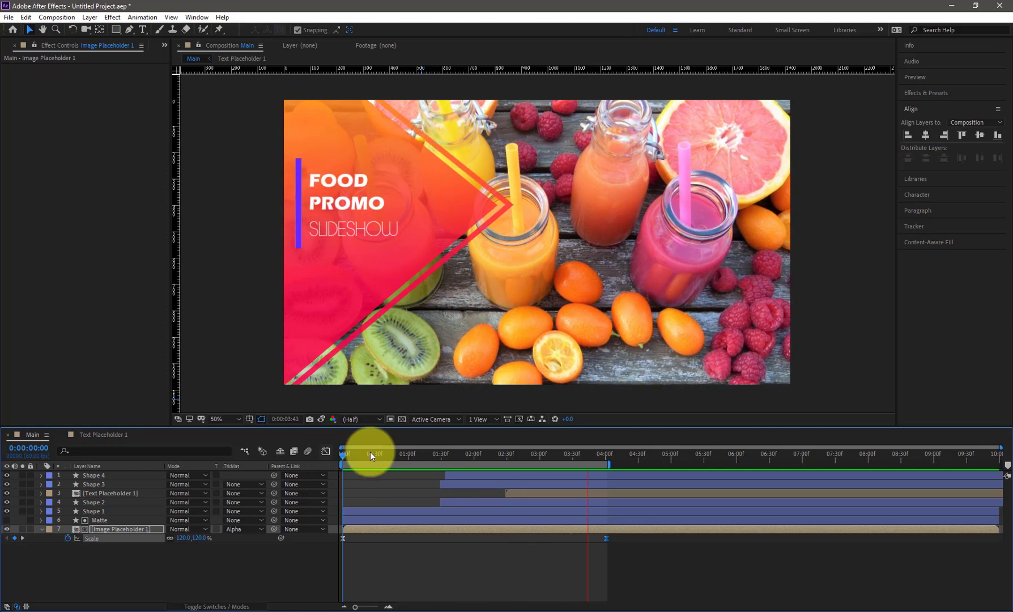
# Move Image Placeholder 1's last scale keyframe to 2 seconds and preview the composition from the beginning.
pyautogui.click(475, 458)
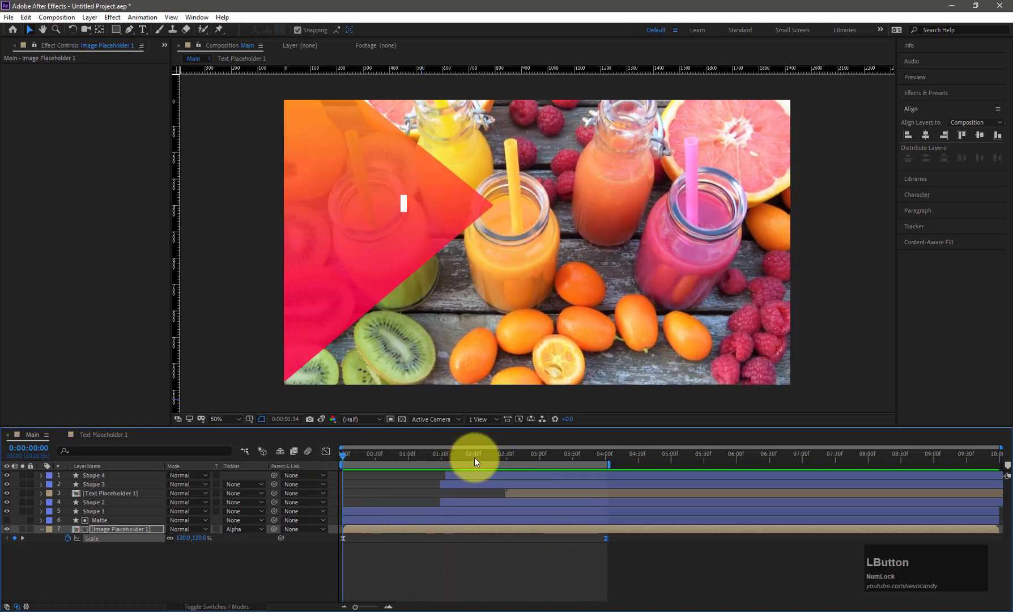
pyautogui.moveTo(604, 539); pyautogui.dragTo(479, 548)
pyautogui.press('KP_0')
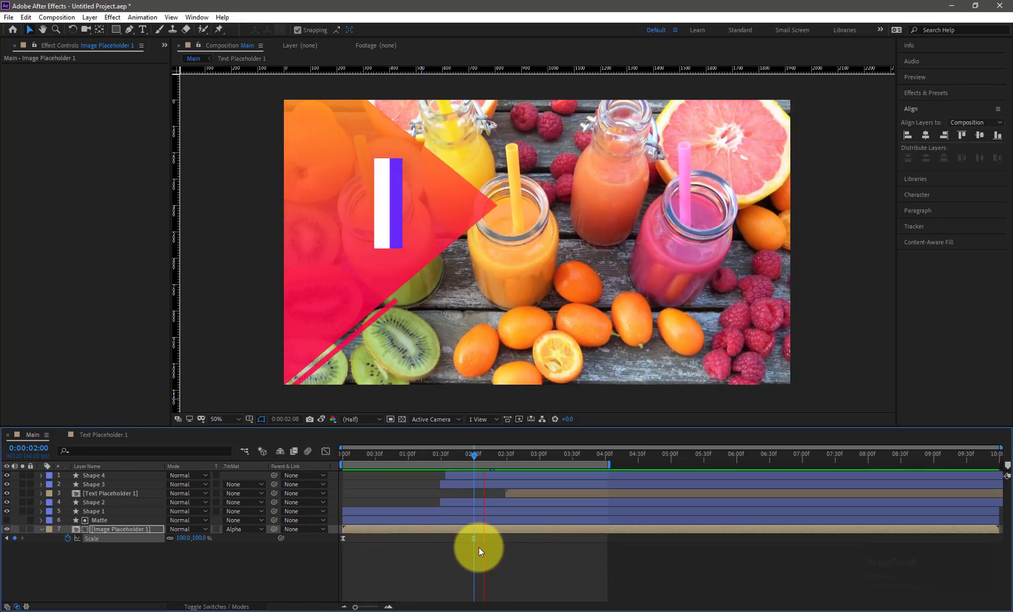
pyautogui.press('KP_0')
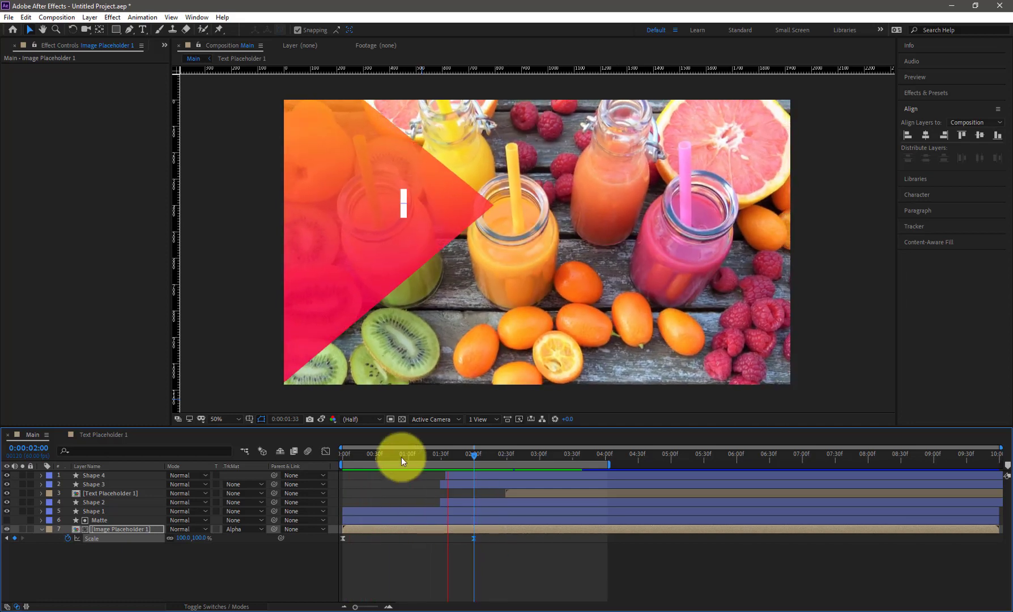
pyautogui.moveTo(401, 457); pyautogui.dragTo(336, 454)
pyautogui.press('KP_0')
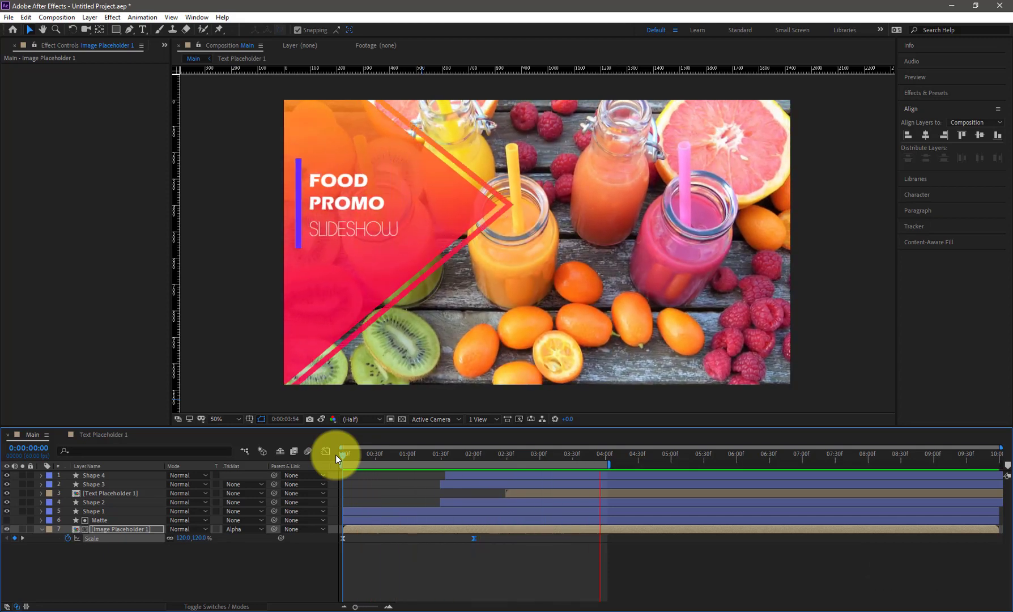
# Add a new adjustment layer above all layers of the Main composition, with the current time at 2 seconds 4 frames.
pyautogui.click(463, 453)
pyautogui.moveTo(463, 452); pyautogui.dragTo(479, 456)
pyautogui.click(83, 591)
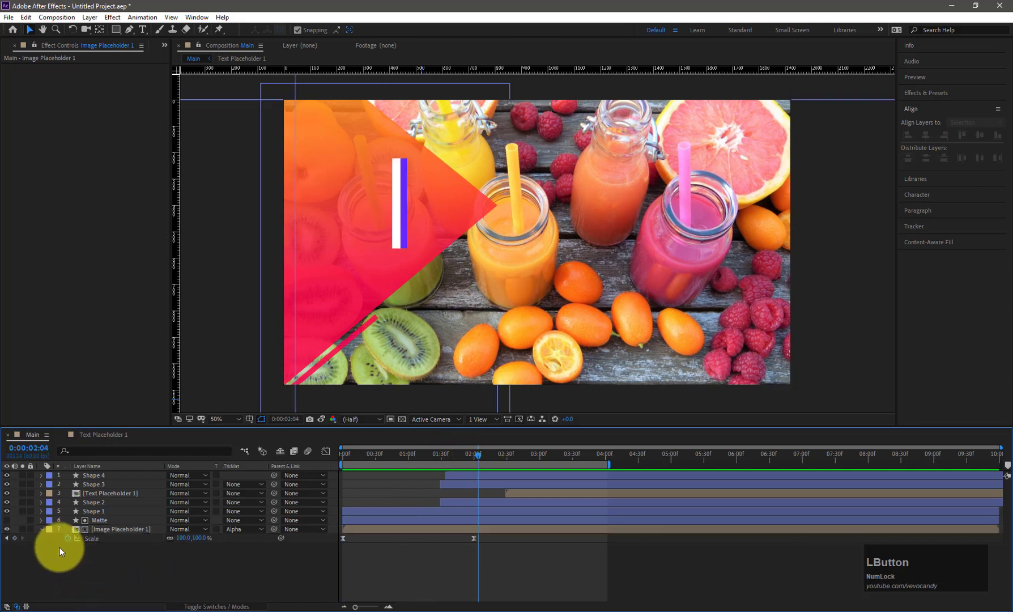
pyautogui.rightClick(43, 549)
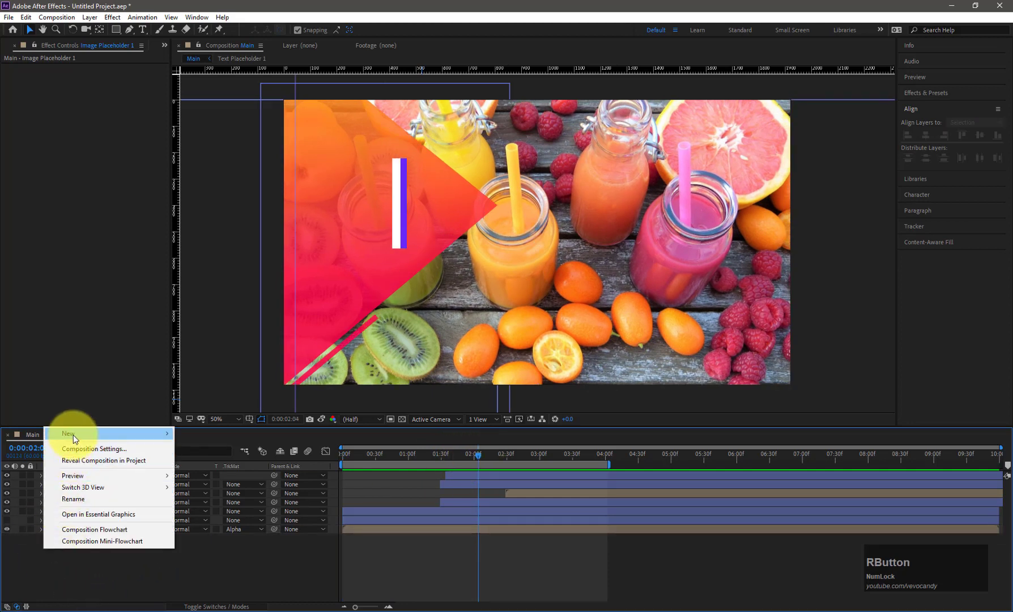
pyautogui.moveTo(73, 434)
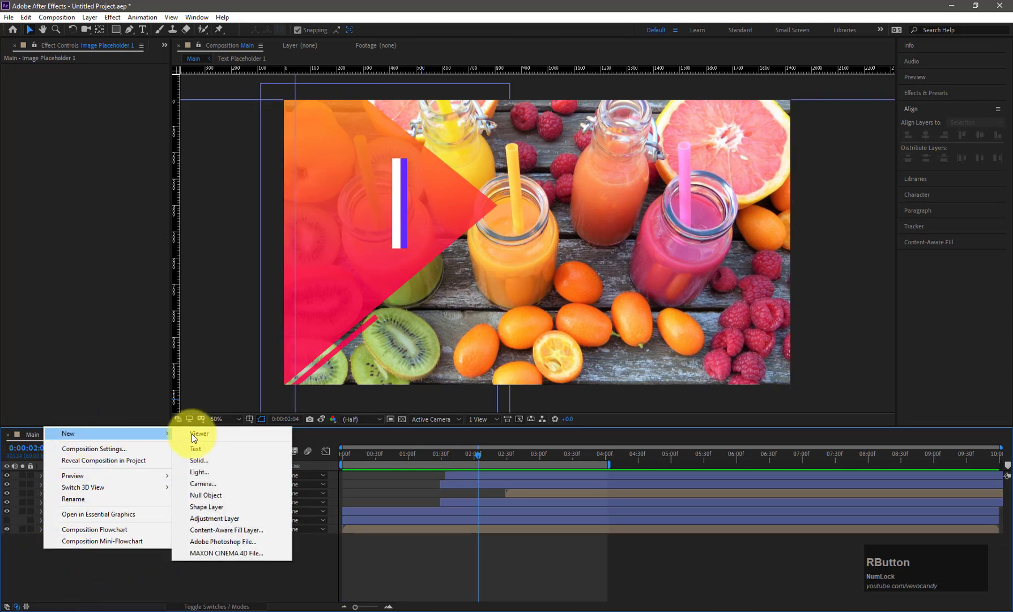
pyautogui.click(218, 520)
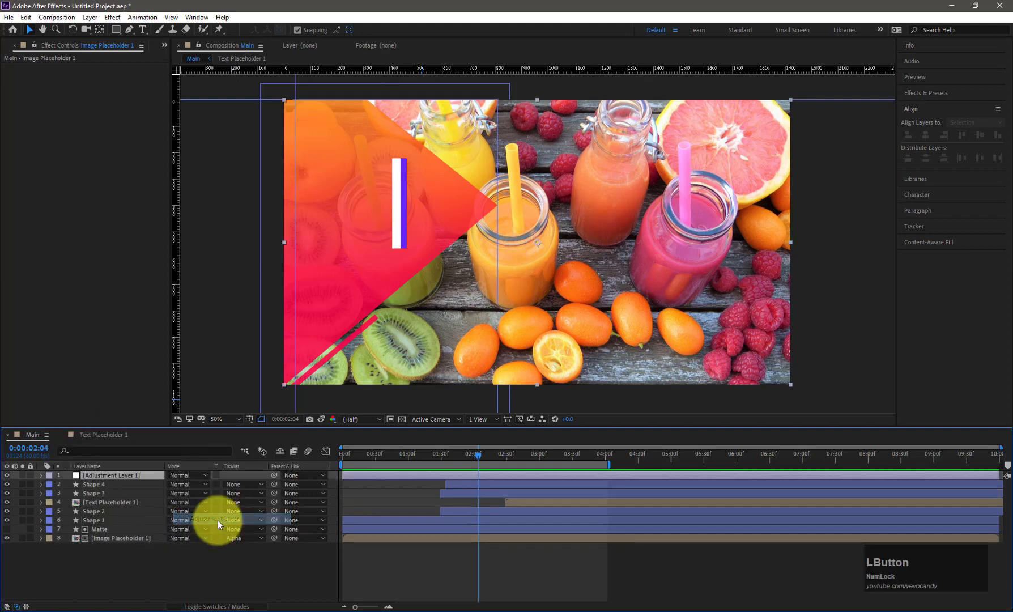
# Find the Glow effect and apply it to the adjustment layer.
pyautogui.press('space')
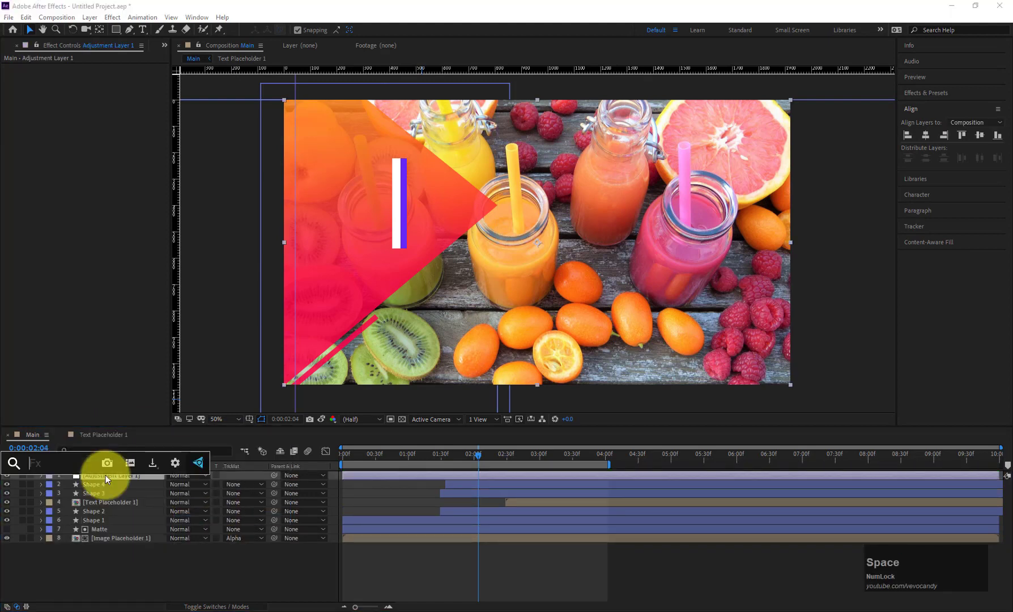
pyautogui.click(73, 465)
pyautogui.write('glow')
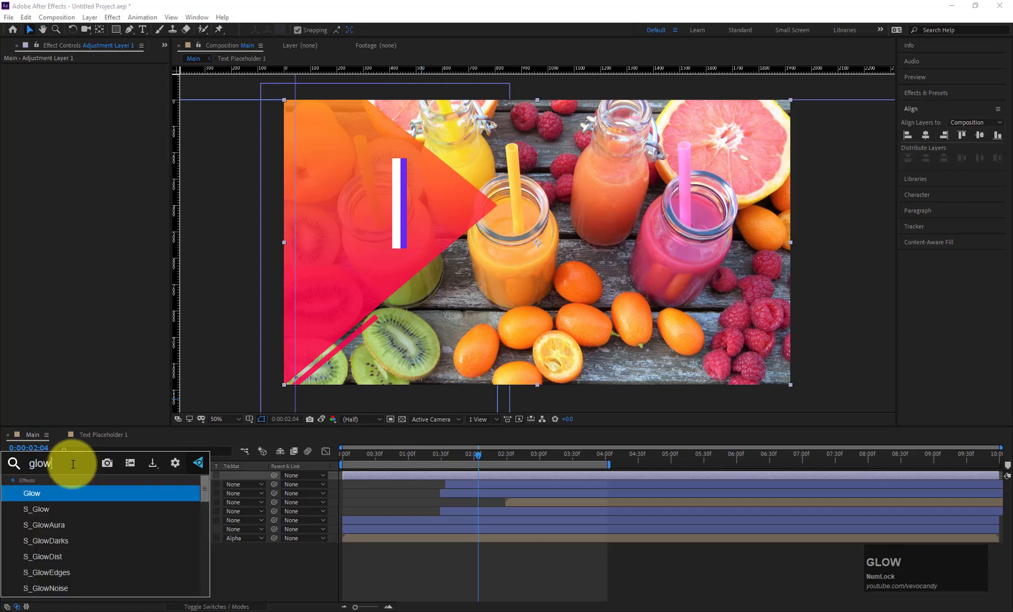
pyautogui.press('Return')
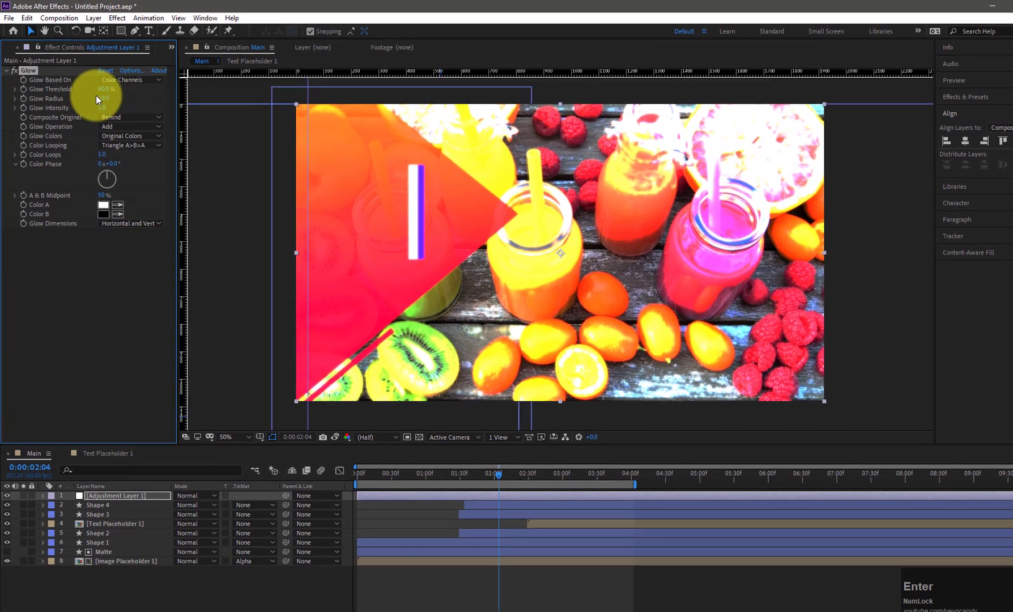
# Set the Glow threshold to 95%, the radius to 100 and the intensity to 0.5.
pyautogui.click(99, 85)
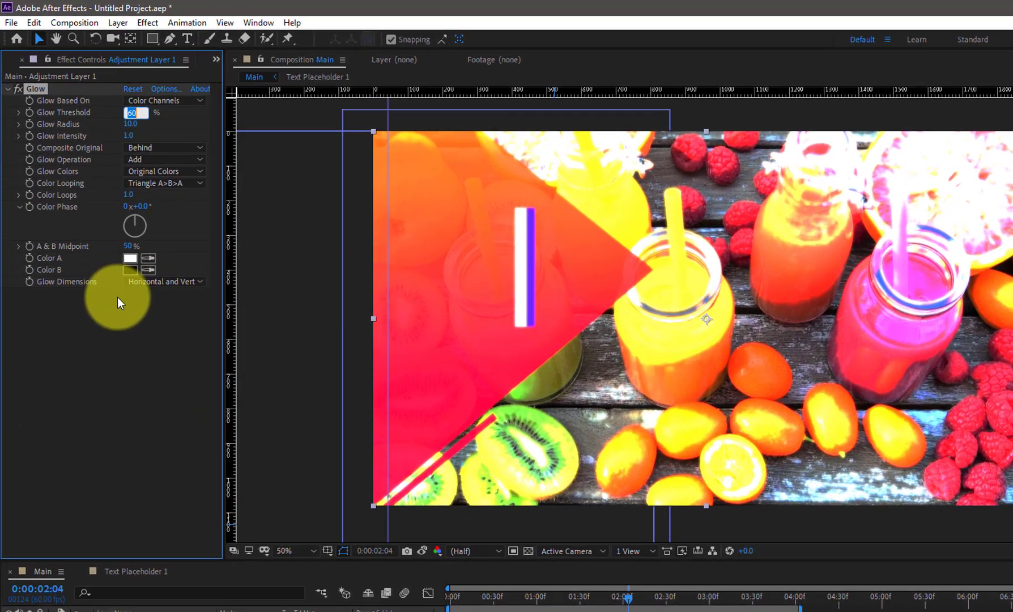
pyautogui.write('95')
pyautogui.press('Return')
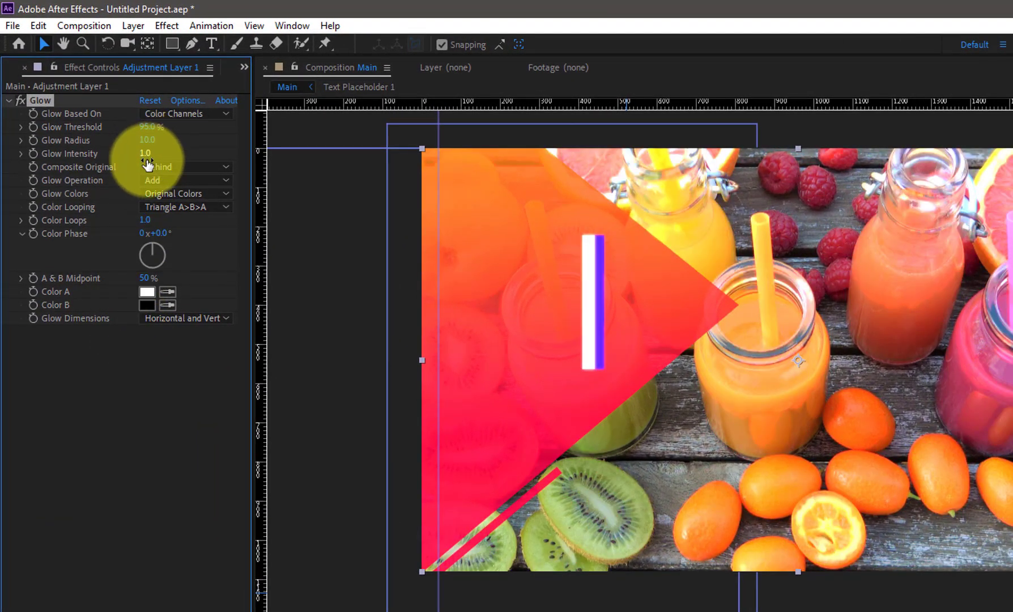
pyautogui.click(148, 140)
pyautogui.write('100')
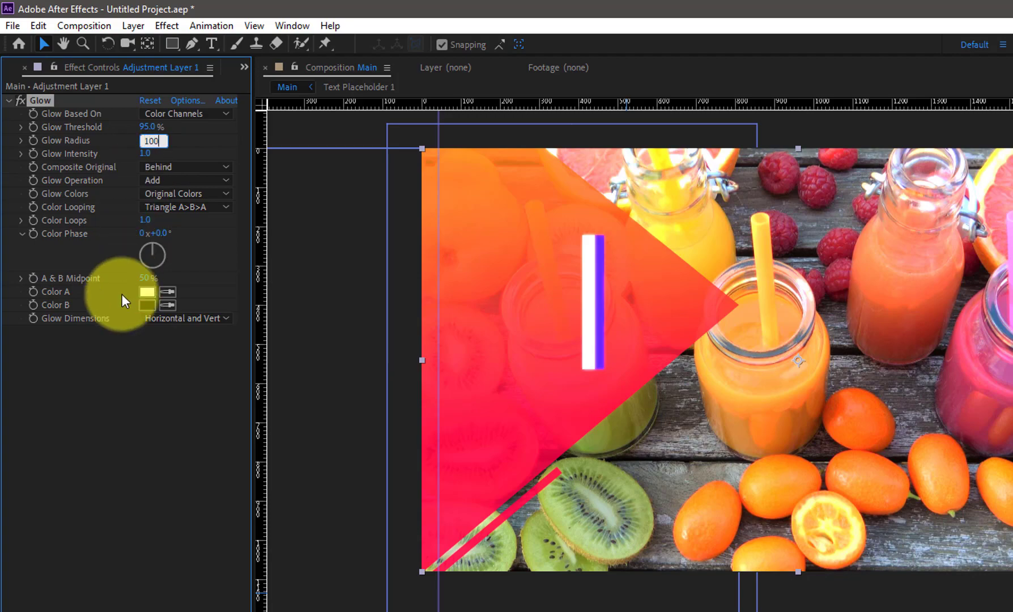
pyautogui.press('Return')
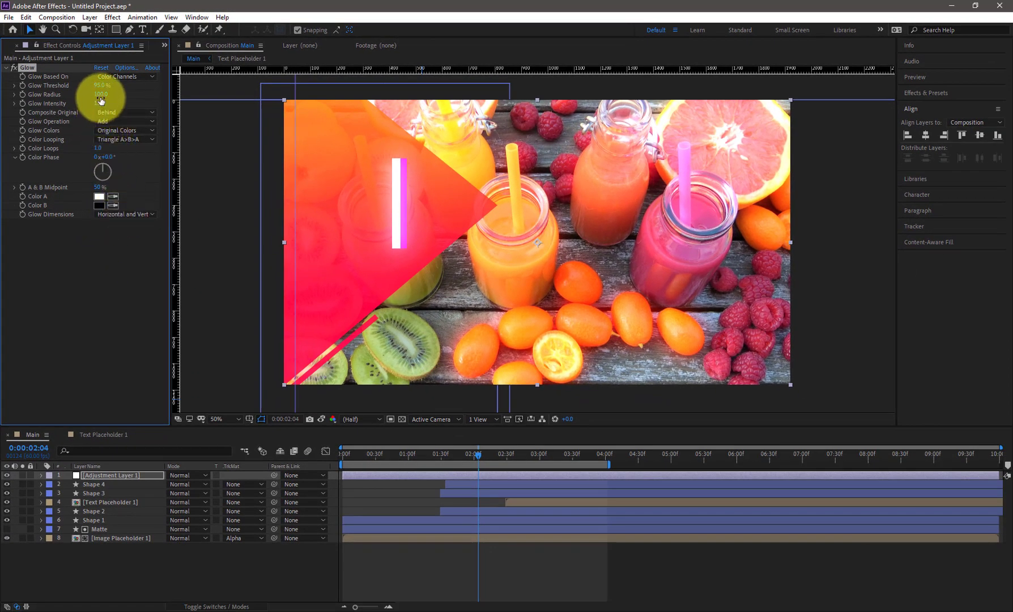
pyautogui.click(98, 106)
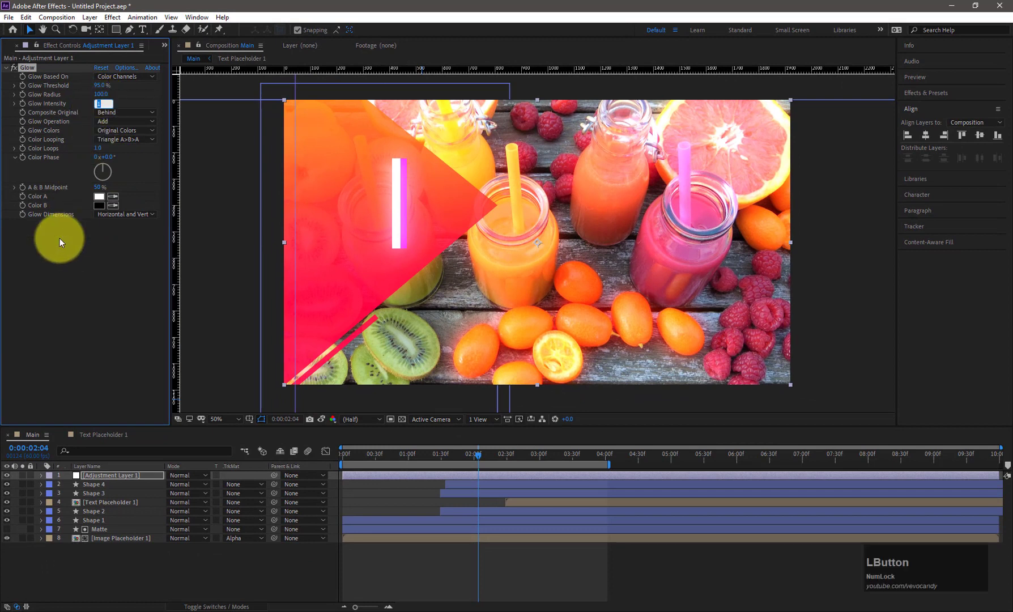
pyautogui.write('0.5')
pyautogui.press('KP_Enter')
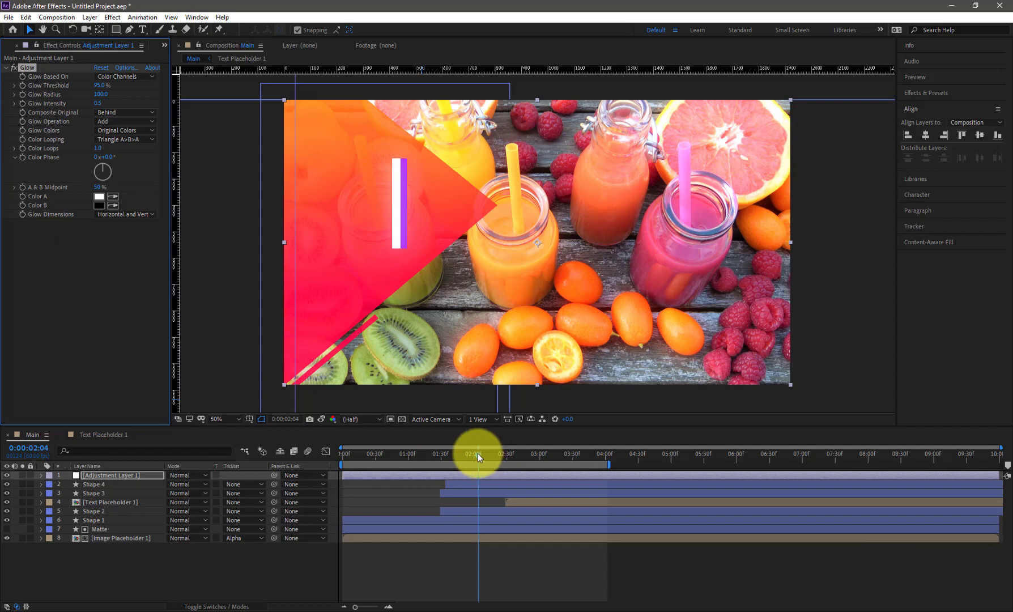
# Check the glow on the revealed title at 3 seconds 16 frames and set the Glow intensity to 0.4.
pyautogui.moveTo(477, 454); pyautogui.dragTo(554, 462)
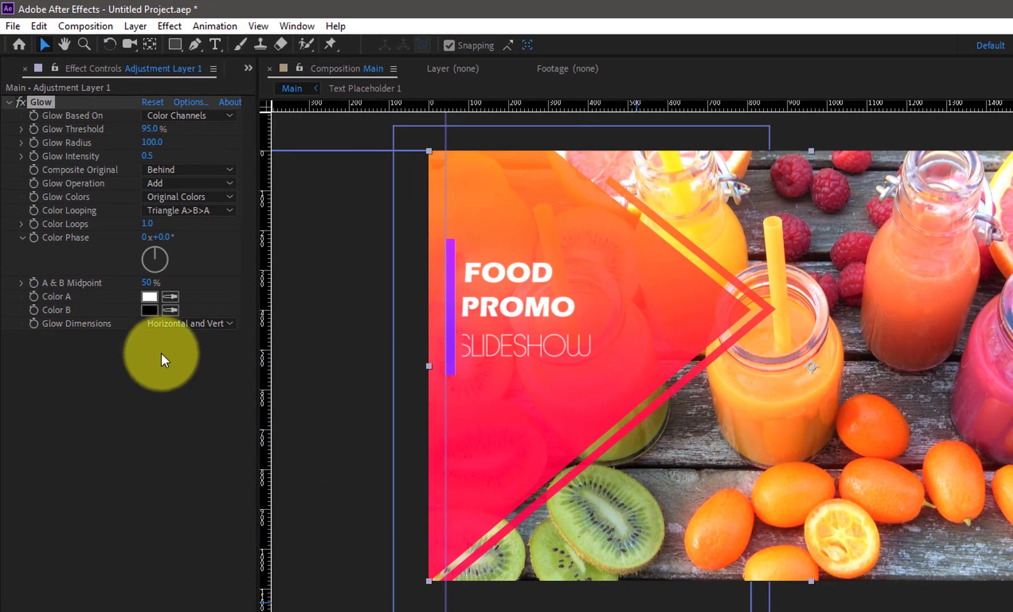
pyautogui.click(149, 156)
pyautogui.write('0.4')
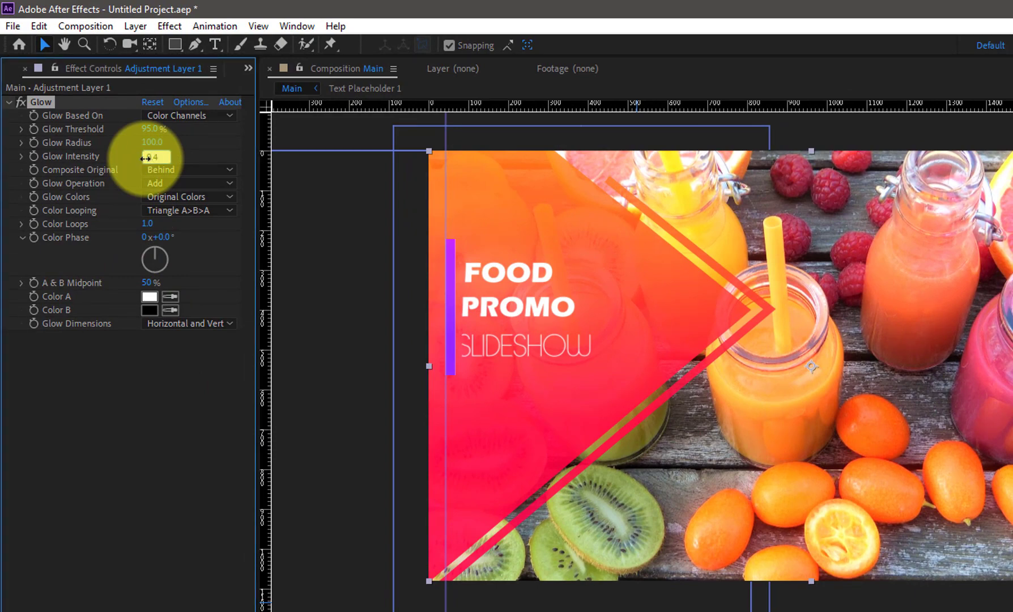
pyautogui.press('Return')
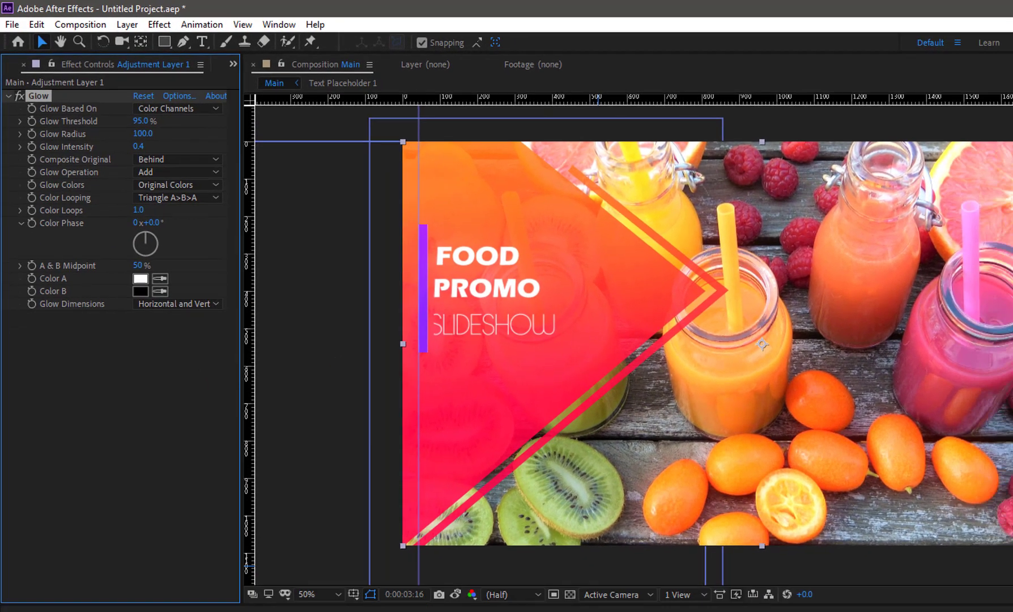
# Preview the Main composition with the glow applied and stop at 2 seconds 3 frames.
pyautogui.moveTo(534, 474); pyautogui.dragTo(483, 454)
pyautogui.press('KP_0')
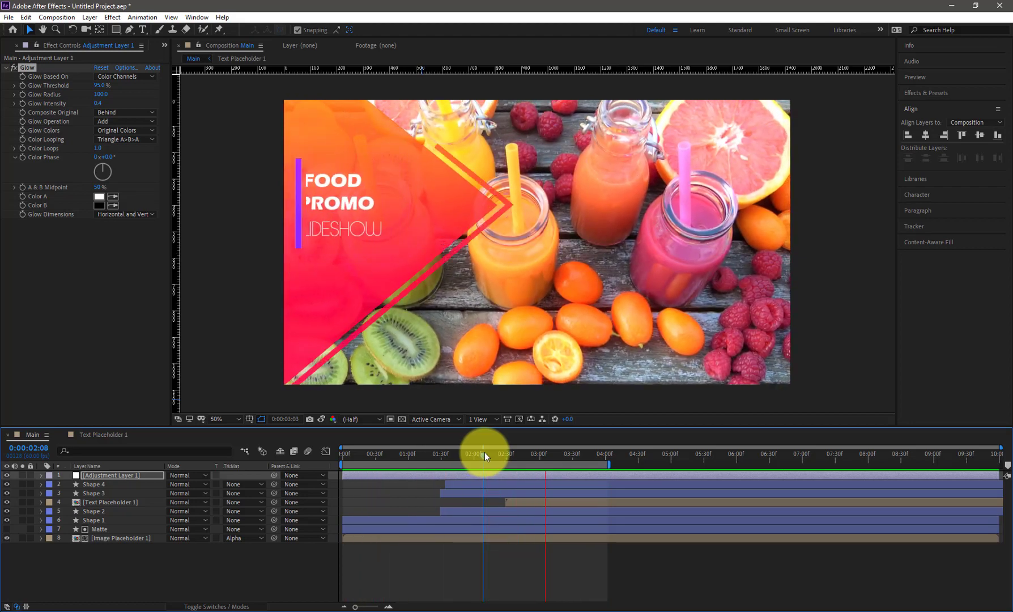
pyautogui.moveTo(485, 452); pyautogui.dragTo(475, 454)
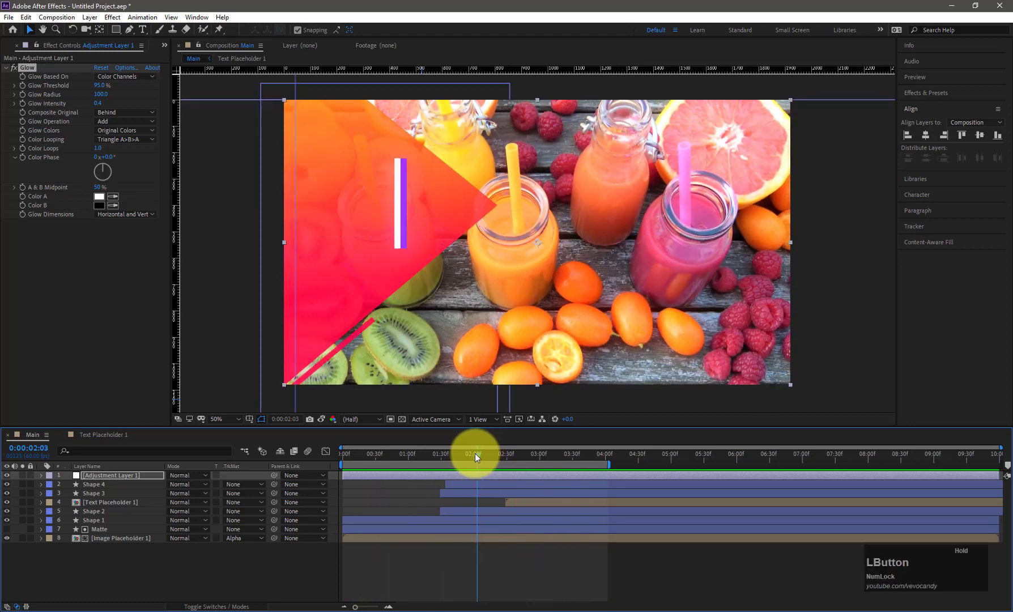
# Add a null object to the Main composition and parent the Image Placeholder 1 layer to it.
pyautogui.rightClick(100, 573)
pyautogui.moveTo(124, 459)
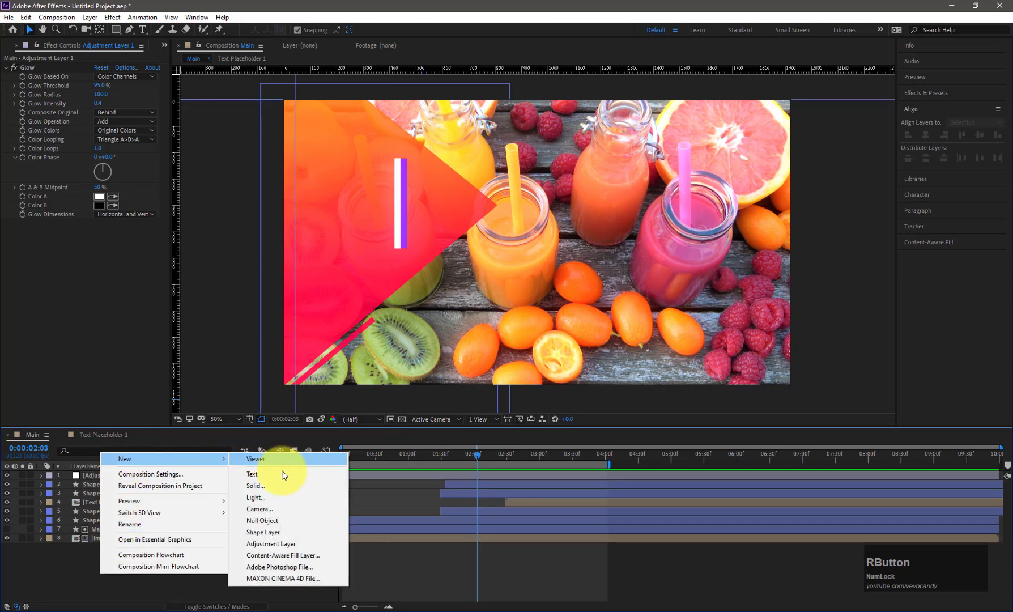
pyautogui.click(268, 521)
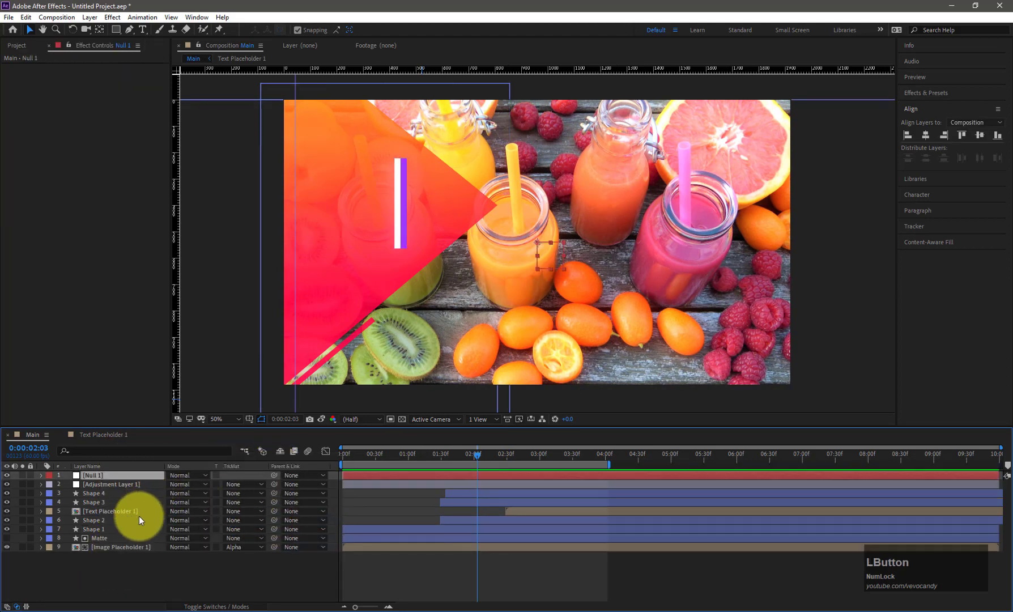
pyautogui.moveTo(273, 550); pyautogui.dragTo(116, 477)
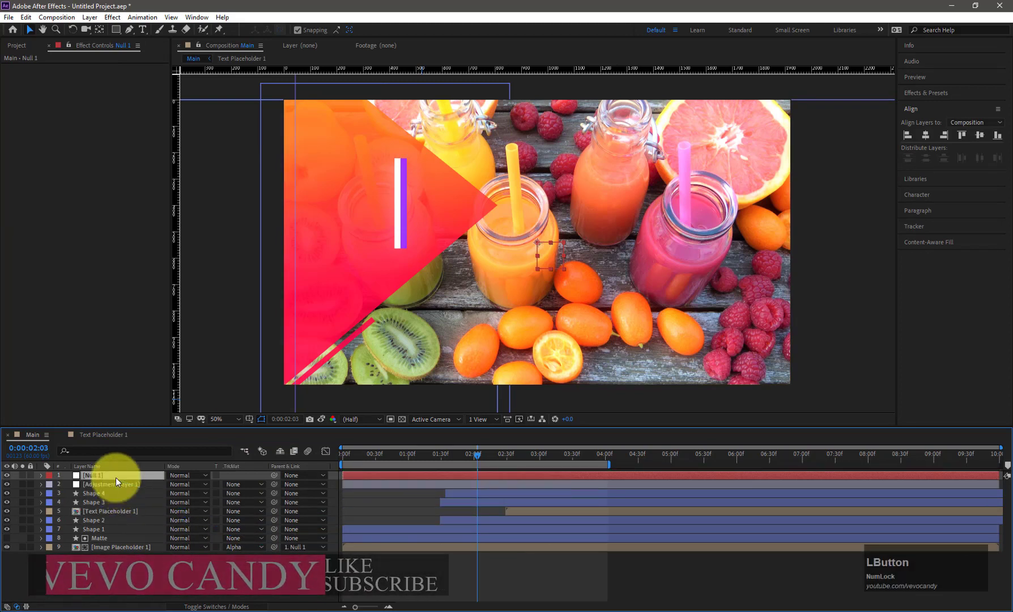
# Set a Scale keyframe of 100% on the null layer at the start of the composition.
pyautogui.press('s')
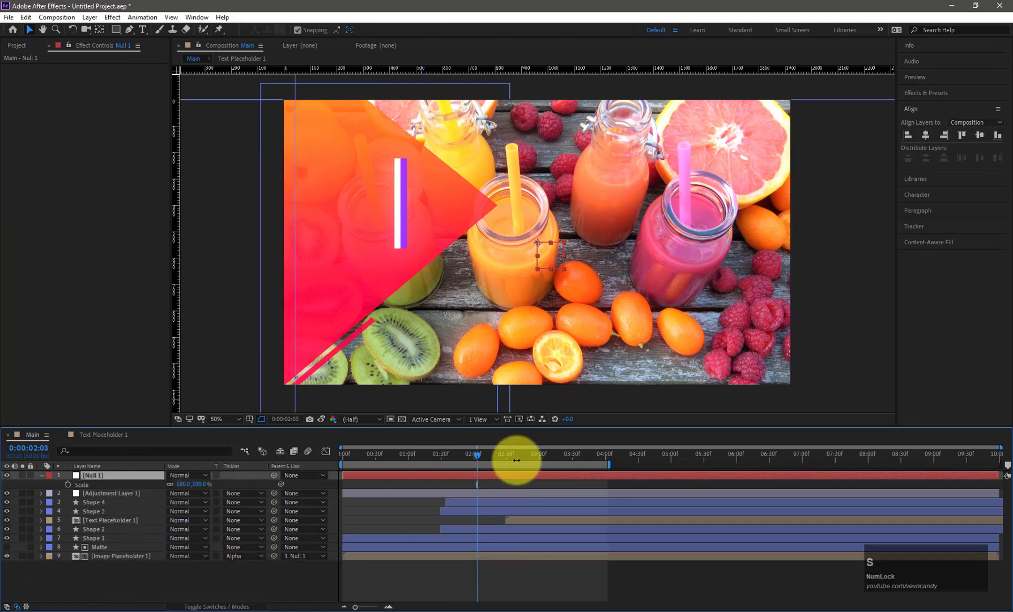
pyautogui.moveTo(377, 452); pyautogui.dragTo(338, 454)
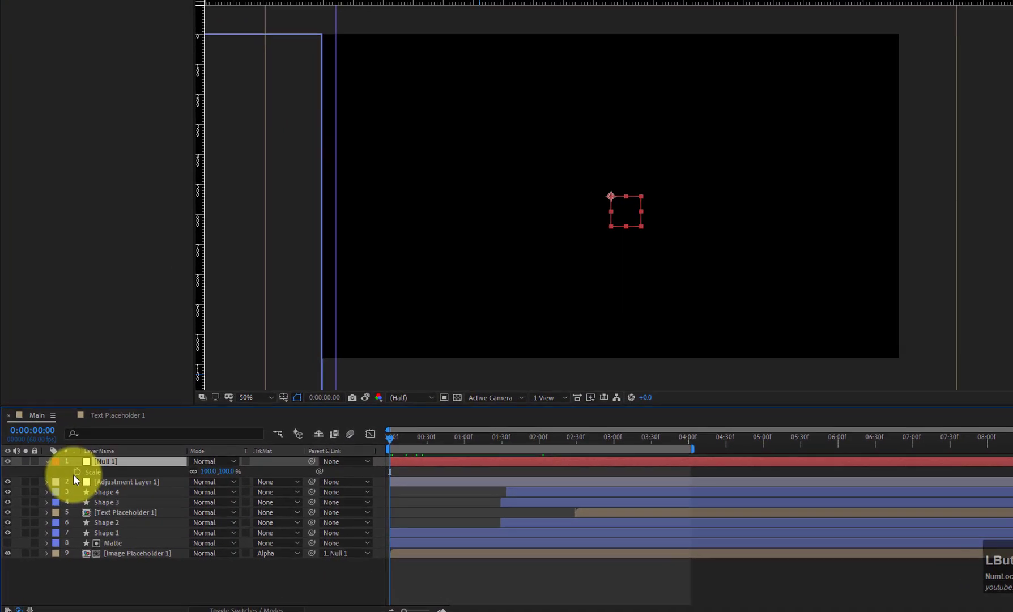
pyautogui.click(77, 472)
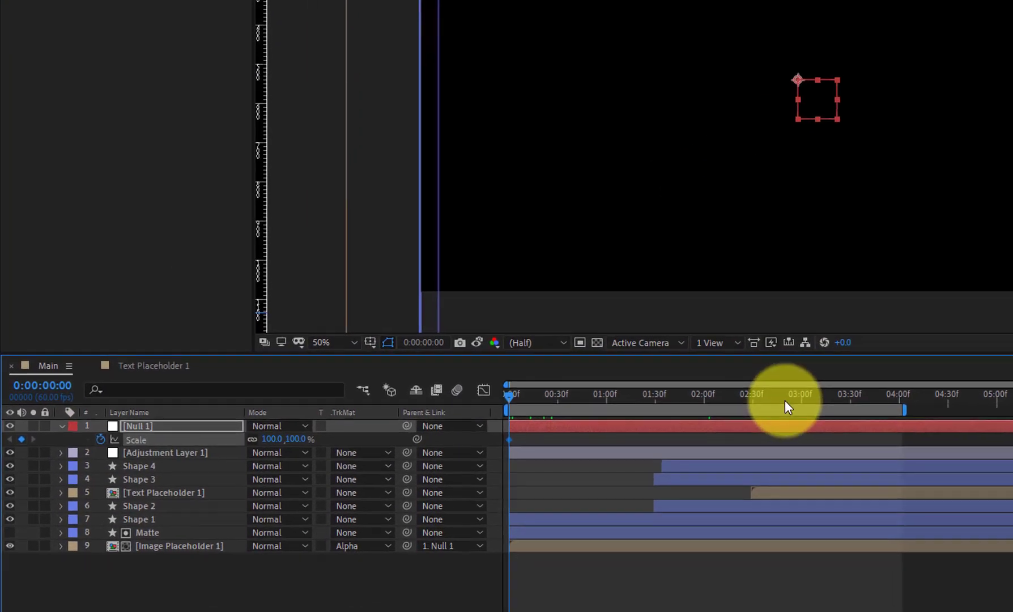
# Keyframe the null layer's Scale to 105% at 4 seconds 1 frame and preview the slow zoom.
pyautogui.click(605, 439)
pyautogui.moveTo(817, 395); pyautogui.dragTo(922, 397)
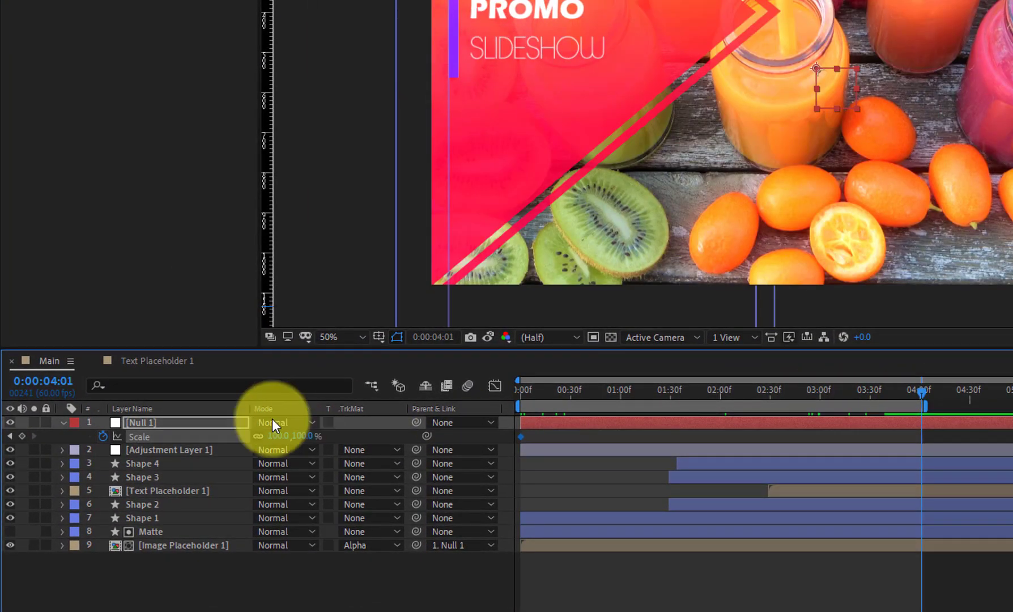
pyautogui.click(277, 436)
pyautogui.write('105')
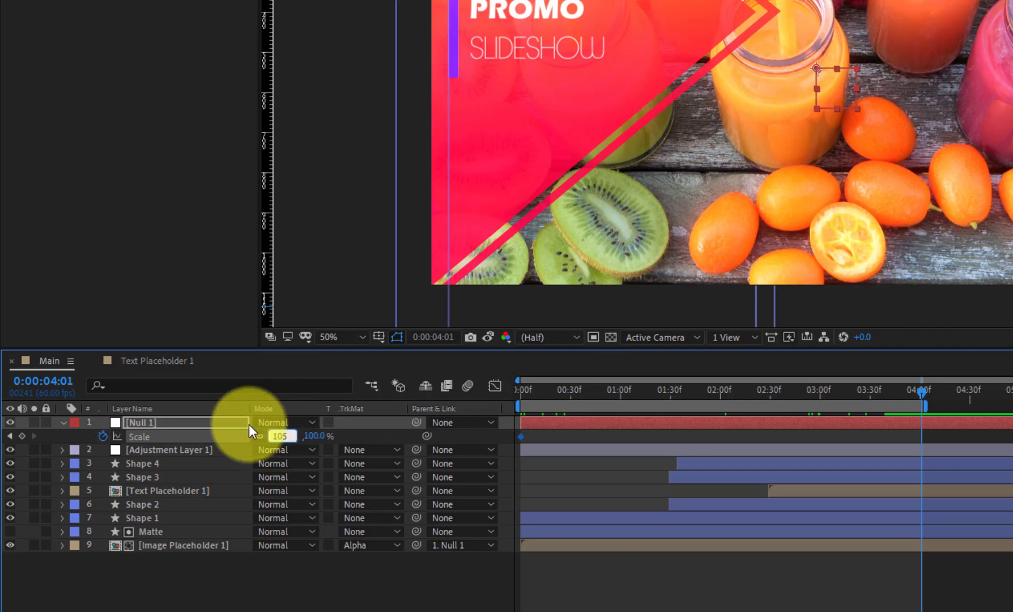
pyautogui.press('Return')
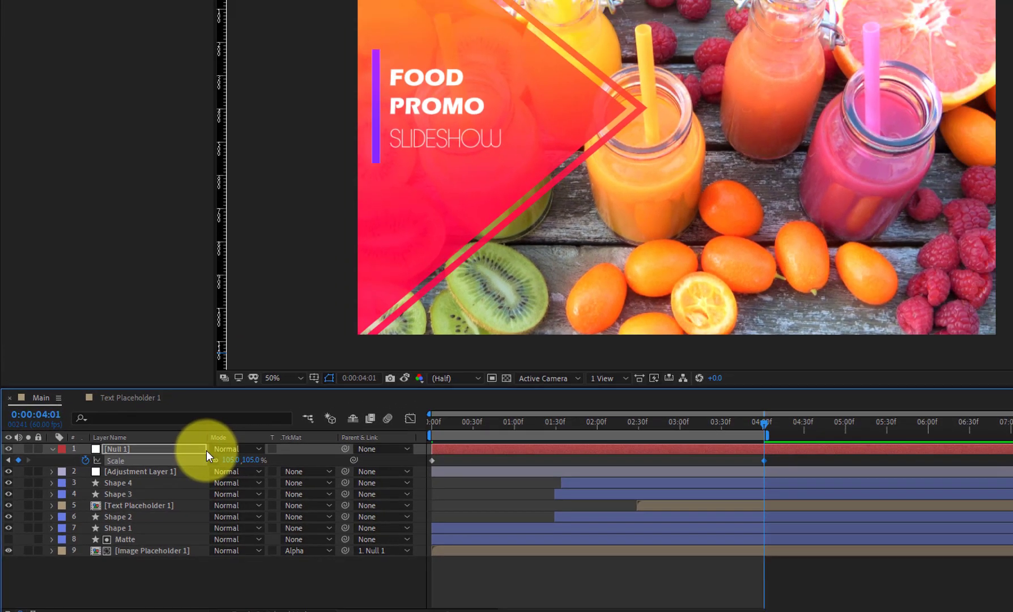
pyautogui.press('KP_0')
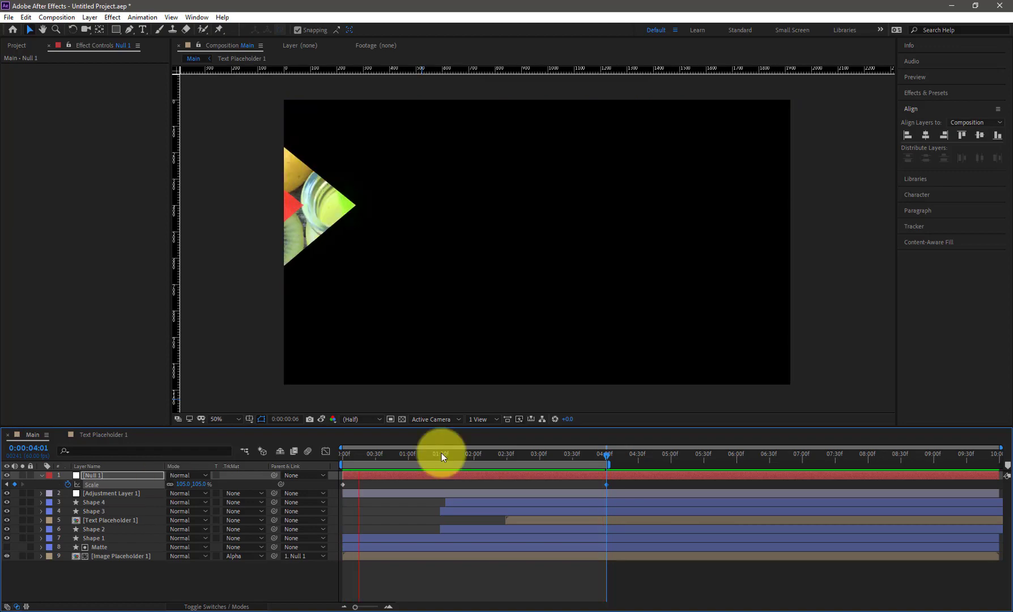
# Set the opacity of the Shape 1 and Shape 2 layers to 80%.
pyautogui.click(95, 538)
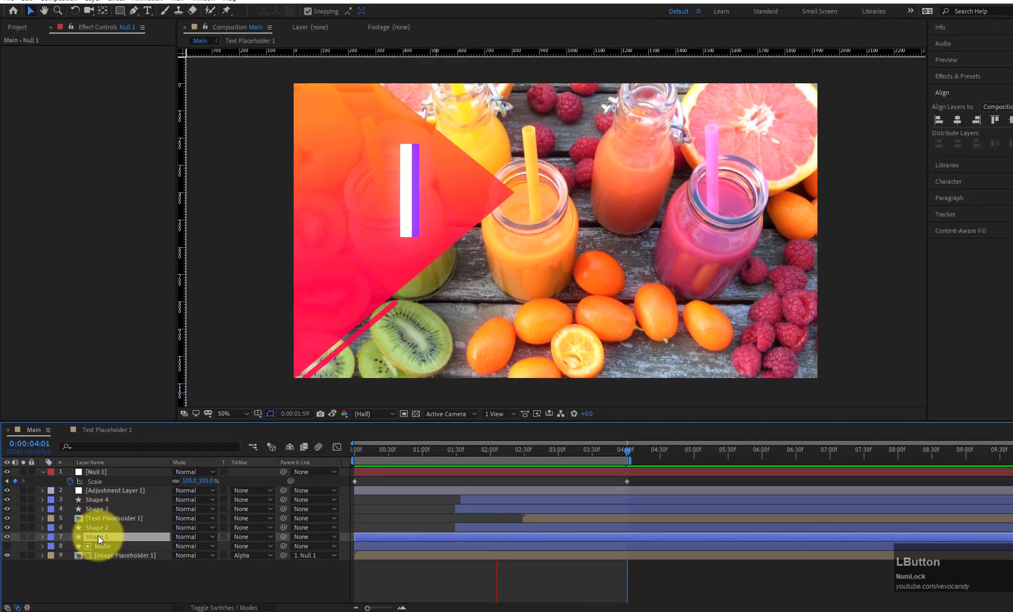
pyautogui.keyDown('ctrl'); pyautogui.click(96, 529); pyautogui.keyUp('ctrl')
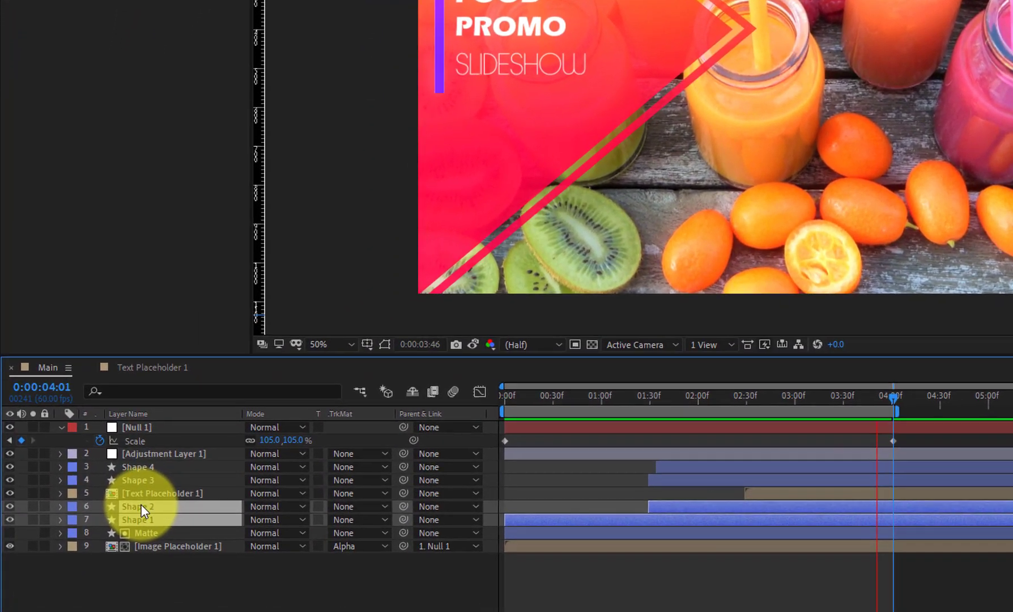
pyautogui.press('t')
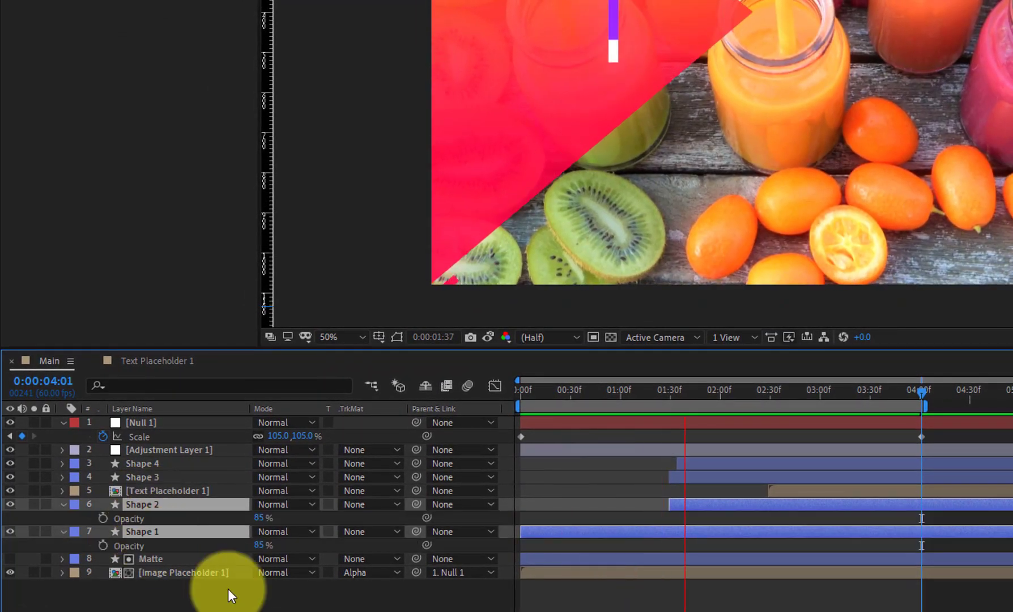
pyautogui.click(260, 546)
pyautogui.write('80')
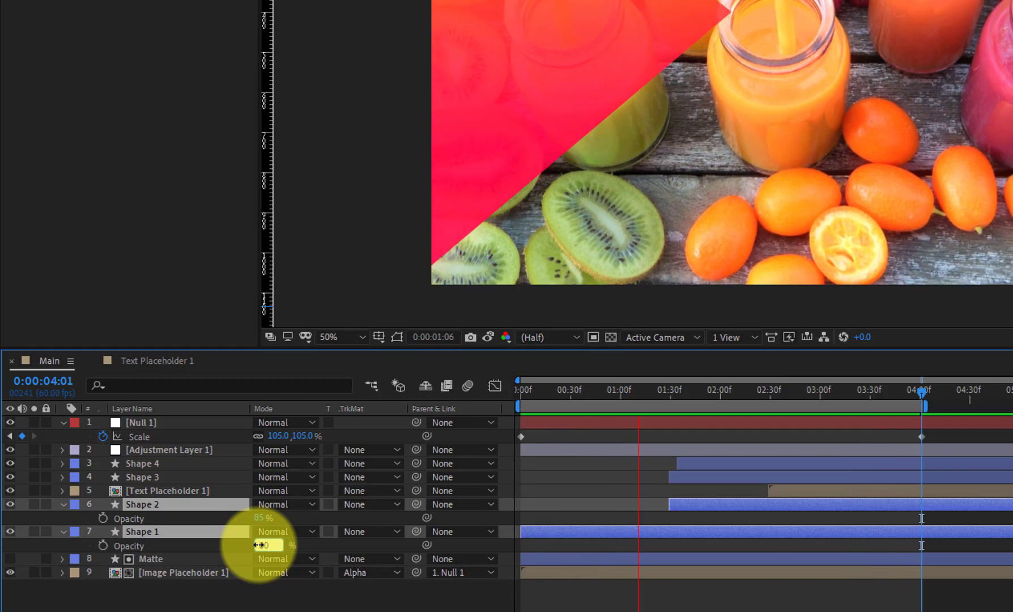
pyautogui.press('Return')
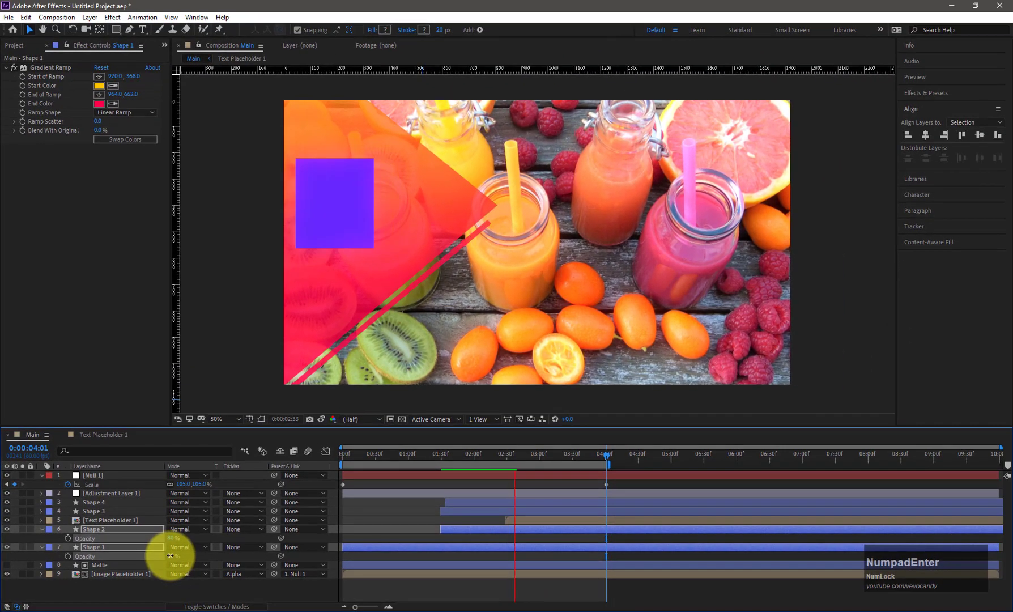